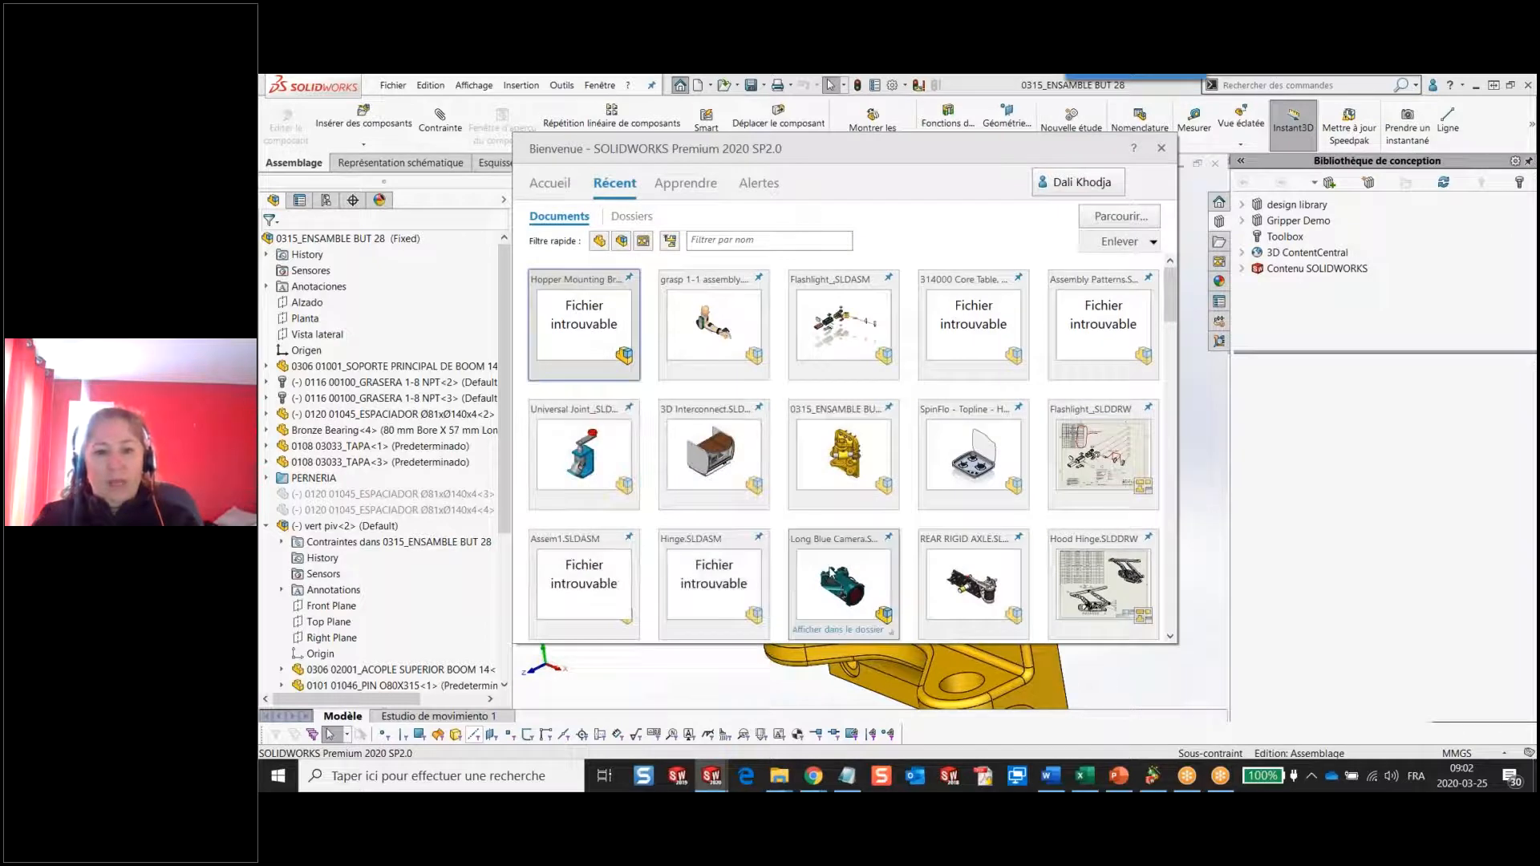
Reposition the Welcome window and dismiss the invalid path message for Hopper Mounting Bracket.SLDASM.
drag(837, 157, 865, 185)
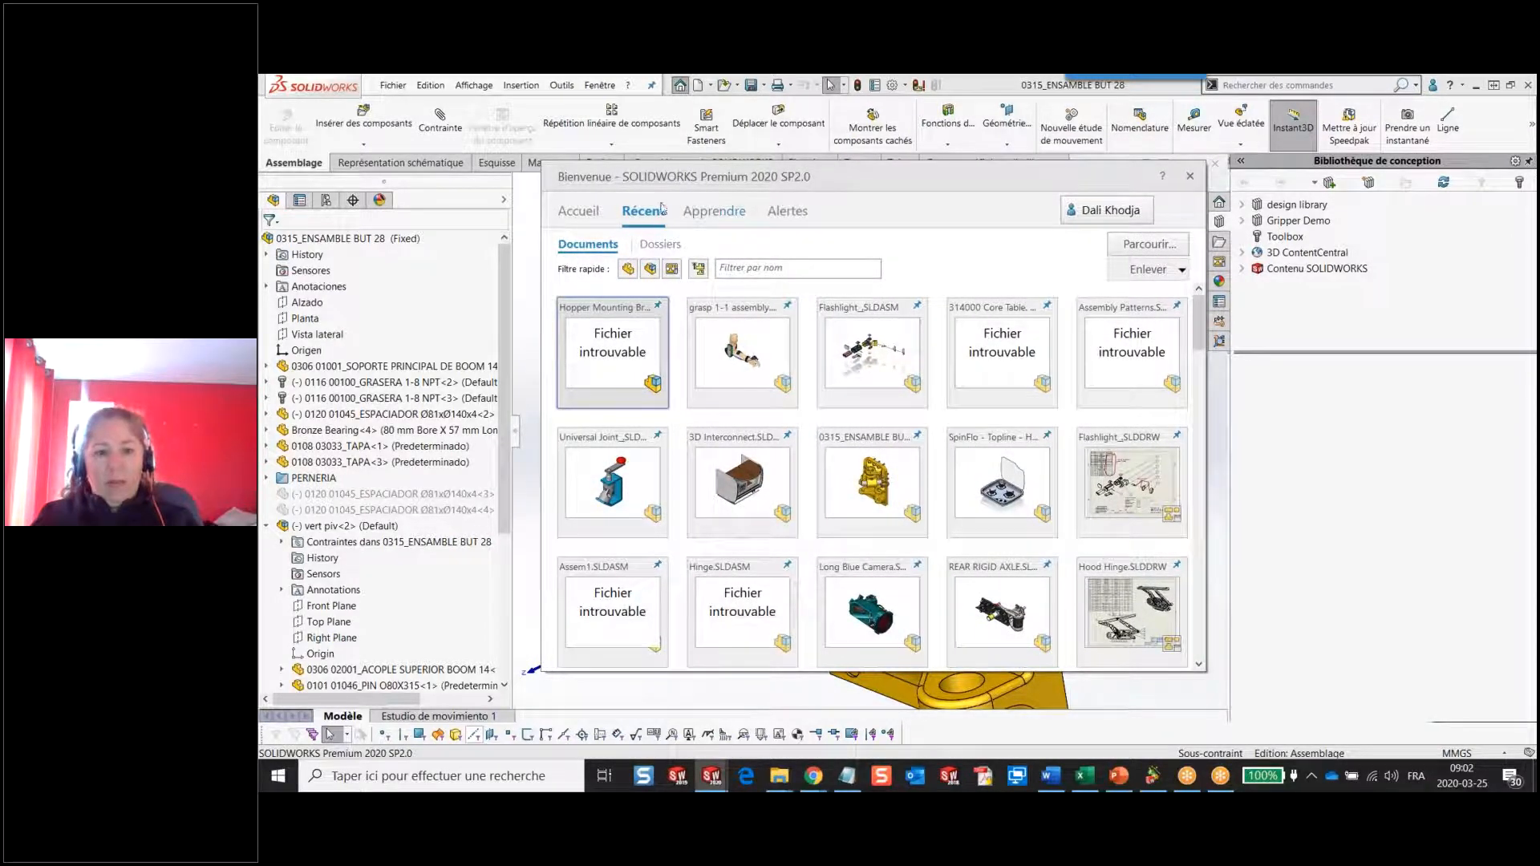
key(Escape)
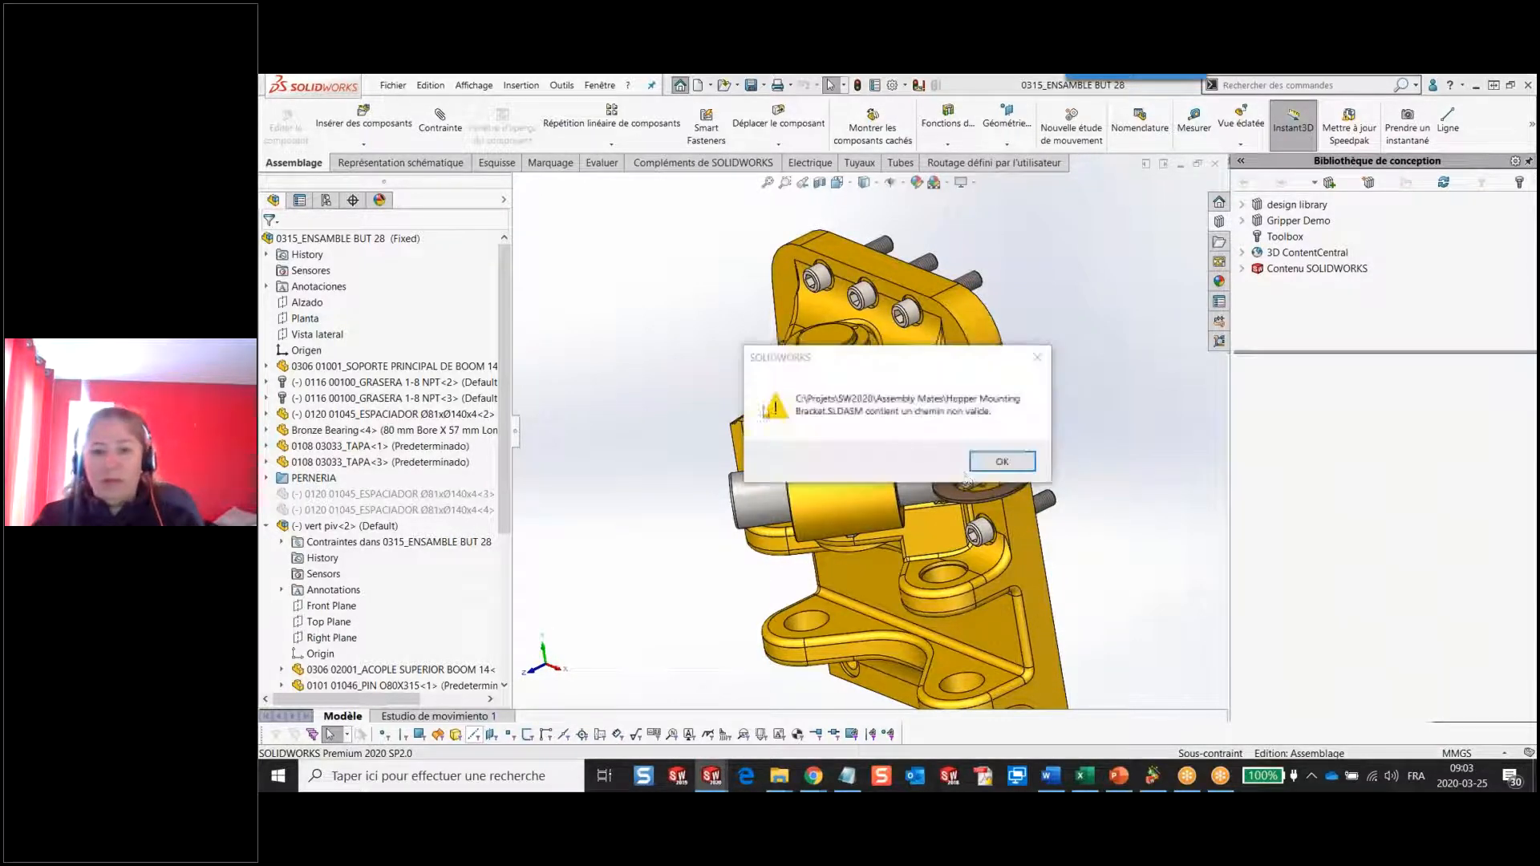
click(1002, 466)
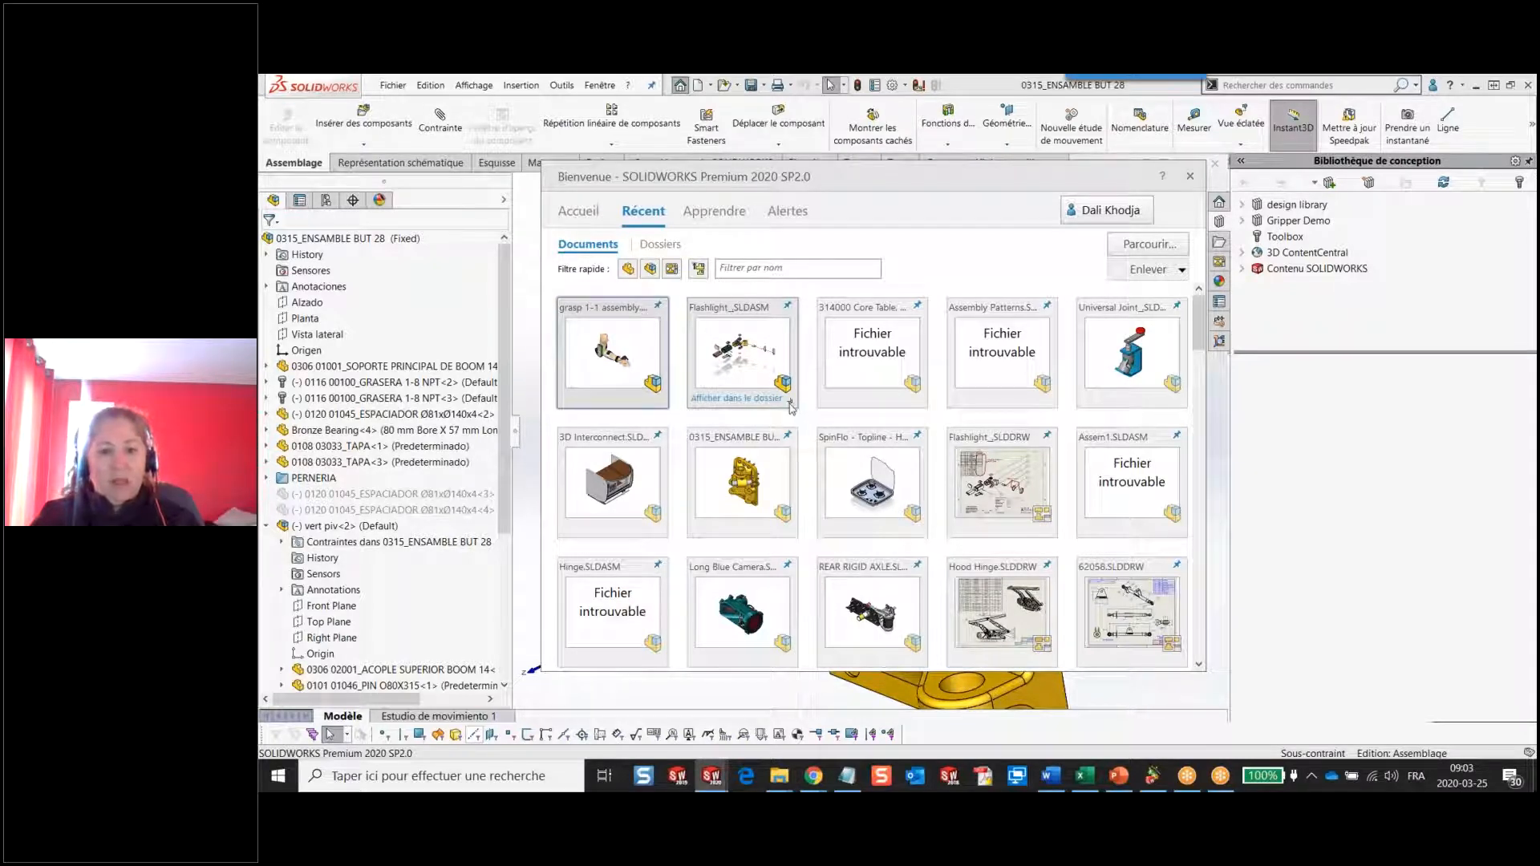
Set Flashlight_.SLDASM to open in Résolu mode with the Default configuration and without loading hidden components.
click(791, 404)
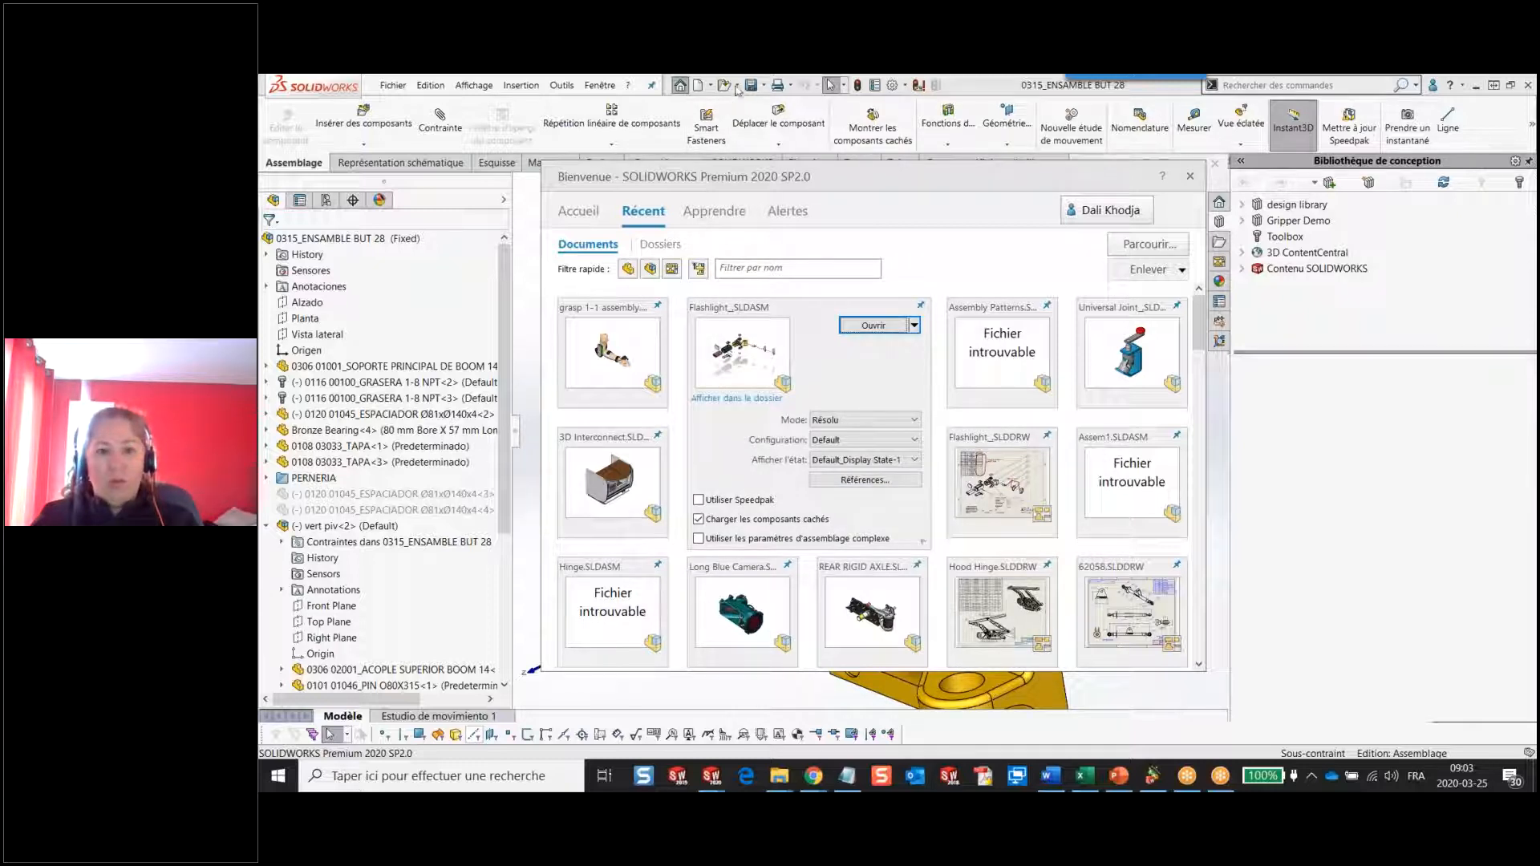
click(906, 423)
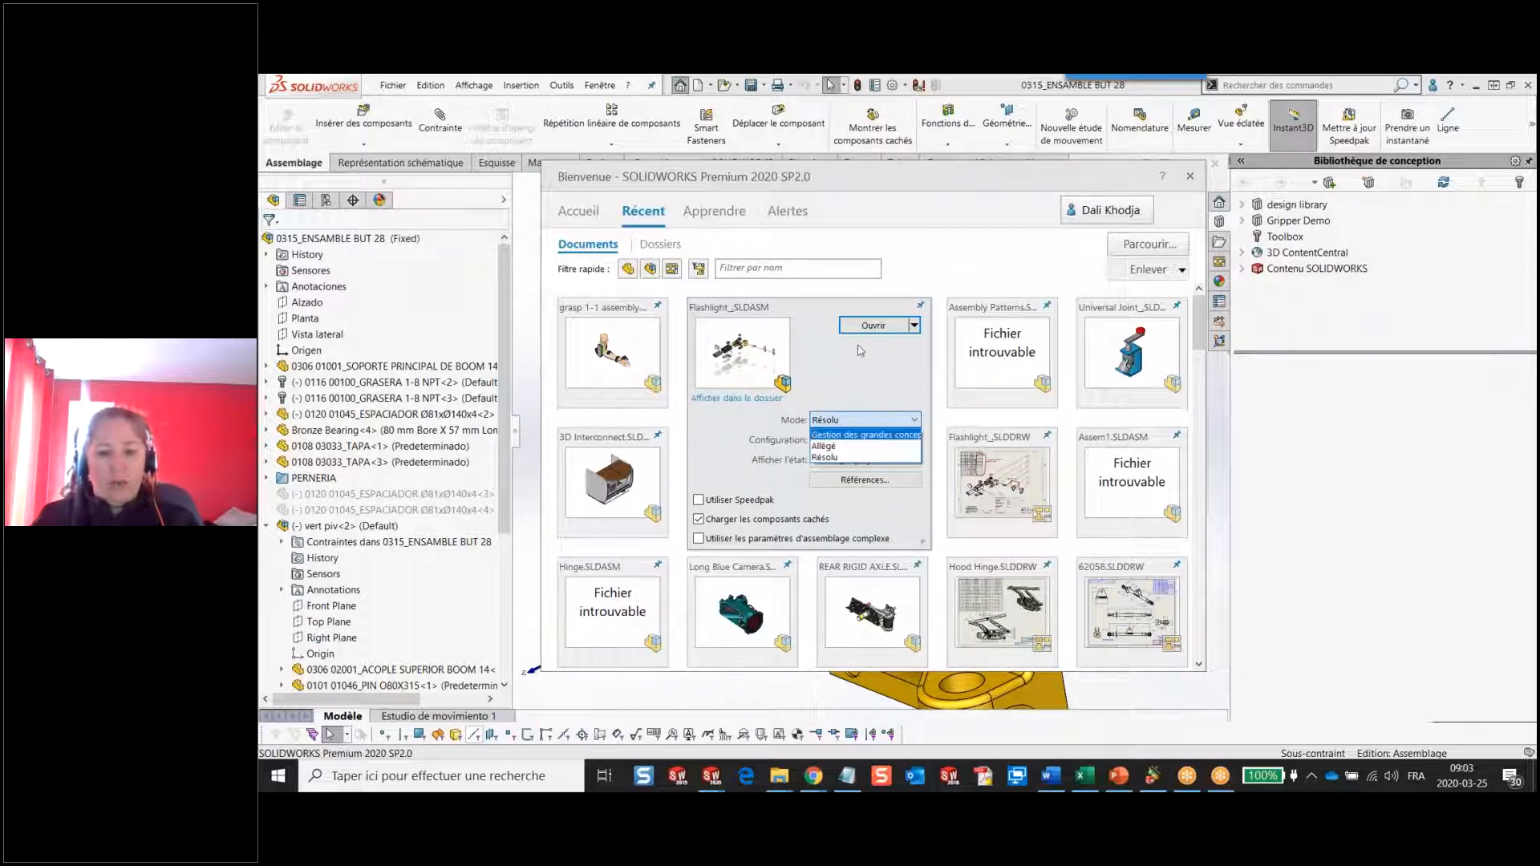
click(834, 457)
click(913, 440)
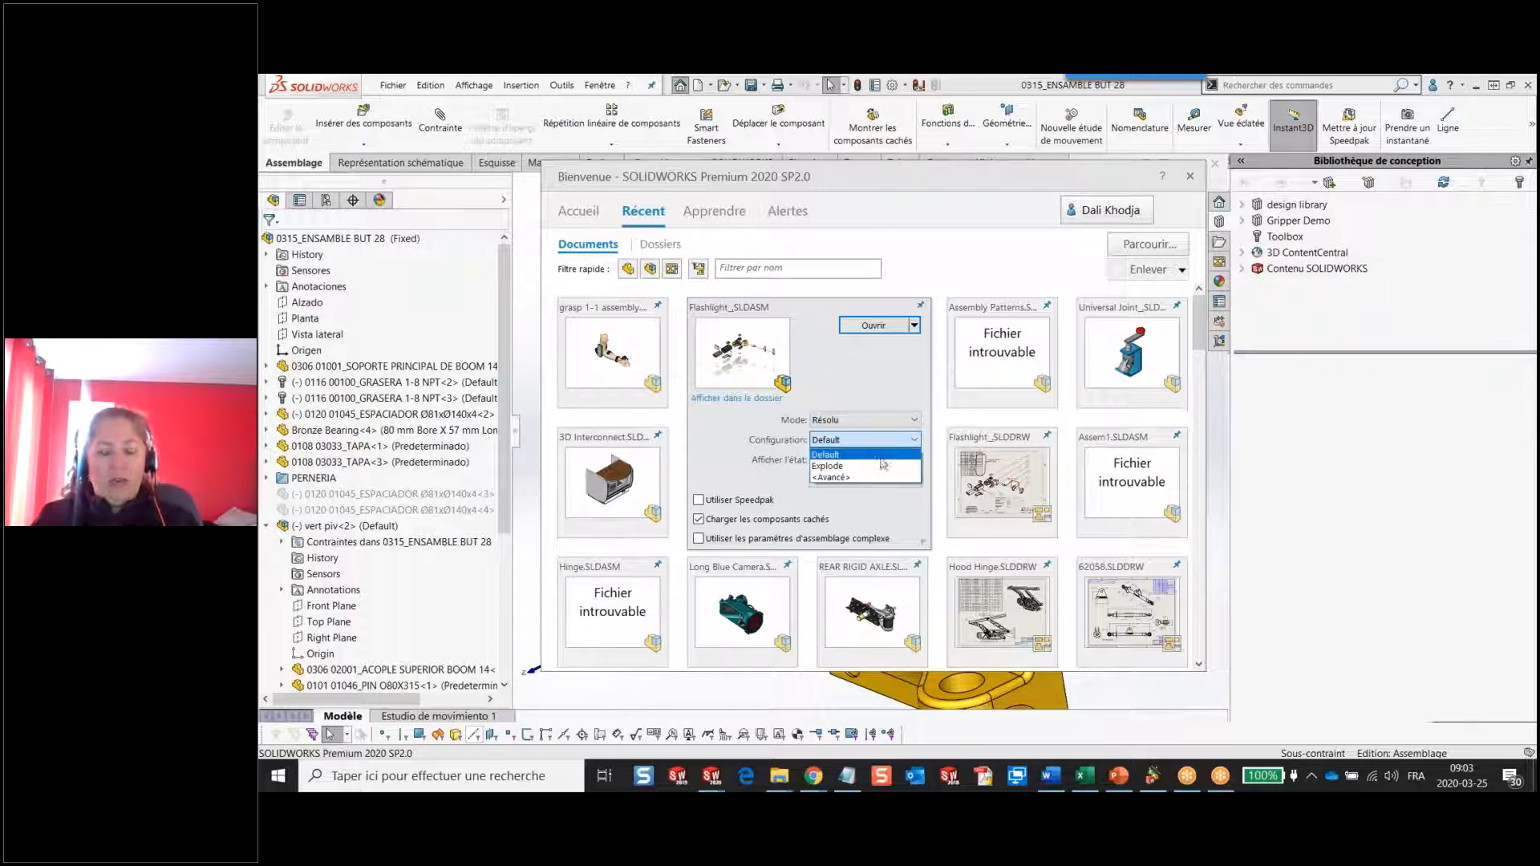
click(850, 454)
click(913, 462)
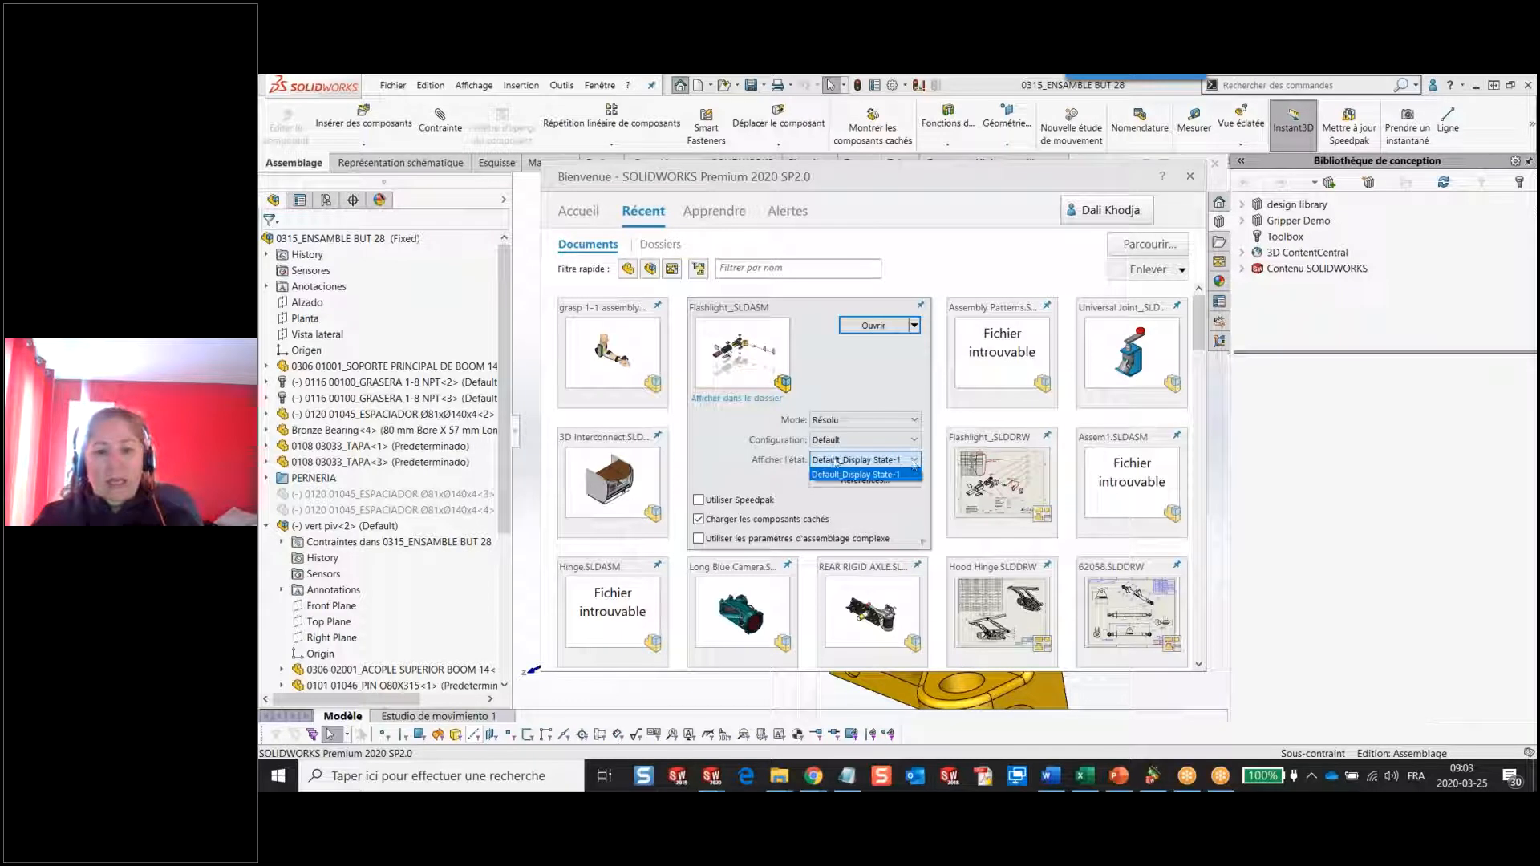
click(791, 482)
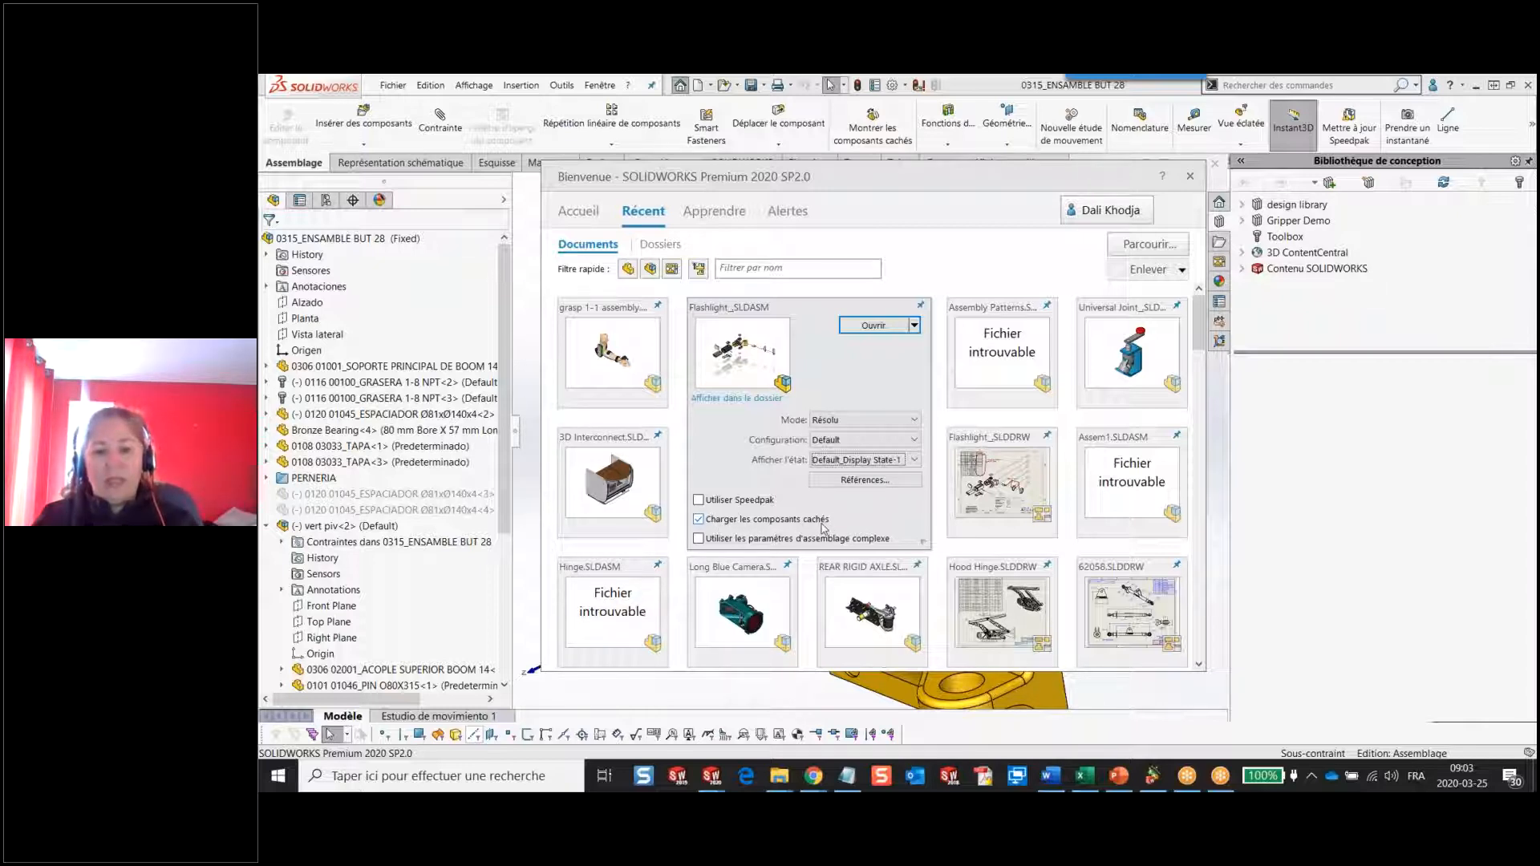
click(699, 519)
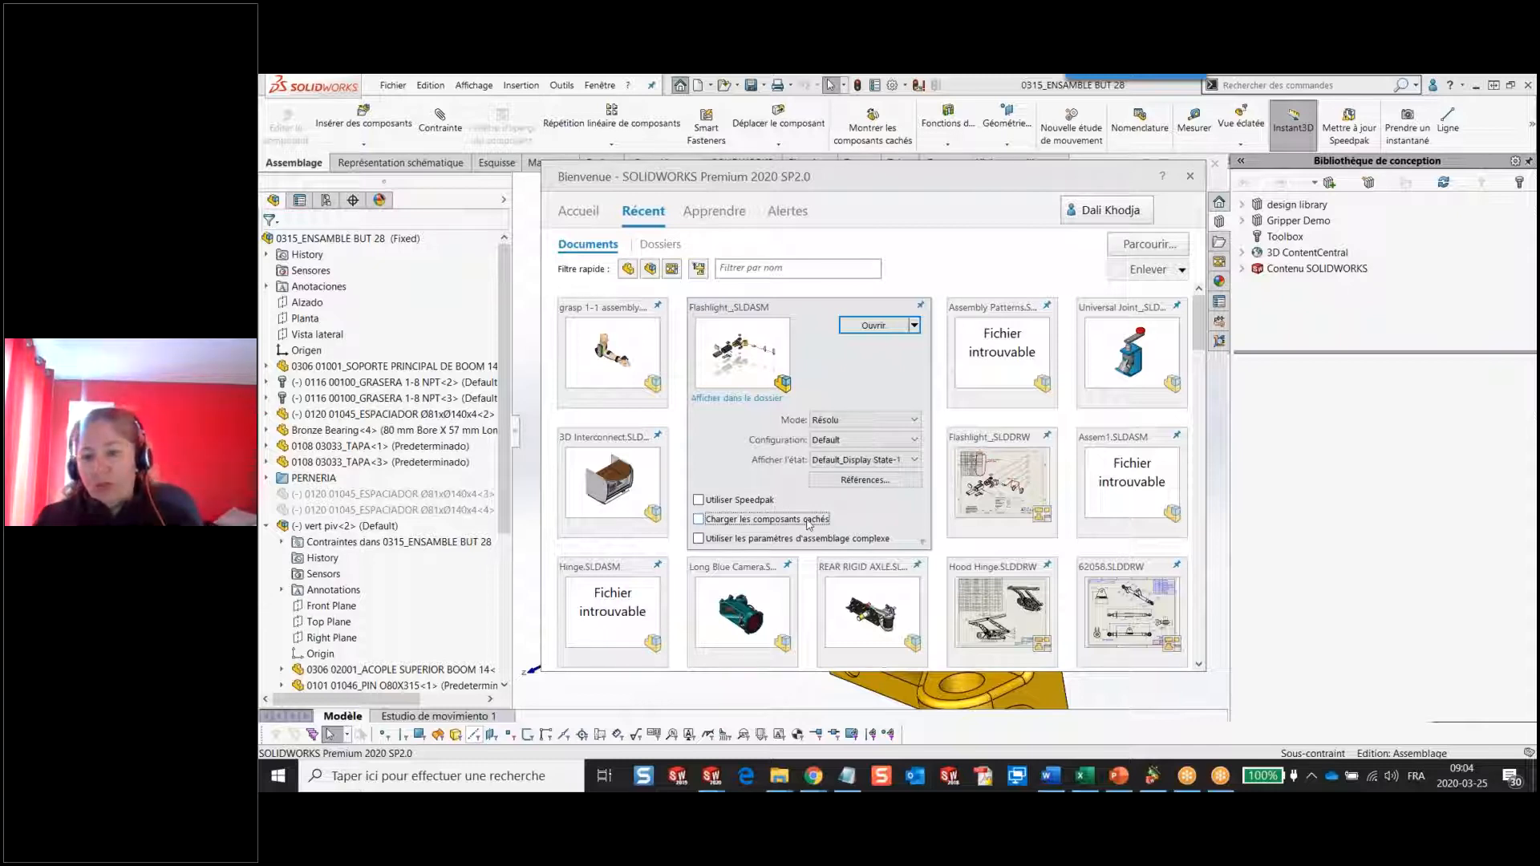
click(925, 544)
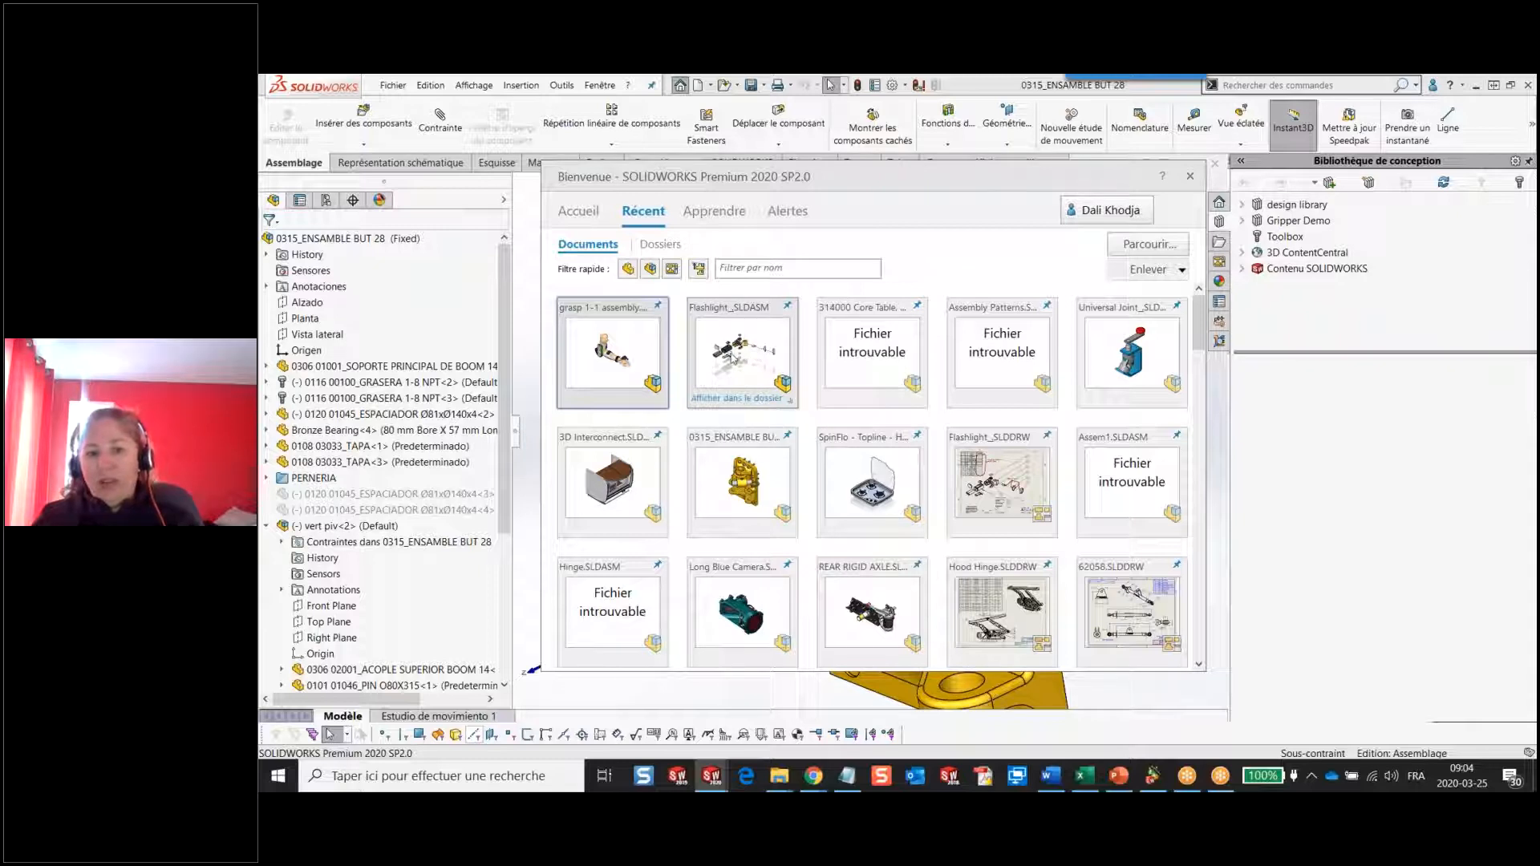
Examine the recent documents filtered to parts only and to drawings only, clearing each filter.
mouse_move(726, 360)
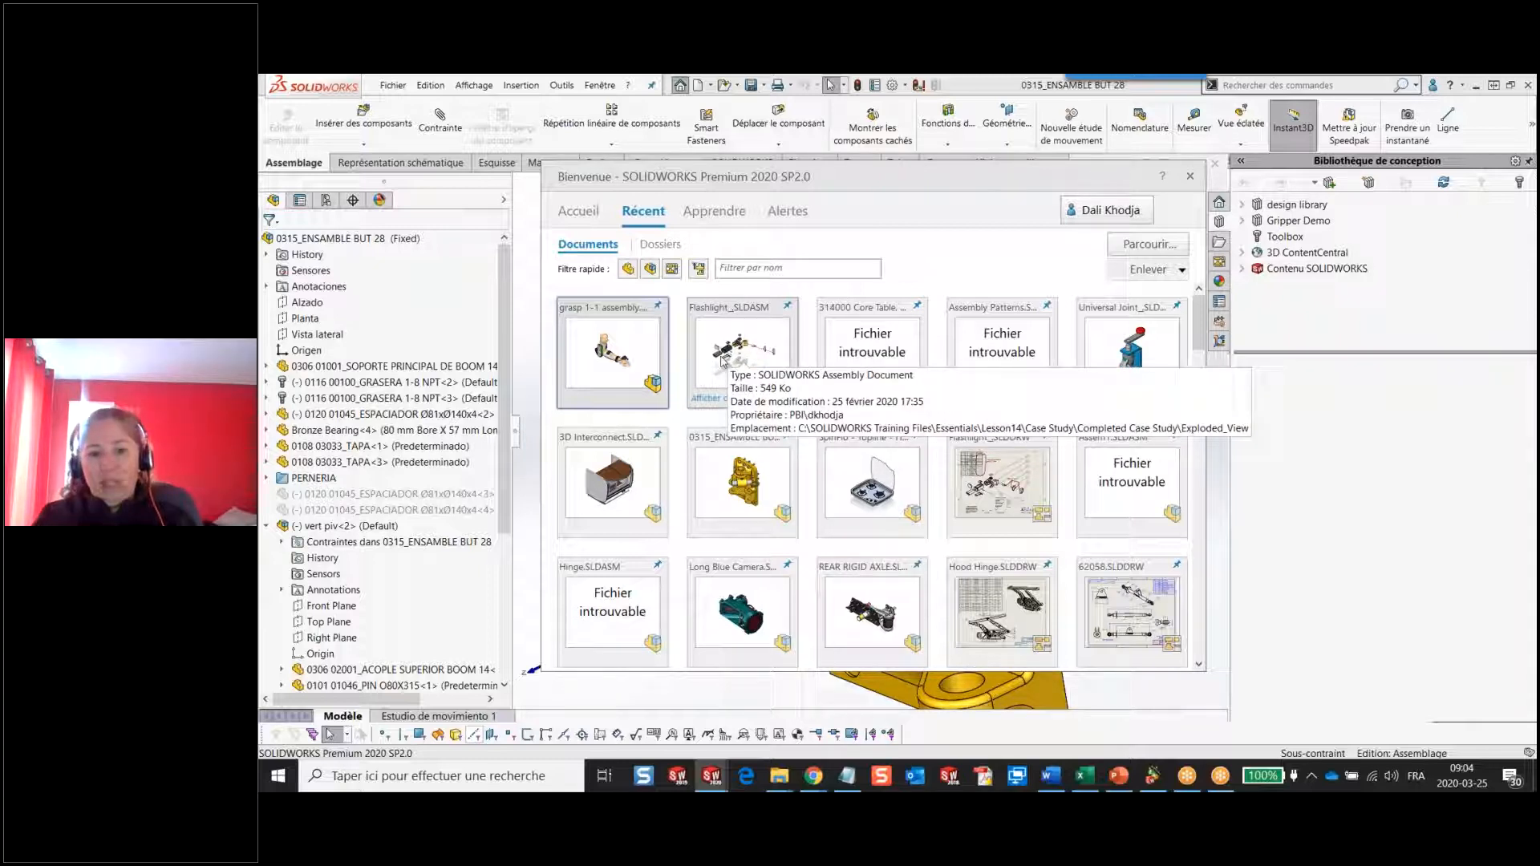
click(628, 269)
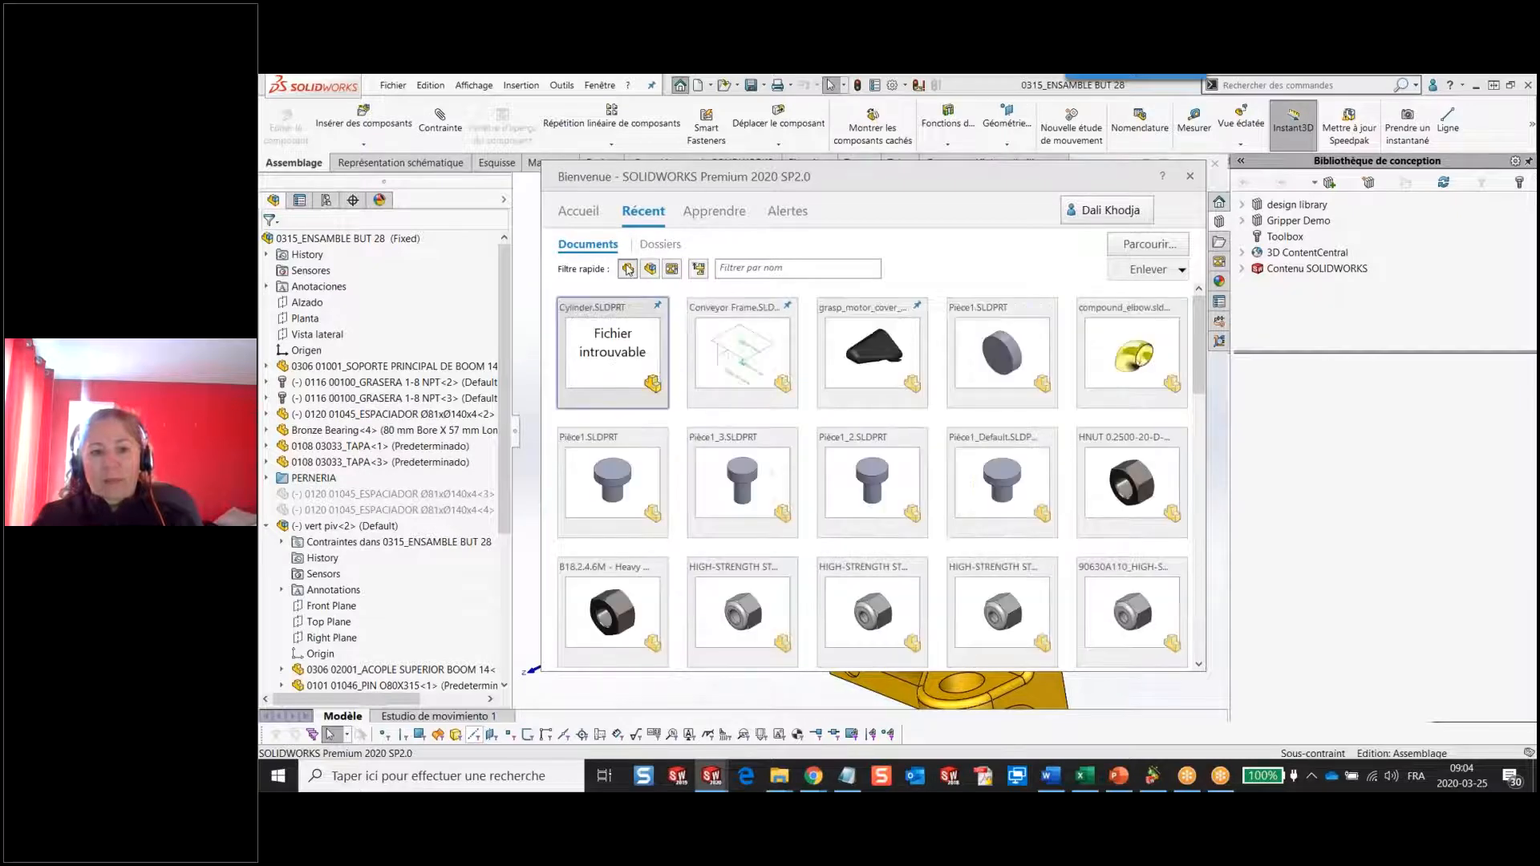
click(632, 270)
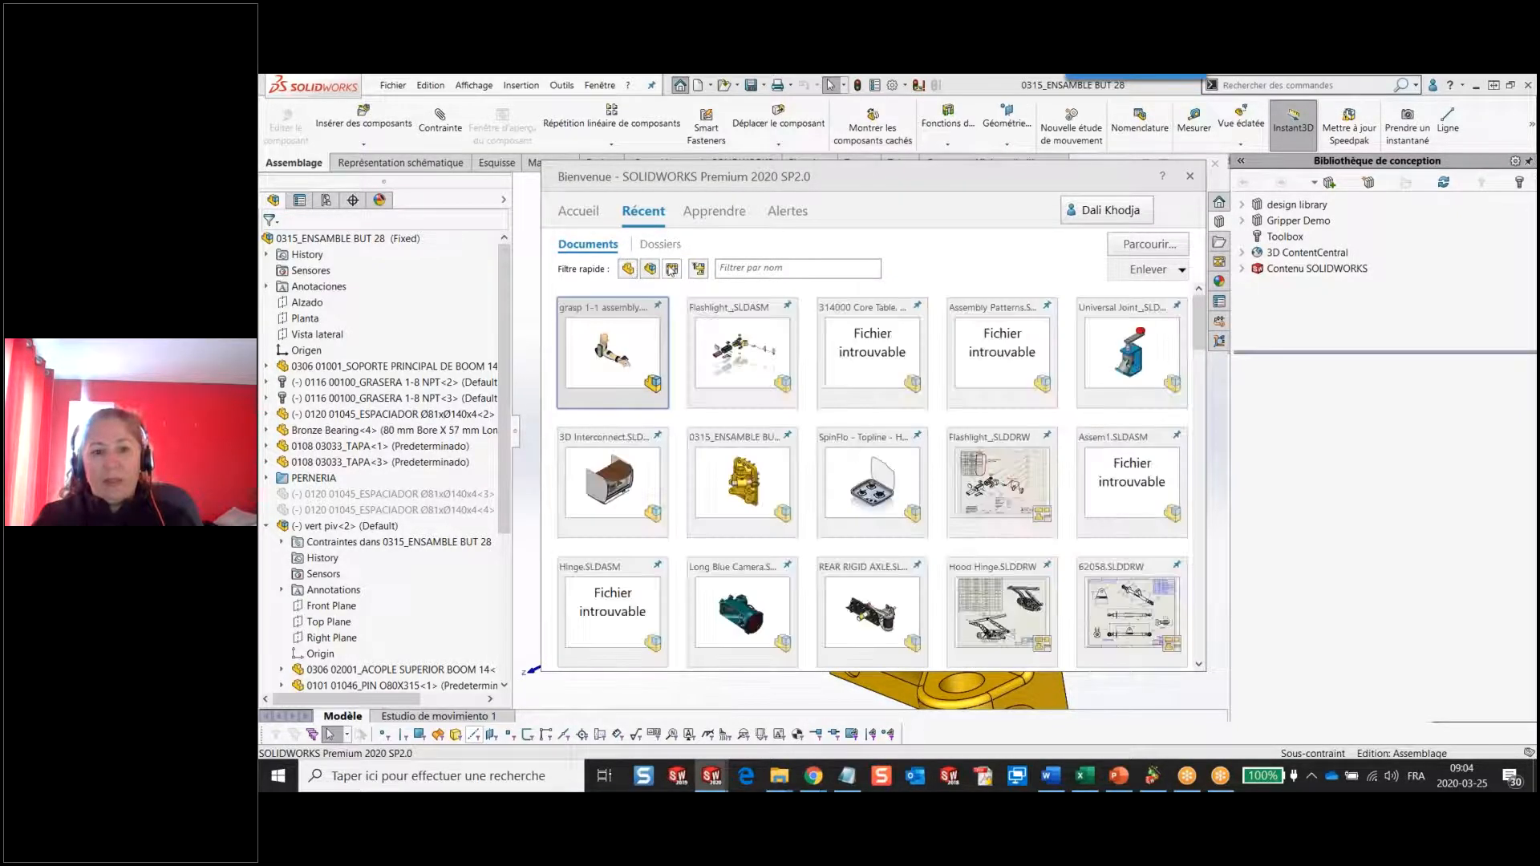
click(672, 269)
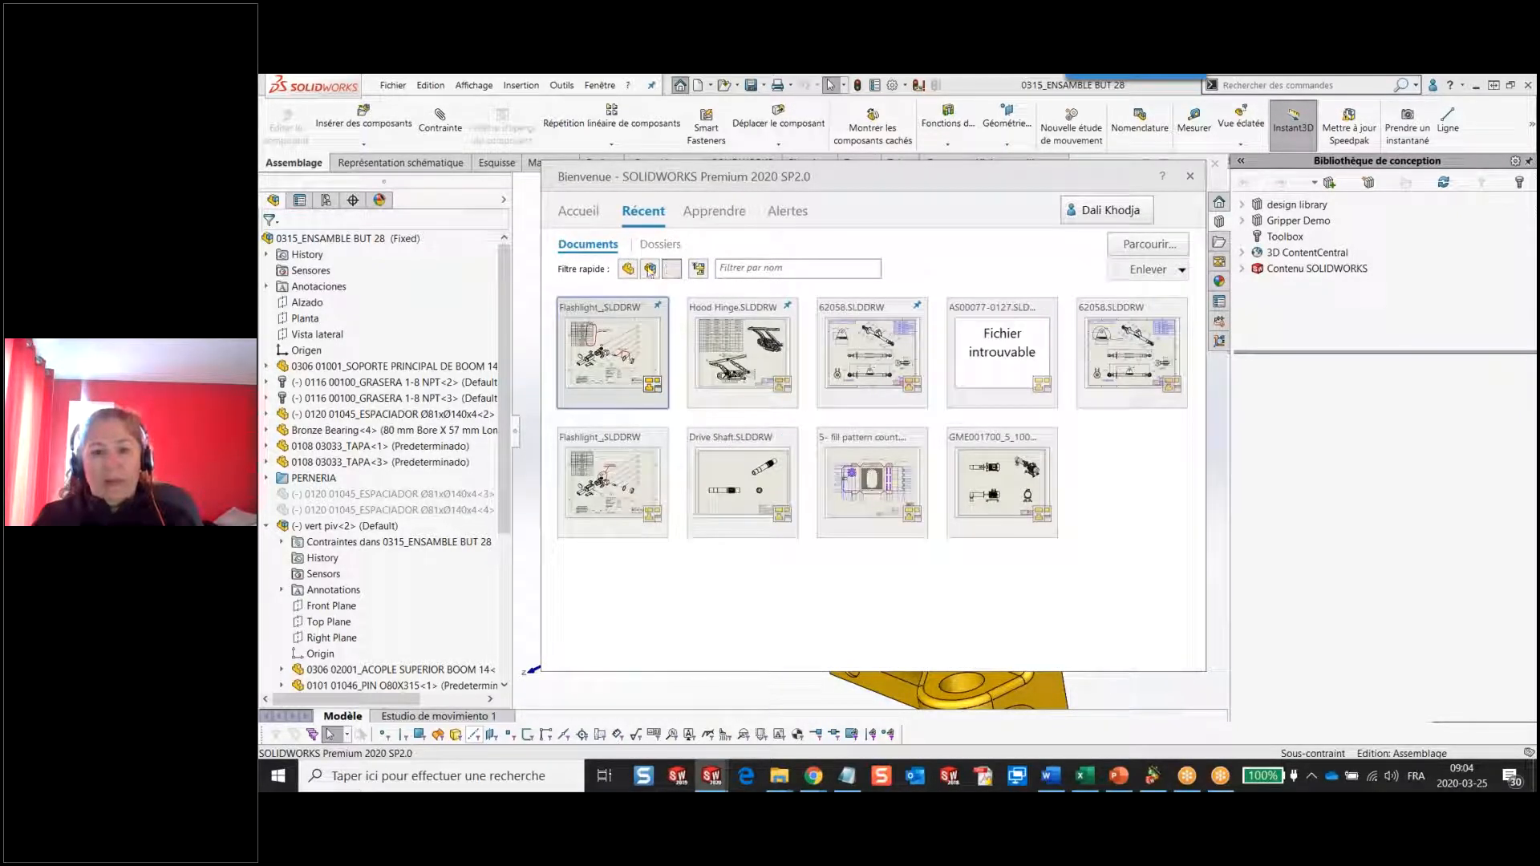
click(672, 269)
Search the recent documents for "fla" across assemblies and parts, and review the opening options of the Flashlight_.SLDDRW drawing.
click(650, 269)
click(726, 268)
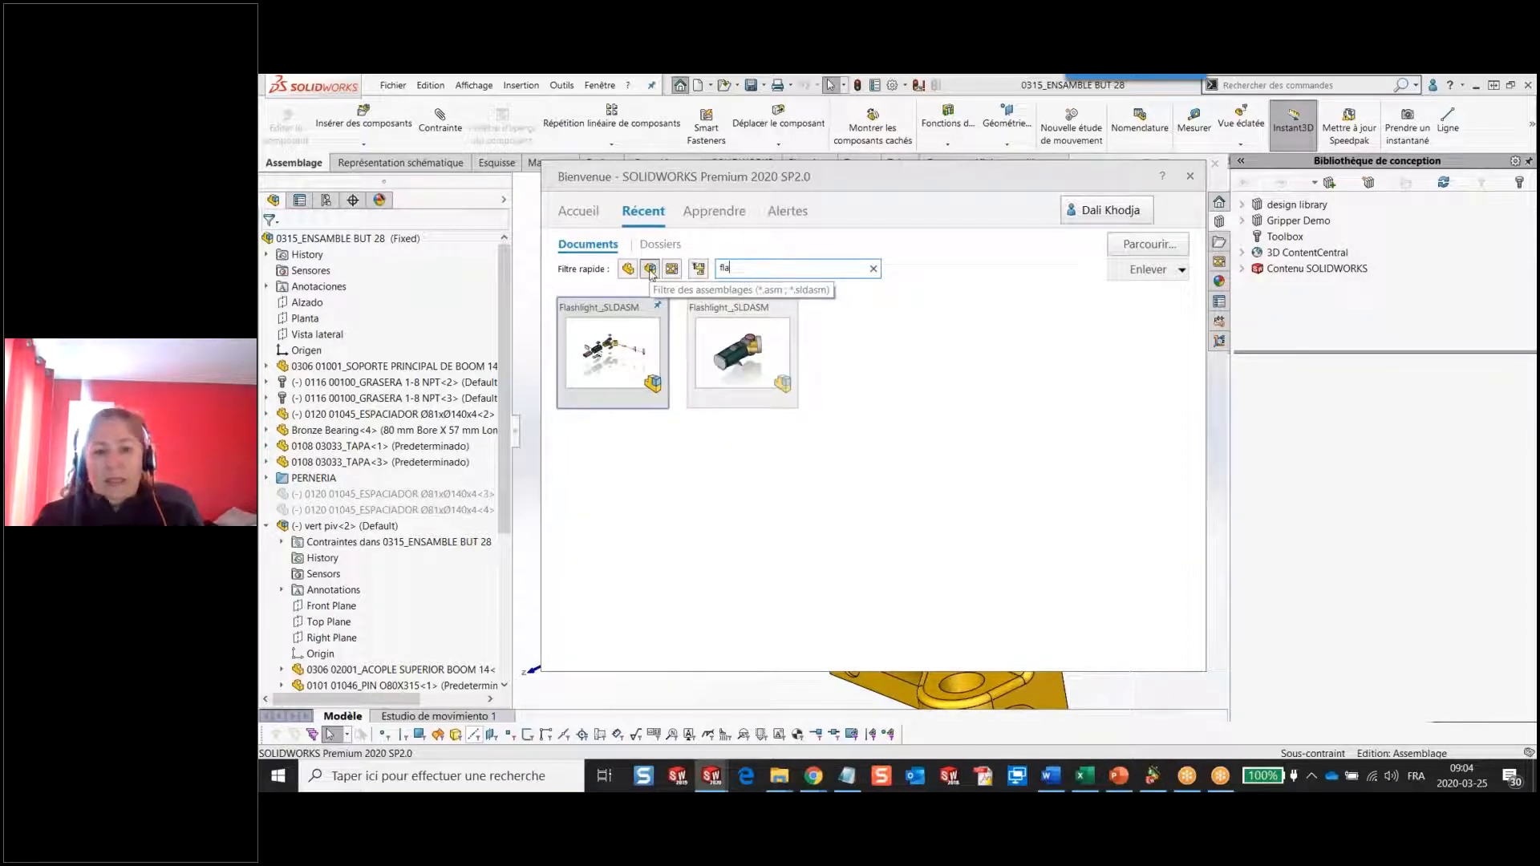
click(627, 268)
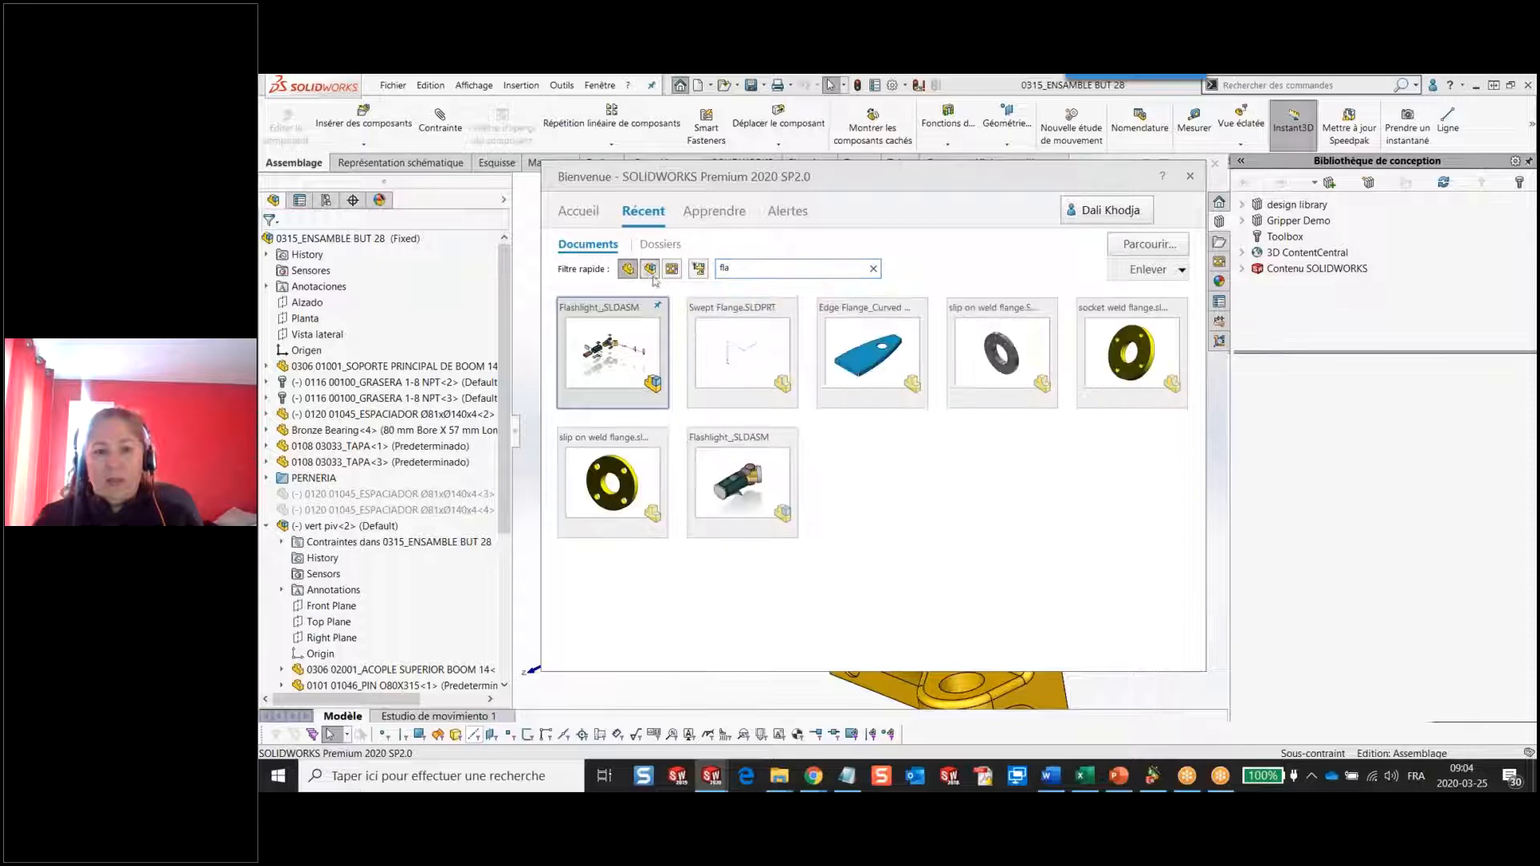
click(650, 269)
click(627, 269)
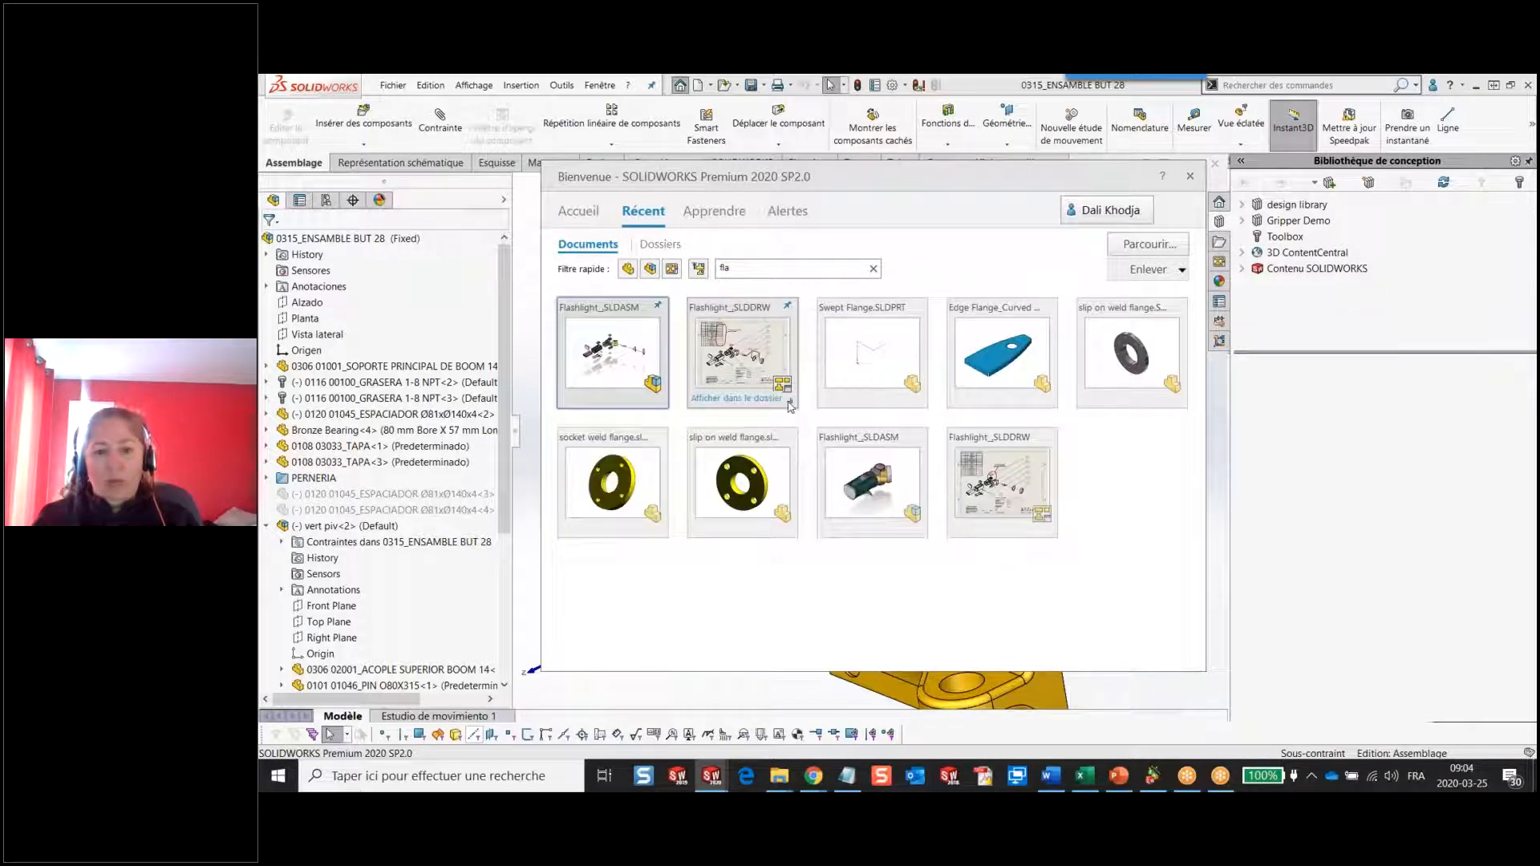
click(790, 404)
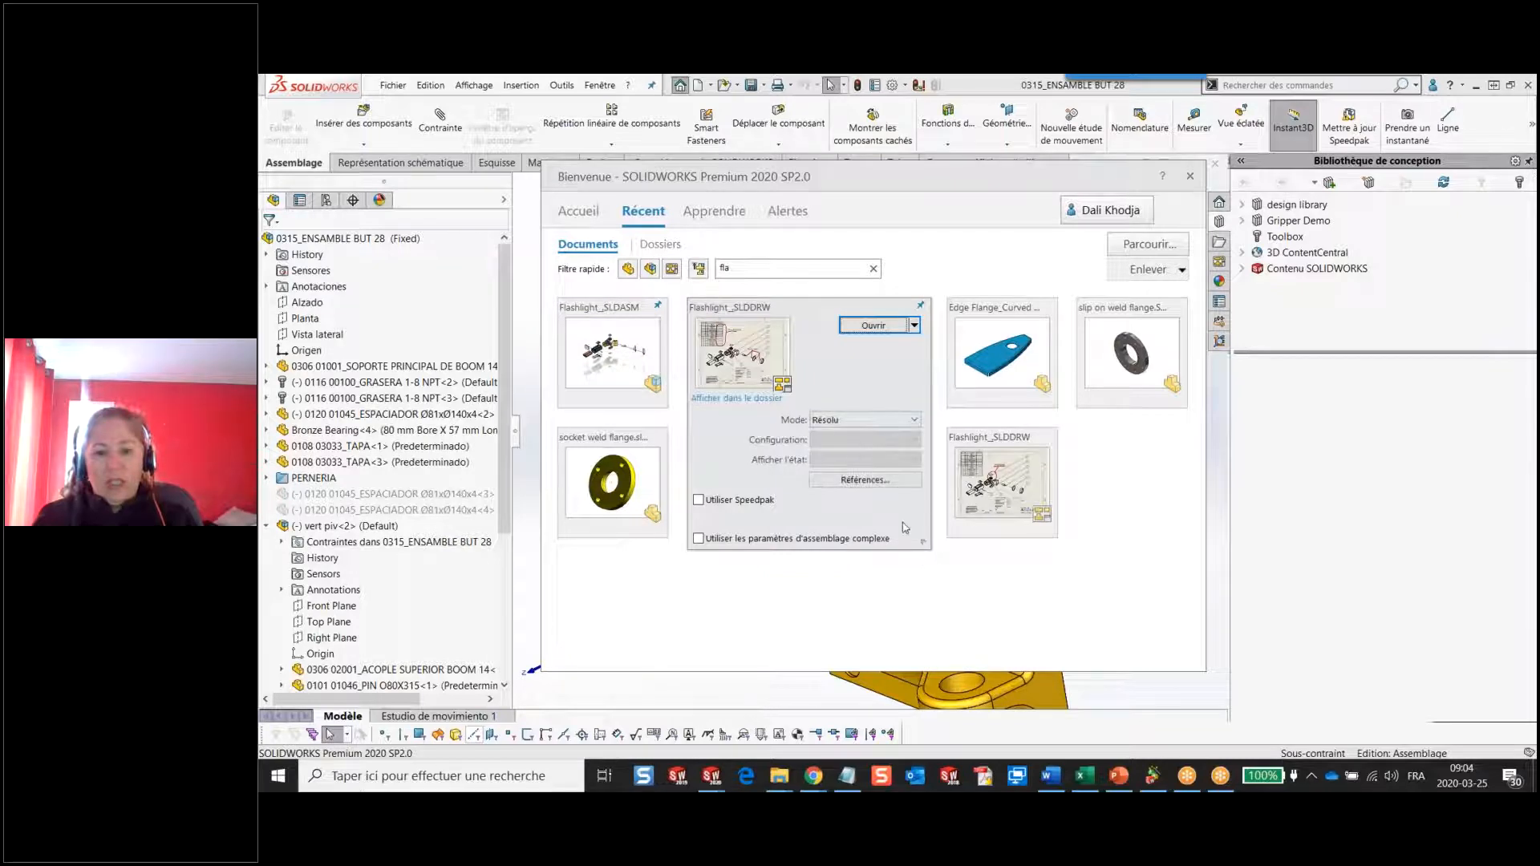
click(923, 543)
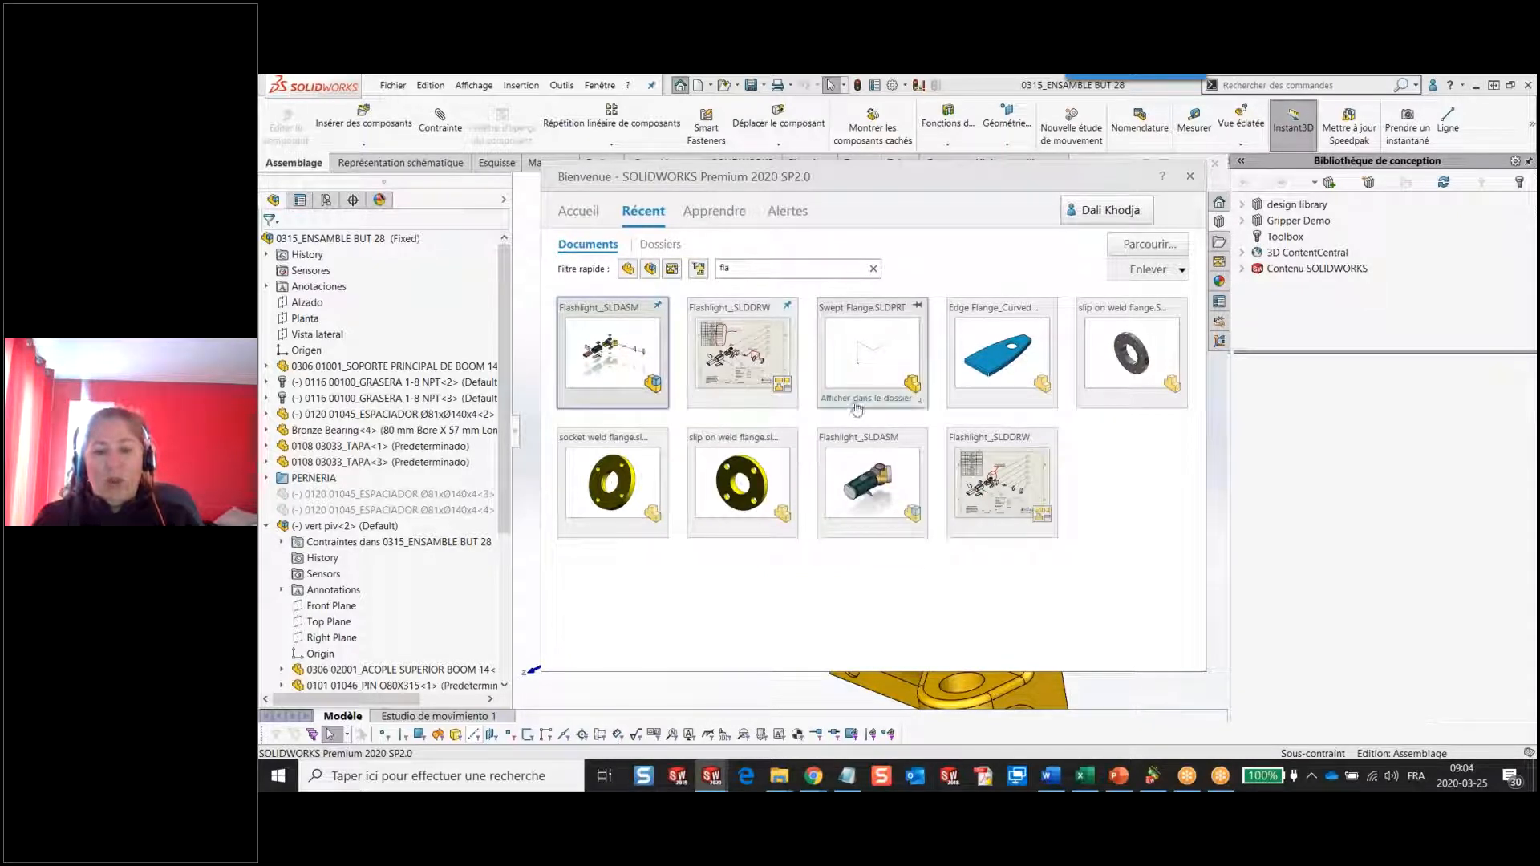
Restrict the recent documents to assemblies without any name filter and close the Welcome window.
click(629, 269)
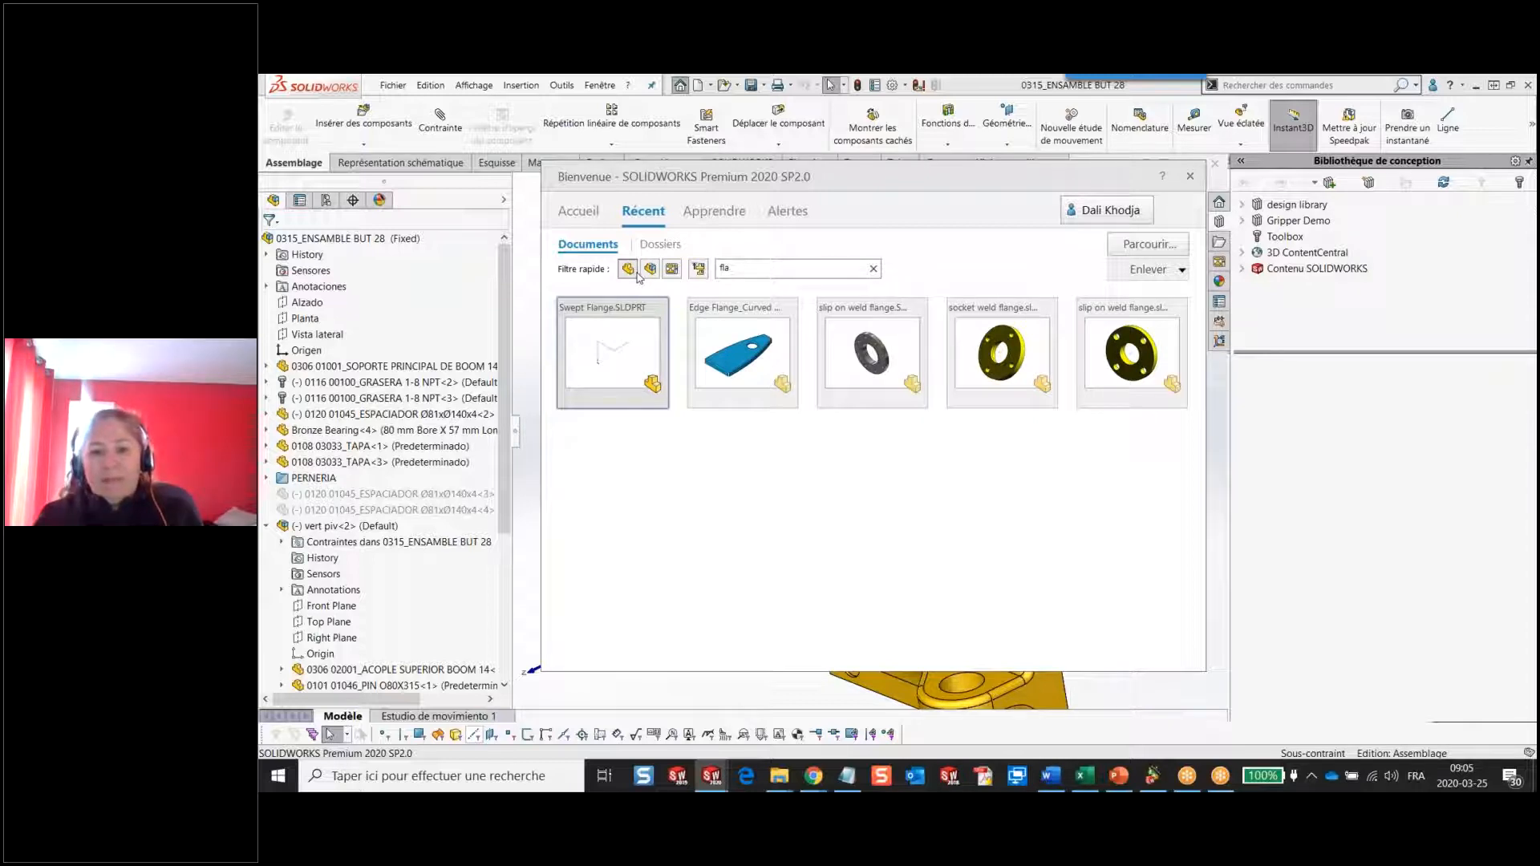
click(632, 272)
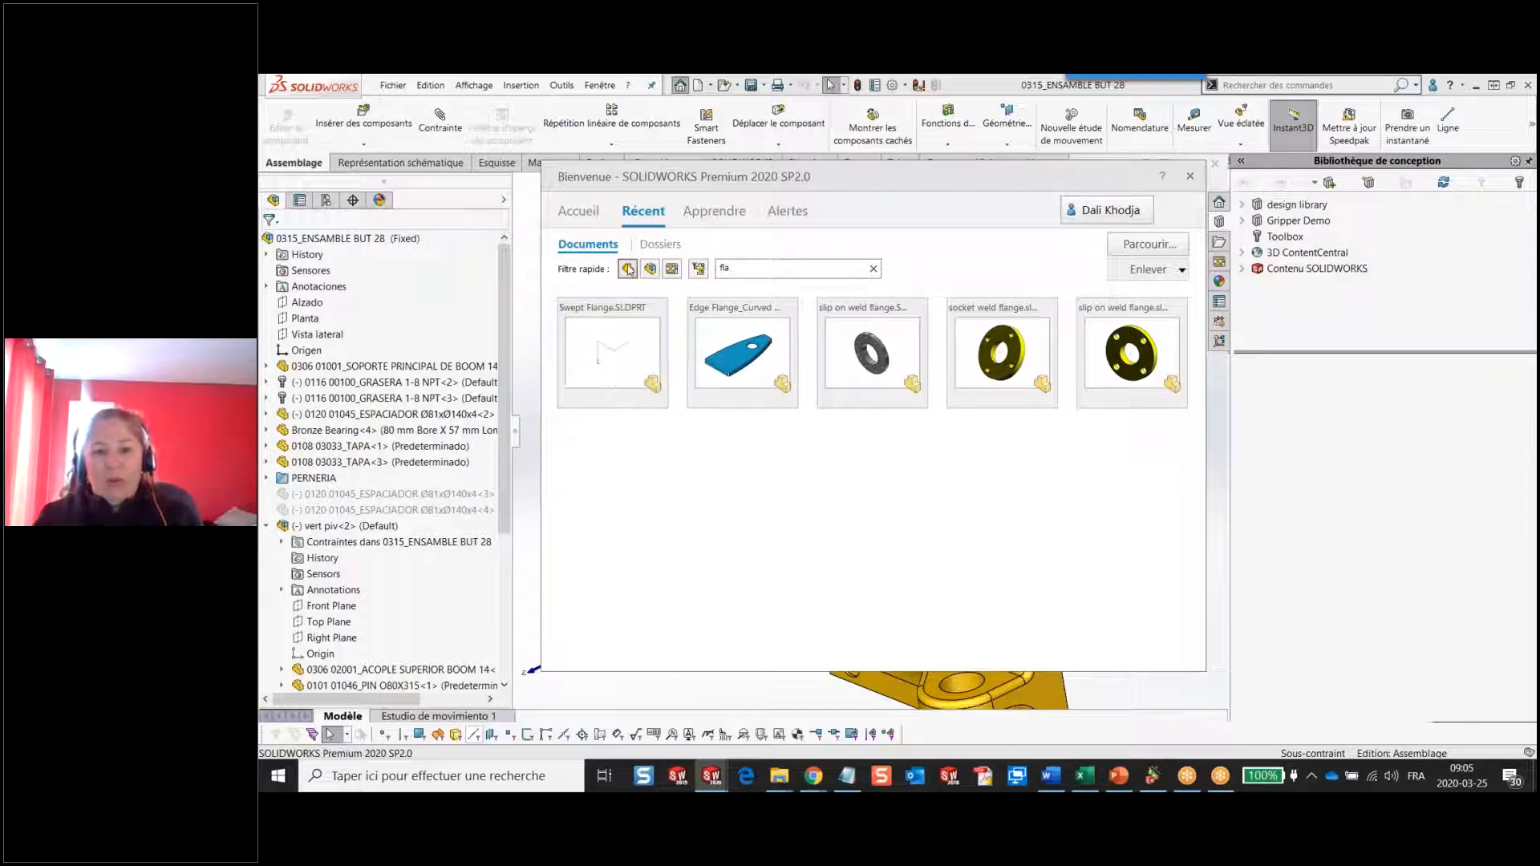
click(650, 270)
click(874, 269)
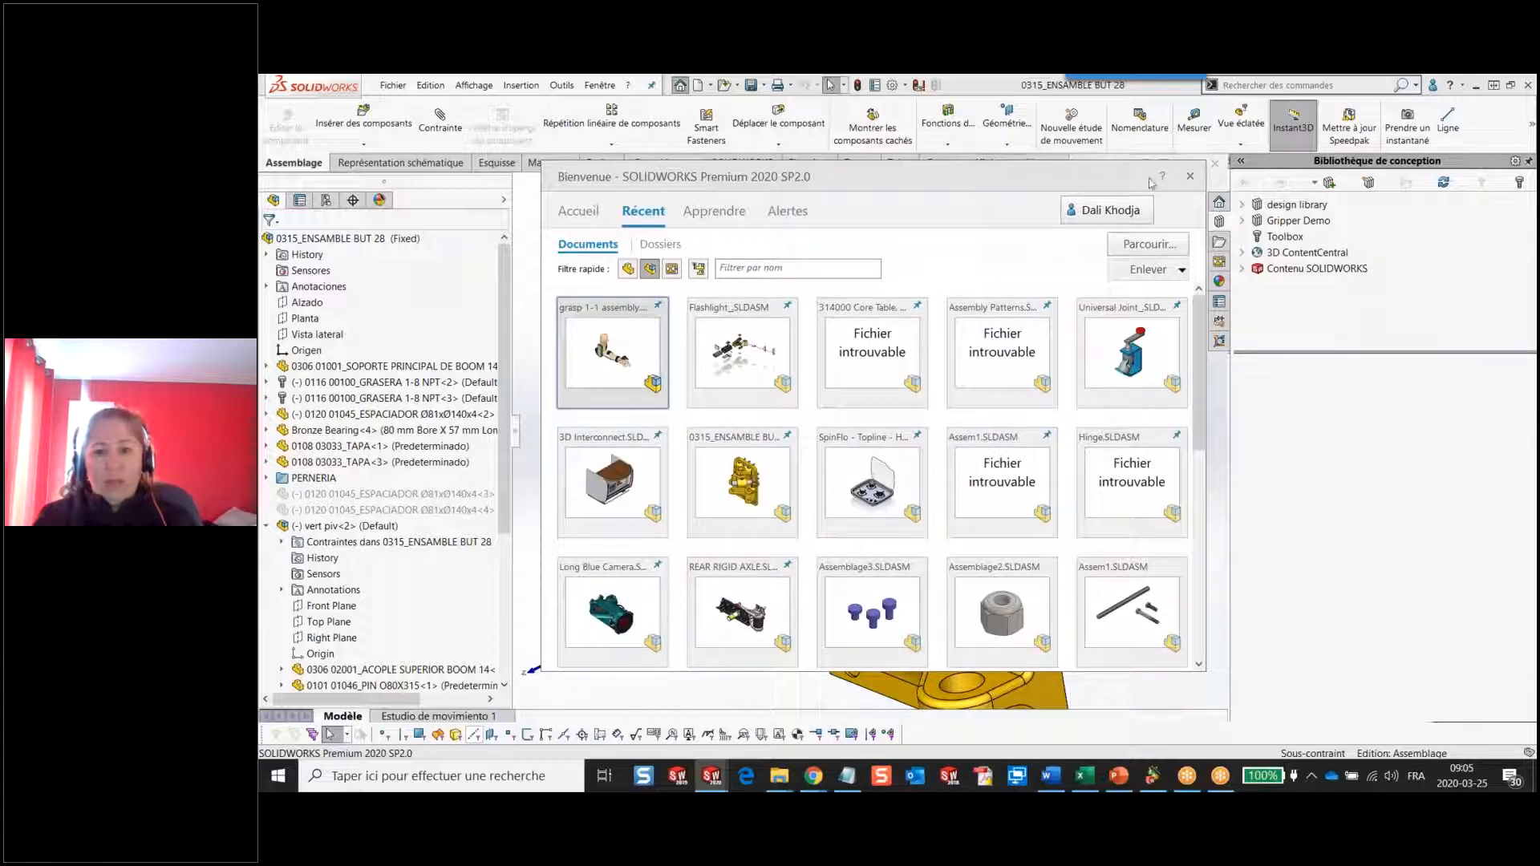
click(1189, 175)
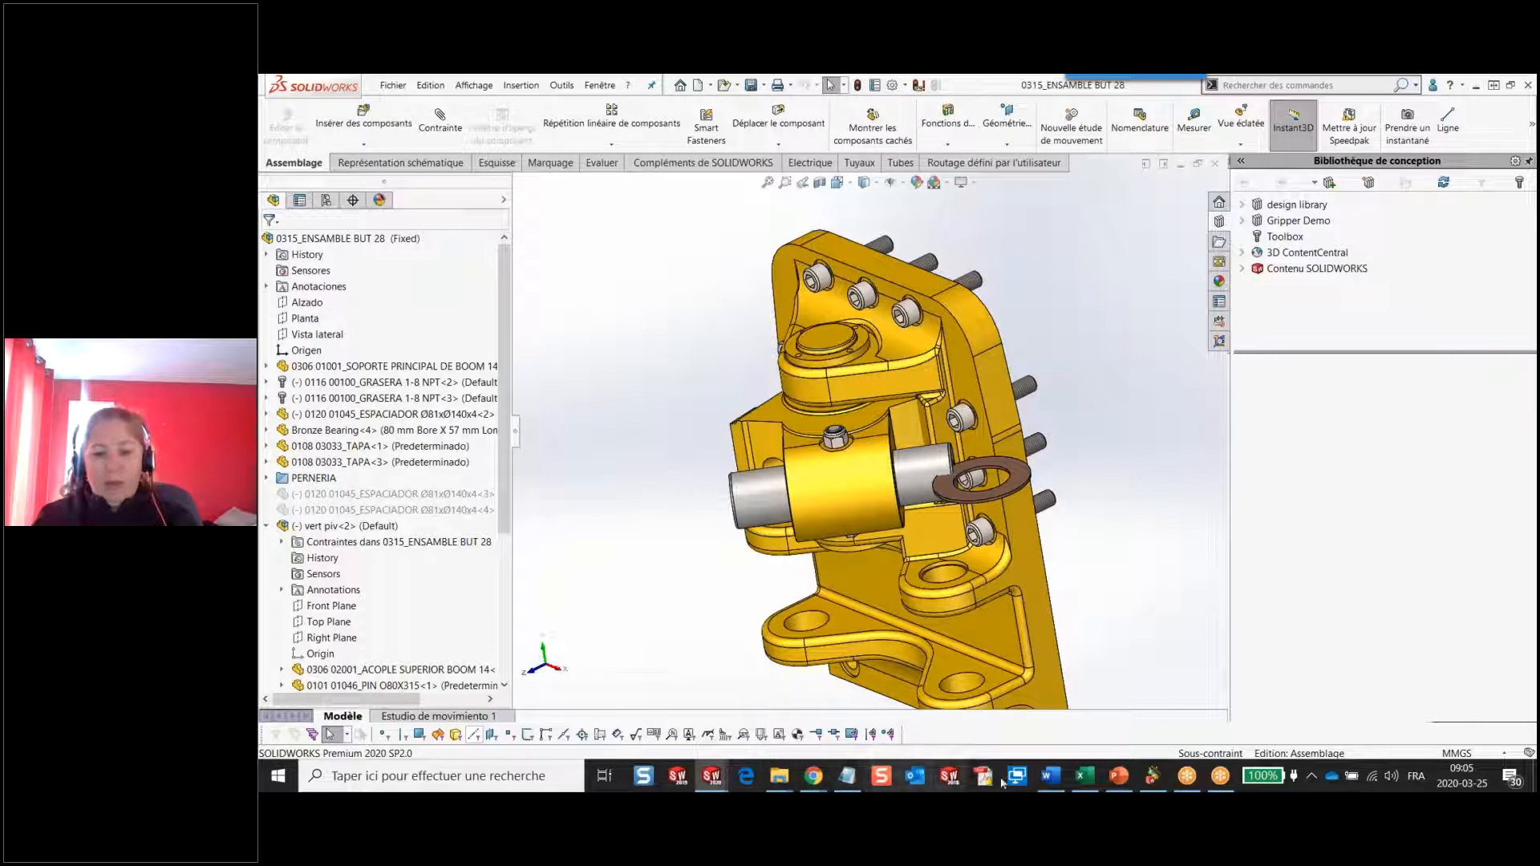
Consult the "Options du Système" slide in PowerPoint and return to the 0315_ENSAMBLE BUT 28 assembly in SOLIDWORKS.
click(1119, 775)
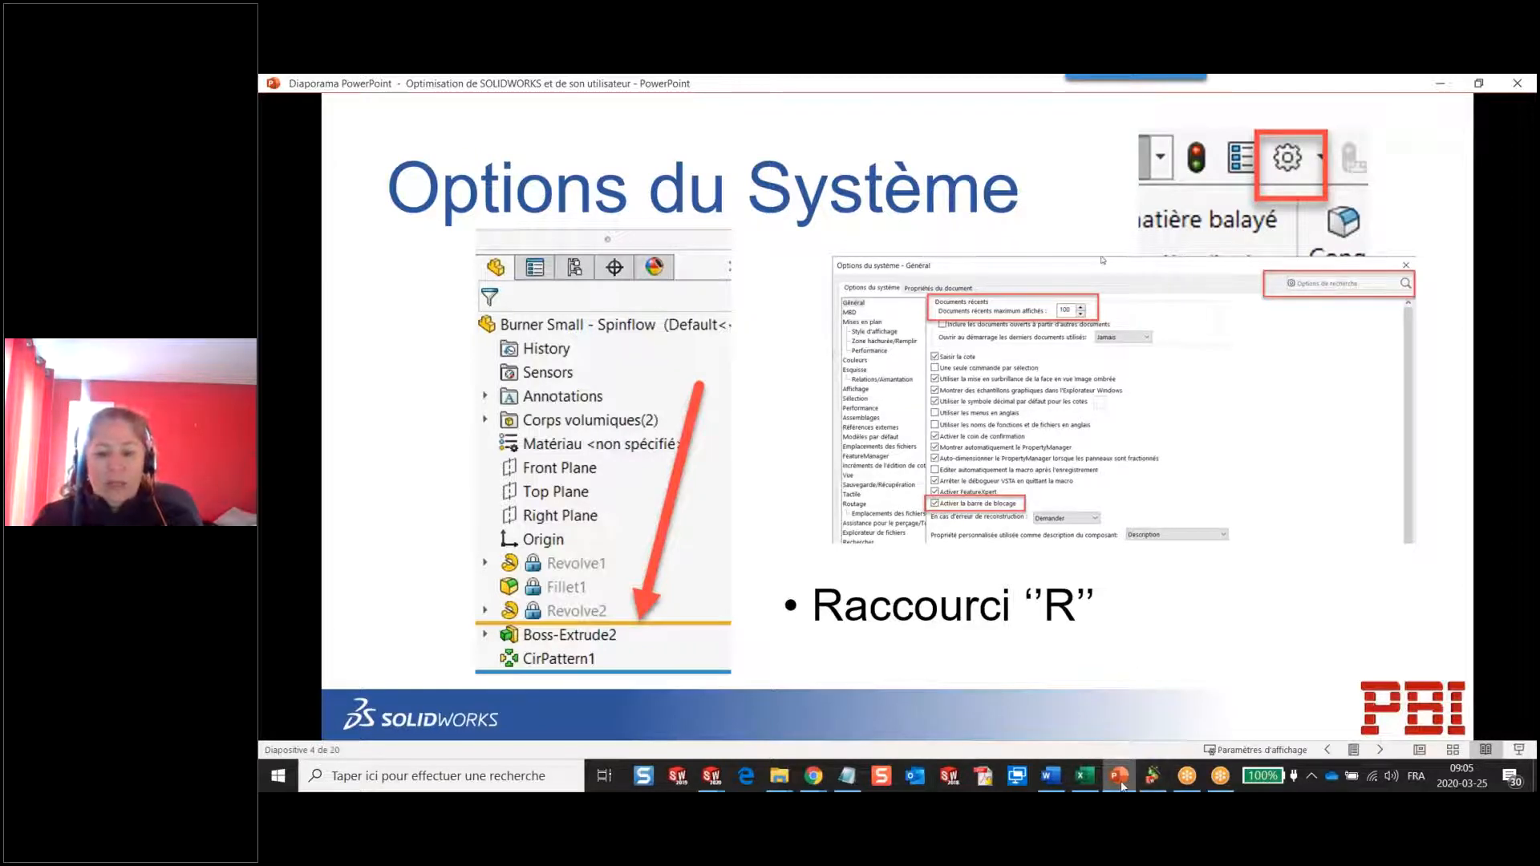
mouse_move(710, 784)
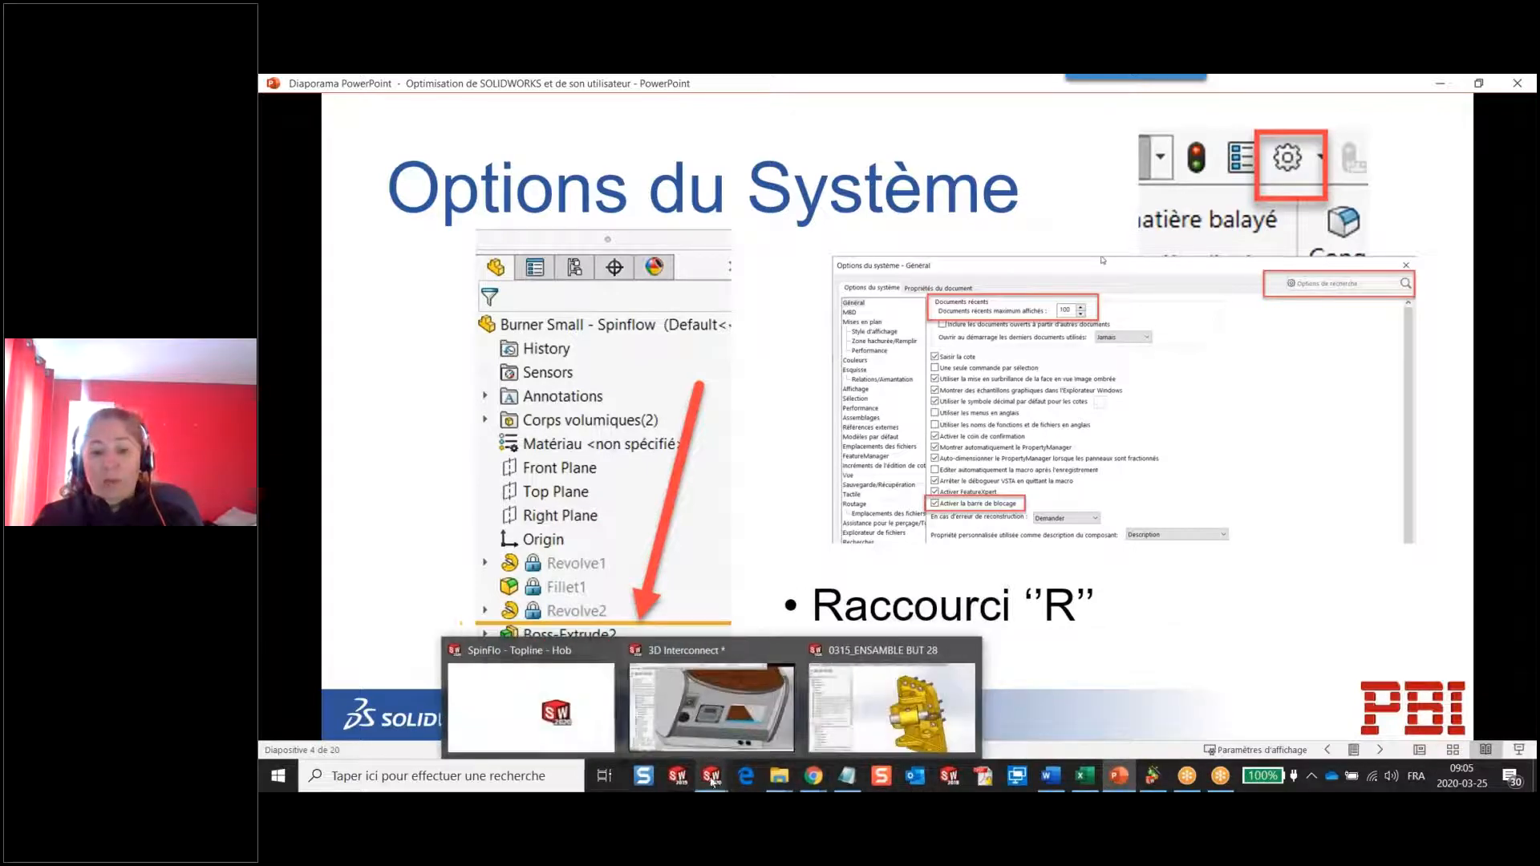
click(890, 706)
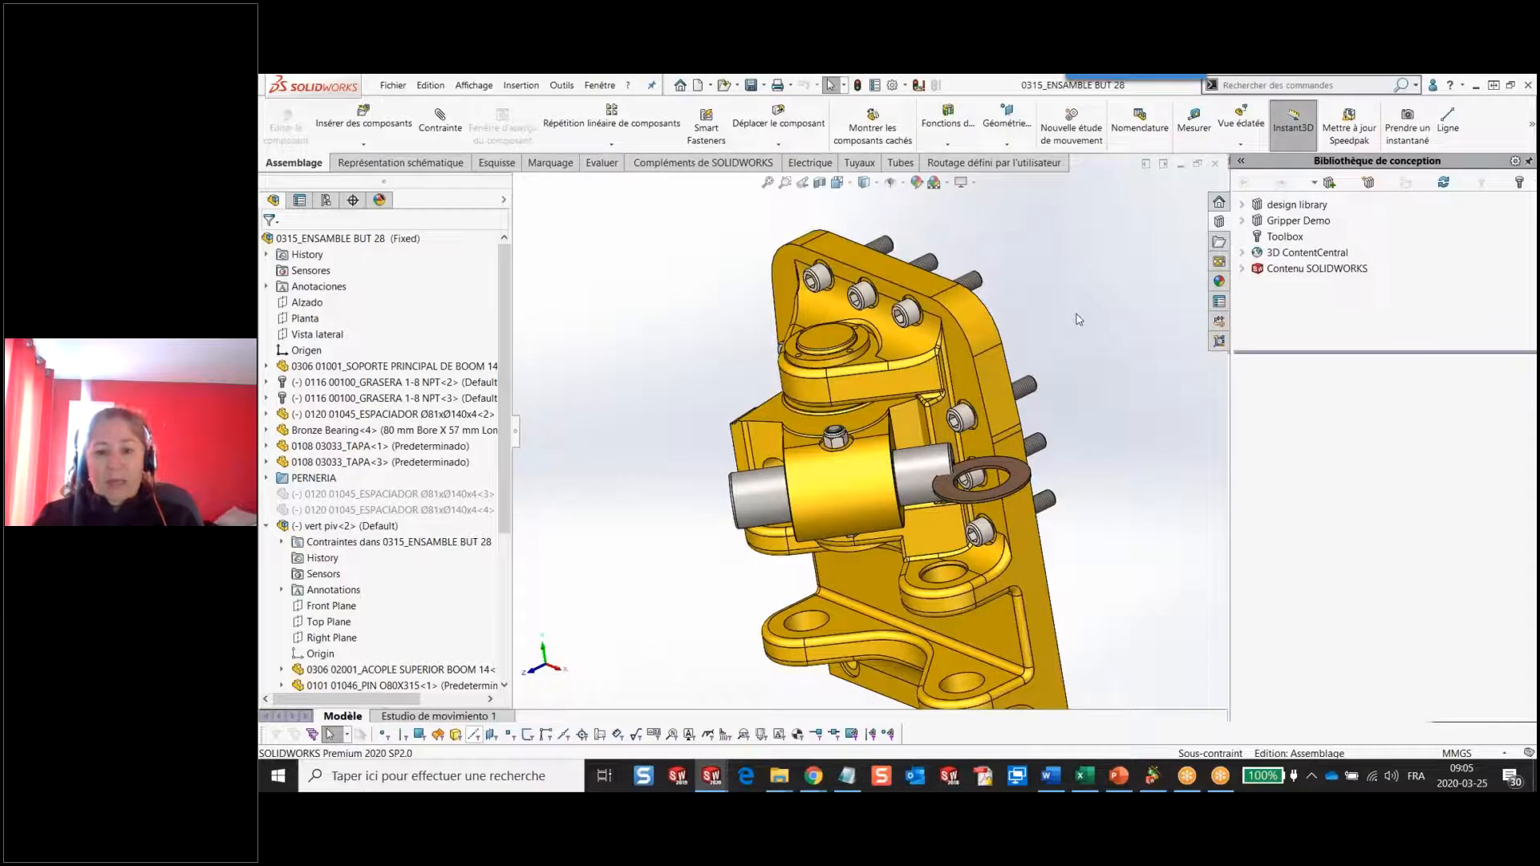
Review the removal options and the assemblies in the recent documents list, and return to the PowerPoint slide "Options du Système".
key(r)
click(1182, 271)
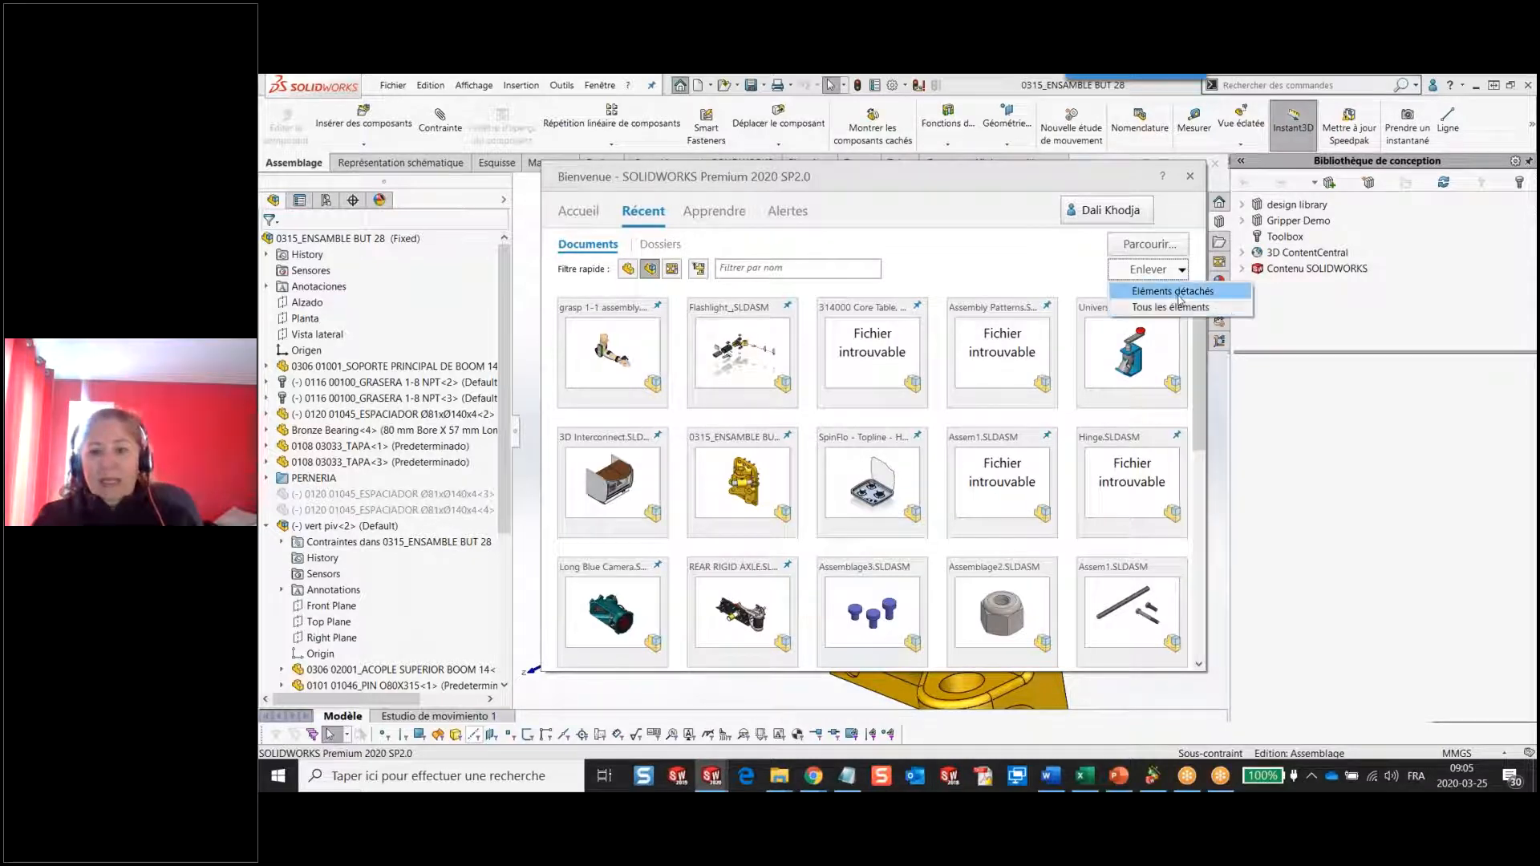
click(977, 239)
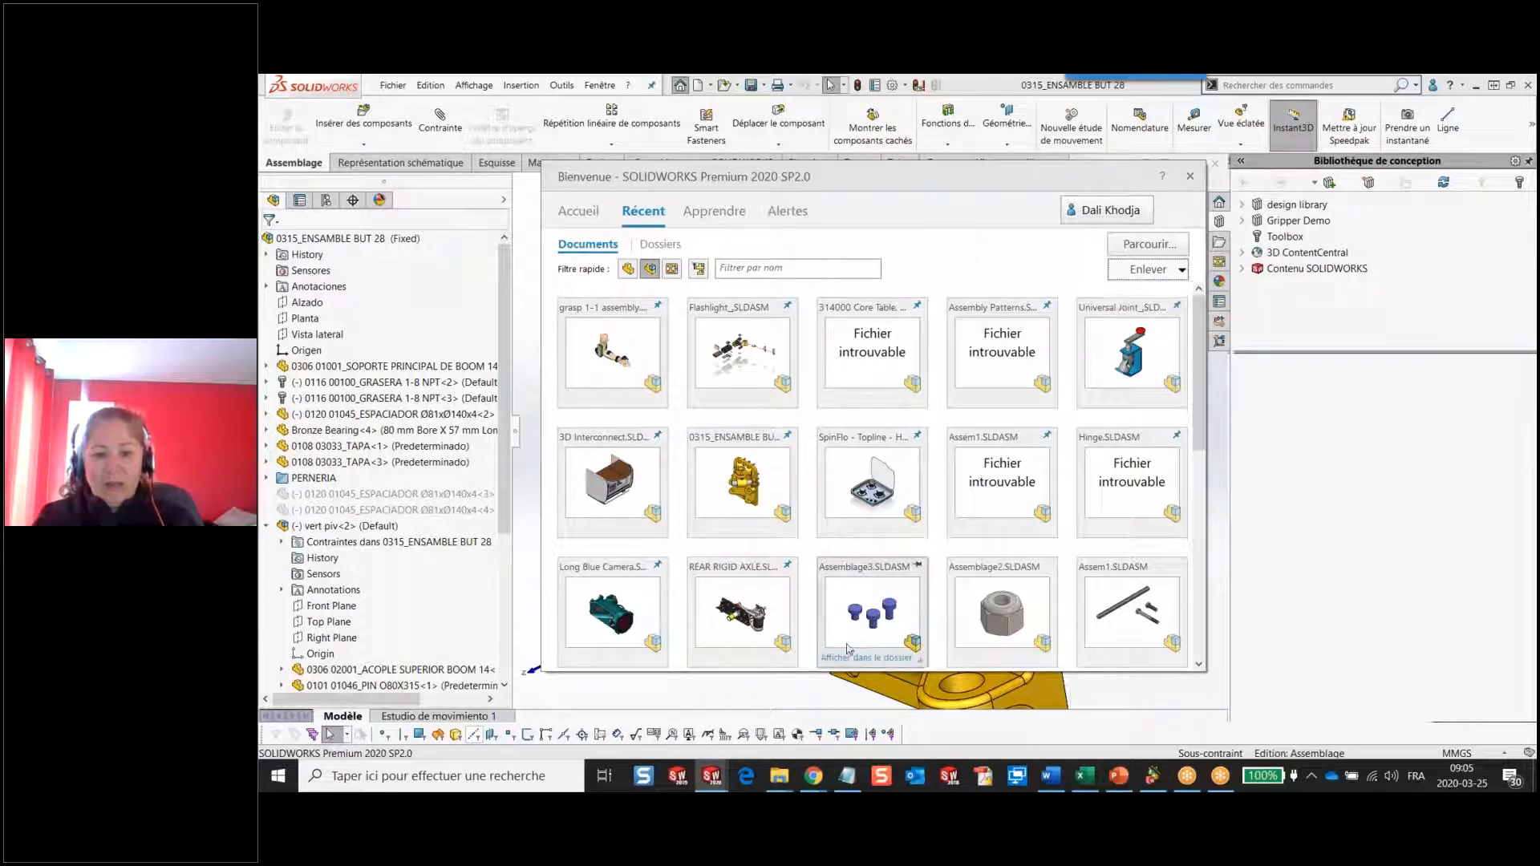
scroll(822, 594, down, 1)
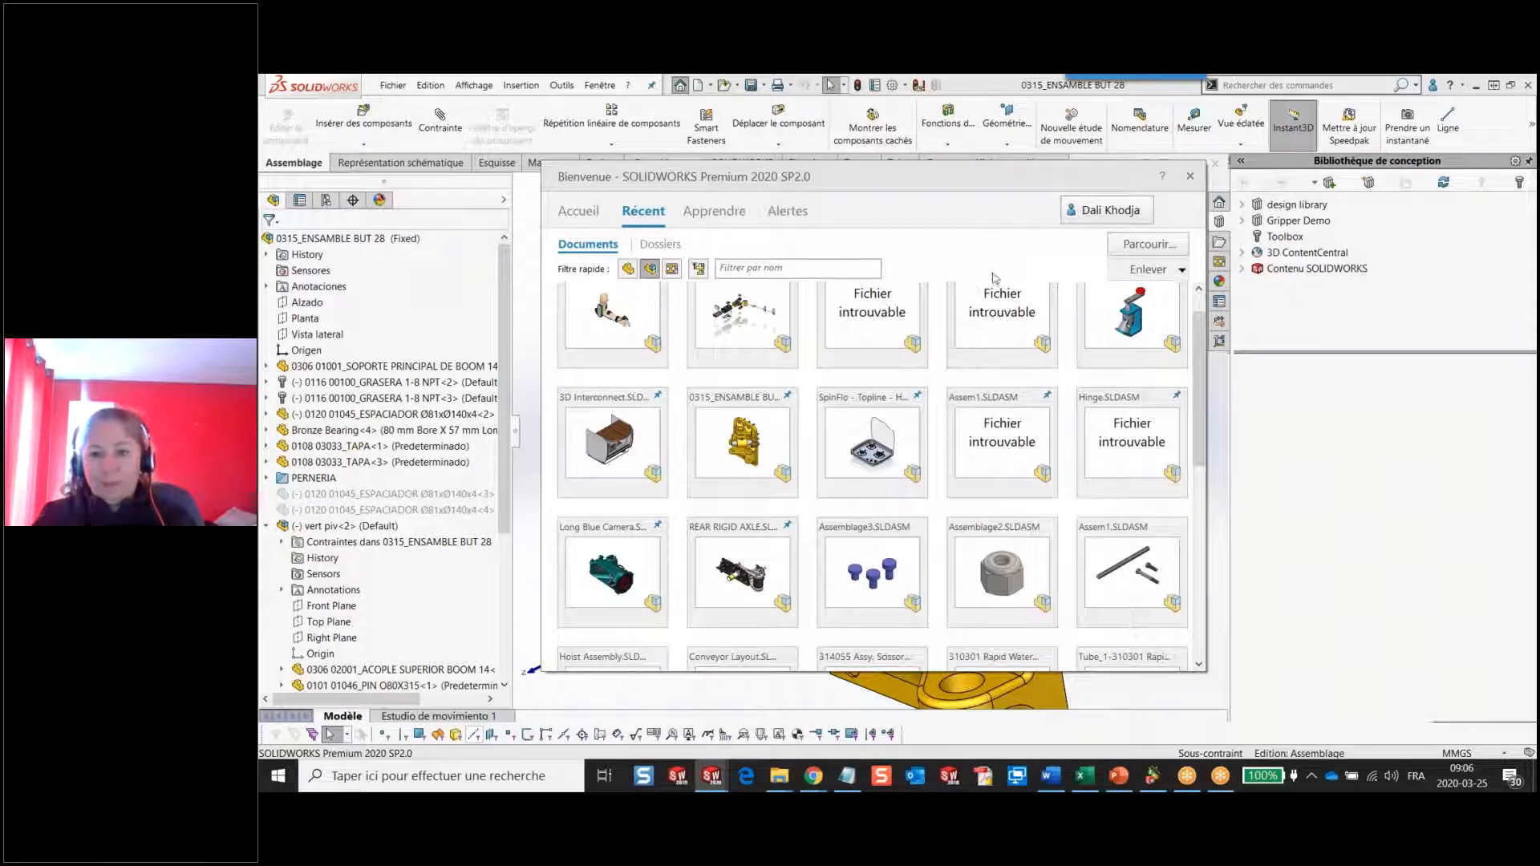
click(595, 215)
click(1190, 176)
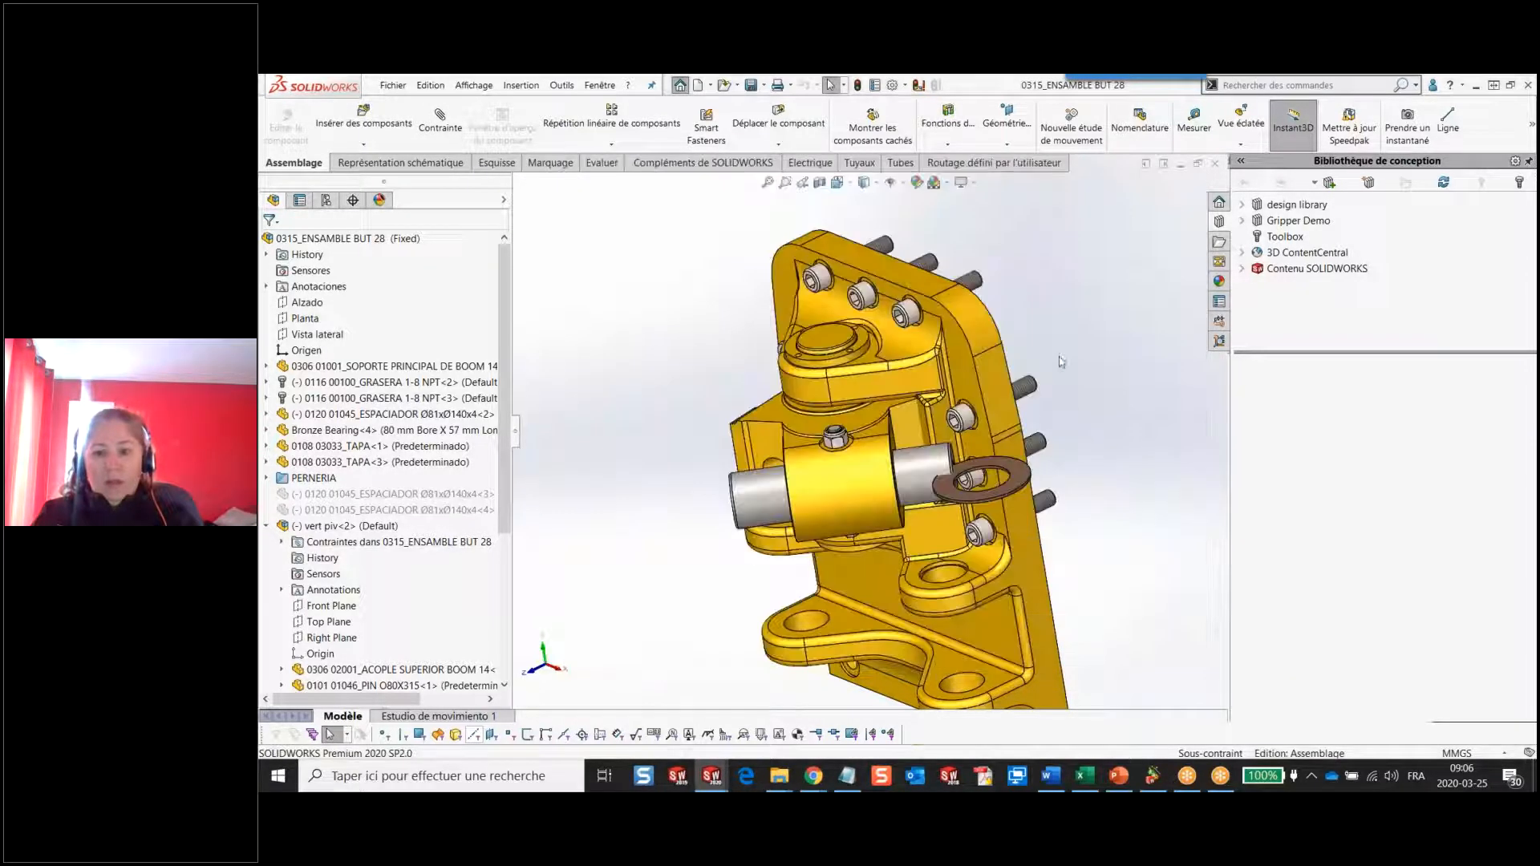
click(1116, 776)
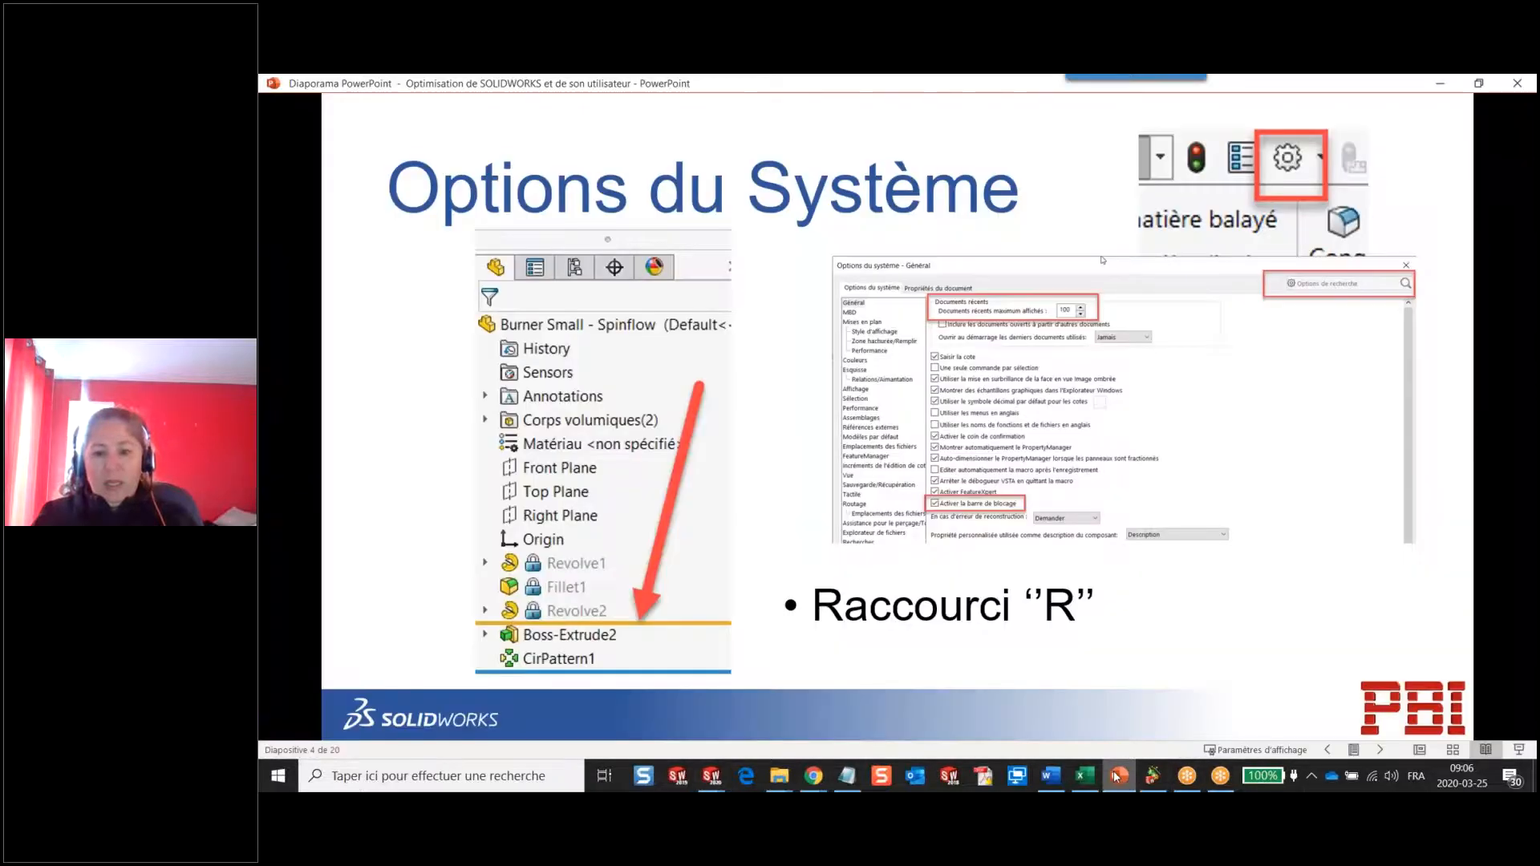
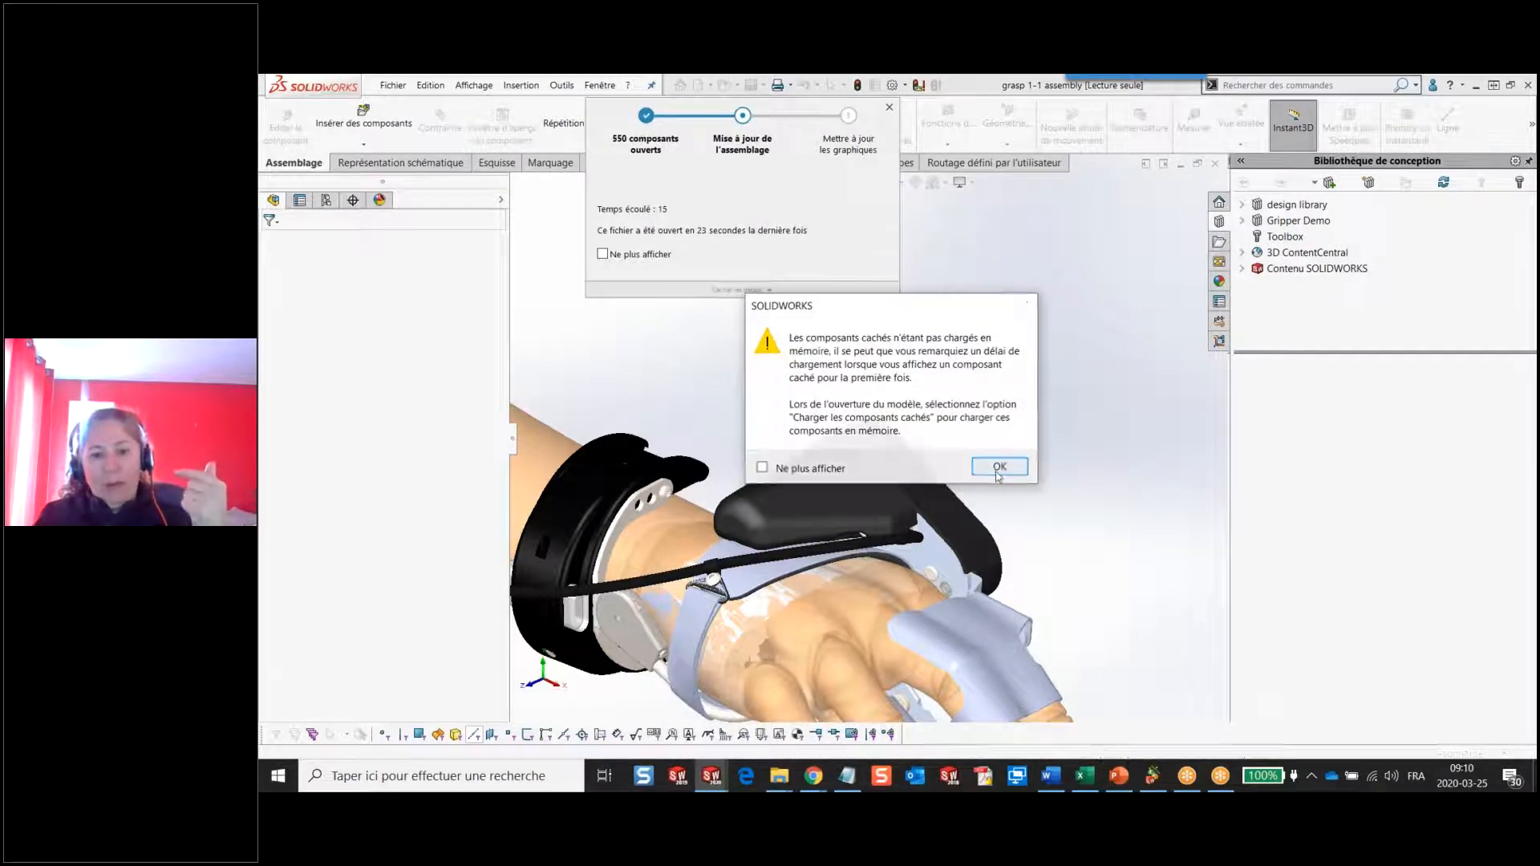
Finish opening grasp 1-1 assembly by acknowledging the hidden components notice, and switch to the 0315_ENSAMBLE BUT 28 assembly.
click(999, 463)
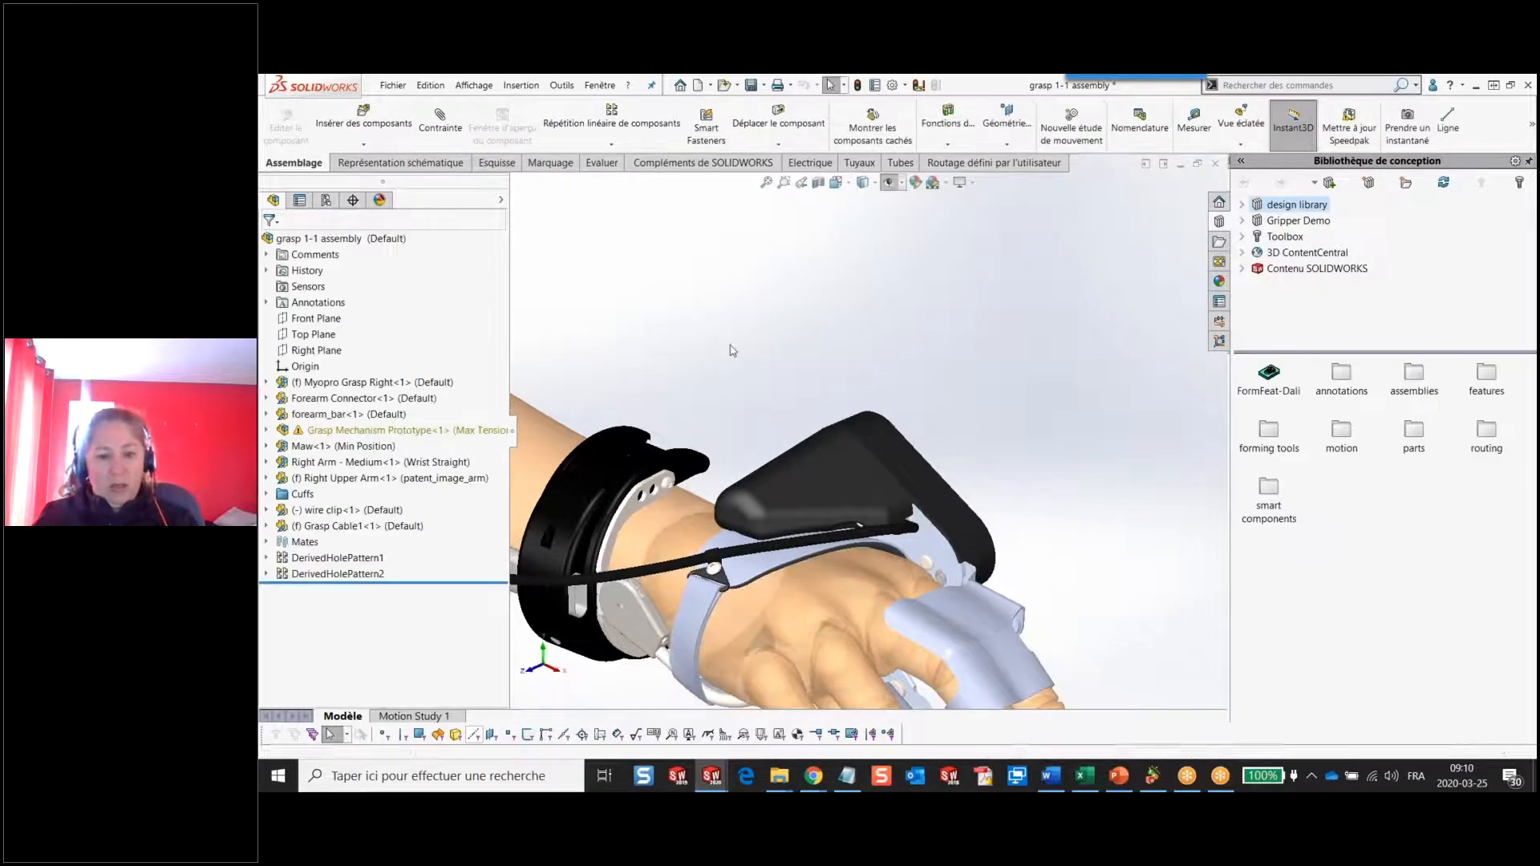
key(ctrl+Tab)
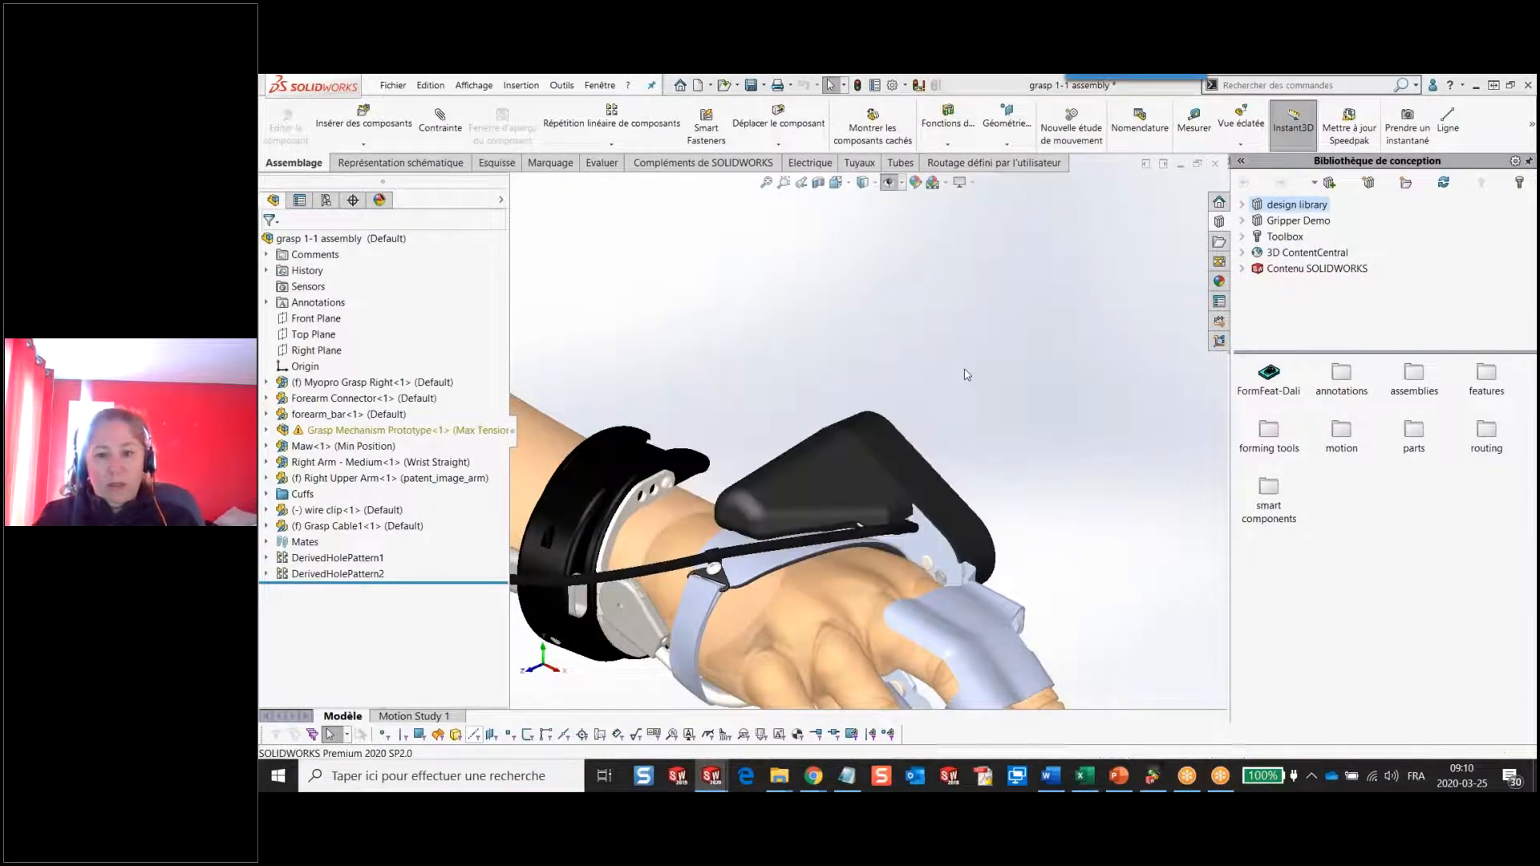
scroll(606, 285, down, 3)
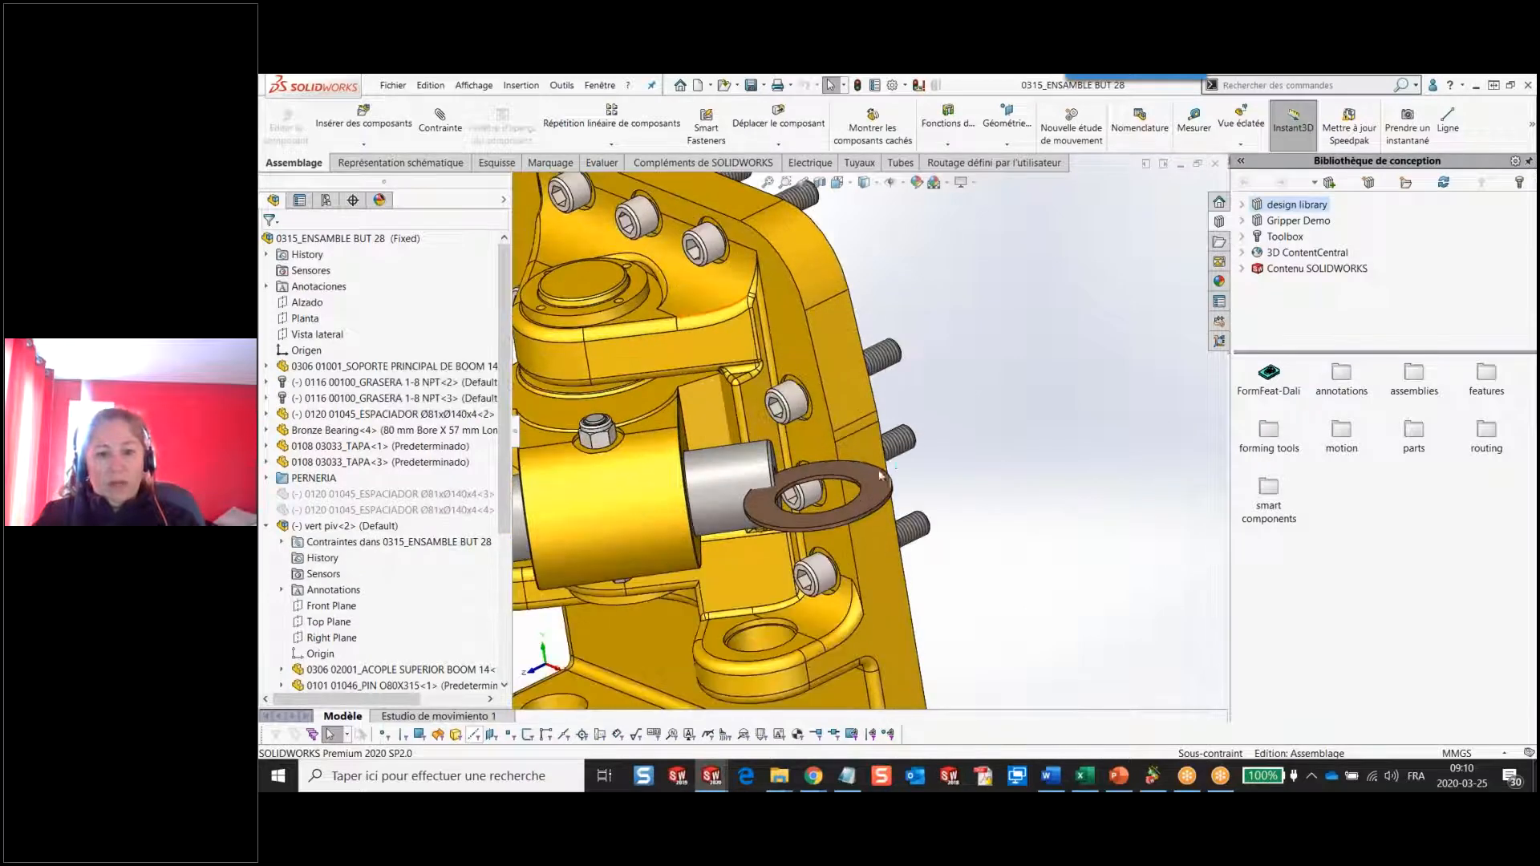
Open the 0306 02001_ACOPLE SUPERIOR BOOM 14 part from the assembly, edit the sketch of its circular 50 mm cut, and exit the sketch.
click(689, 513)
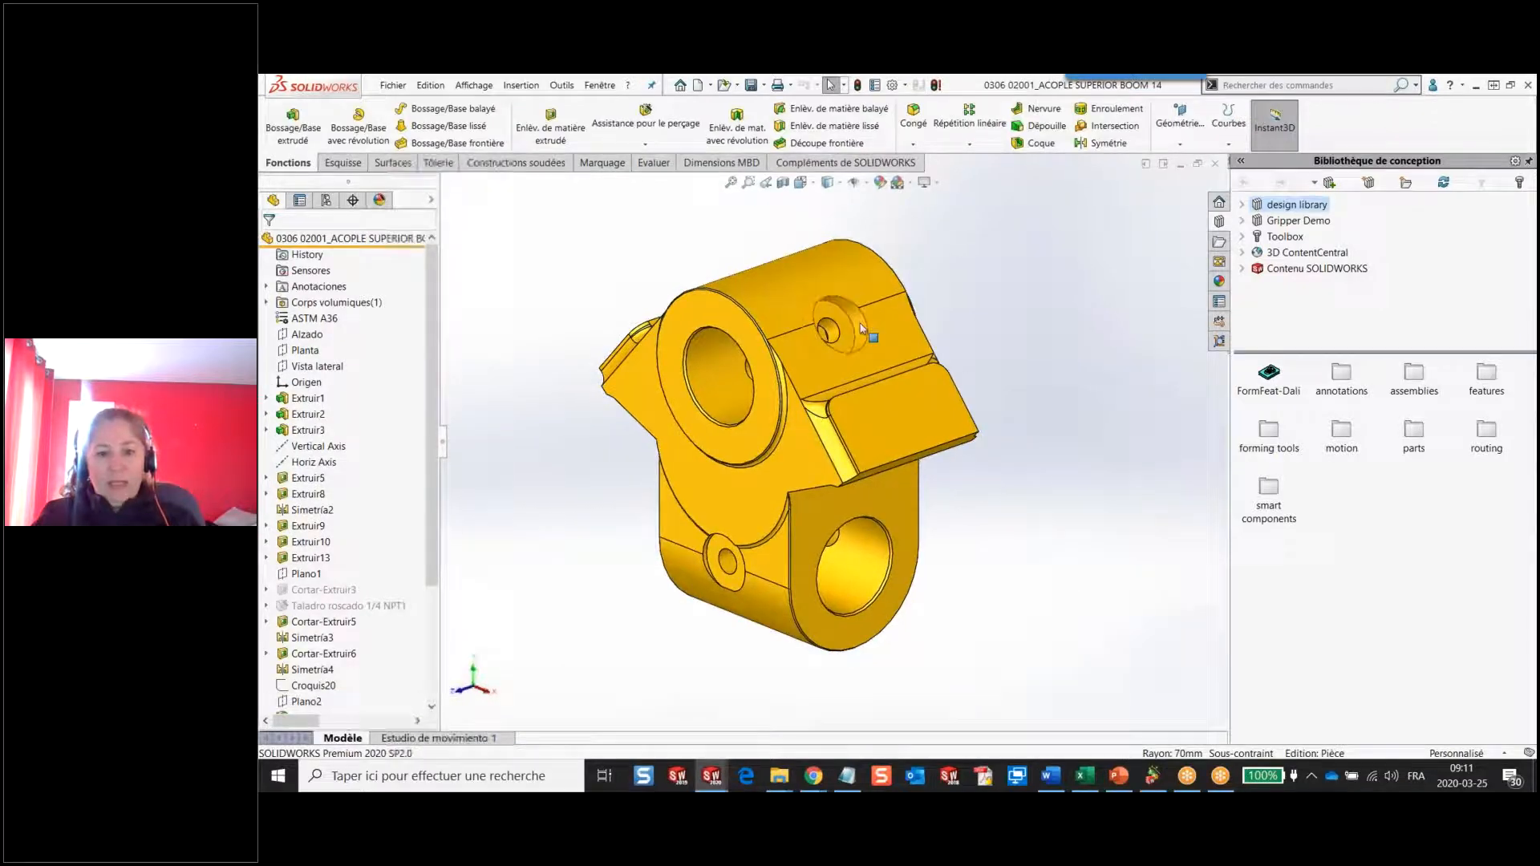
click(862, 329)
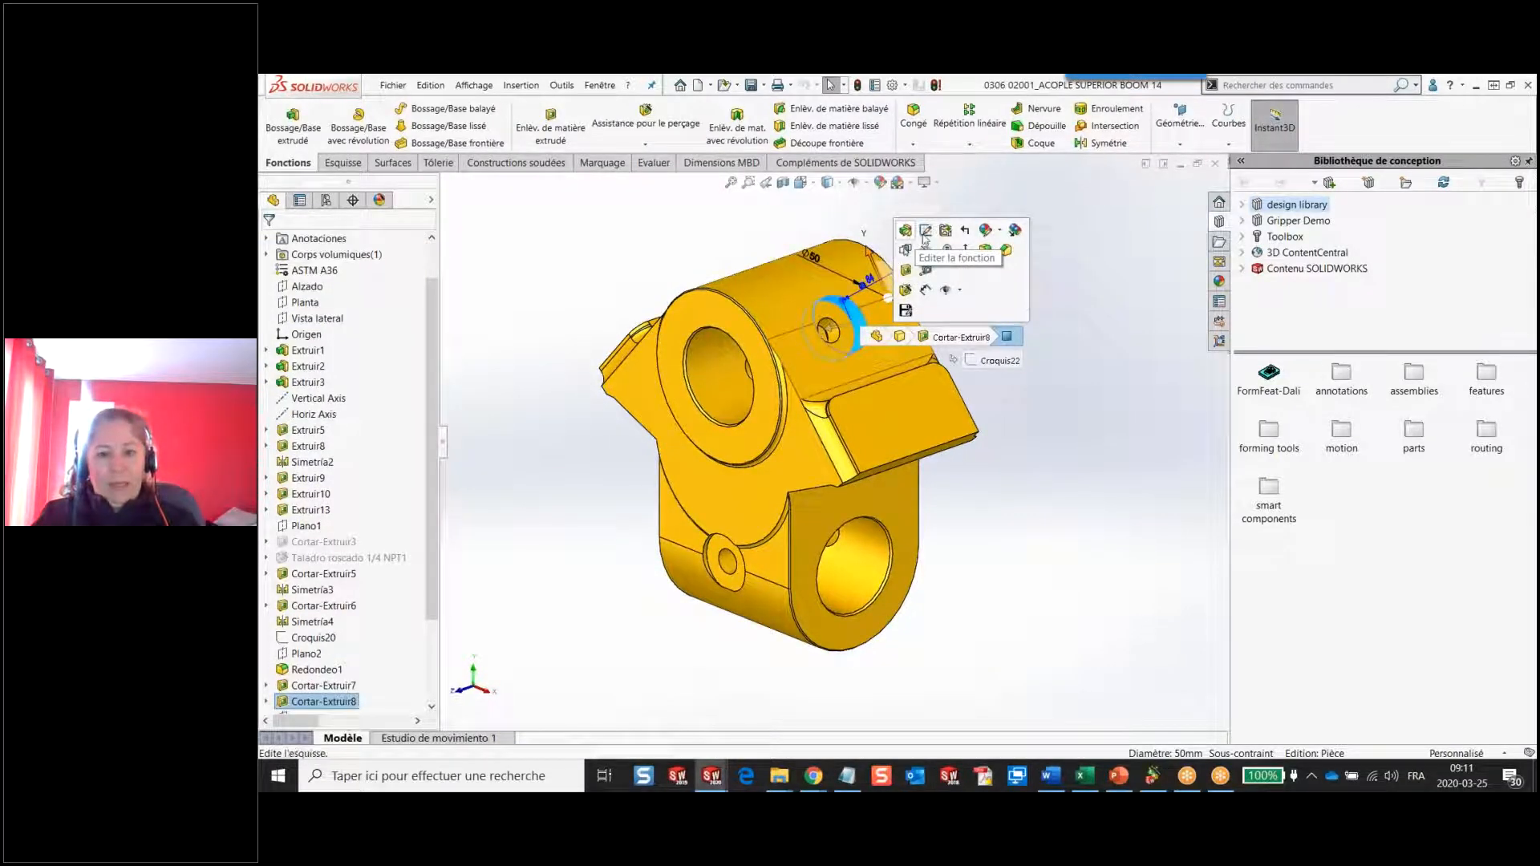
click(927, 233)
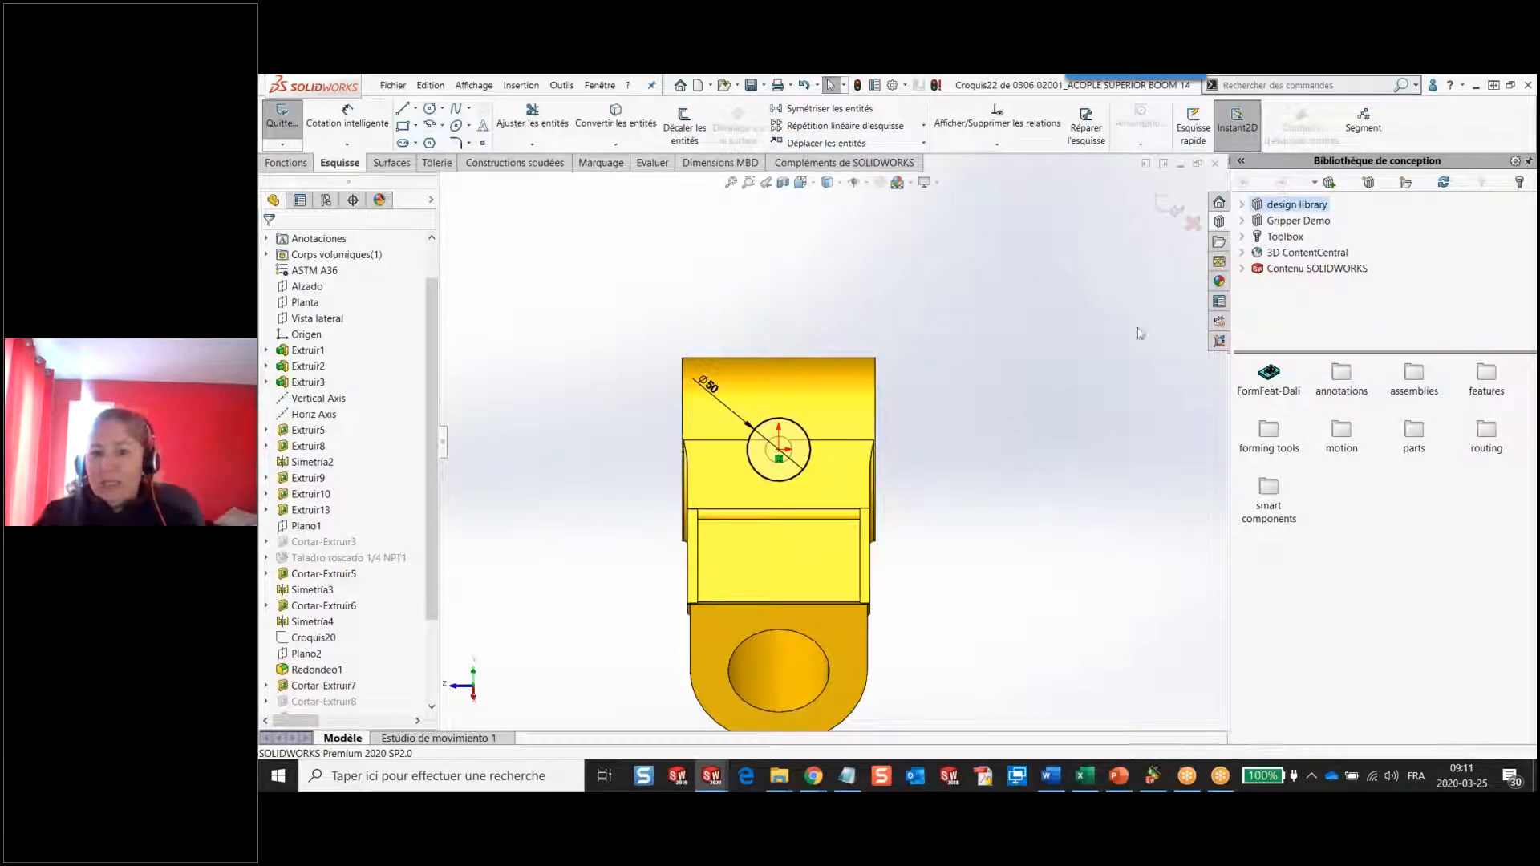
click(1173, 208)
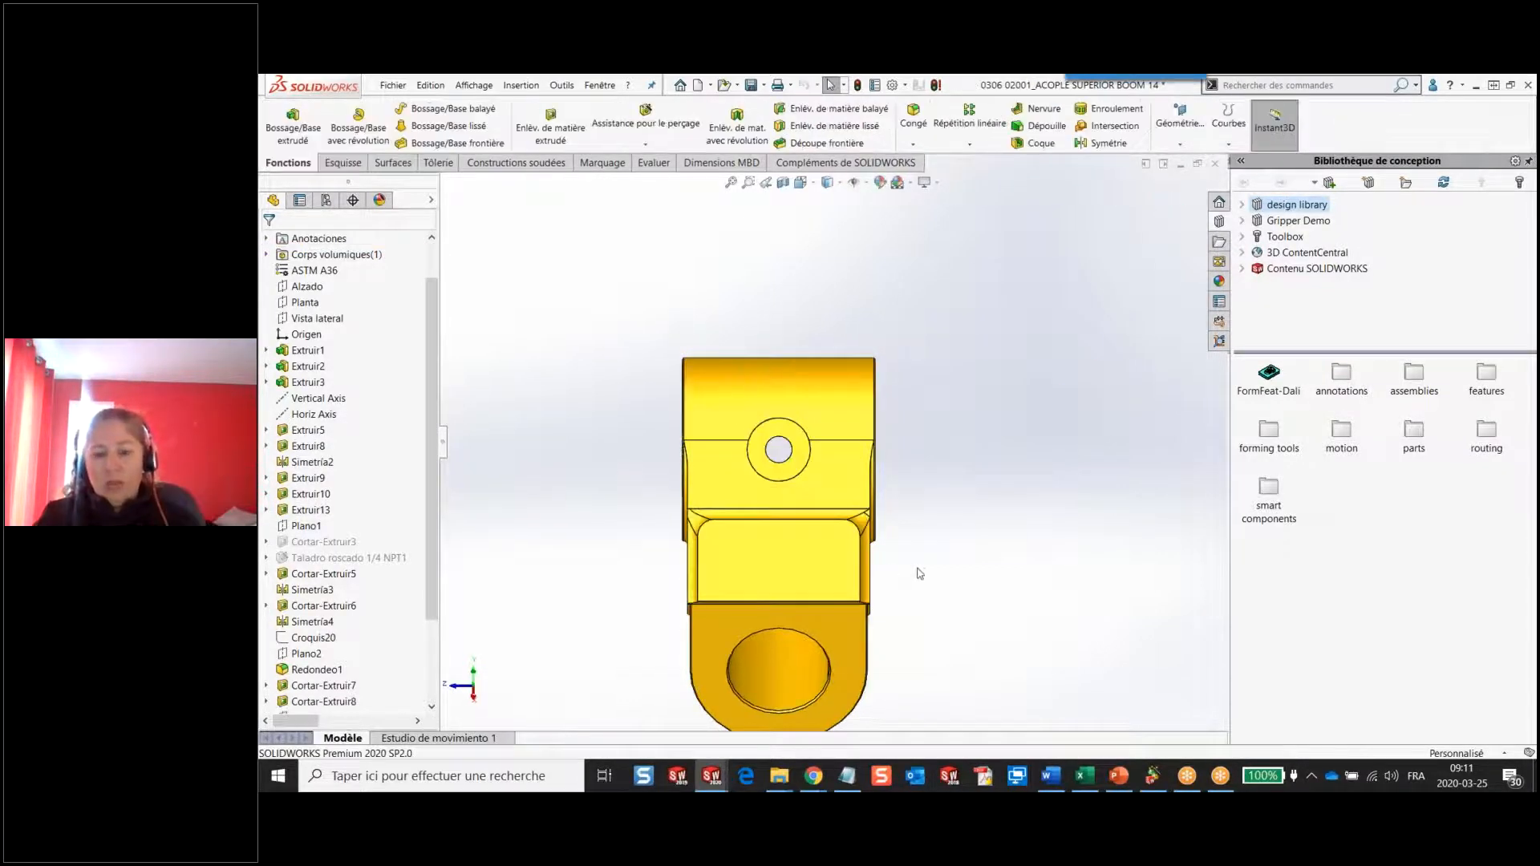
Start a sketch on the flat face around the lower bore, leave it and return to the isometric view.
key(ctrl+7)
click(830, 574)
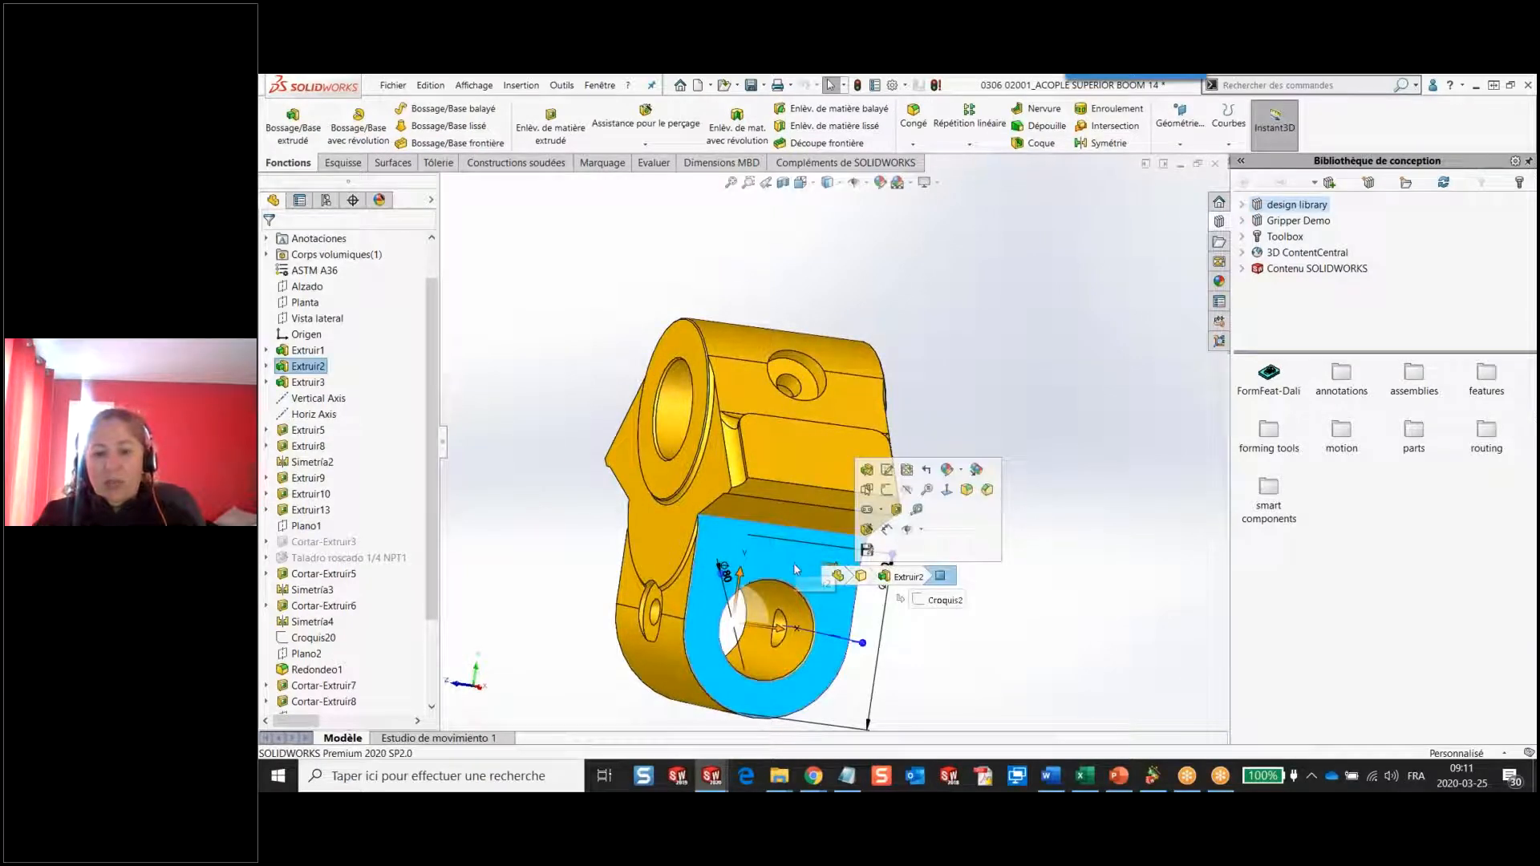
click(887, 490)
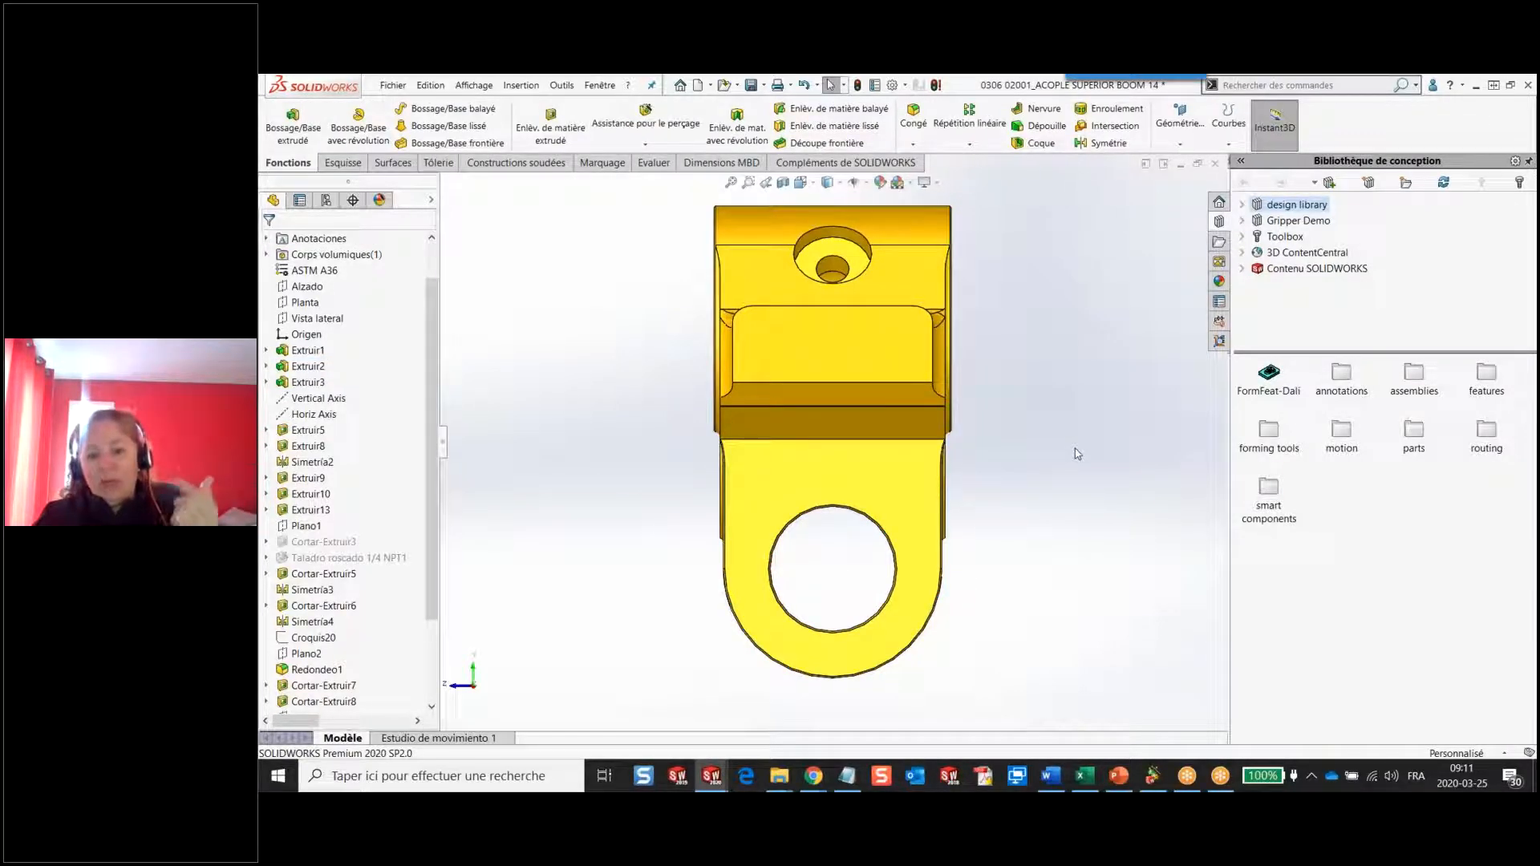
key(ctrl+7)
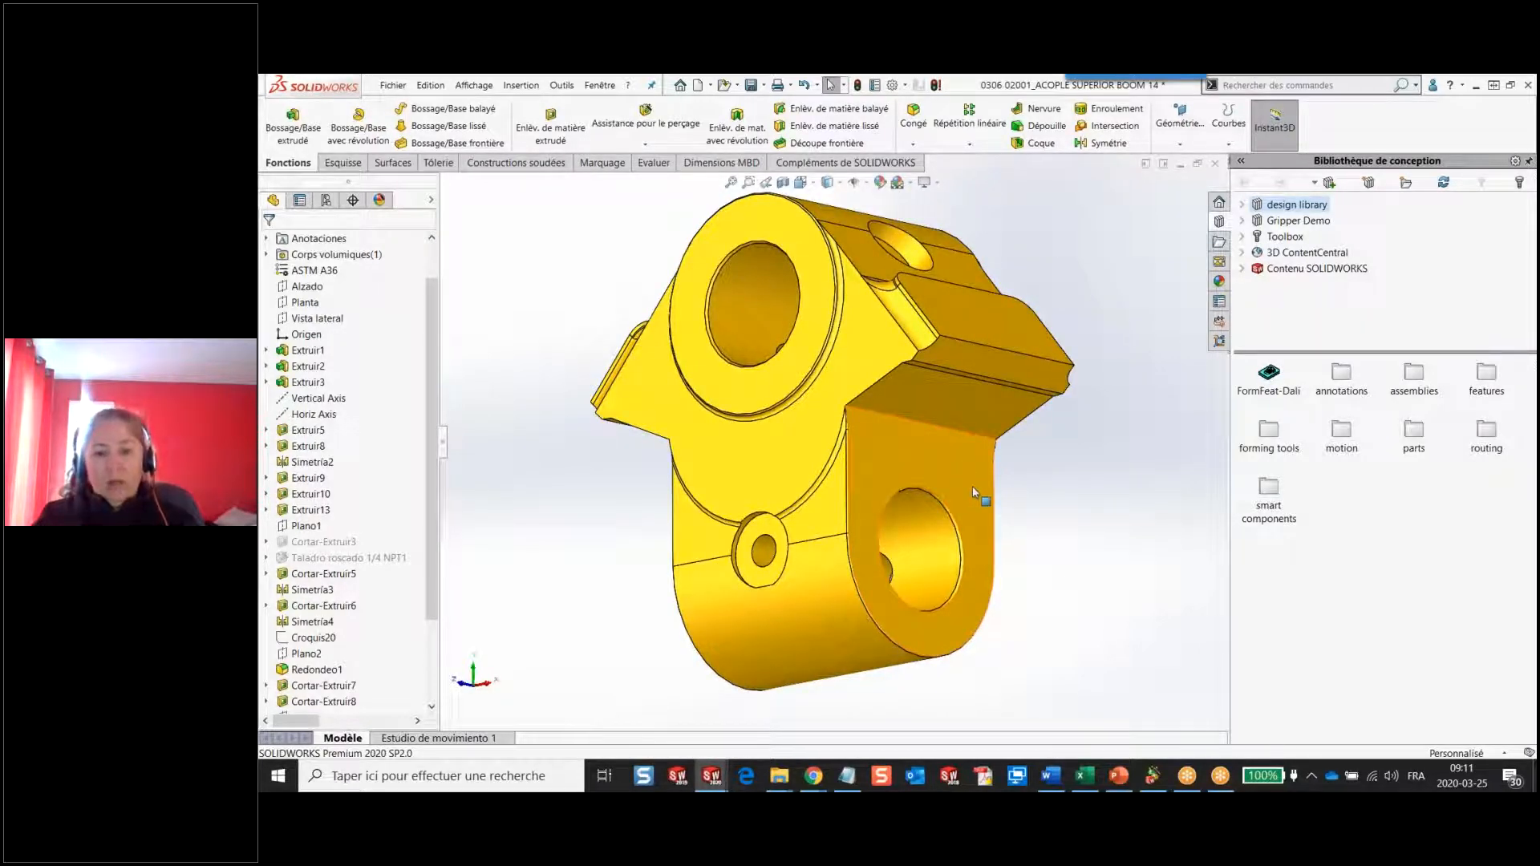
scroll(1038, 514, up, 3)
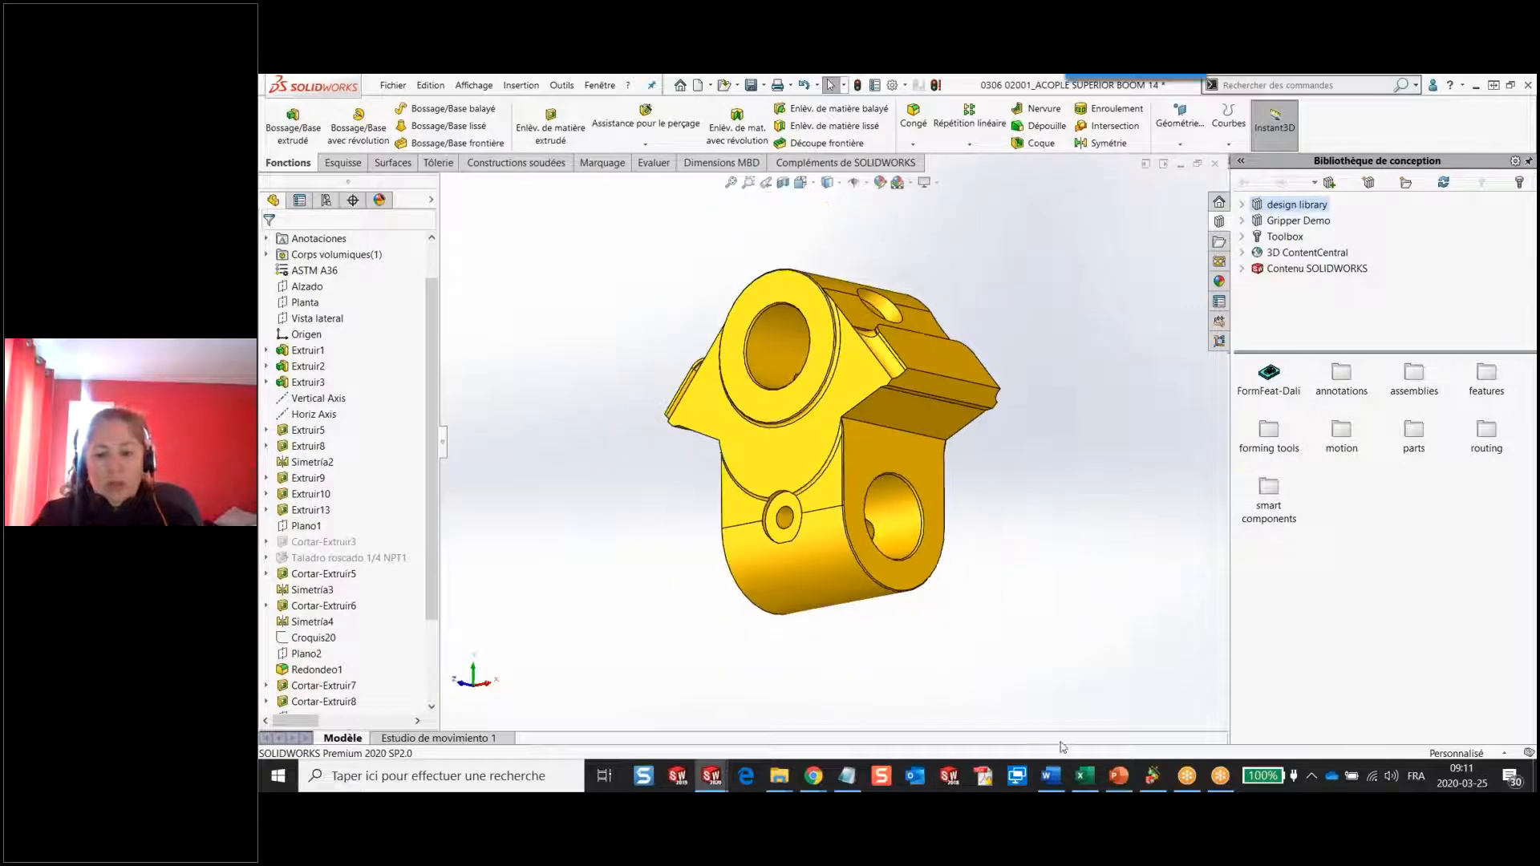
Consult the sketch settings on the "Options du Système" slide in PowerPoint and return to SOLIDWORKS.
click(1119, 776)
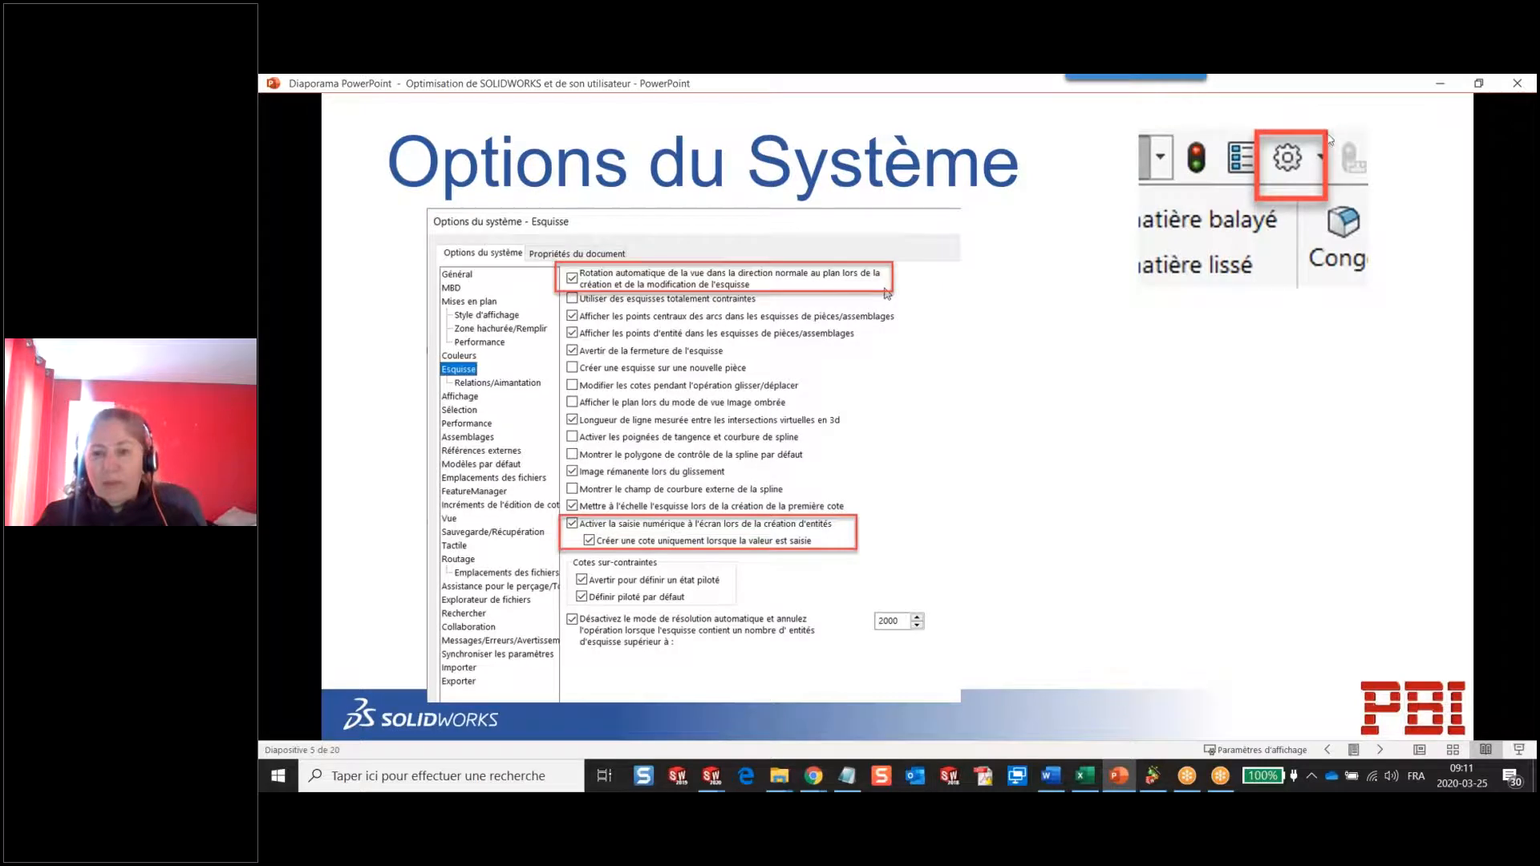
click(1440, 83)
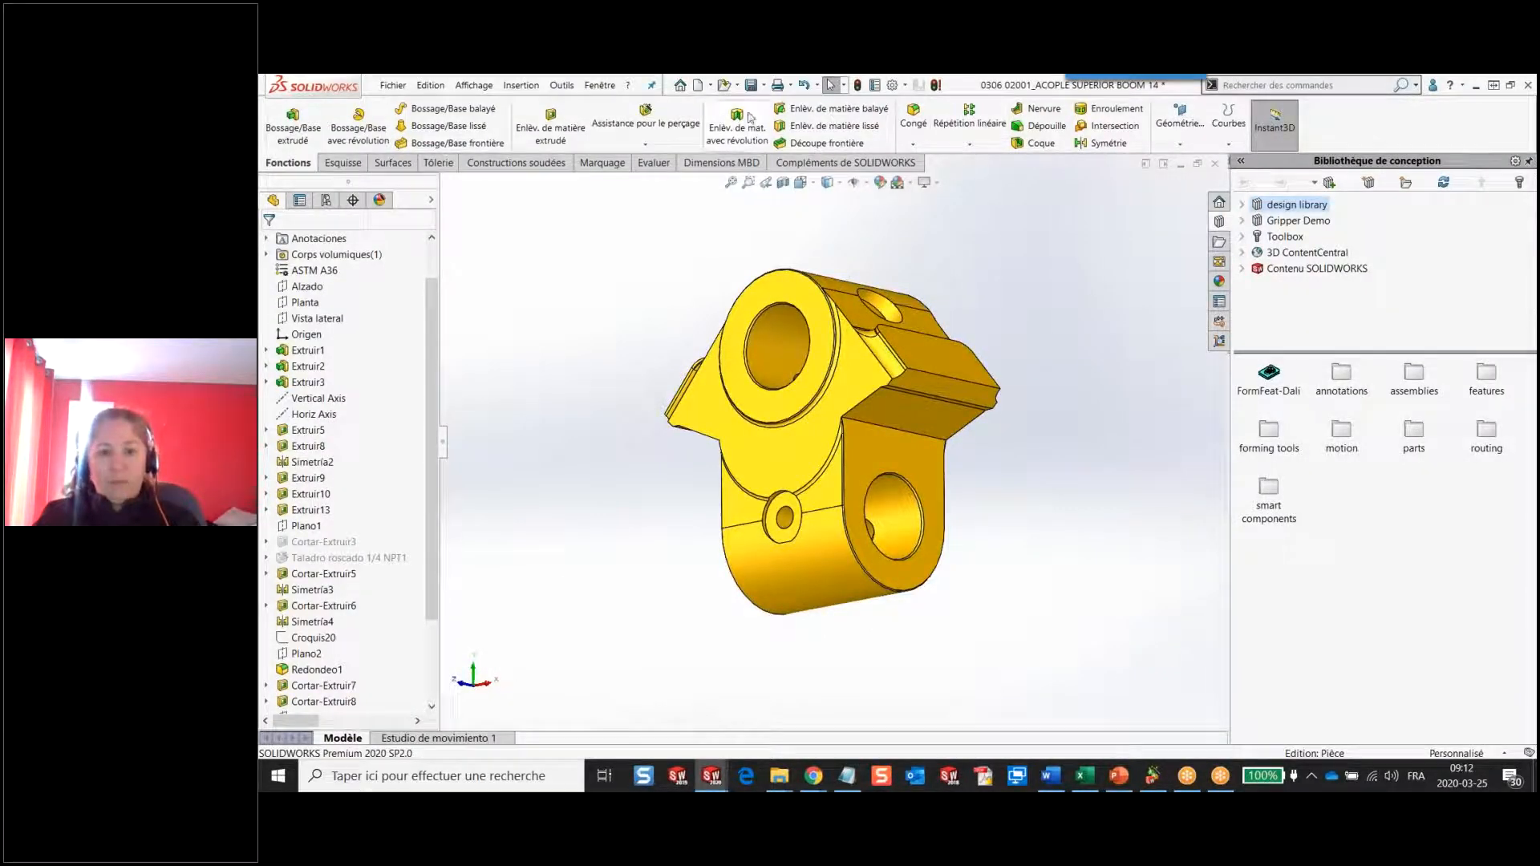
Create a new part and start an extruded boss with its sketch on the Plan de face.
click(697, 85)
double_click(519, 202)
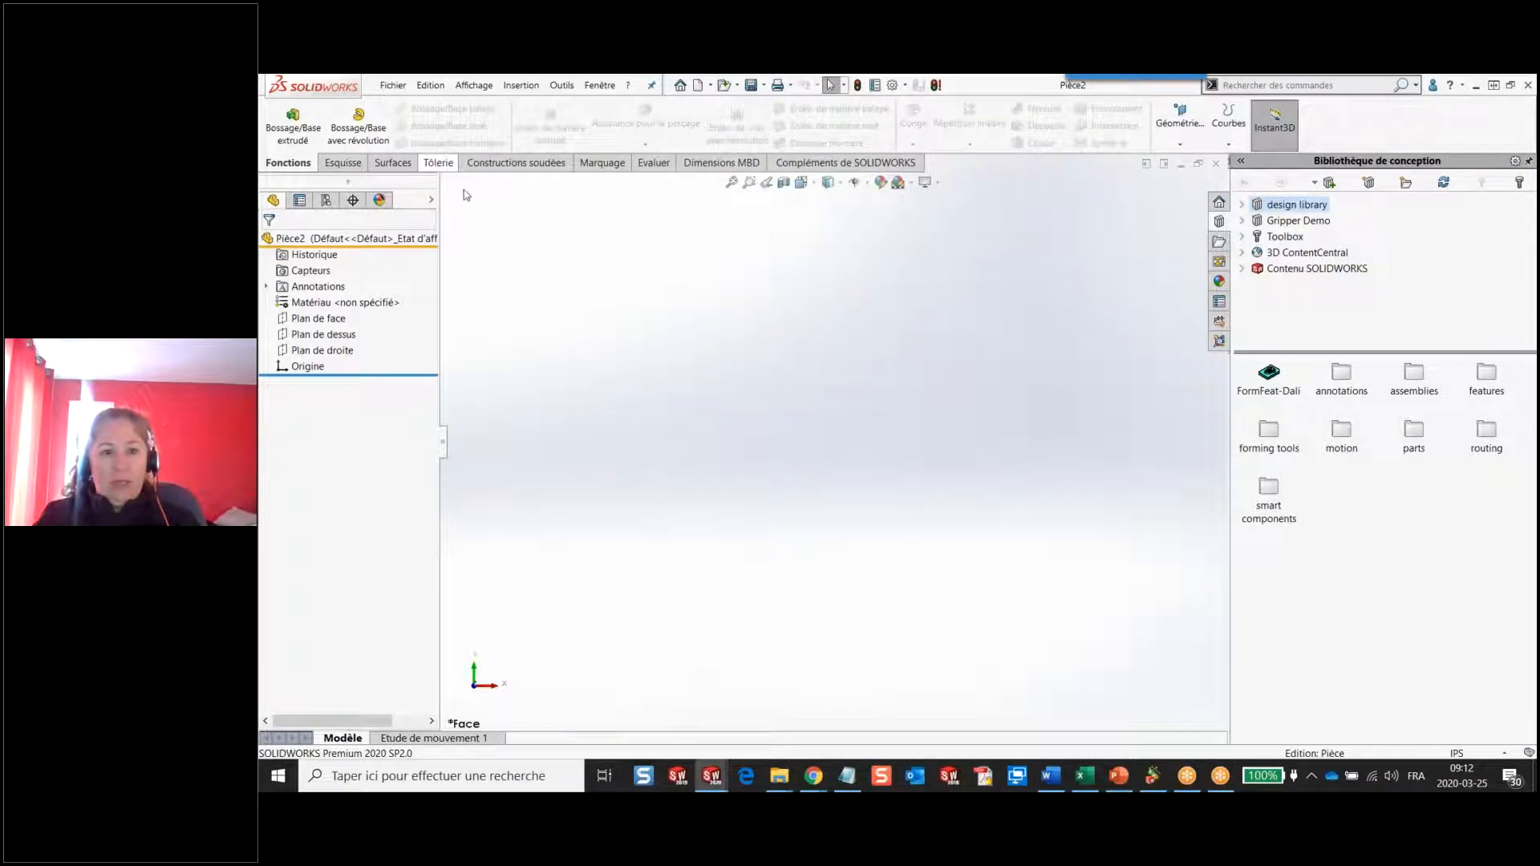
key(s)
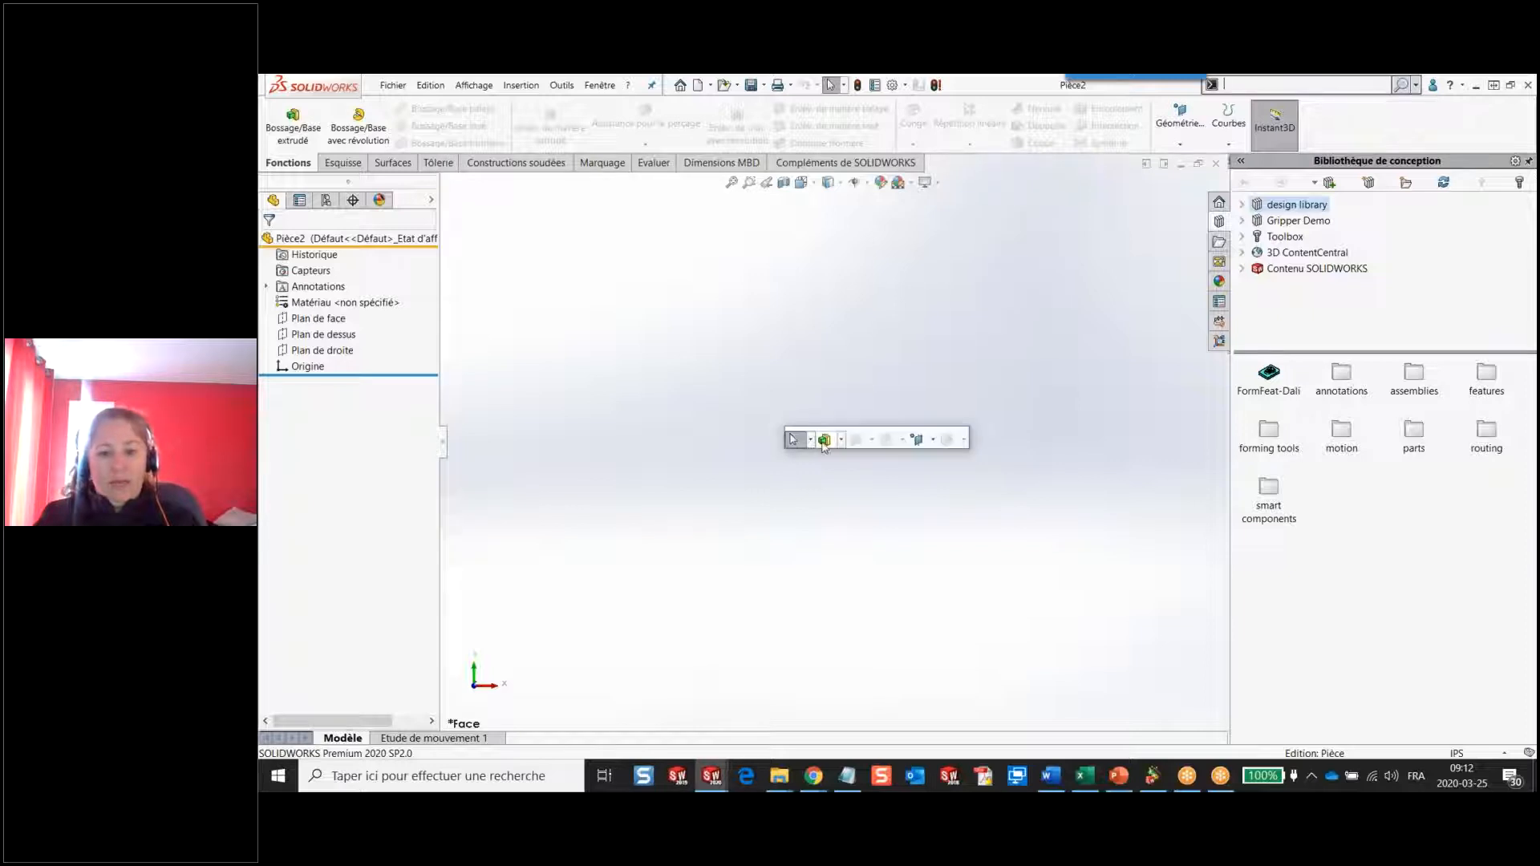
click(824, 441)
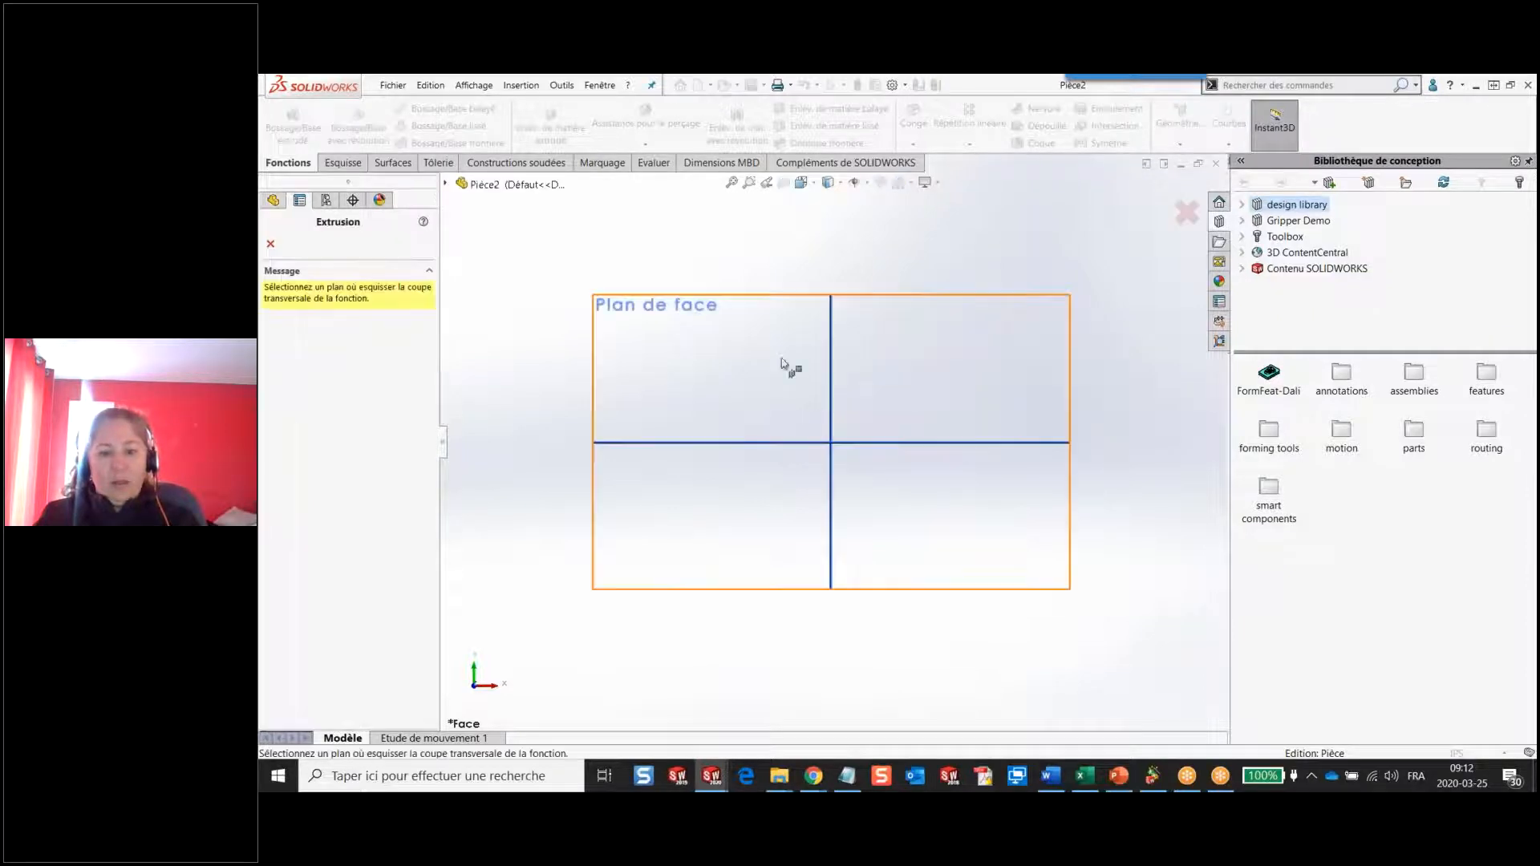
click(738, 344)
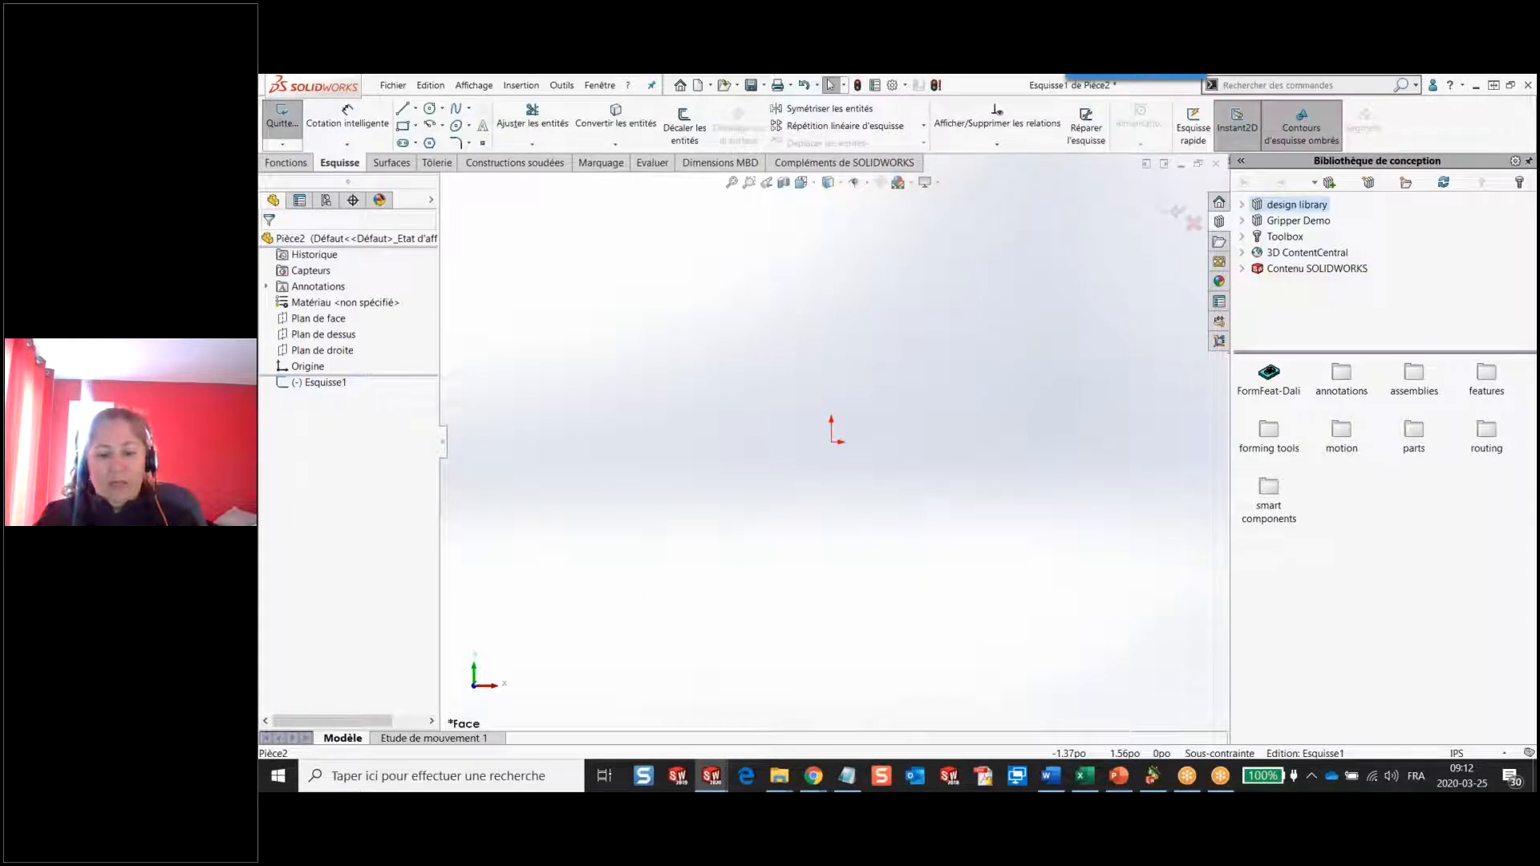
Sketch a 3.50 in diameter circle centred on the origin and a freehand circle about 1.77 in in diameter to its lower right.
key(s)
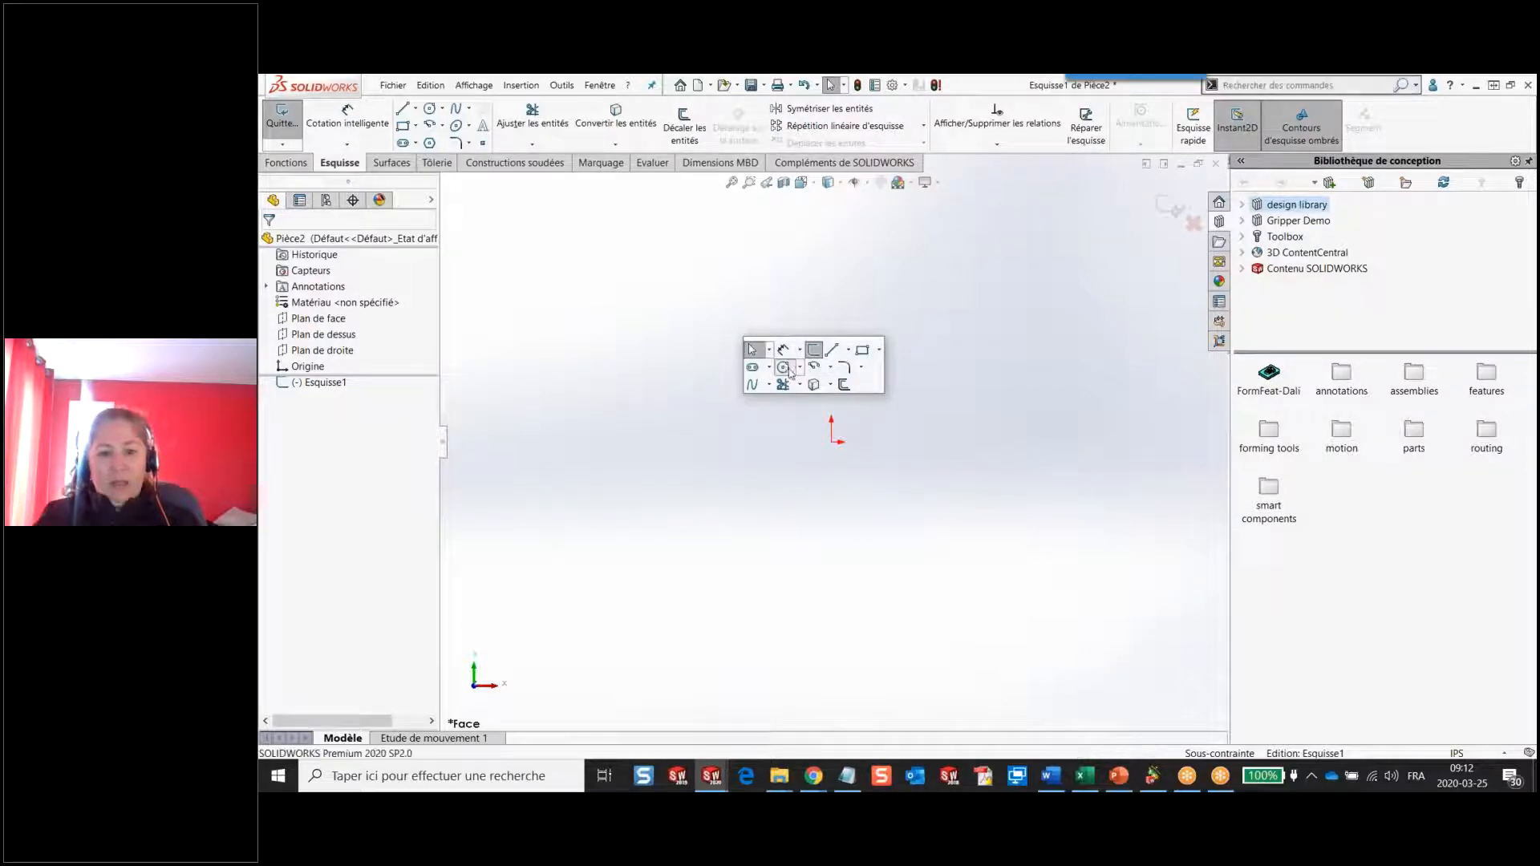
click(783, 367)
click(834, 440)
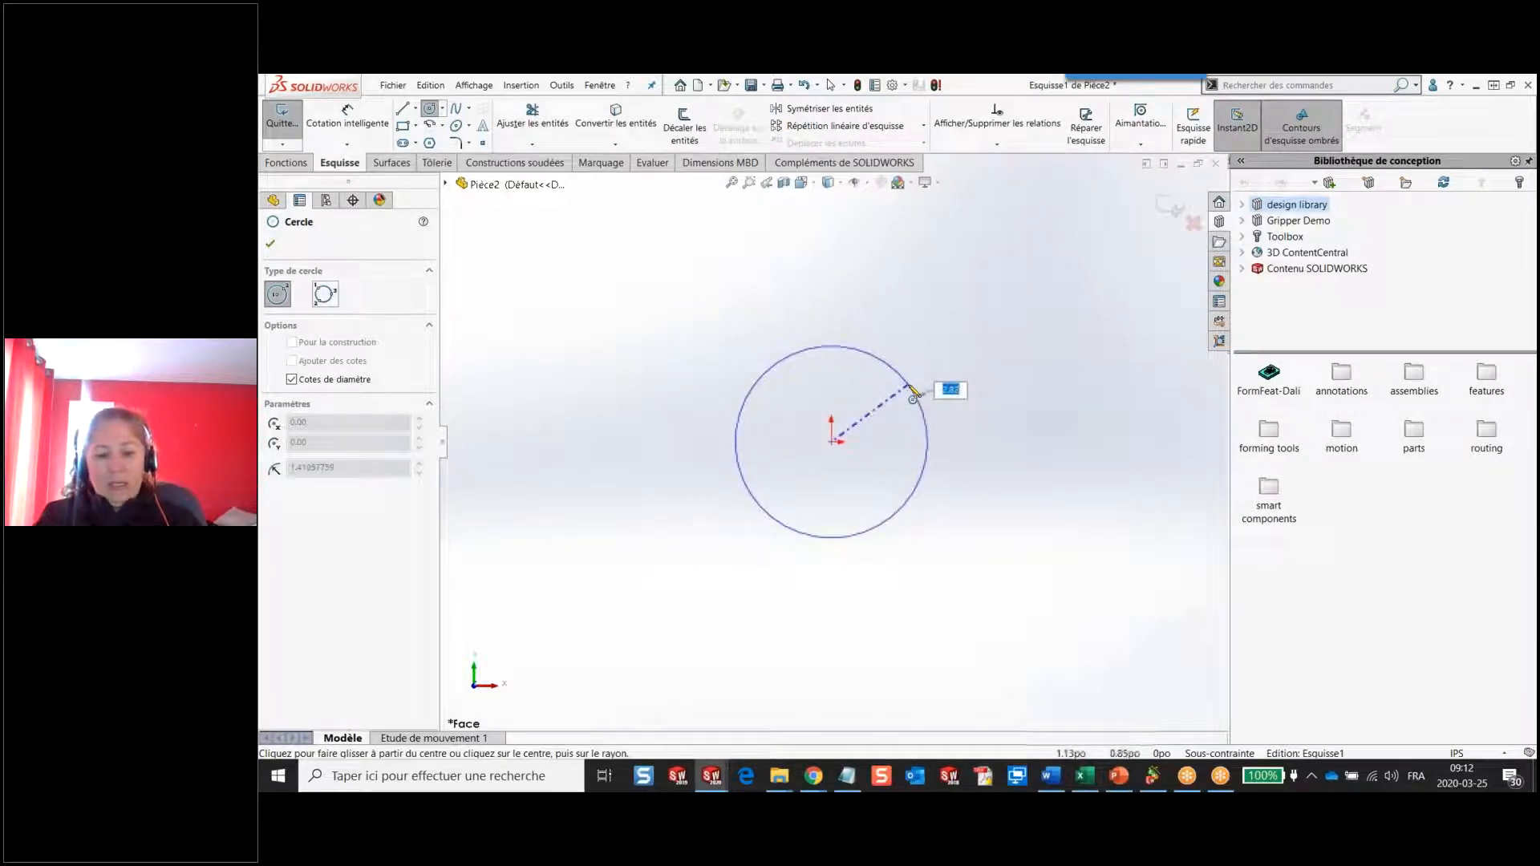
text(3.50)
key(Return)
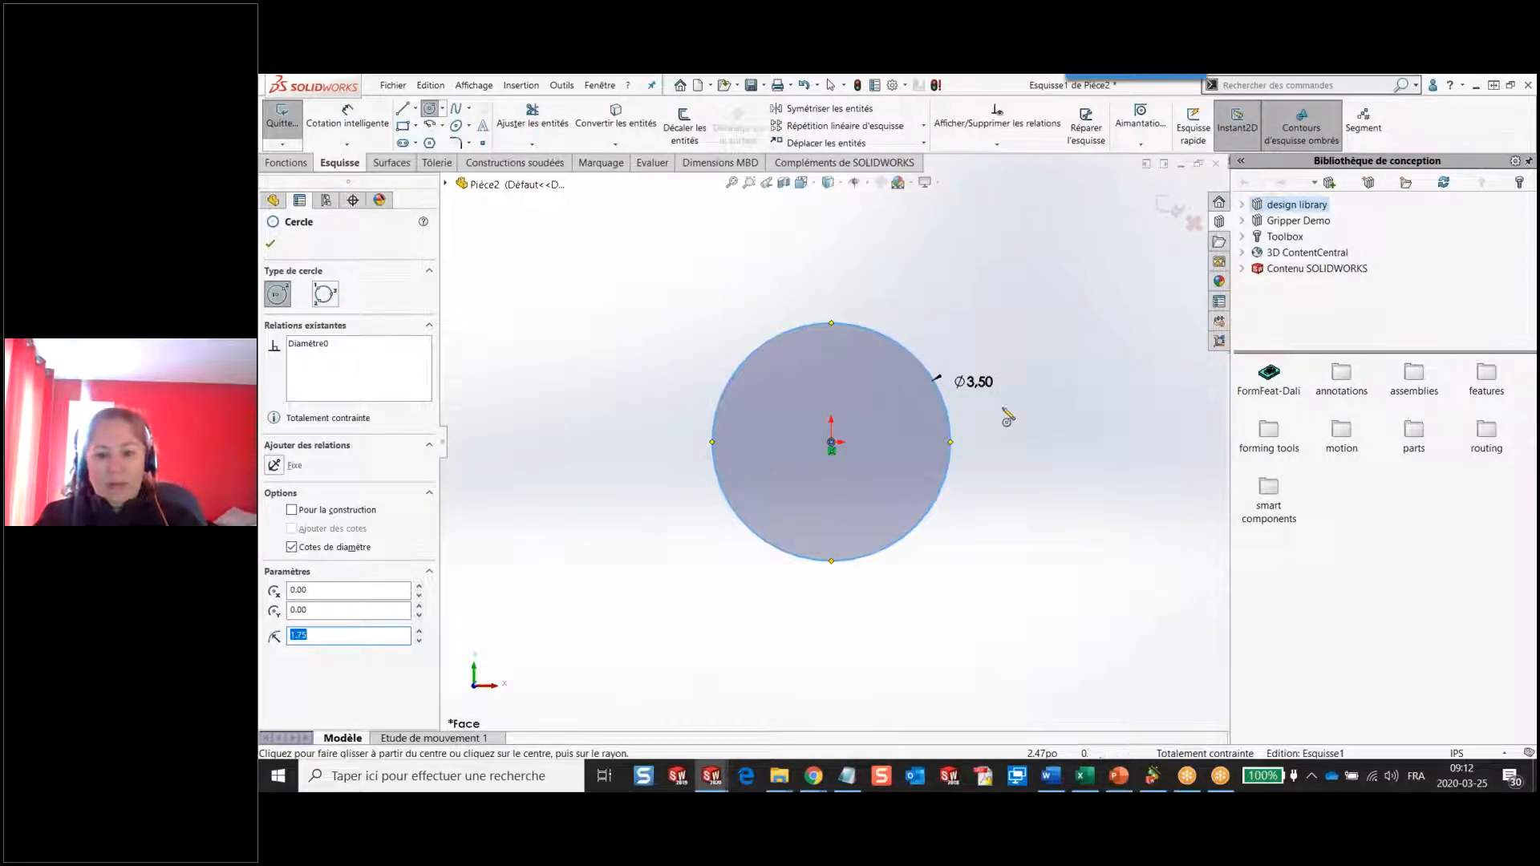
click(1023, 578)
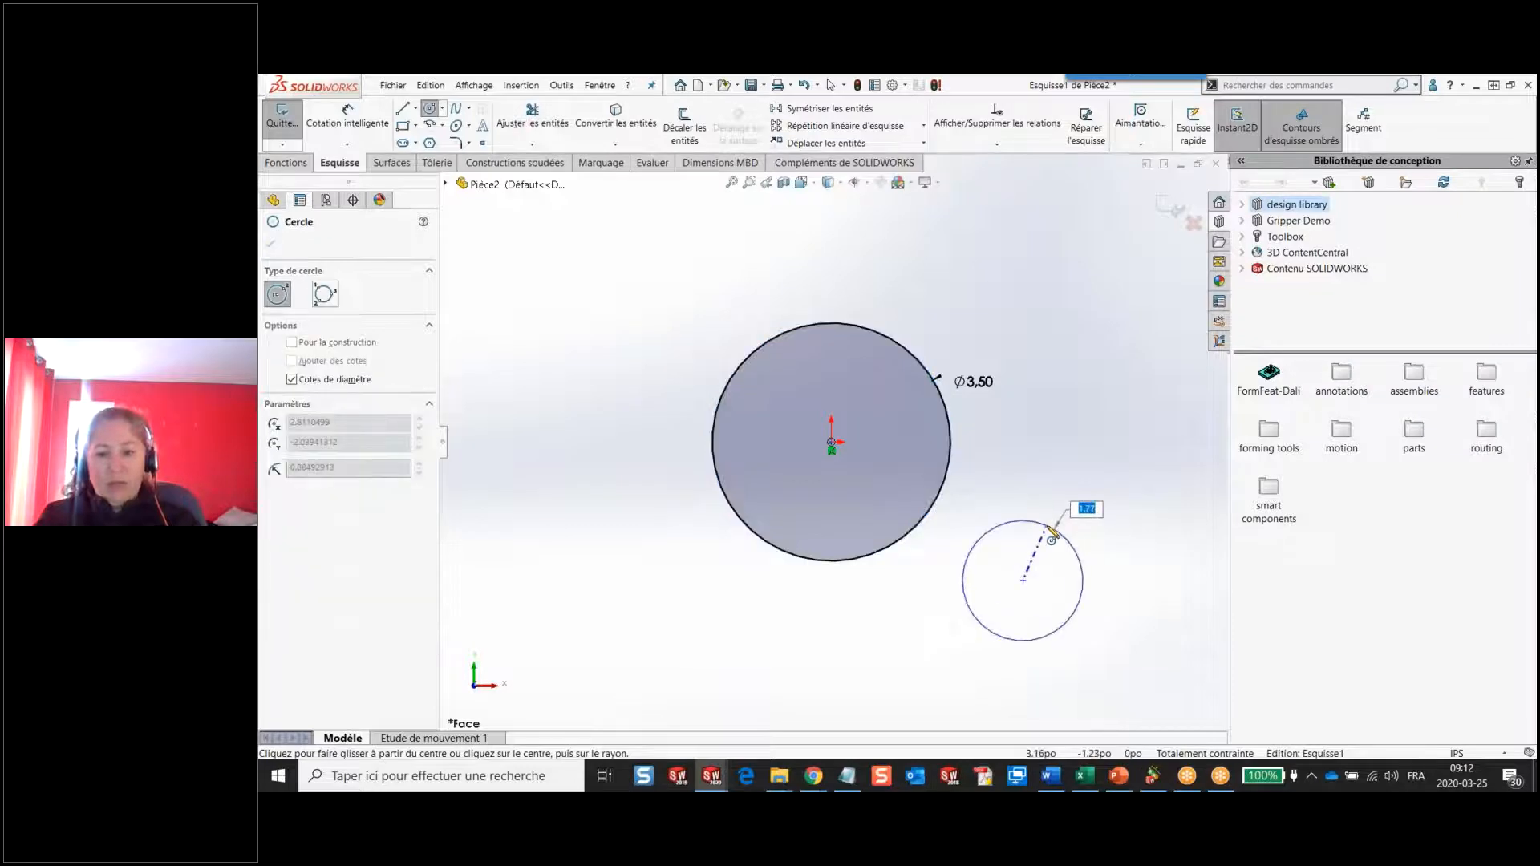
click(1053, 532)
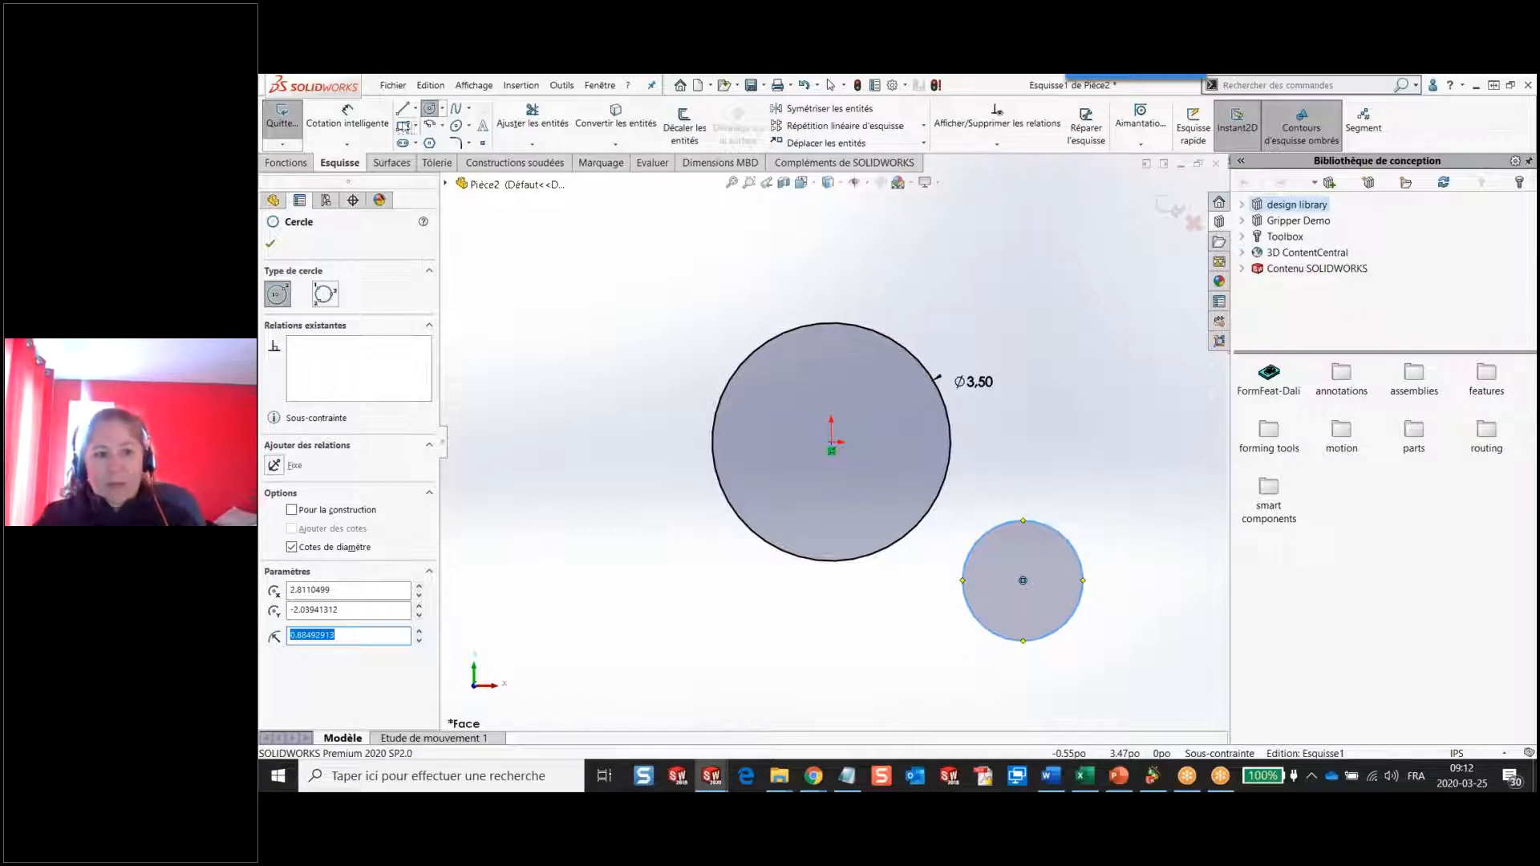
Sketch a horizontal line about 2.56 in long above the large circle, continued by a downward-sloping line 2.68 in long.
key(Escape)
key(l)
click(625, 268)
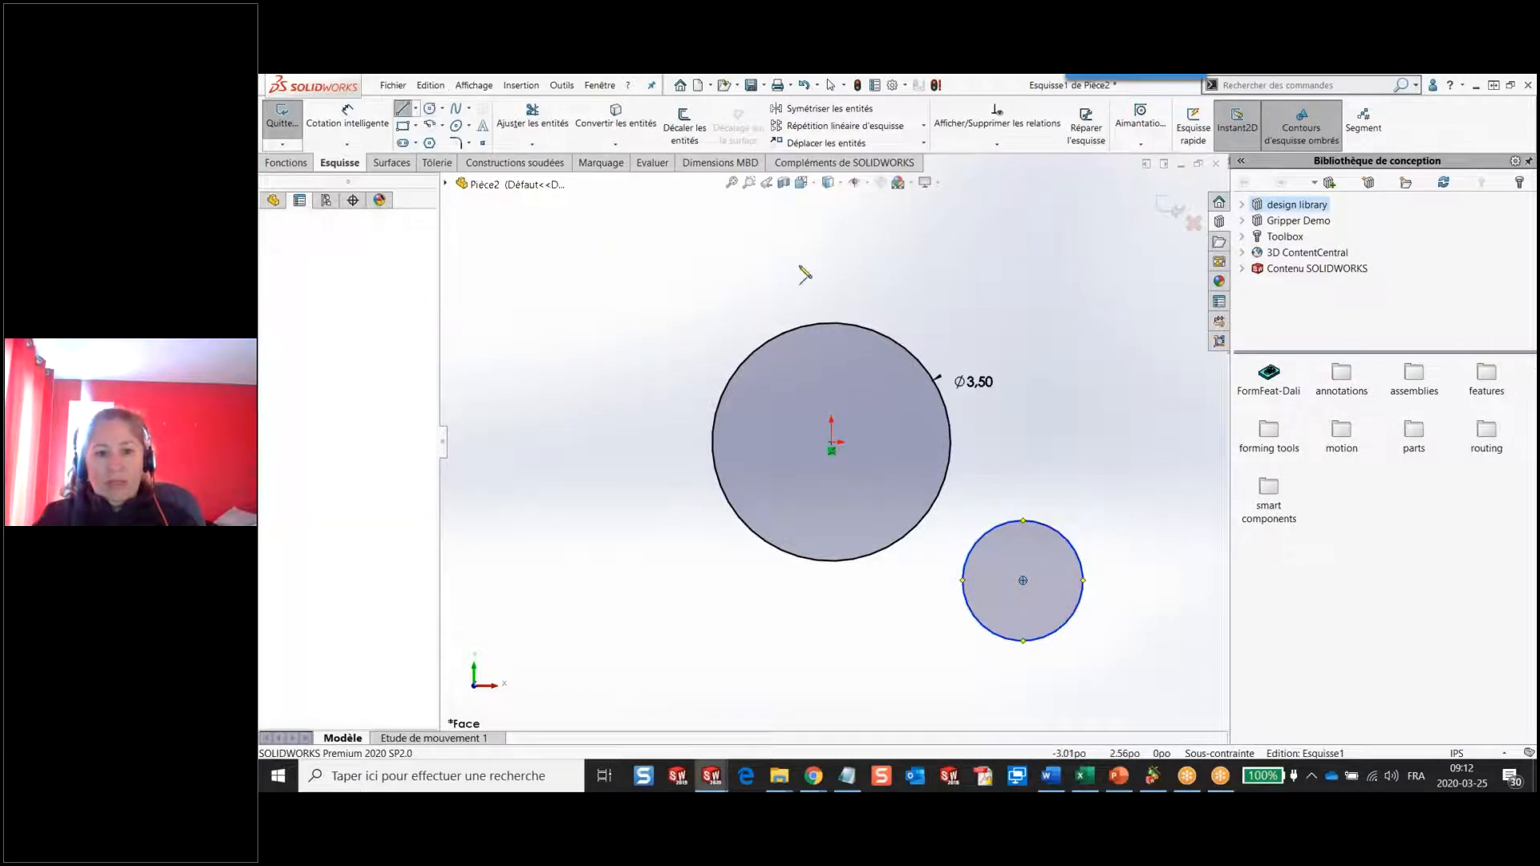
click(800, 268)
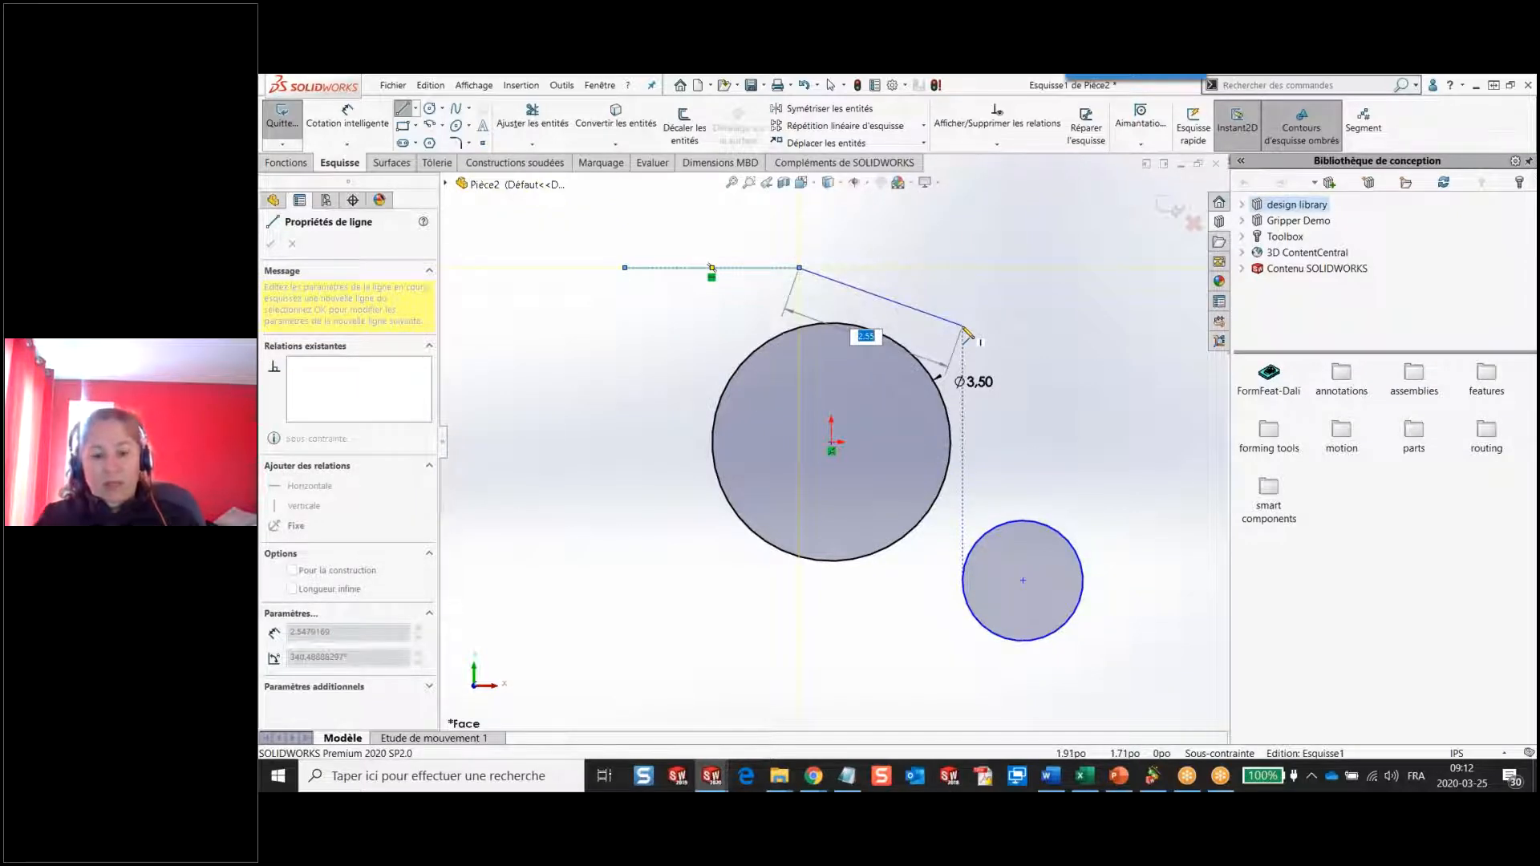
text(2)
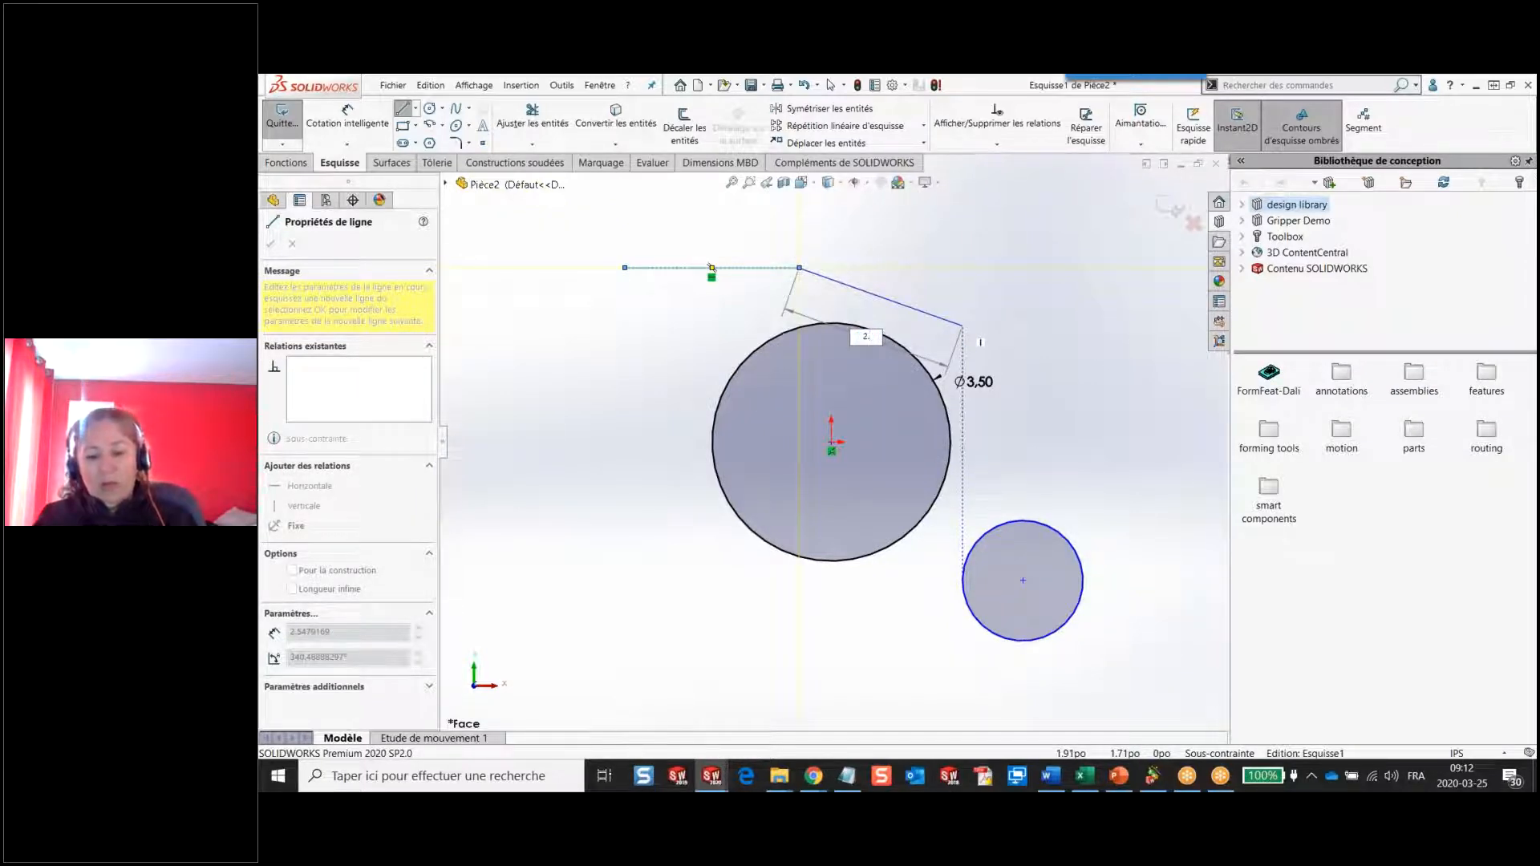
text(.68)
key(Return)
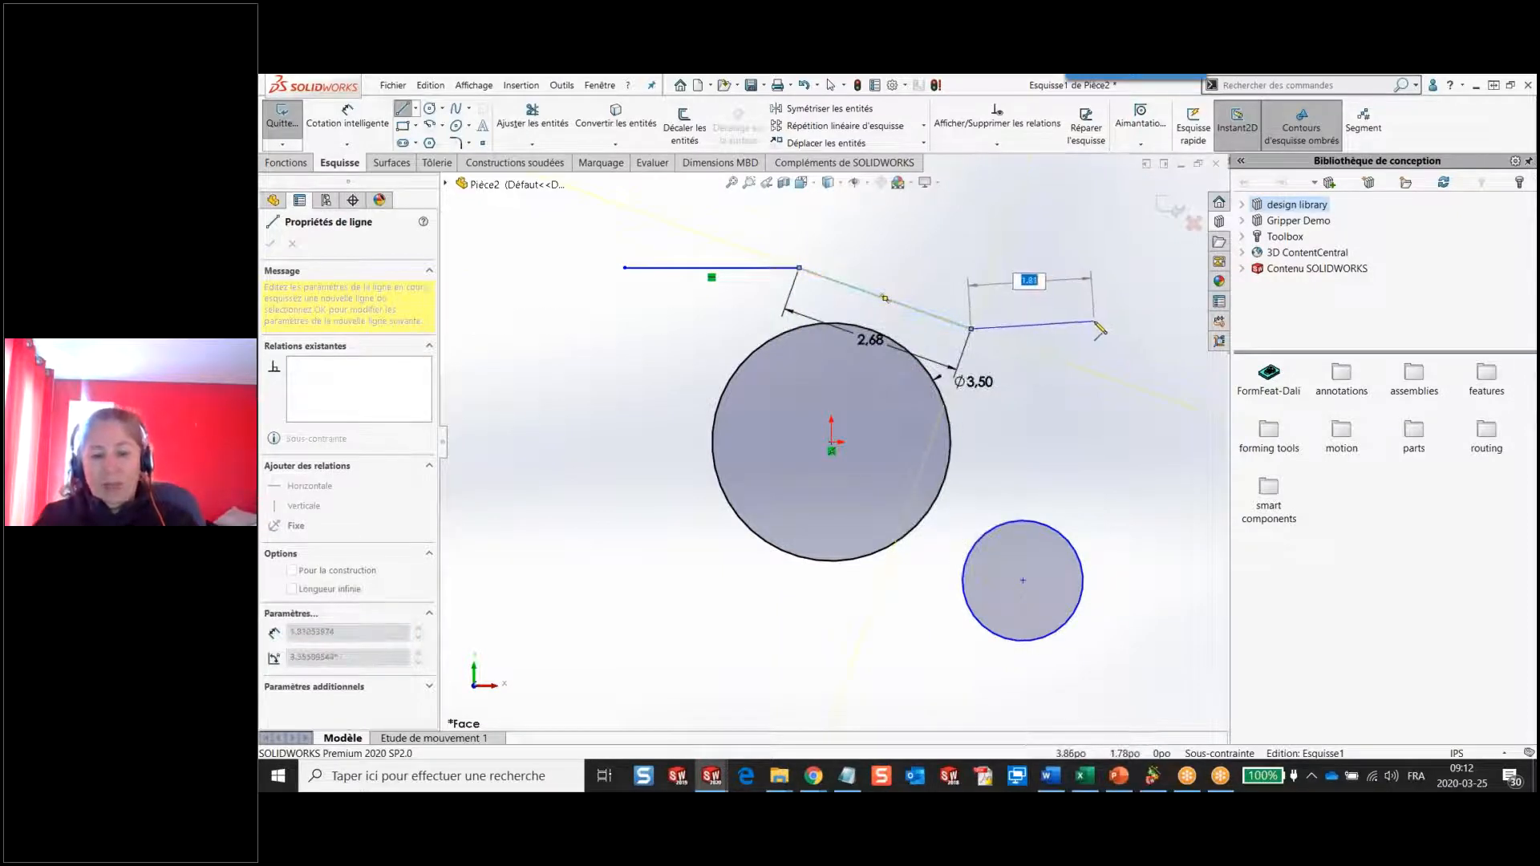
key(Escape)
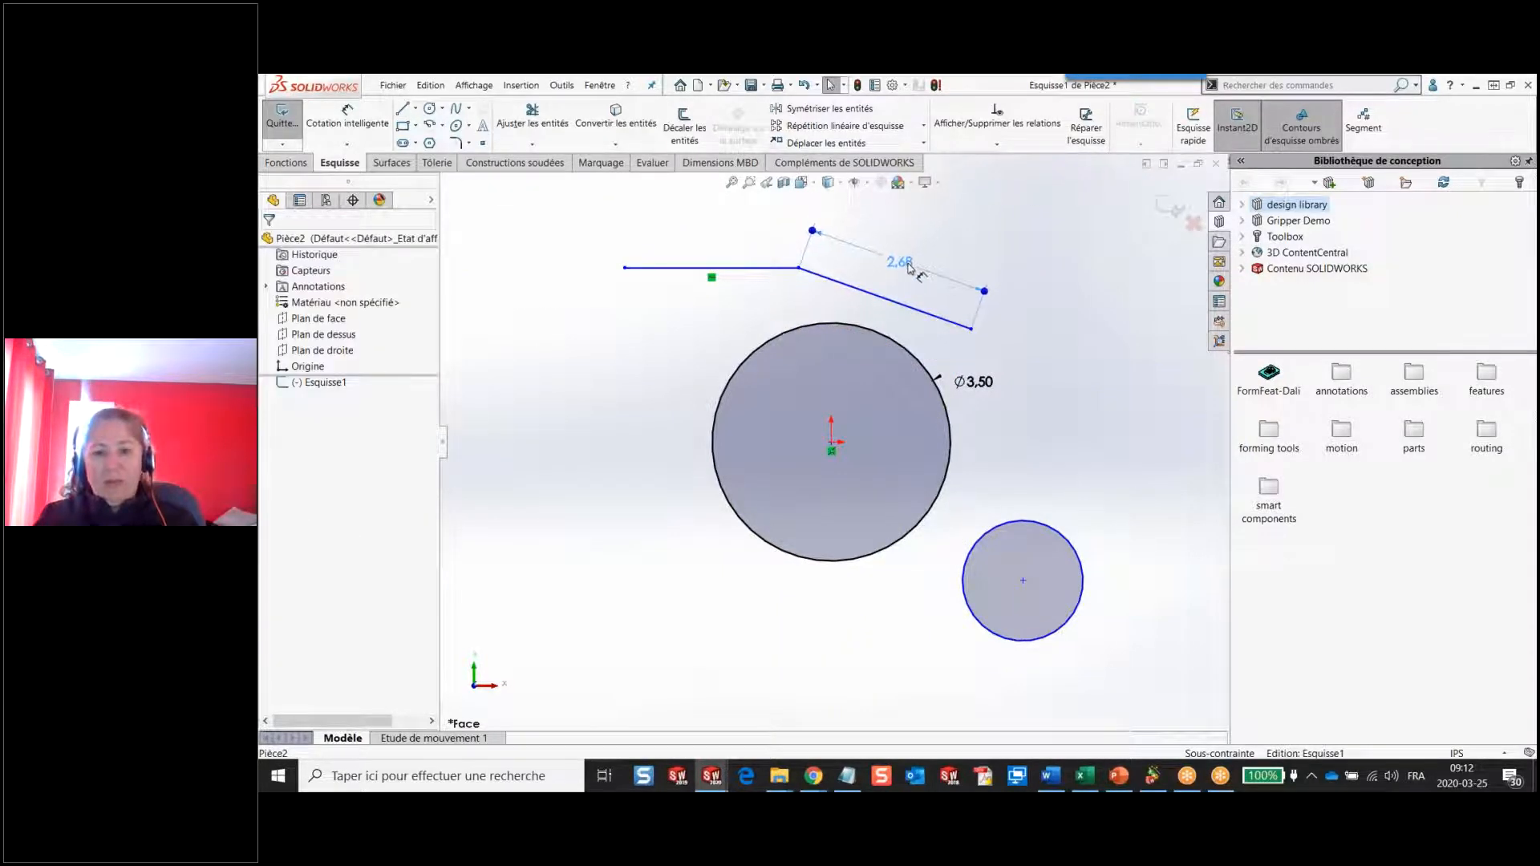
Place the sloping line's dimension above it and automatically dimension the horizontal line, accepting its drawn length.
click(899, 262)
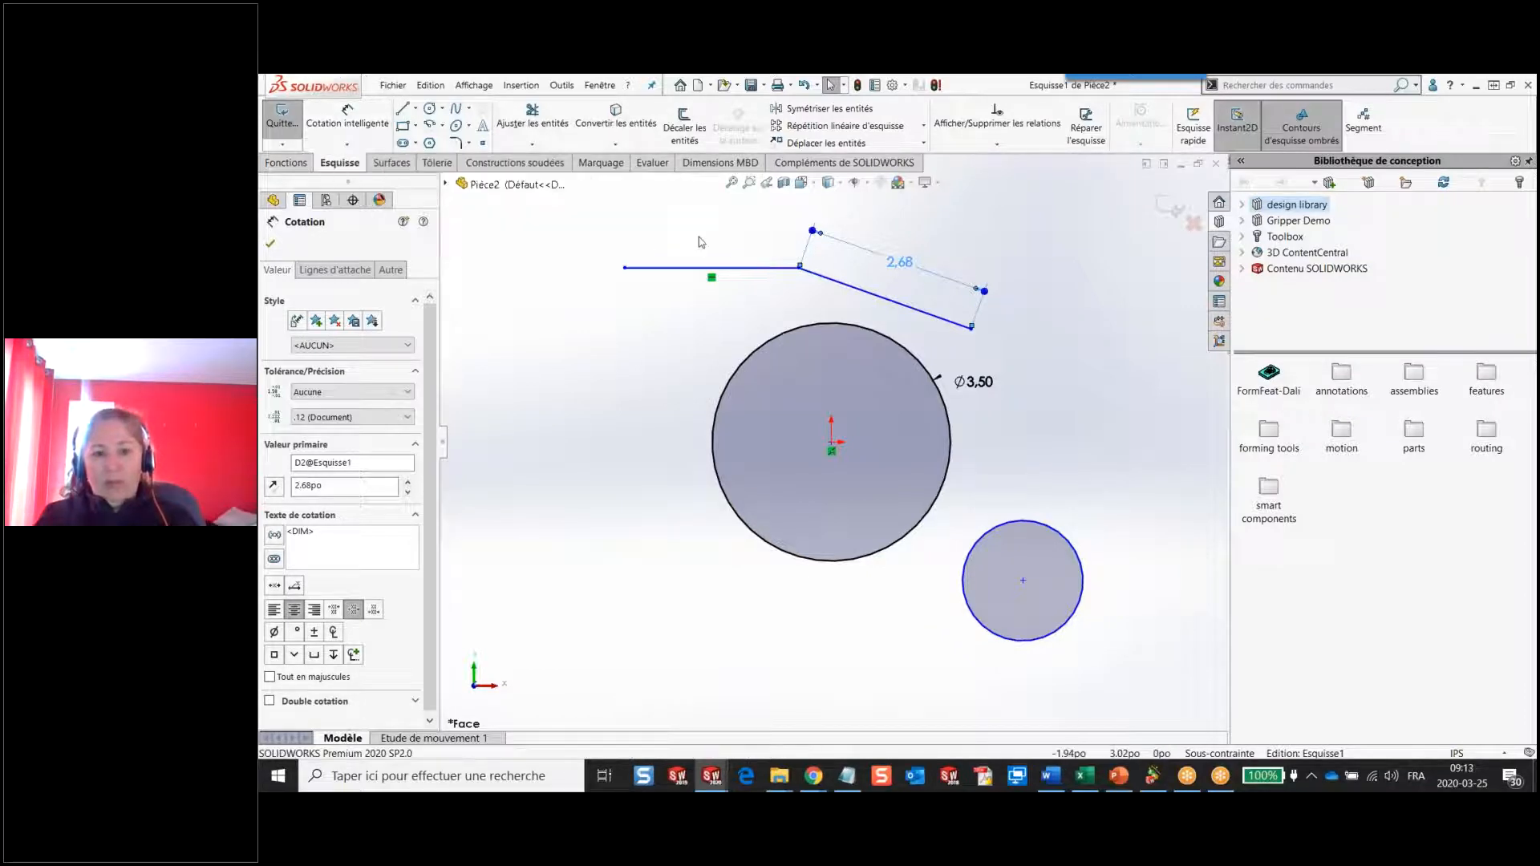
scroll(700, 237, up, 3)
click(758, 308)
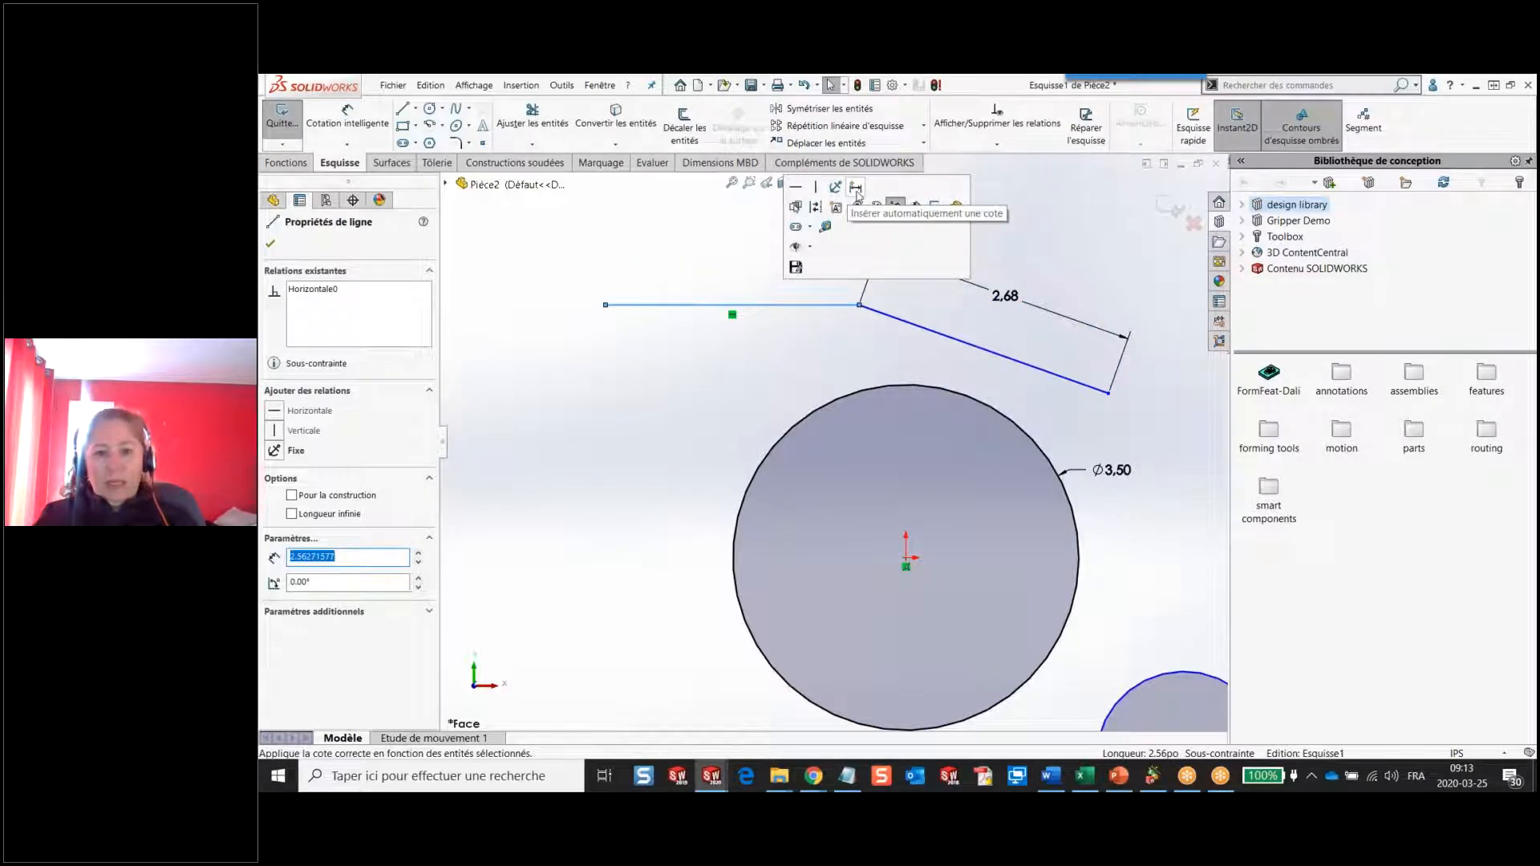
click(857, 190)
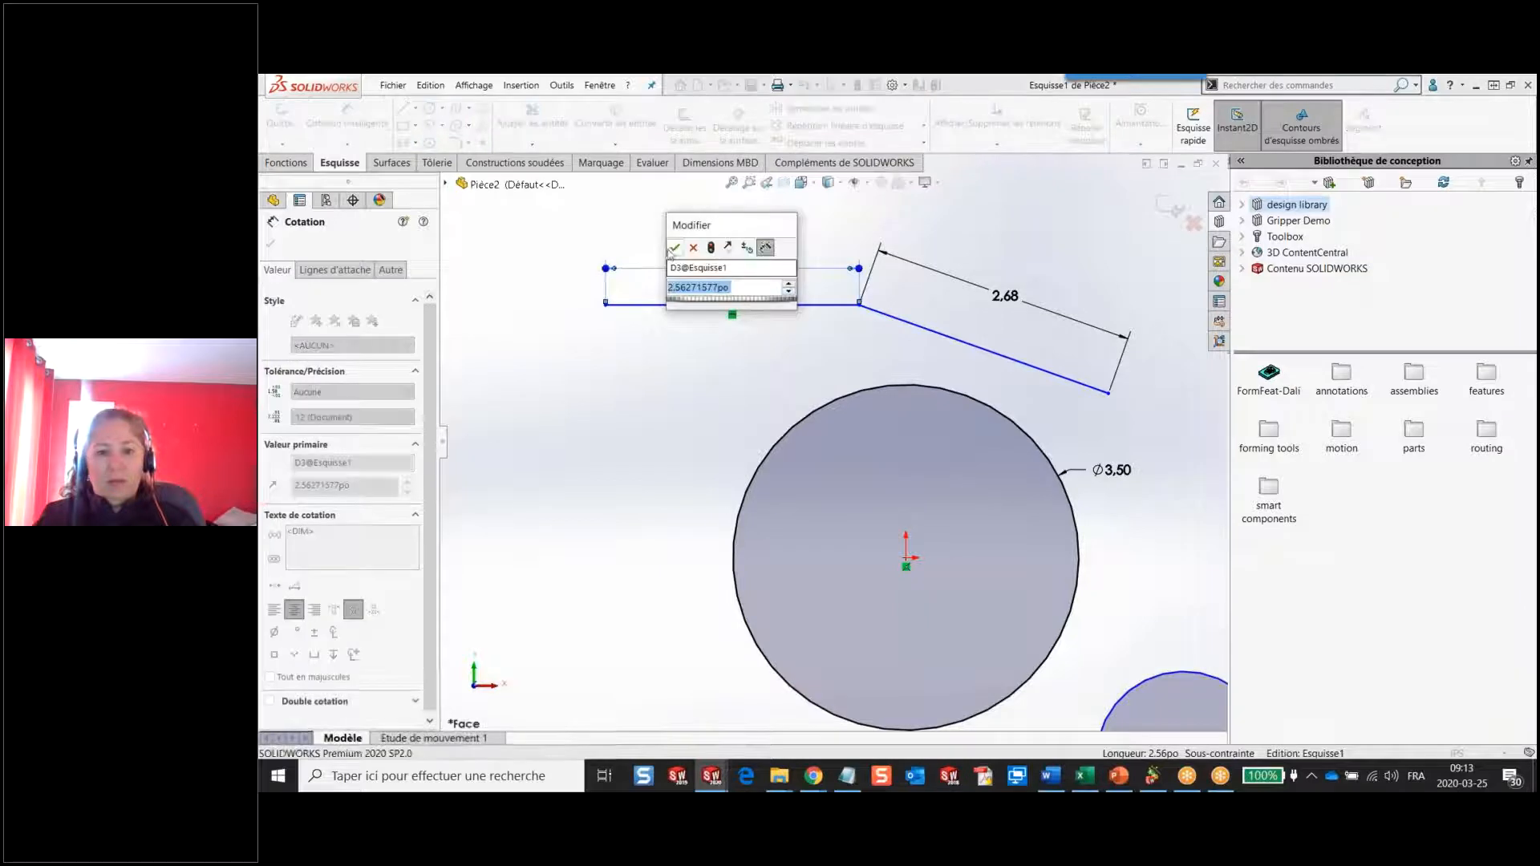
click(676, 249)
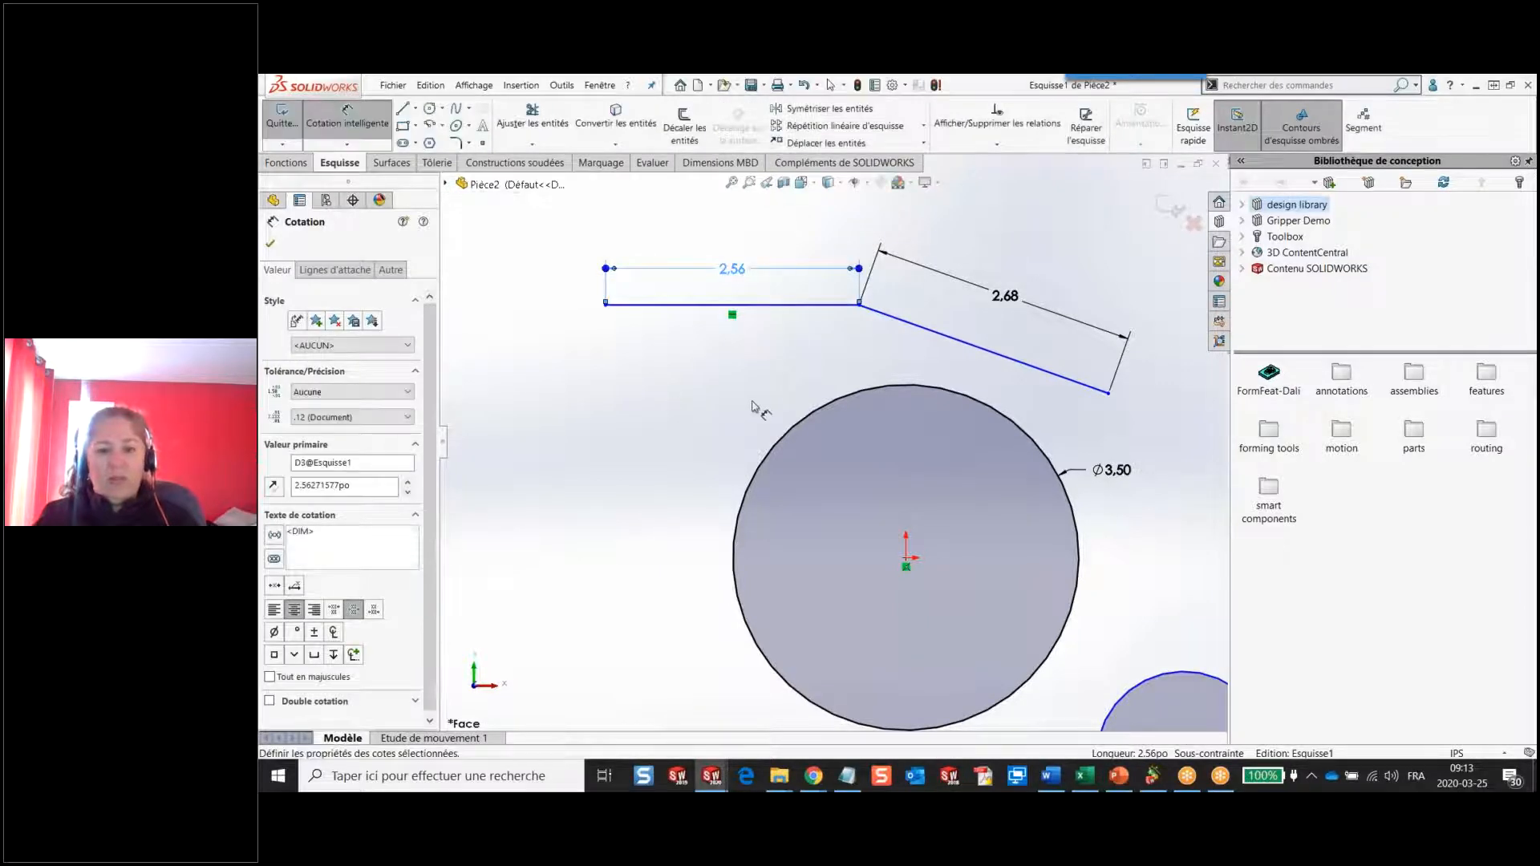
Dimension the small circle's diameter, accepting its drawn value, and end dimensioning.
scroll(1100, 601, up, 2)
scroll(1100, 601, down, 2)
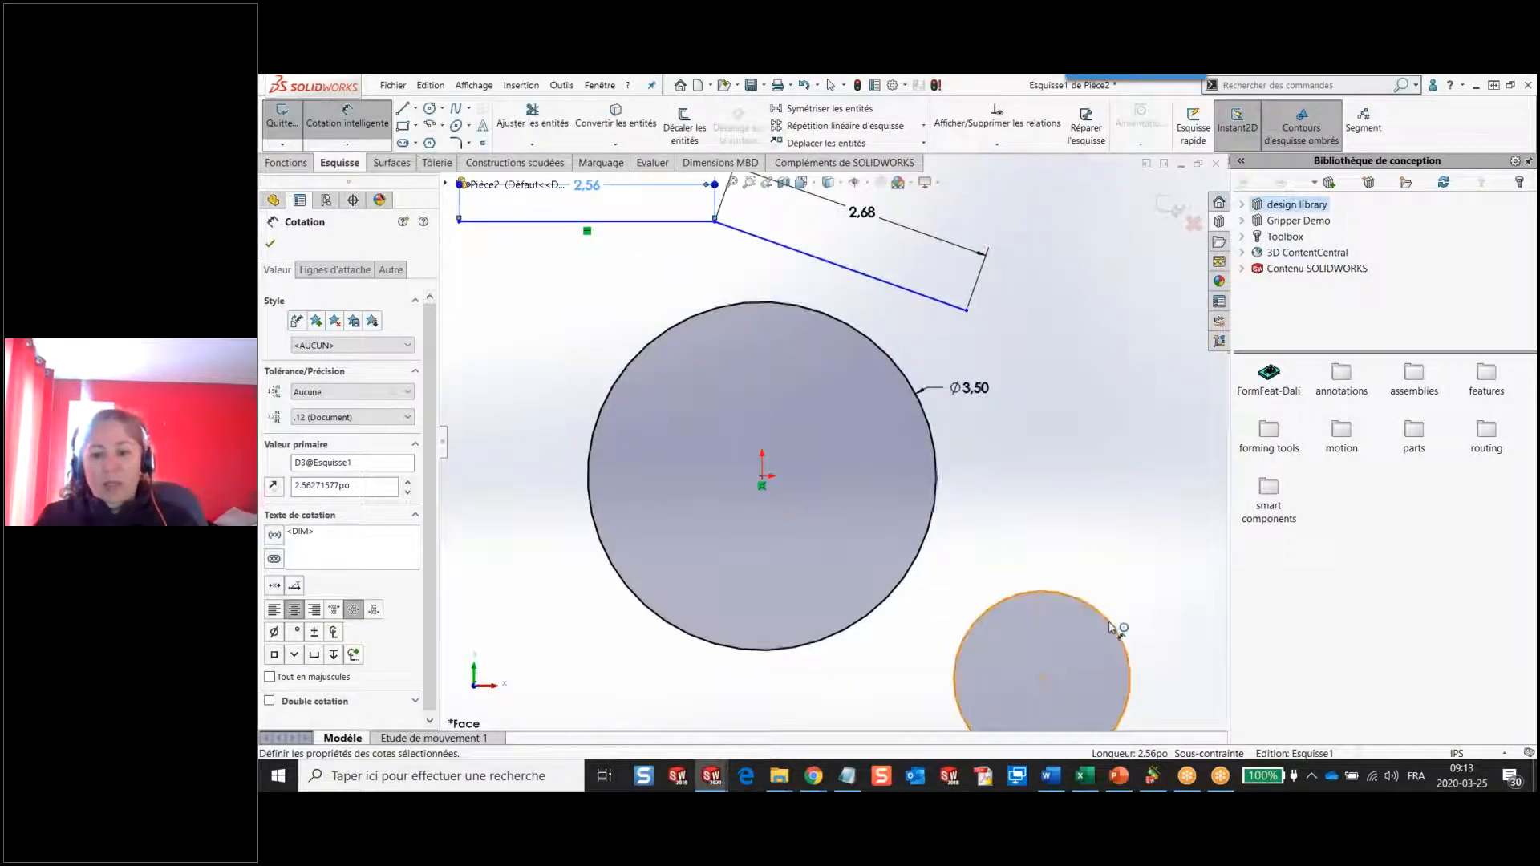
click(1114, 628)
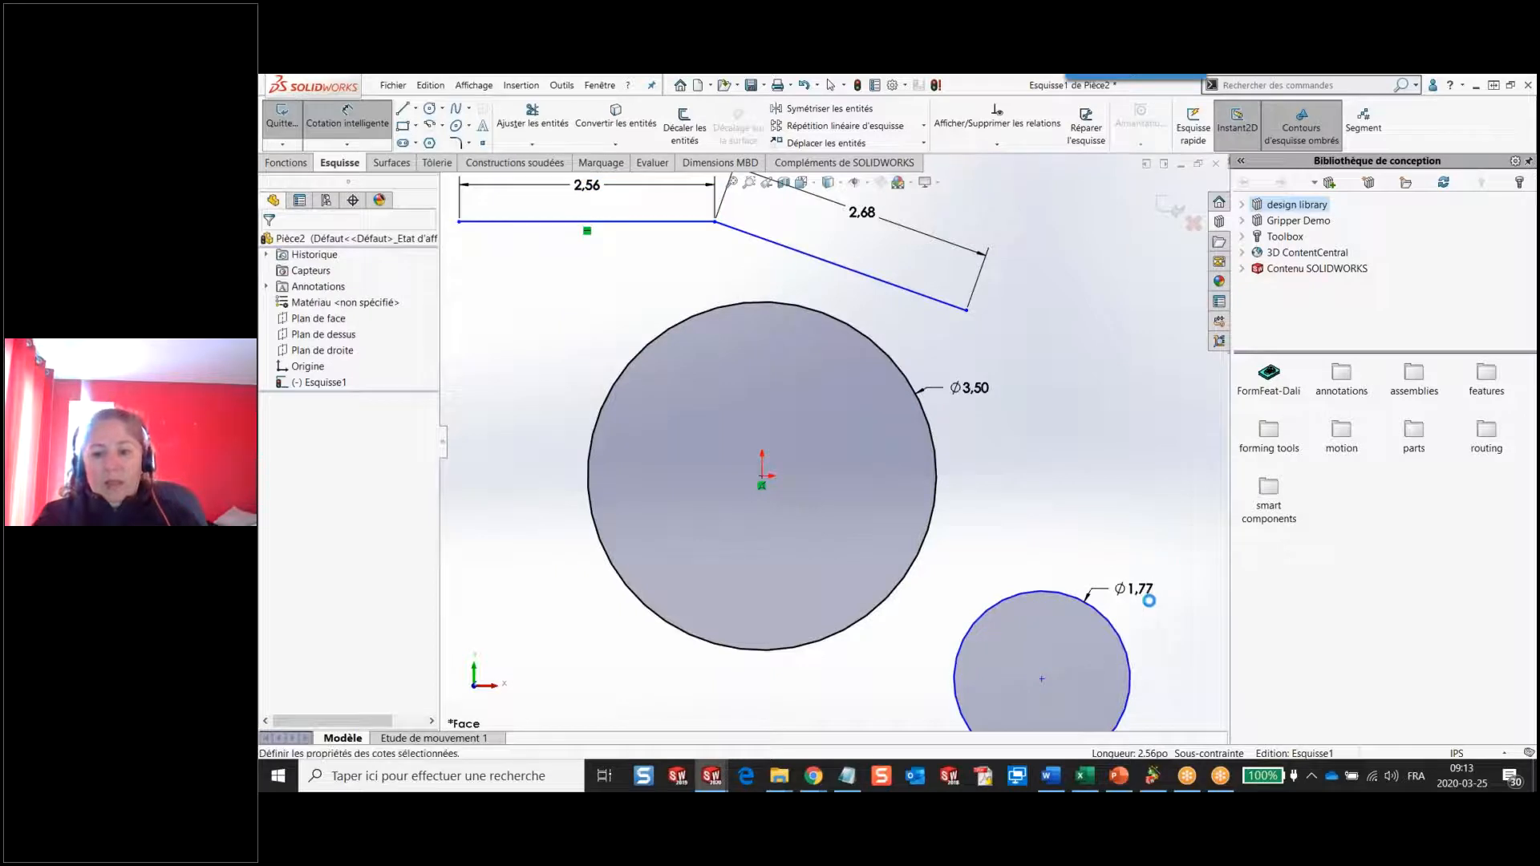
click(1147, 594)
key(Return)
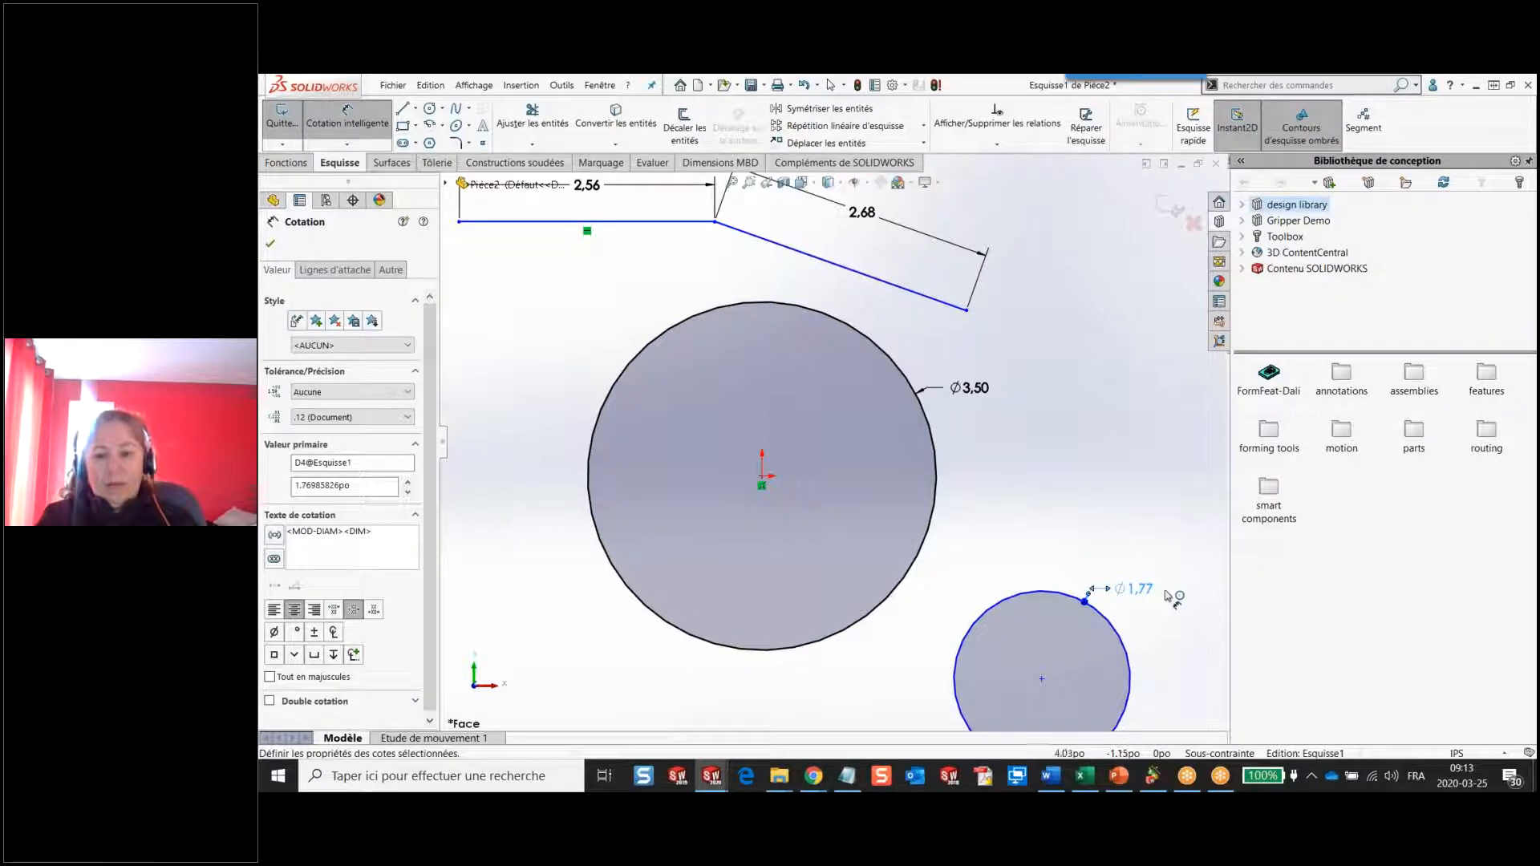
key(Escape)
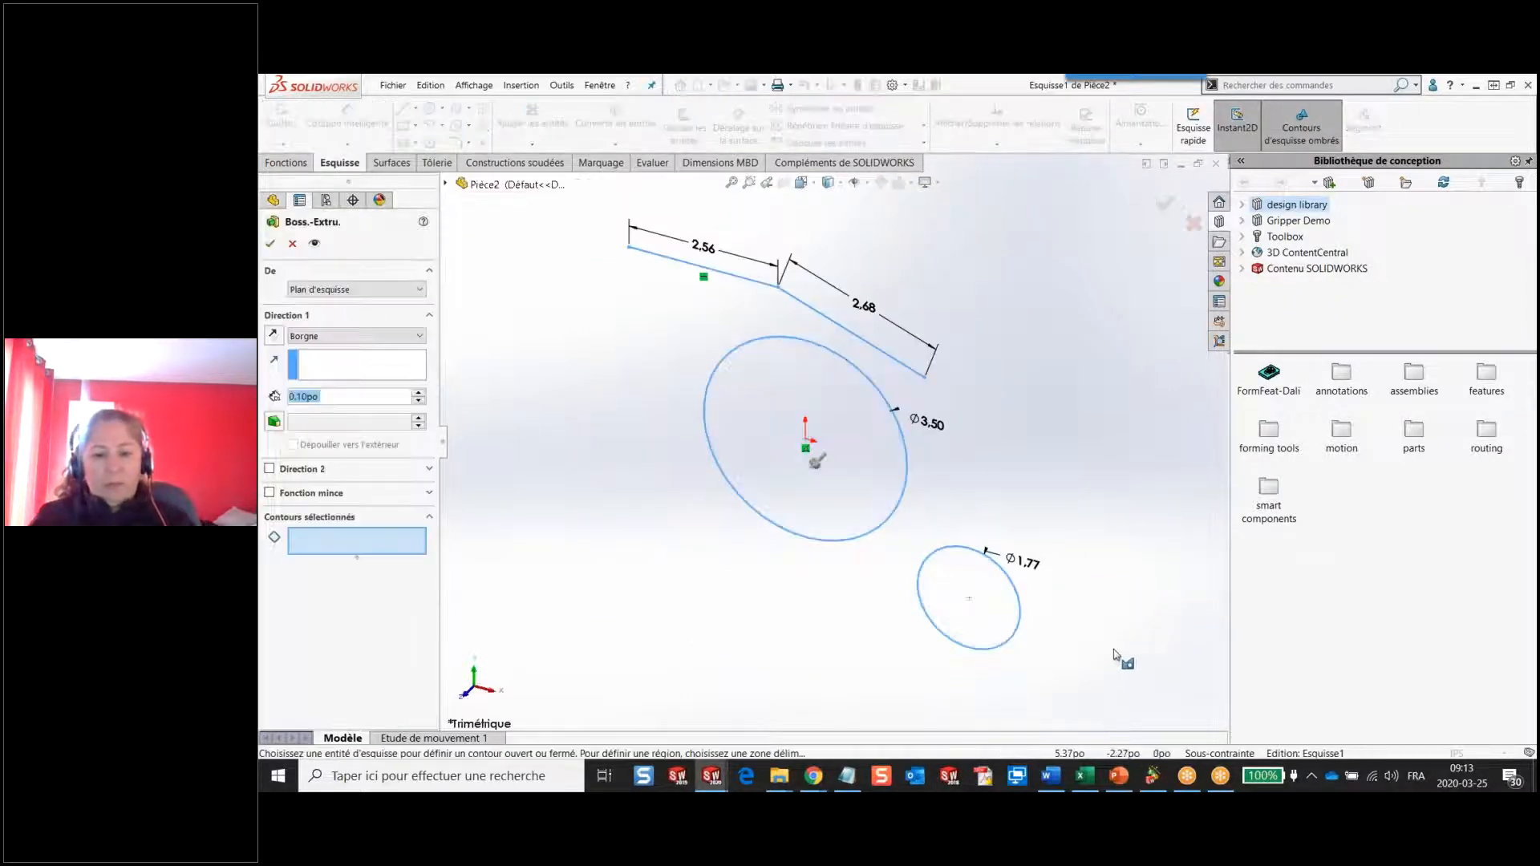
Cancel the boss extrusion, exit the sketch and open the system options.
click(1193, 223)
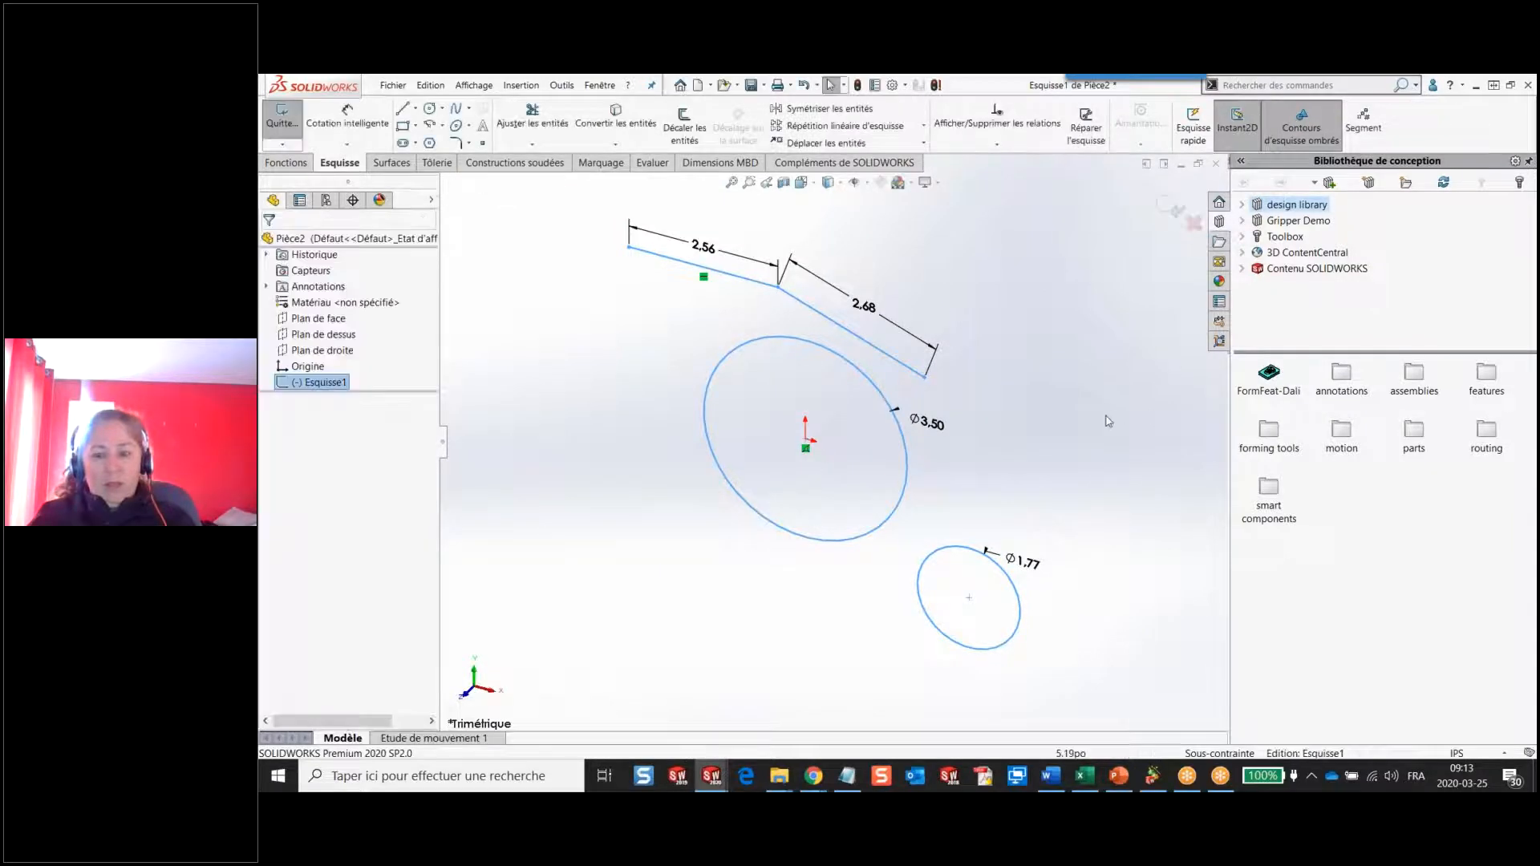
click(1113, 393)
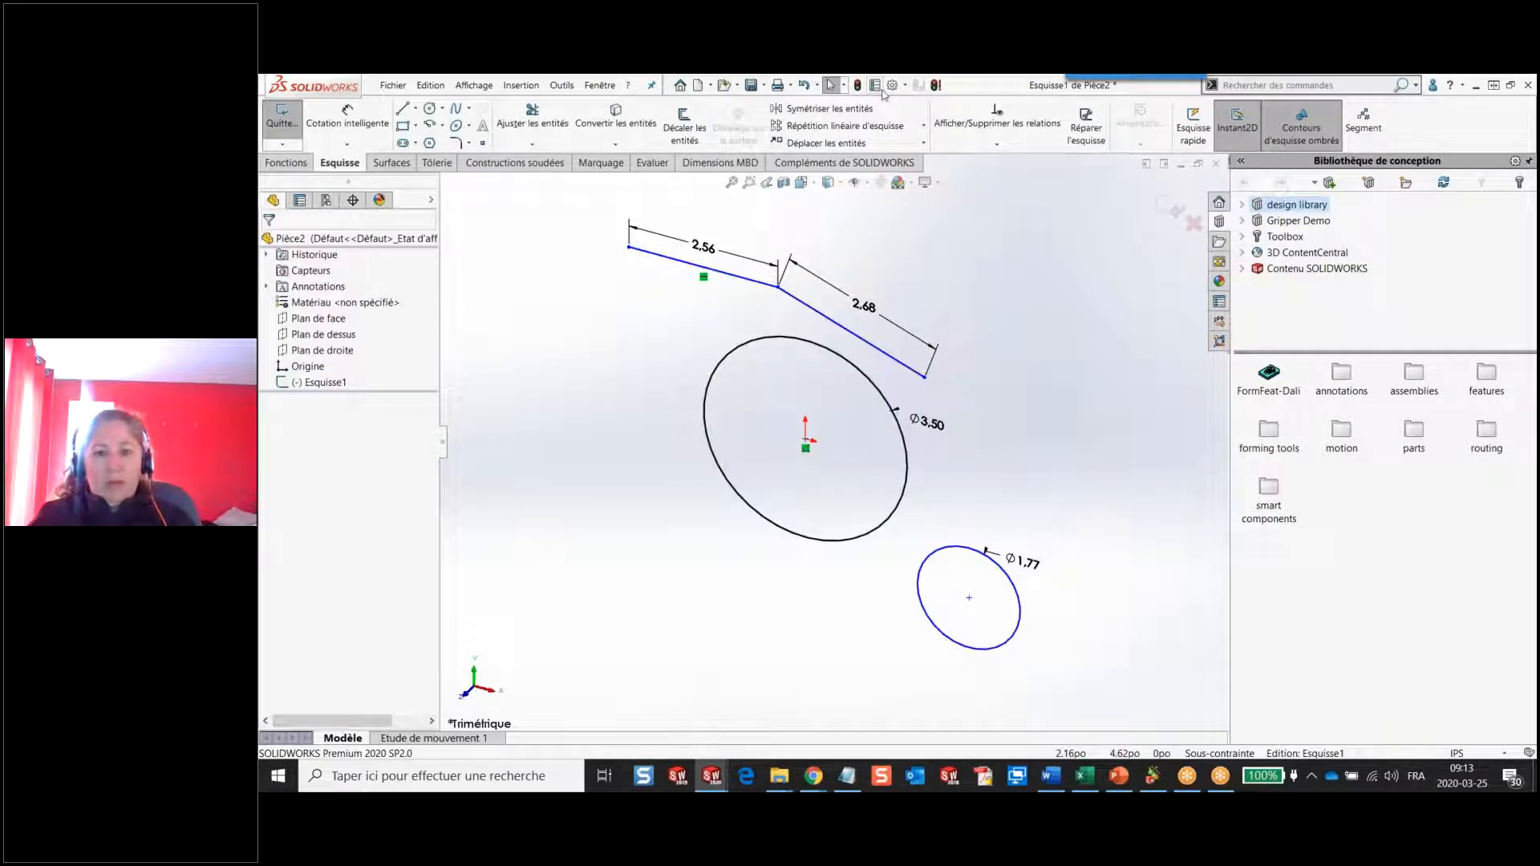
click(265, 117)
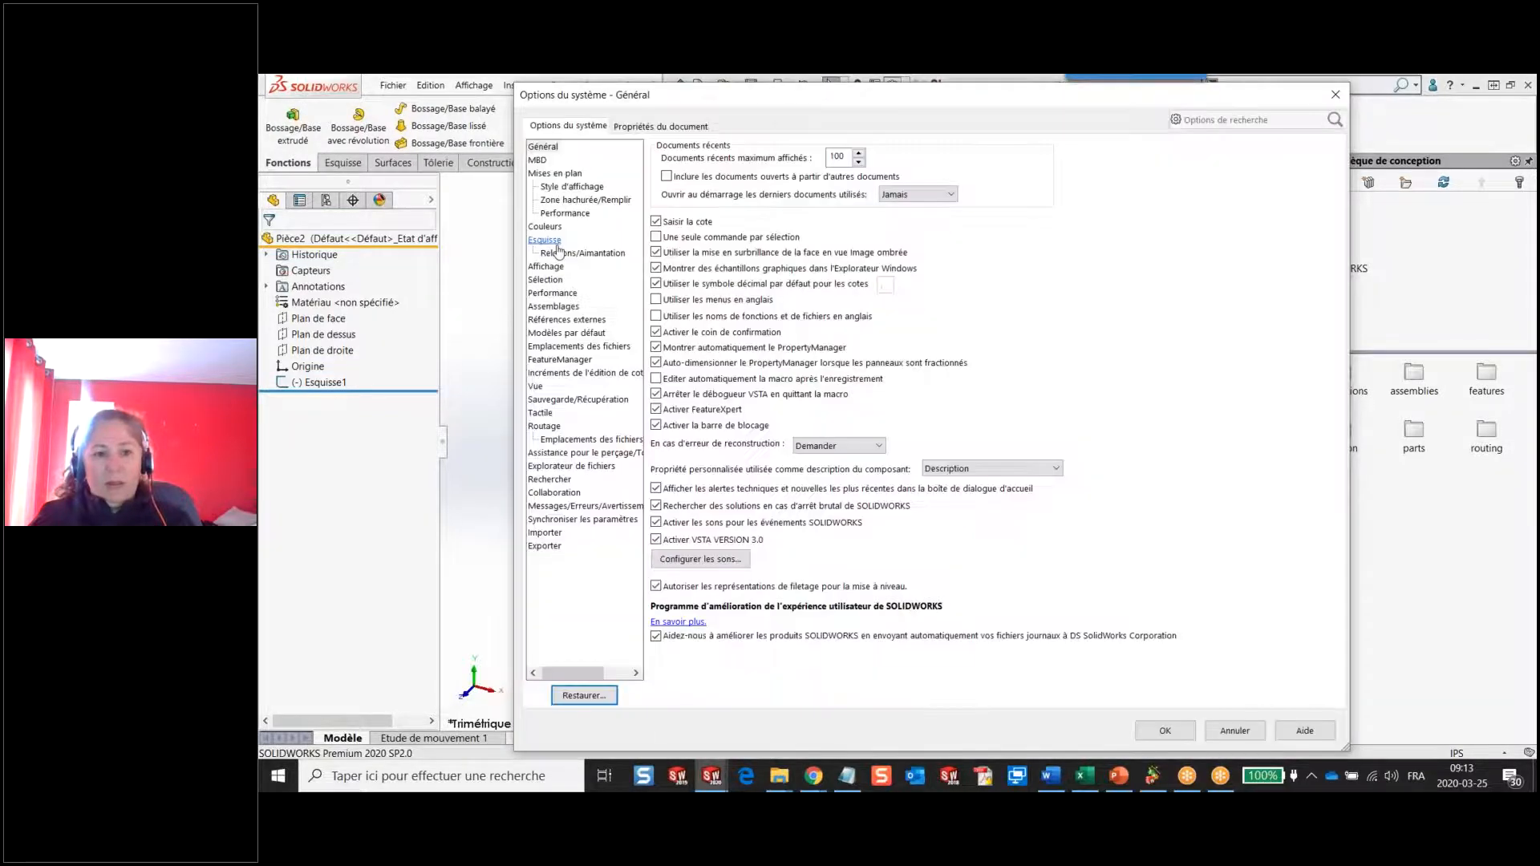
Review the Sketch page of the system options, switch to the PowerPoint presentation, and close the part Pièce2 without saving its changes.
click(545, 239)
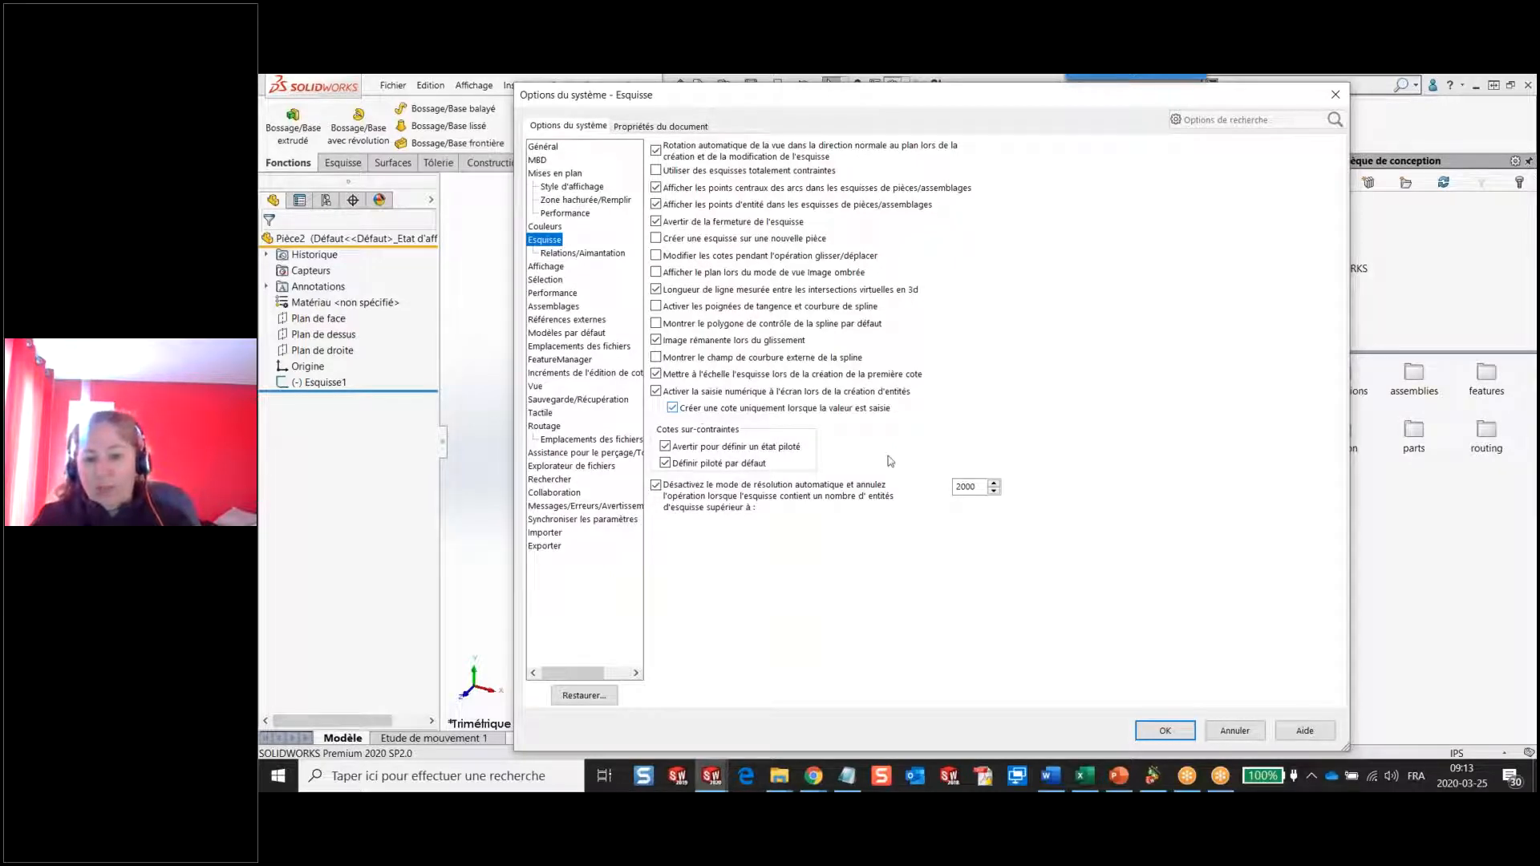
click(1122, 782)
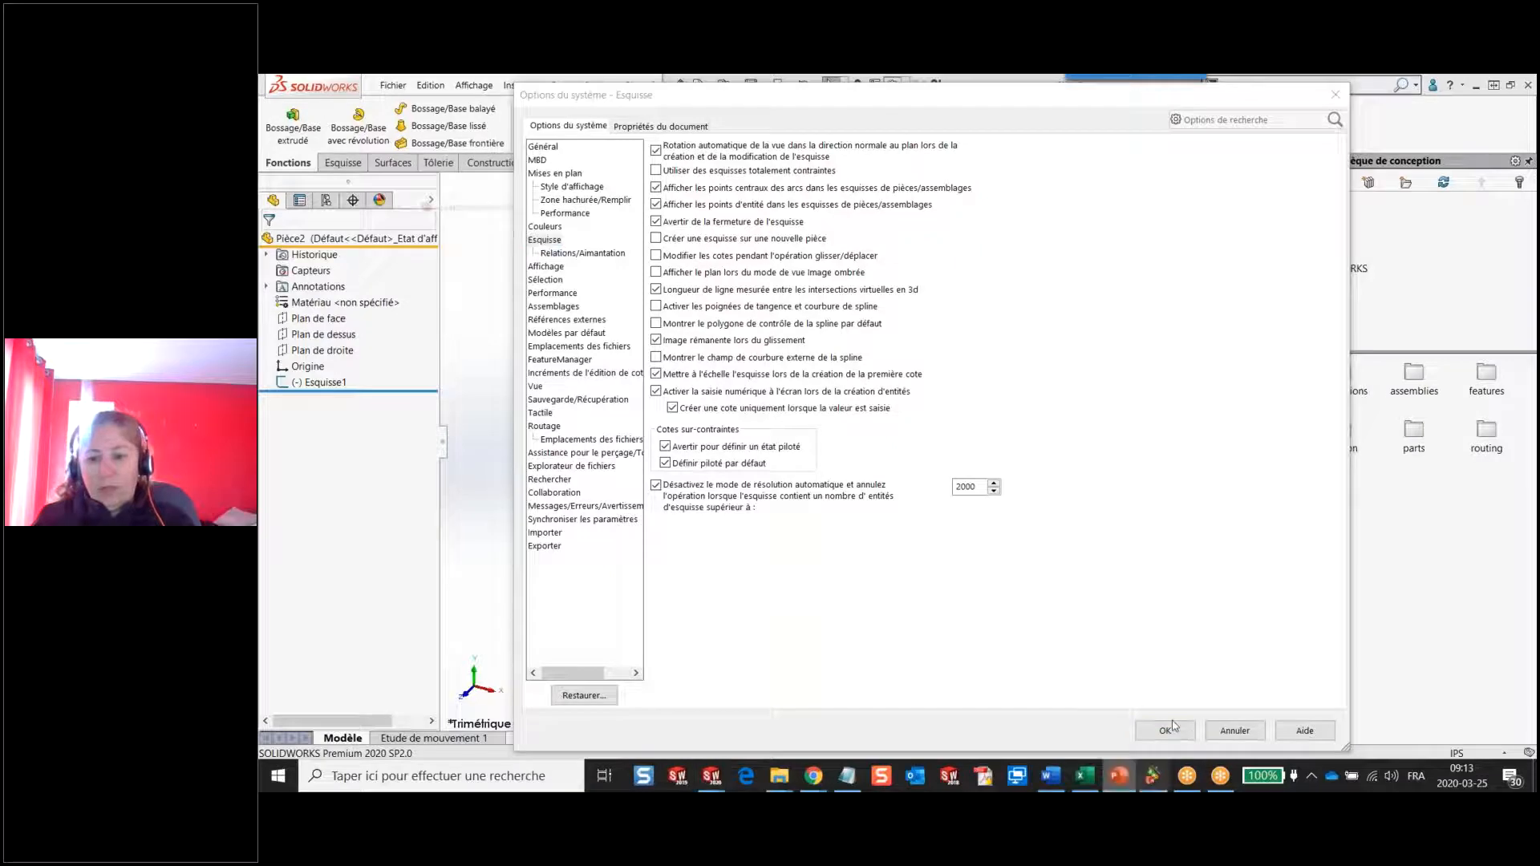
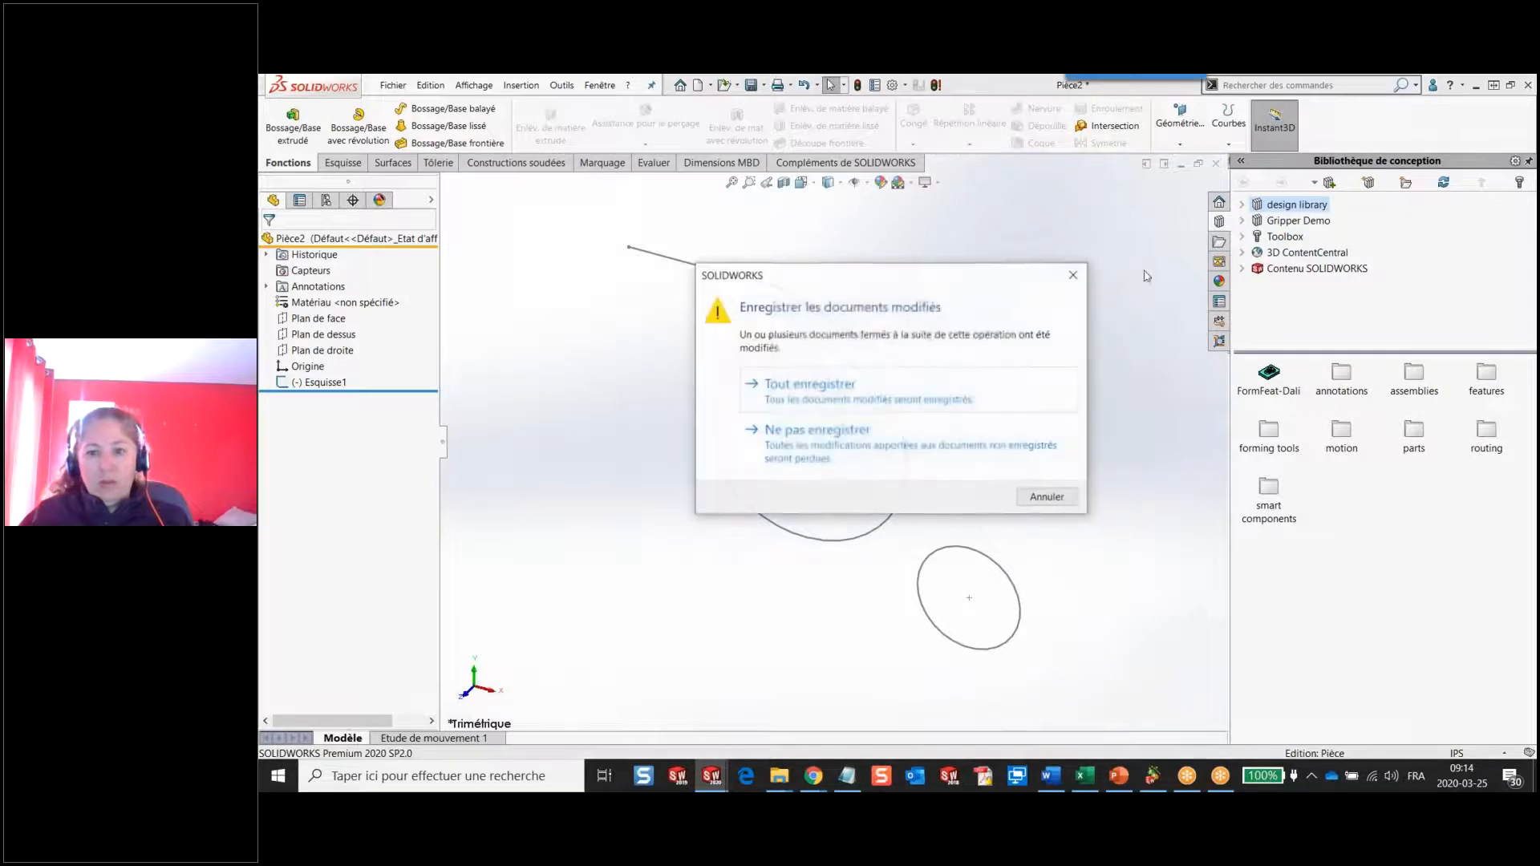
click(1058, 440)
Select the lower bore's inner face on the yellow coupling to display its selection breadcrumbs, and clear the selection.
middle_drag(973, 491, 962, 482)
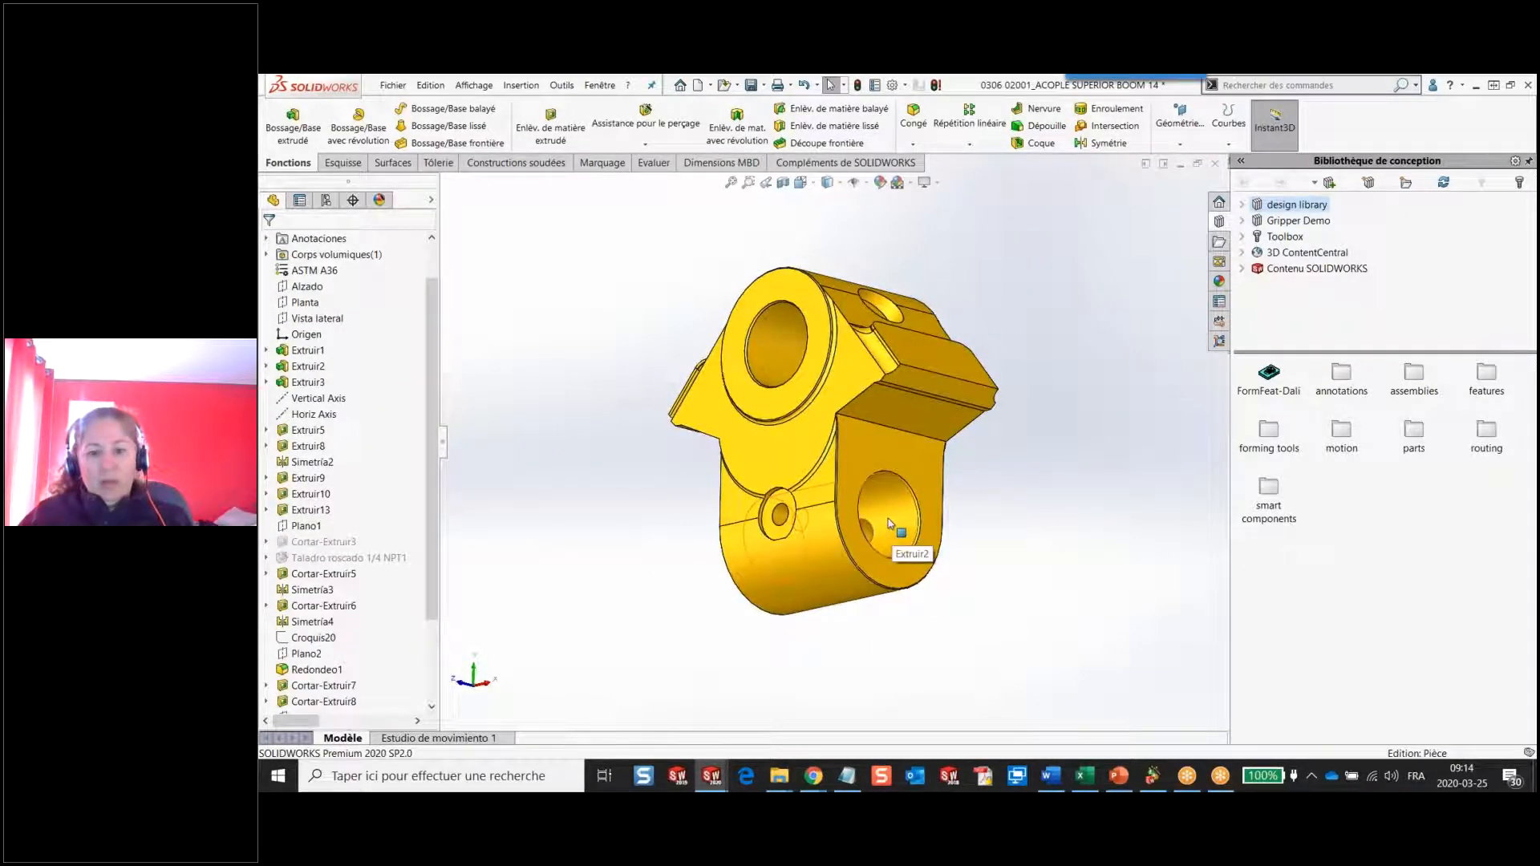
click(890, 532)
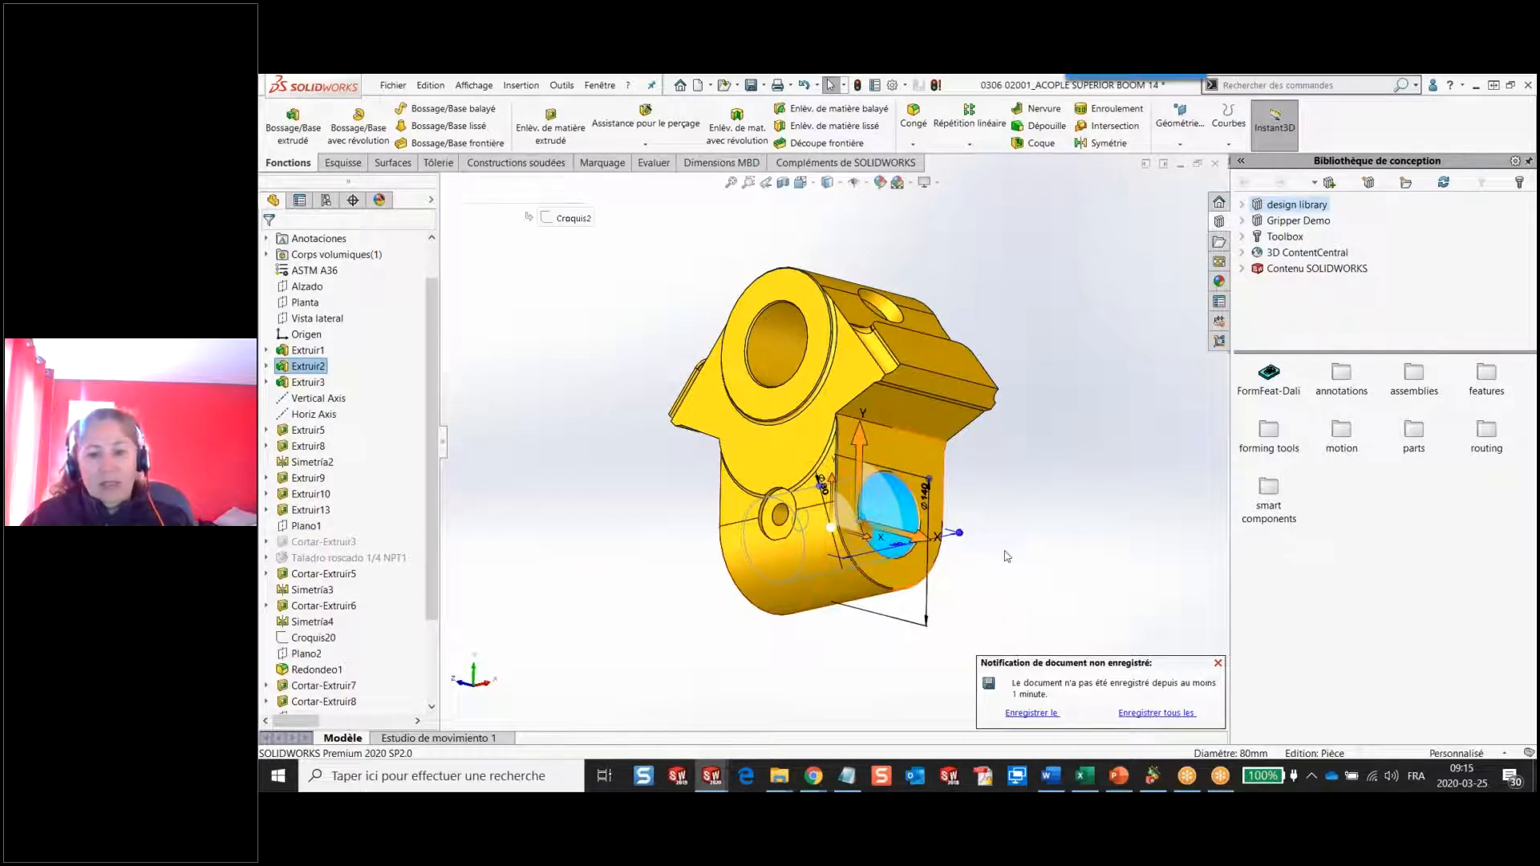
mouse_move(514, 207)
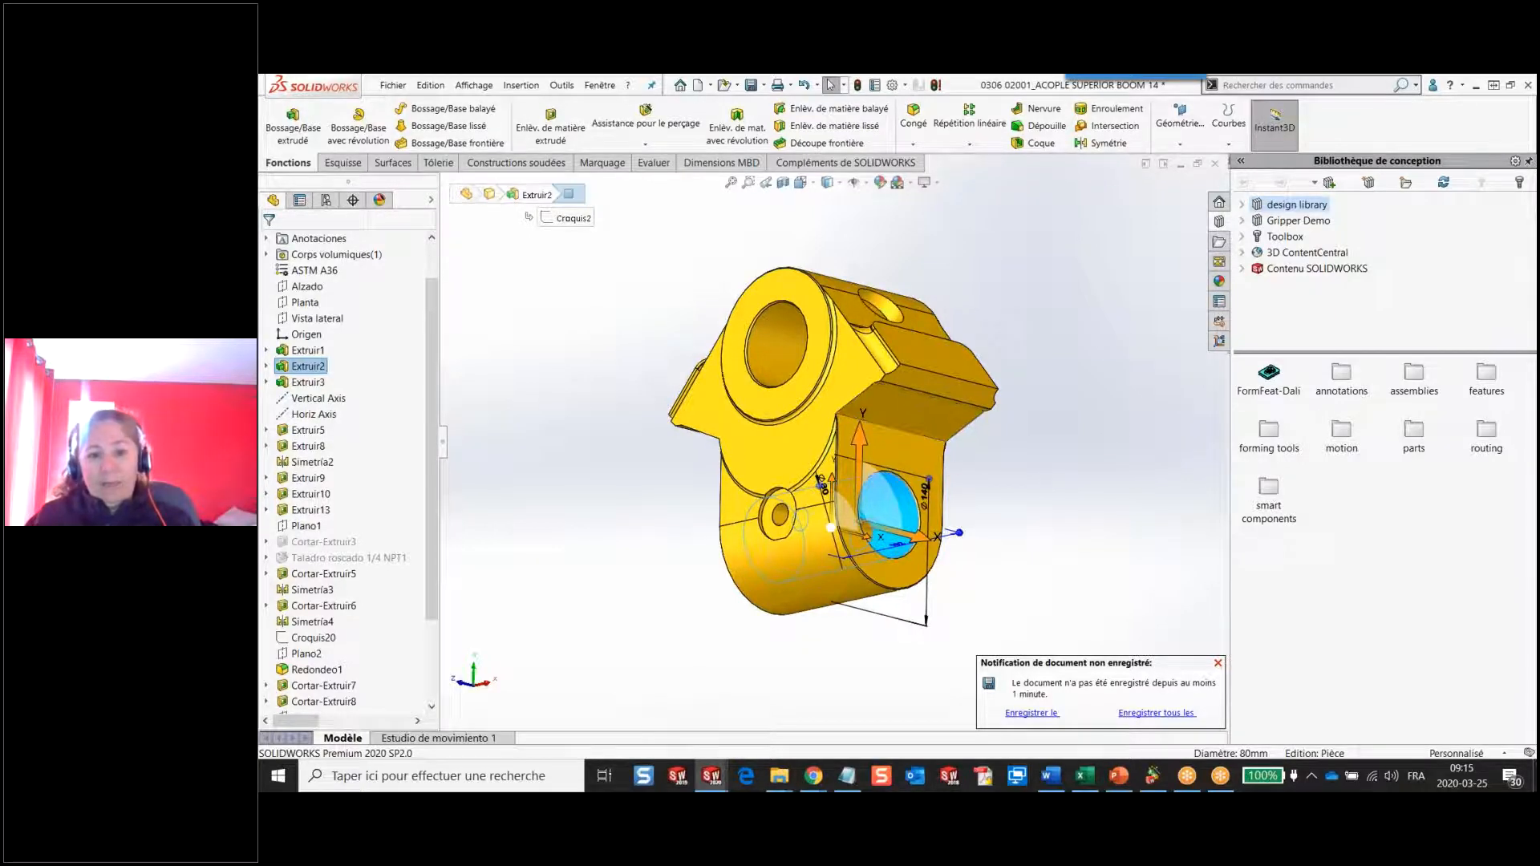
click(1058, 513)
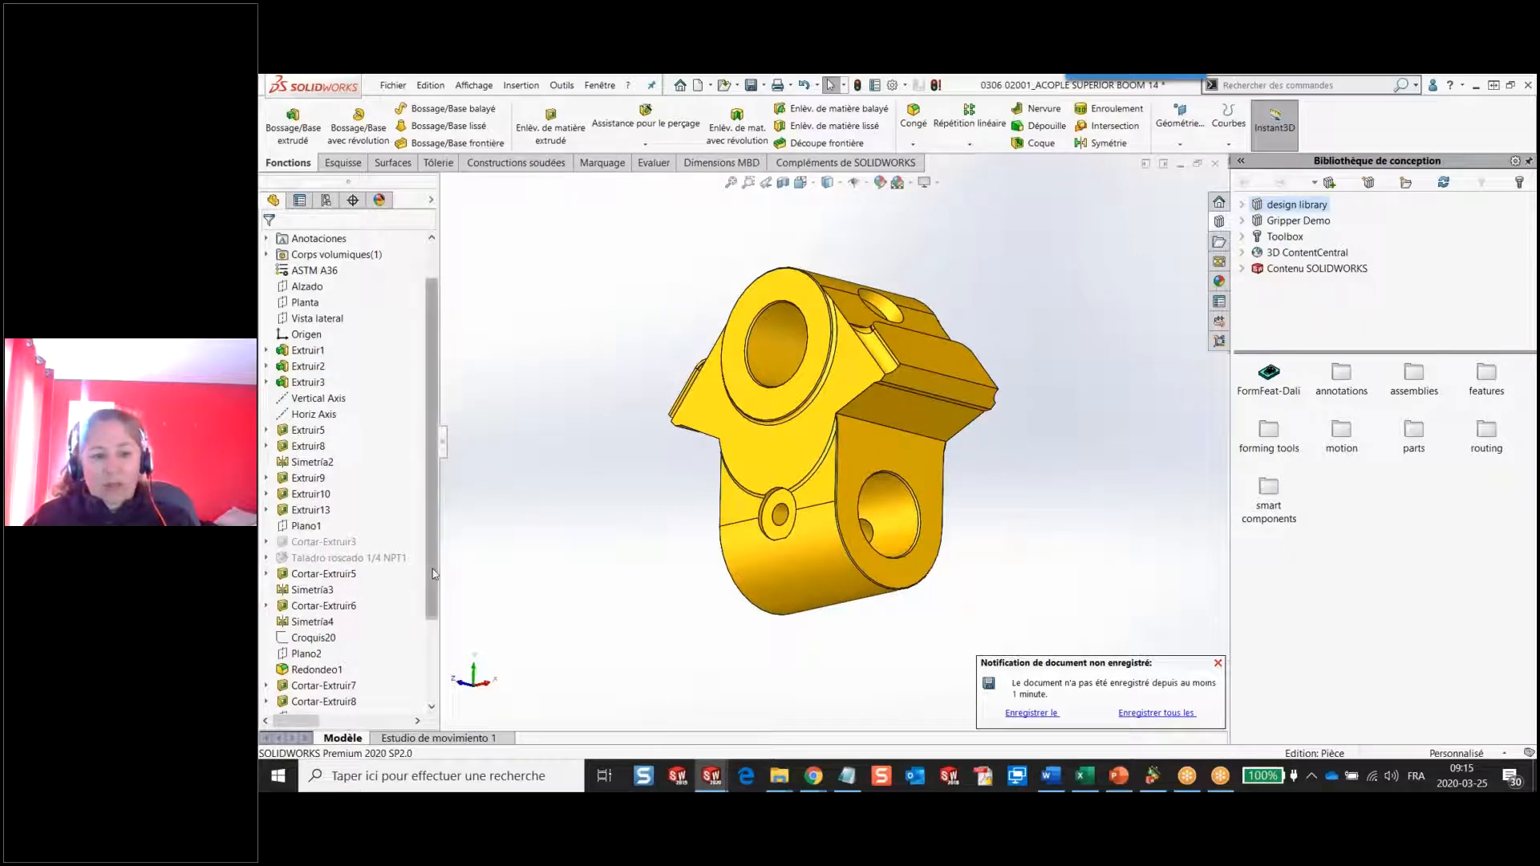
Find the reference plane Plano3 in the feature tree, select it to highlight it on the part, and deselect it.
scroll(433, 441, up, 1)
scroll(341, 288, down, 3)
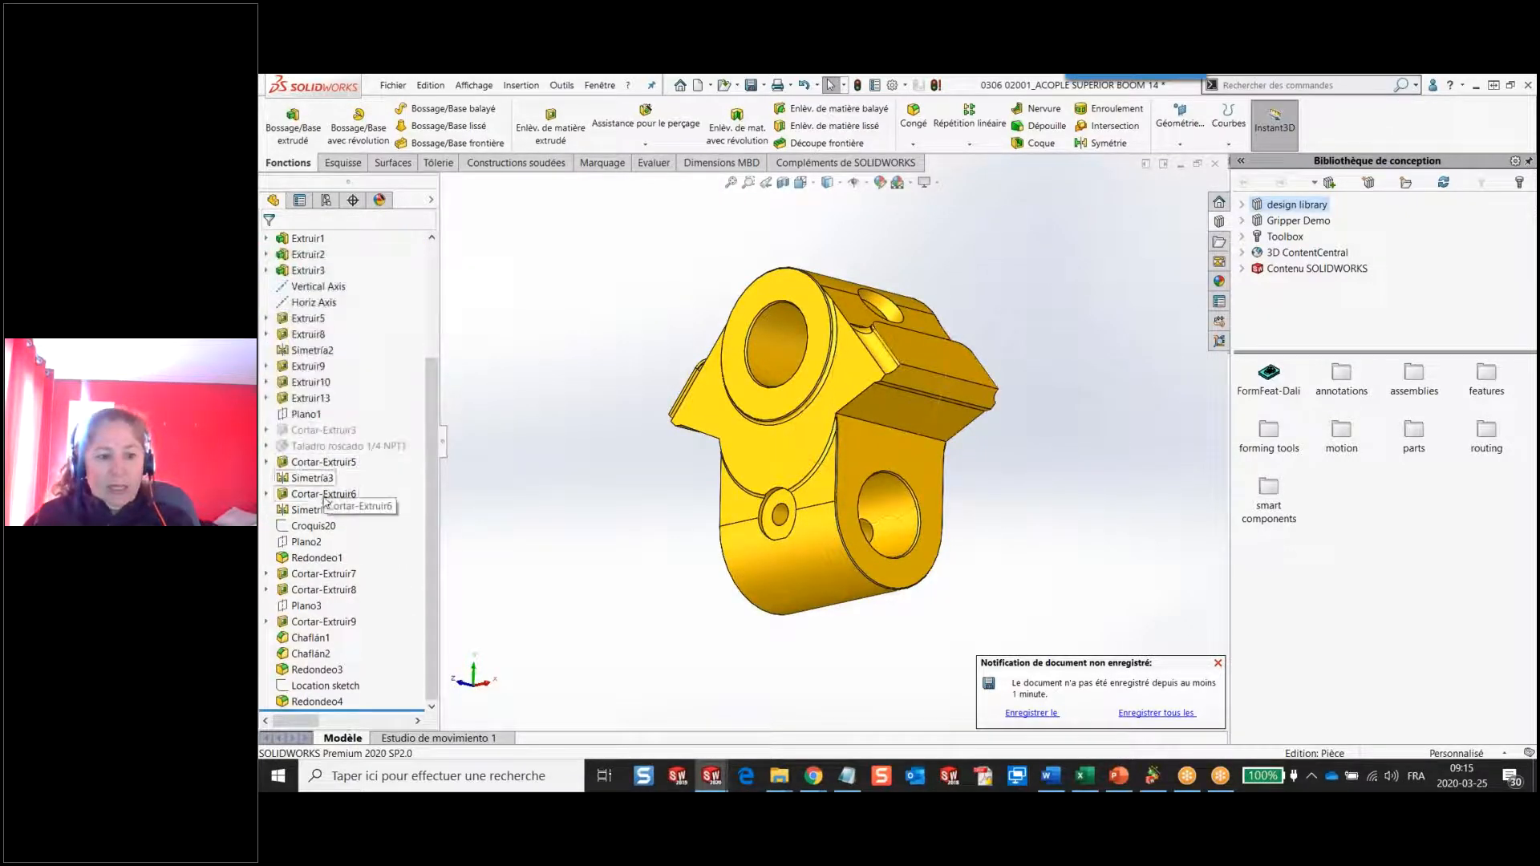
click(306, 606)
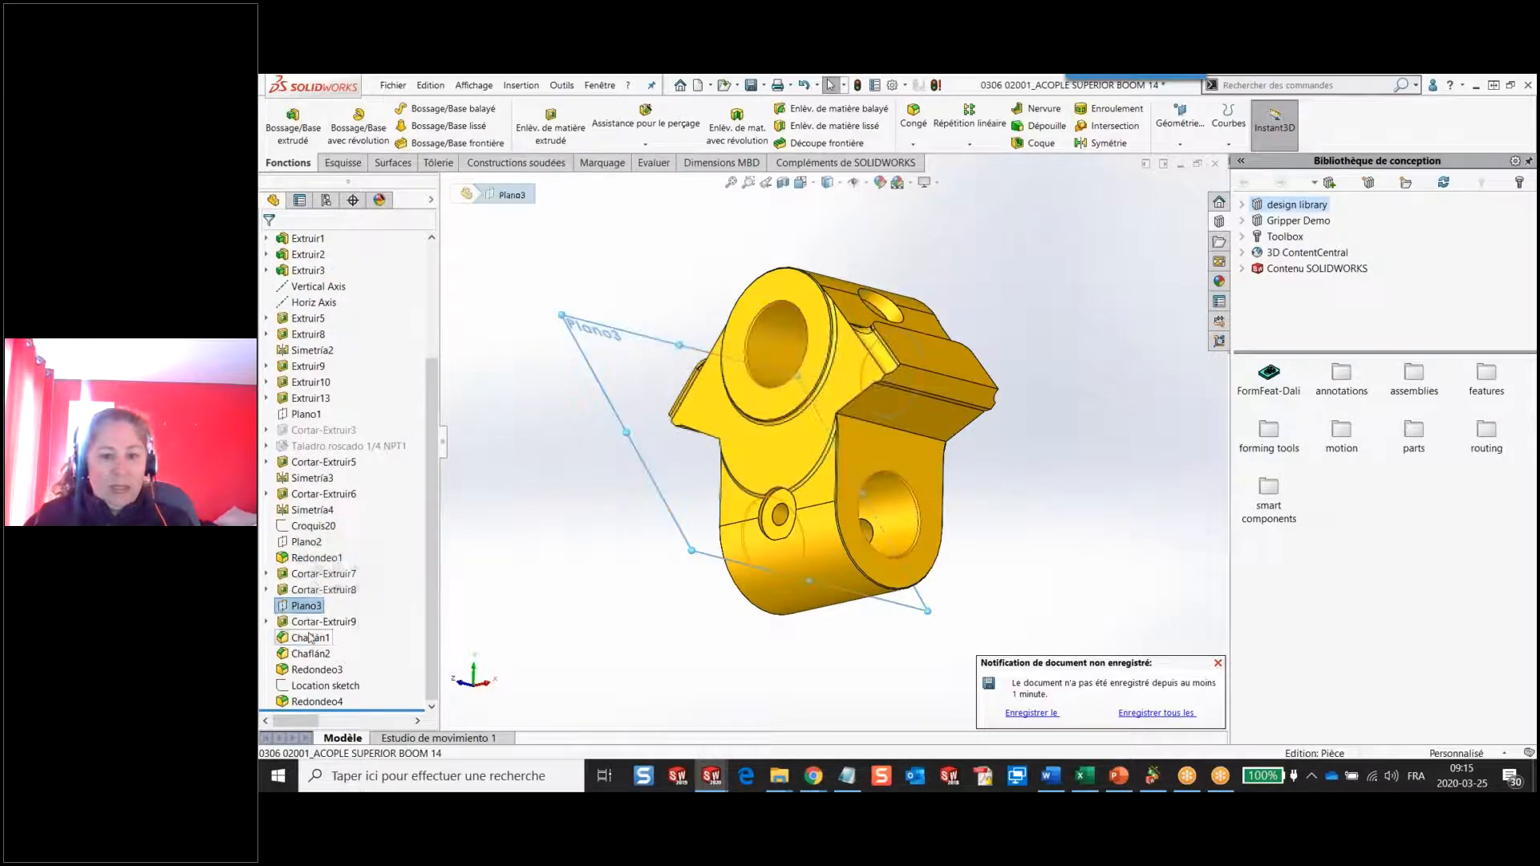
click(562, 605)
Select the lower bore's inner face and use its breadcrumbs to highlight the sketch Croquis2 and the parent feature Extruir2.
scroll(899, 516, down, 4)
click(899, 516)
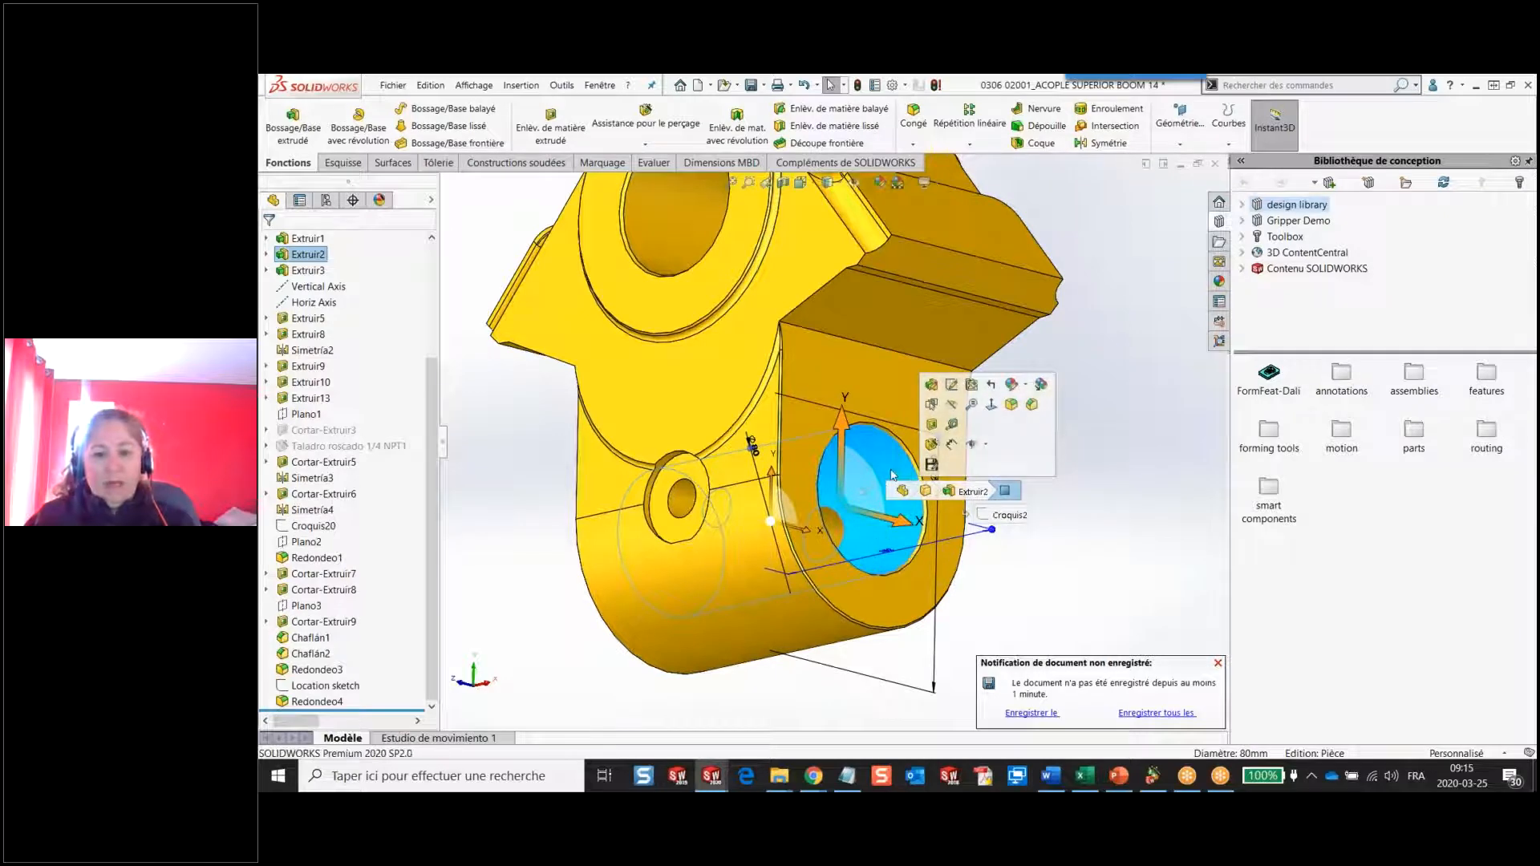
click(1003, 518)
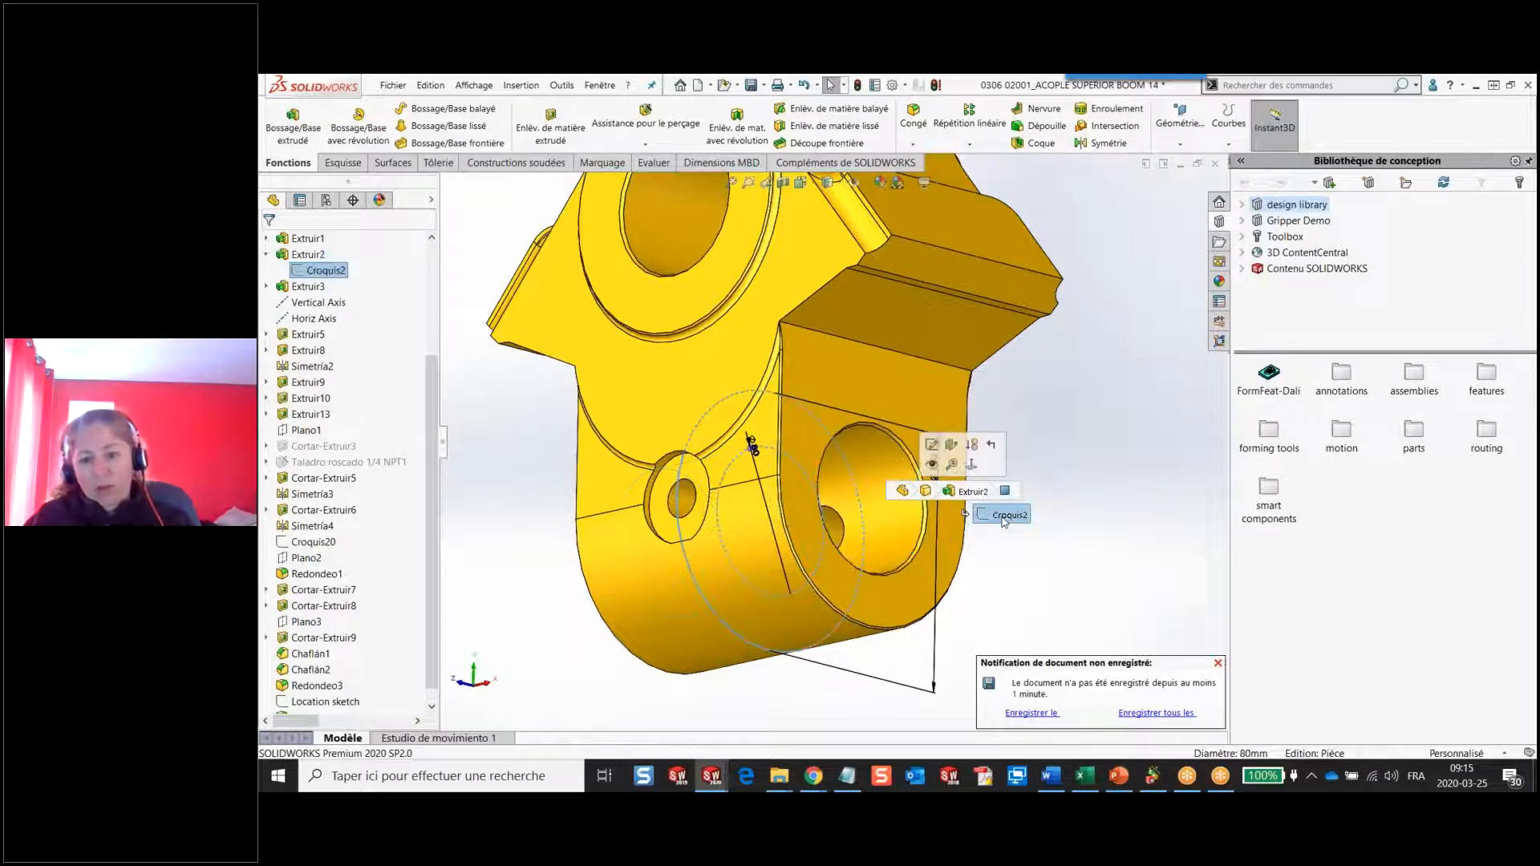
click(971, 491)
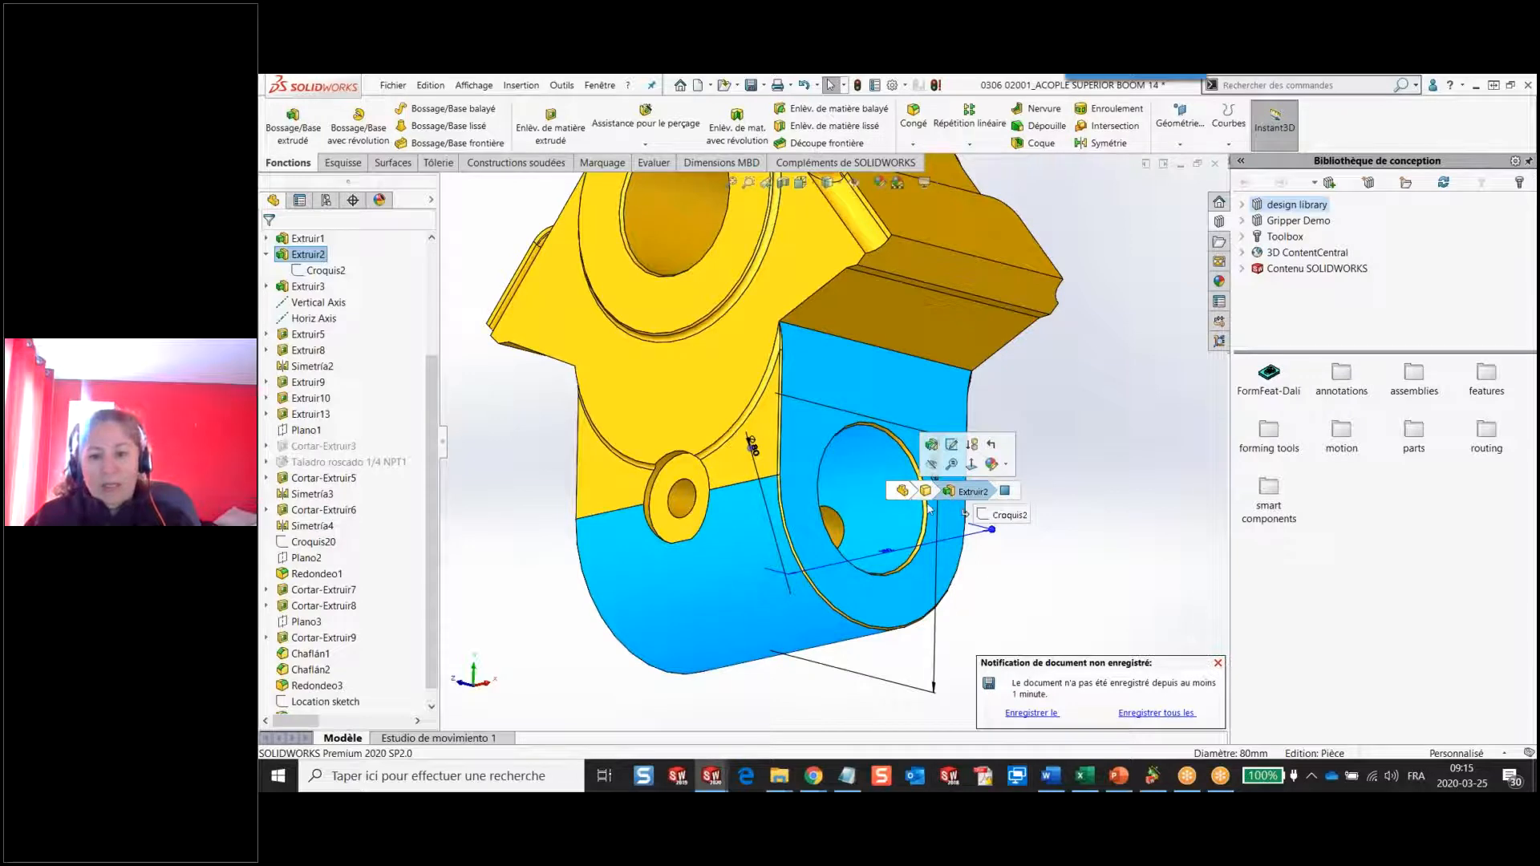
Open the bore's sketch Croquis2 for editing from the breadcrumbs and exit it without changing anything.
click(992, 516)
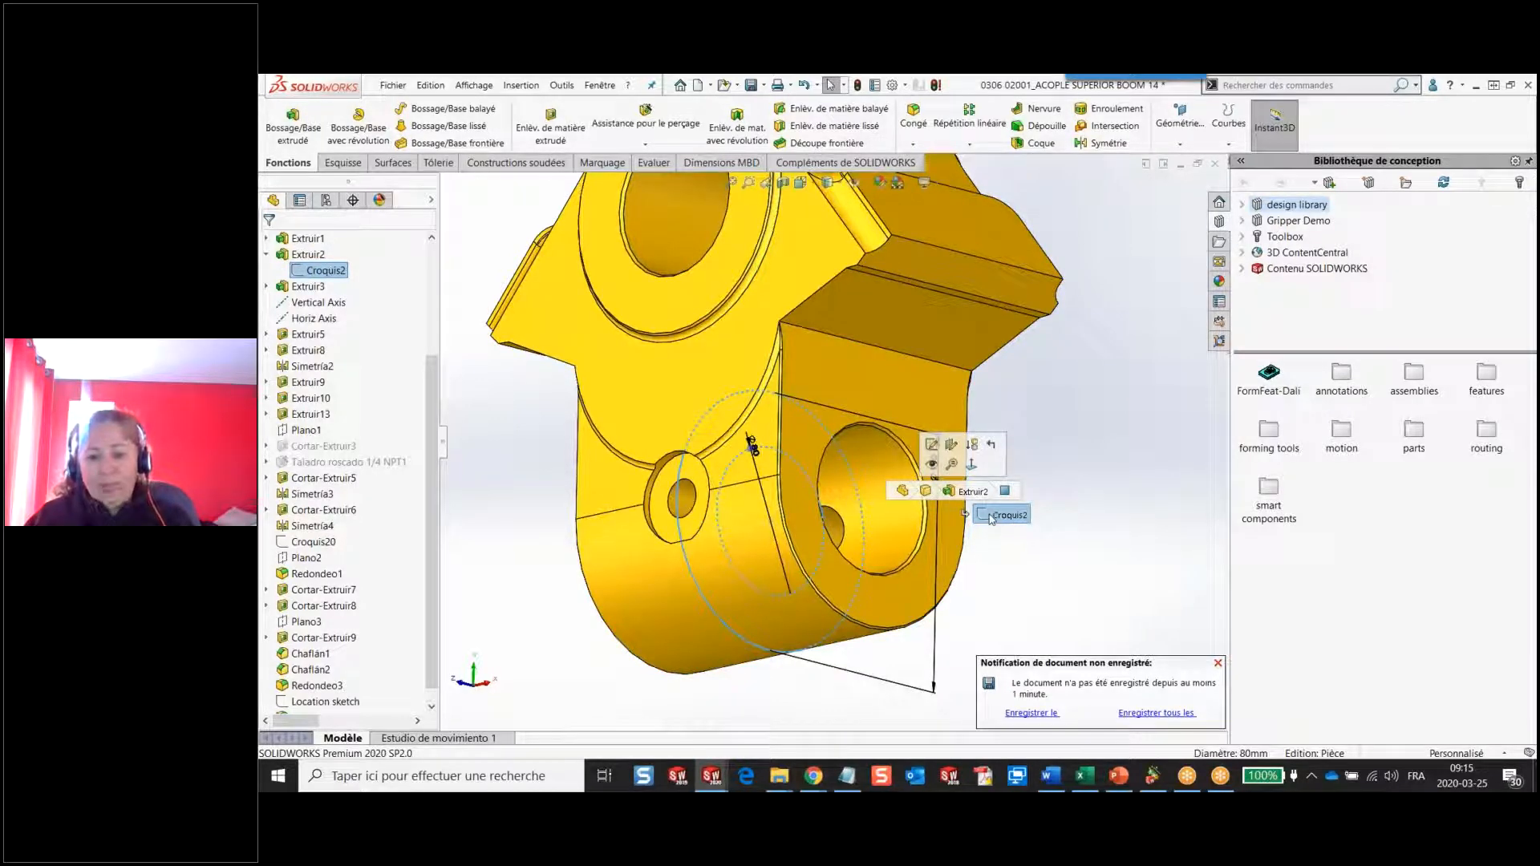
click(932, 446)
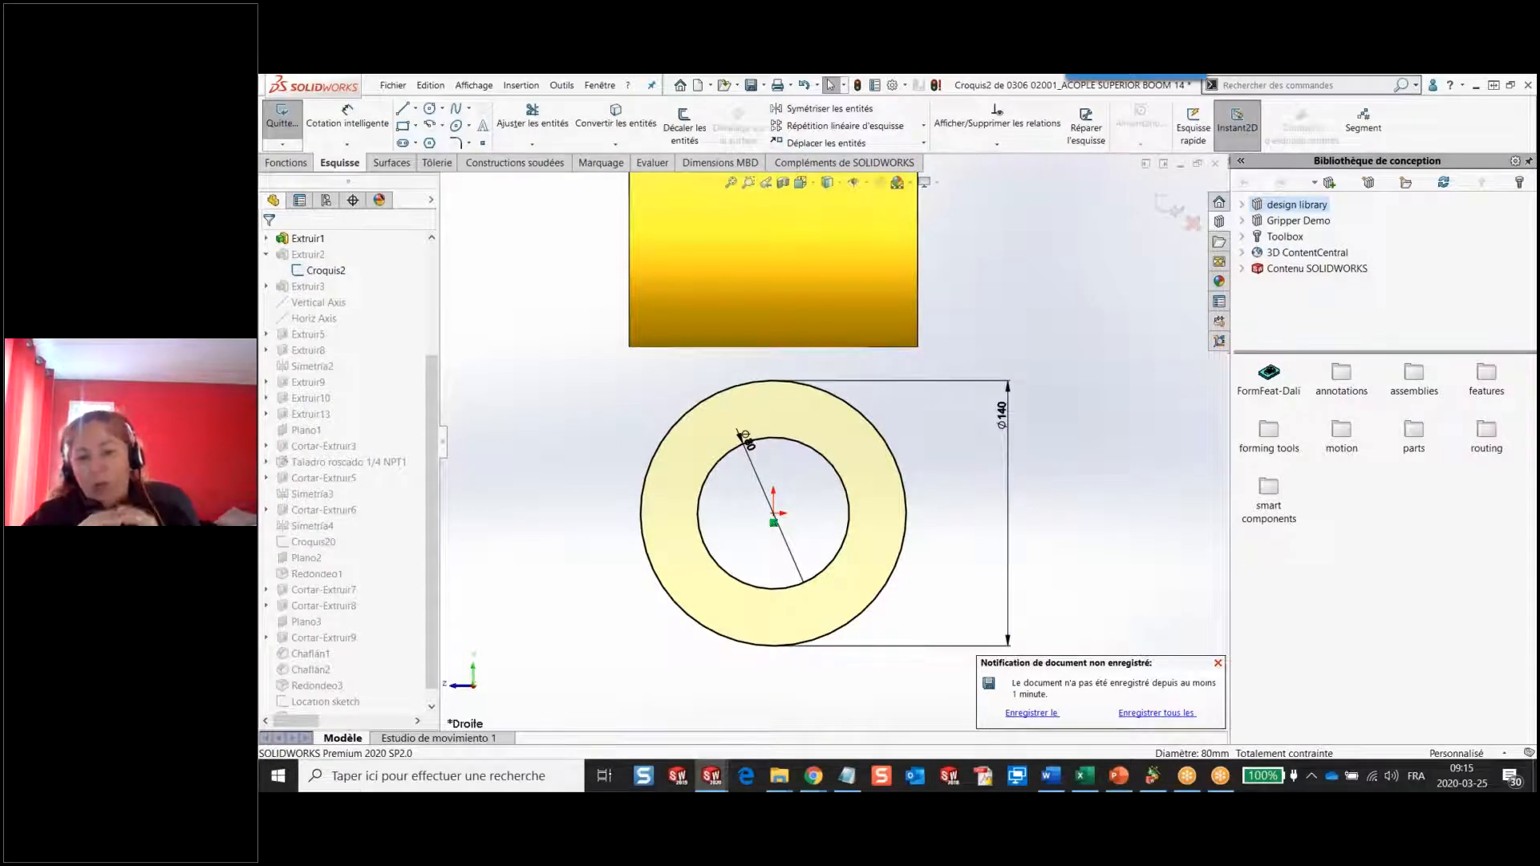
click(1174, 208)
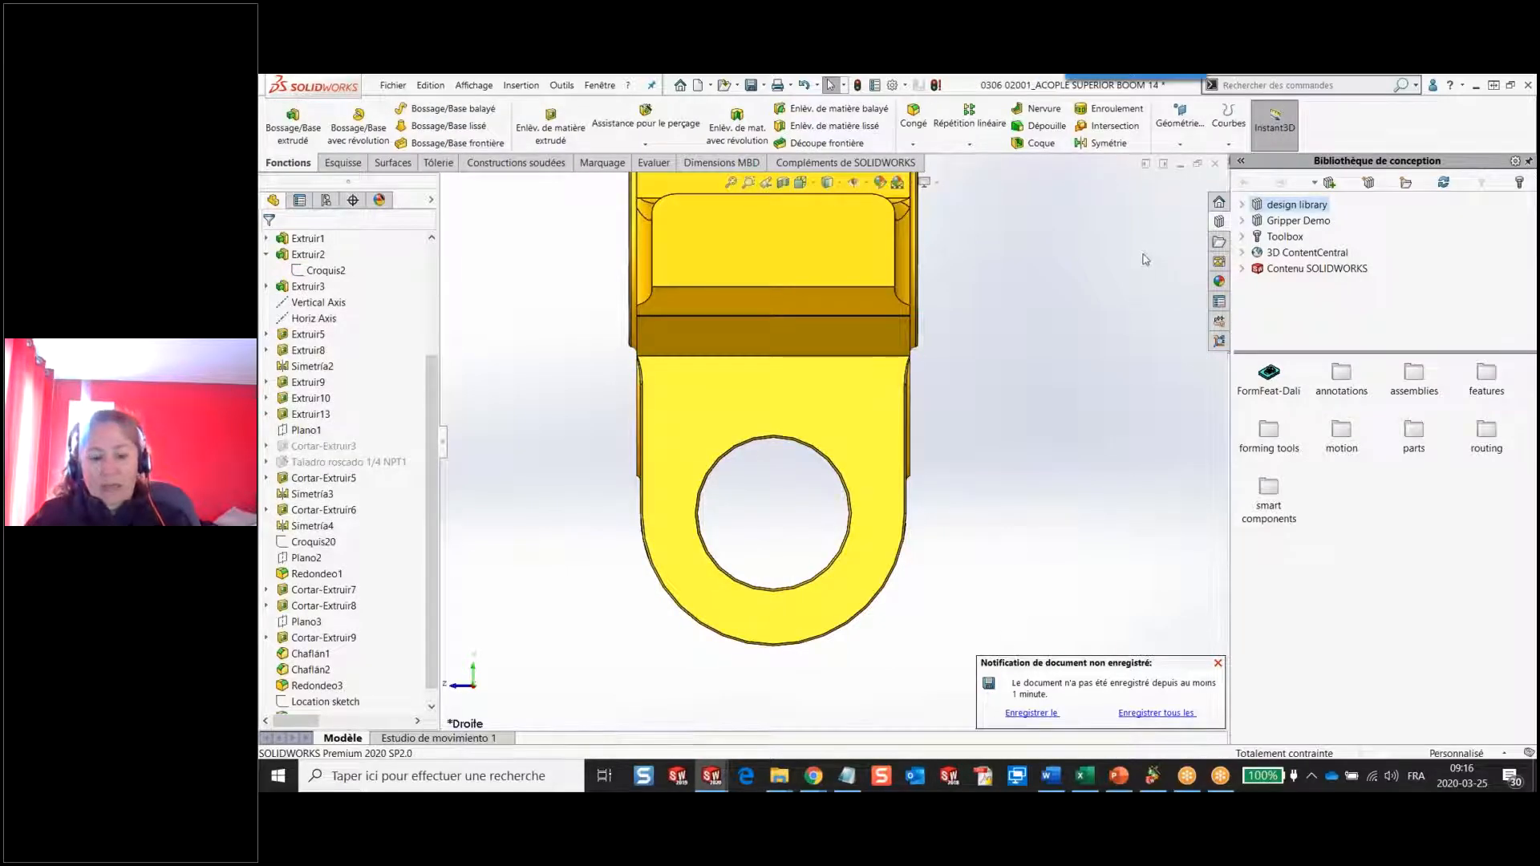
Switch to the assembly 0315_ENSAMBLE BUT 28 and select the outer rim face of the cover 0108 03033_TAPA<1>.
key(ctrl+Tab)
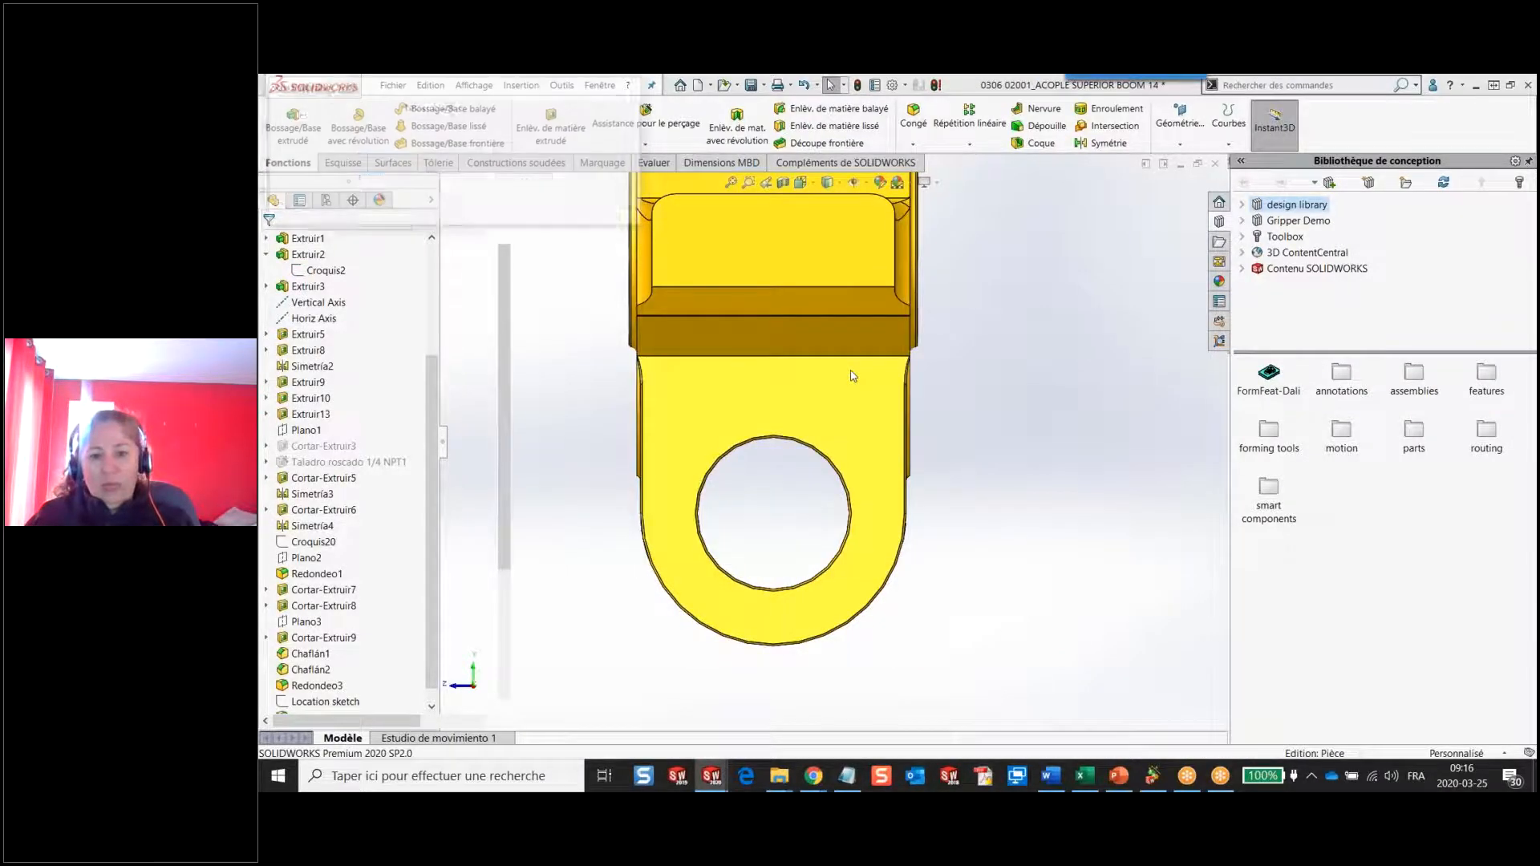
key(Return)
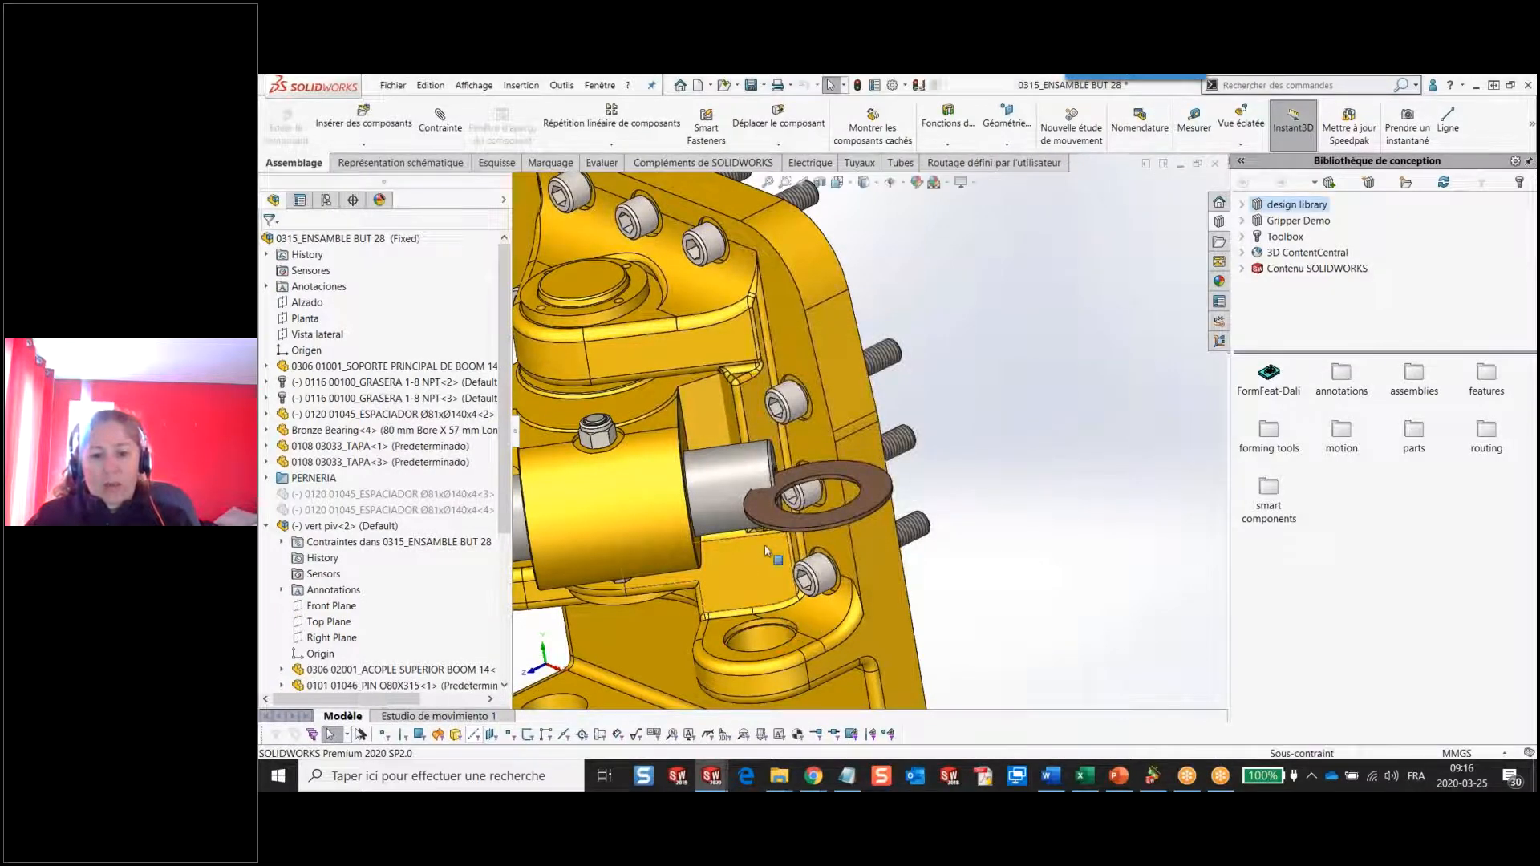
scroll(597, 265, down, 5)
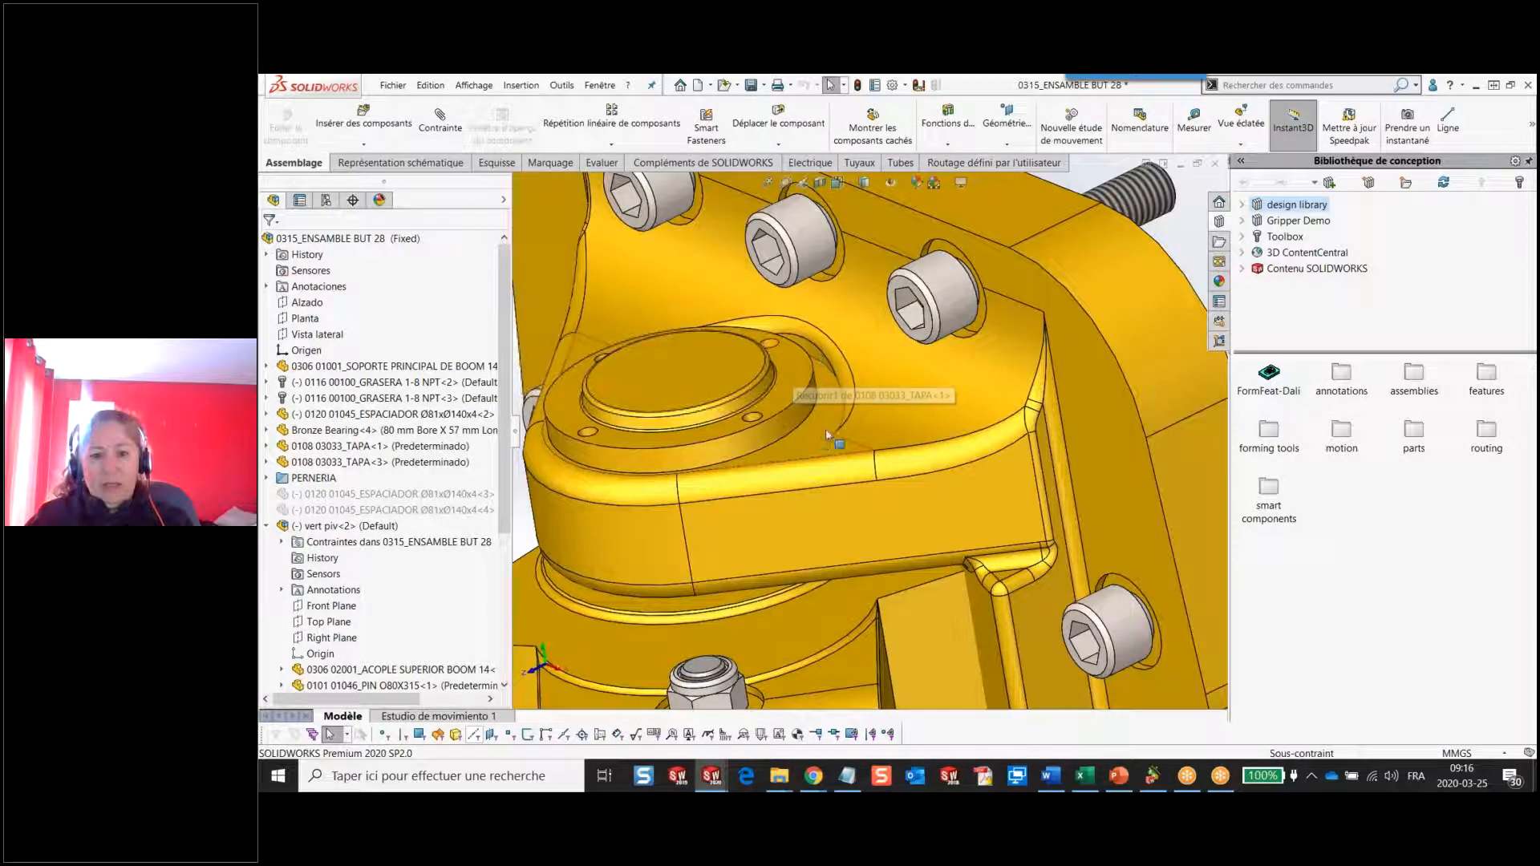
click(776, 425)
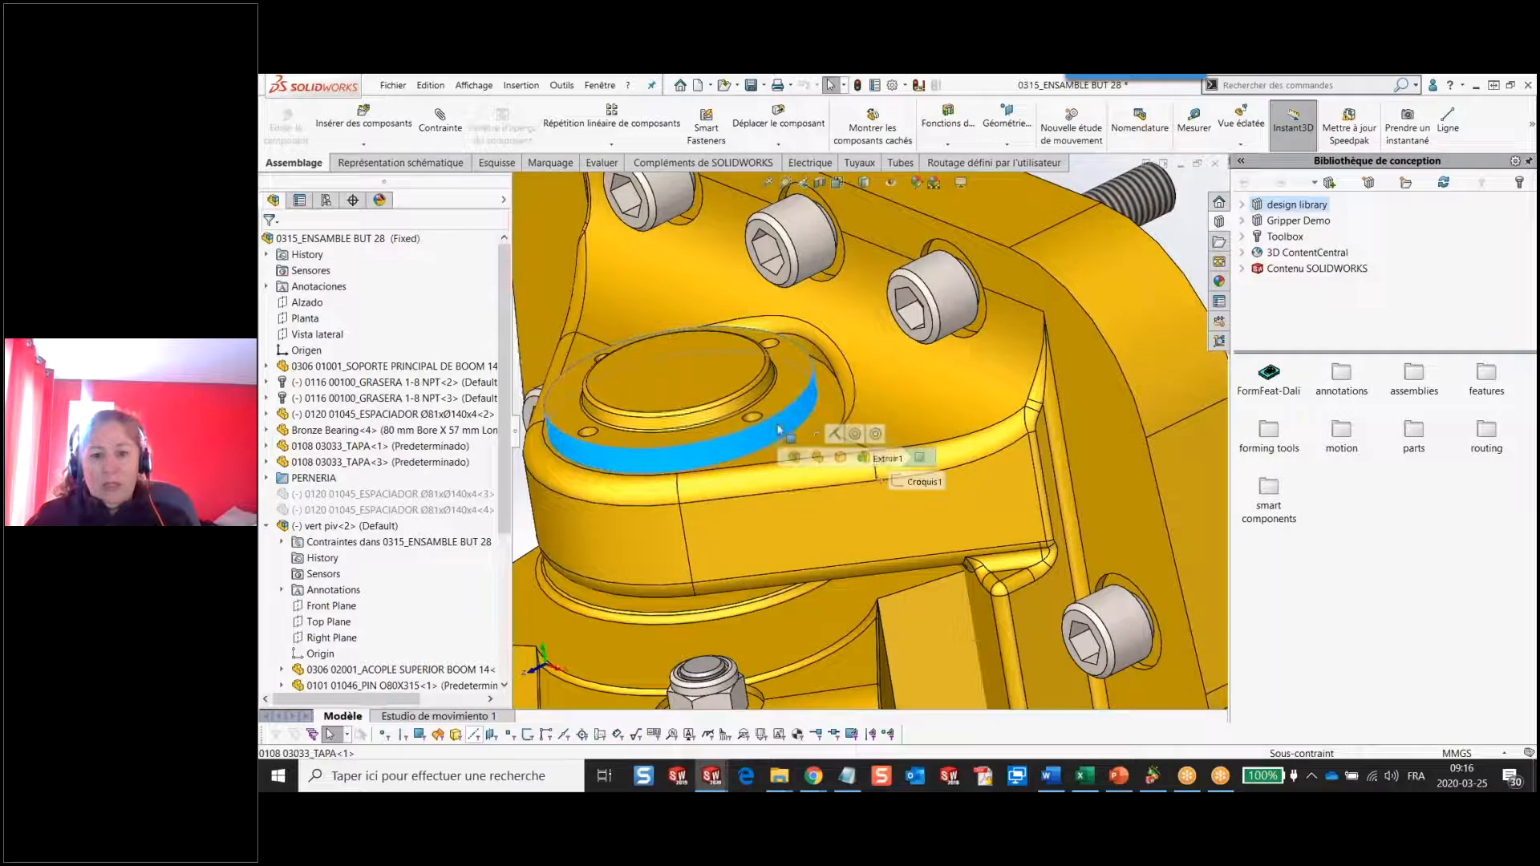
Use the breadcrumbs to highlight the sketch Croquis1 and the whole cover, and open the options of its last concentric mate.
click(915, 482)
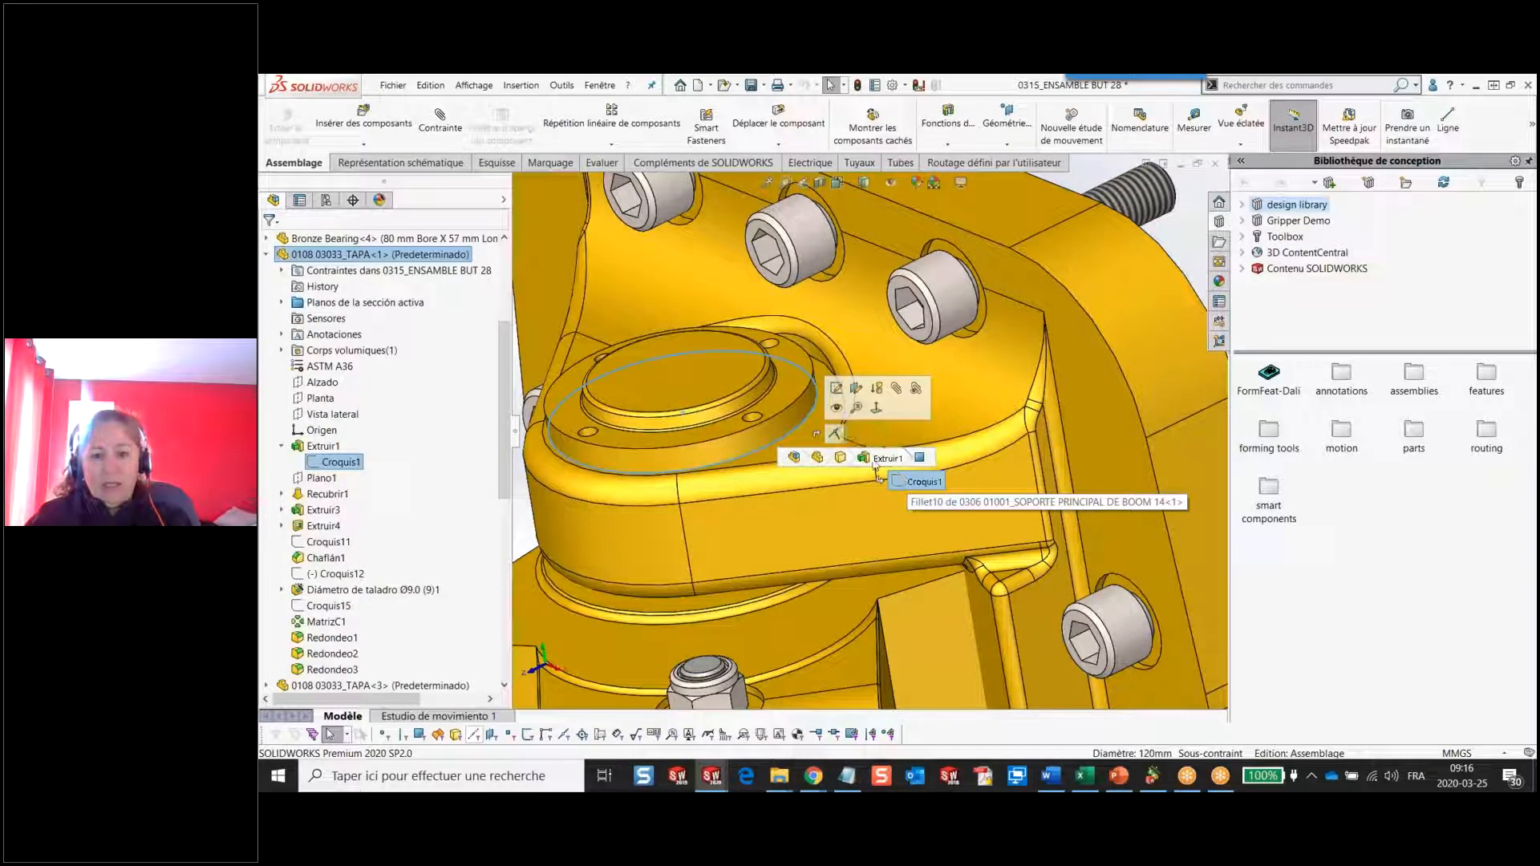
click(819, 458)
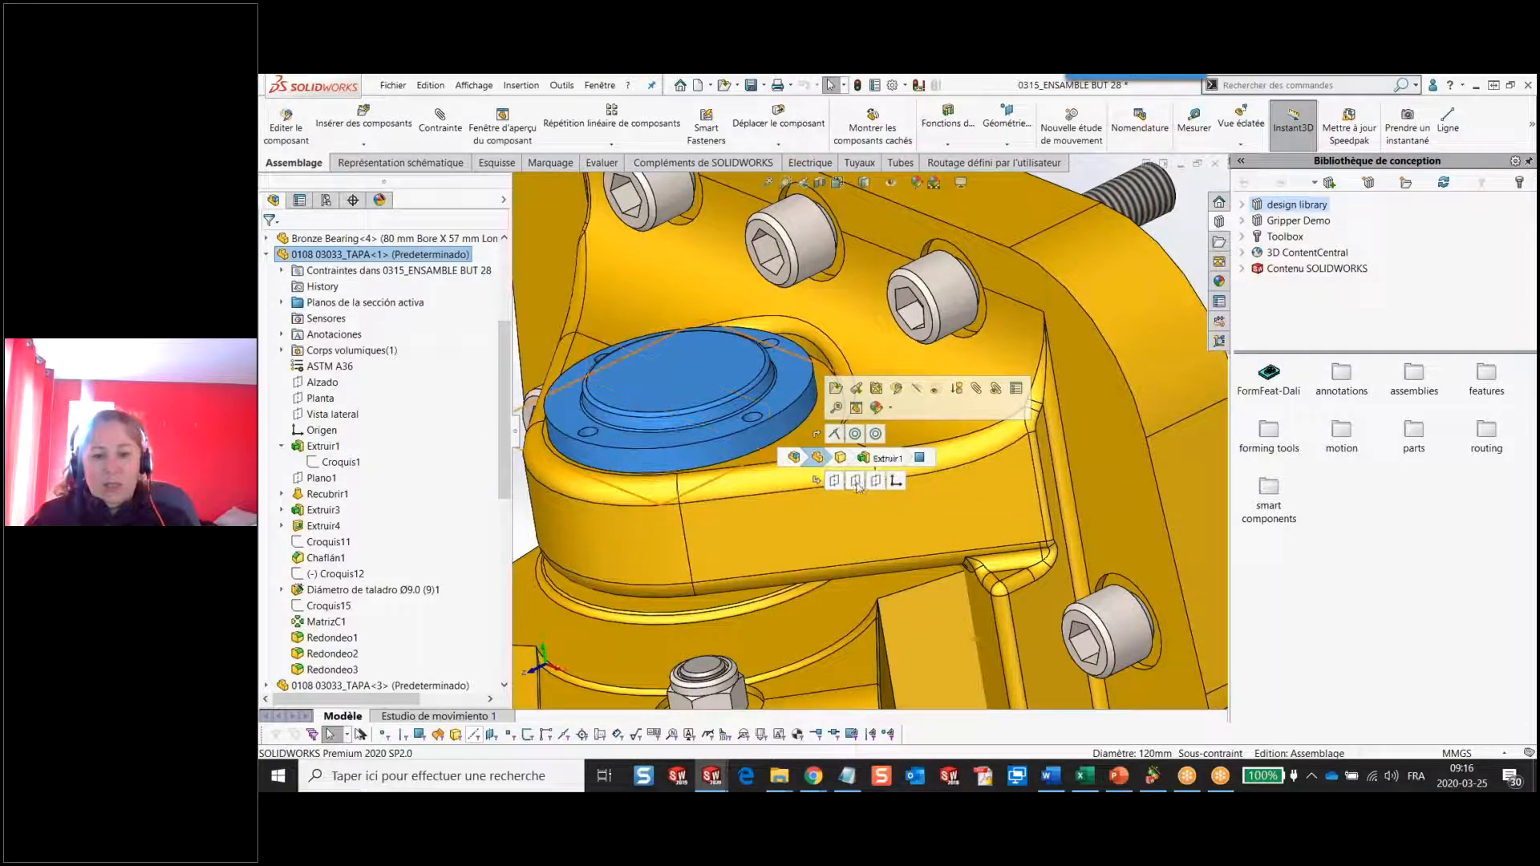
right_click(876, 434)
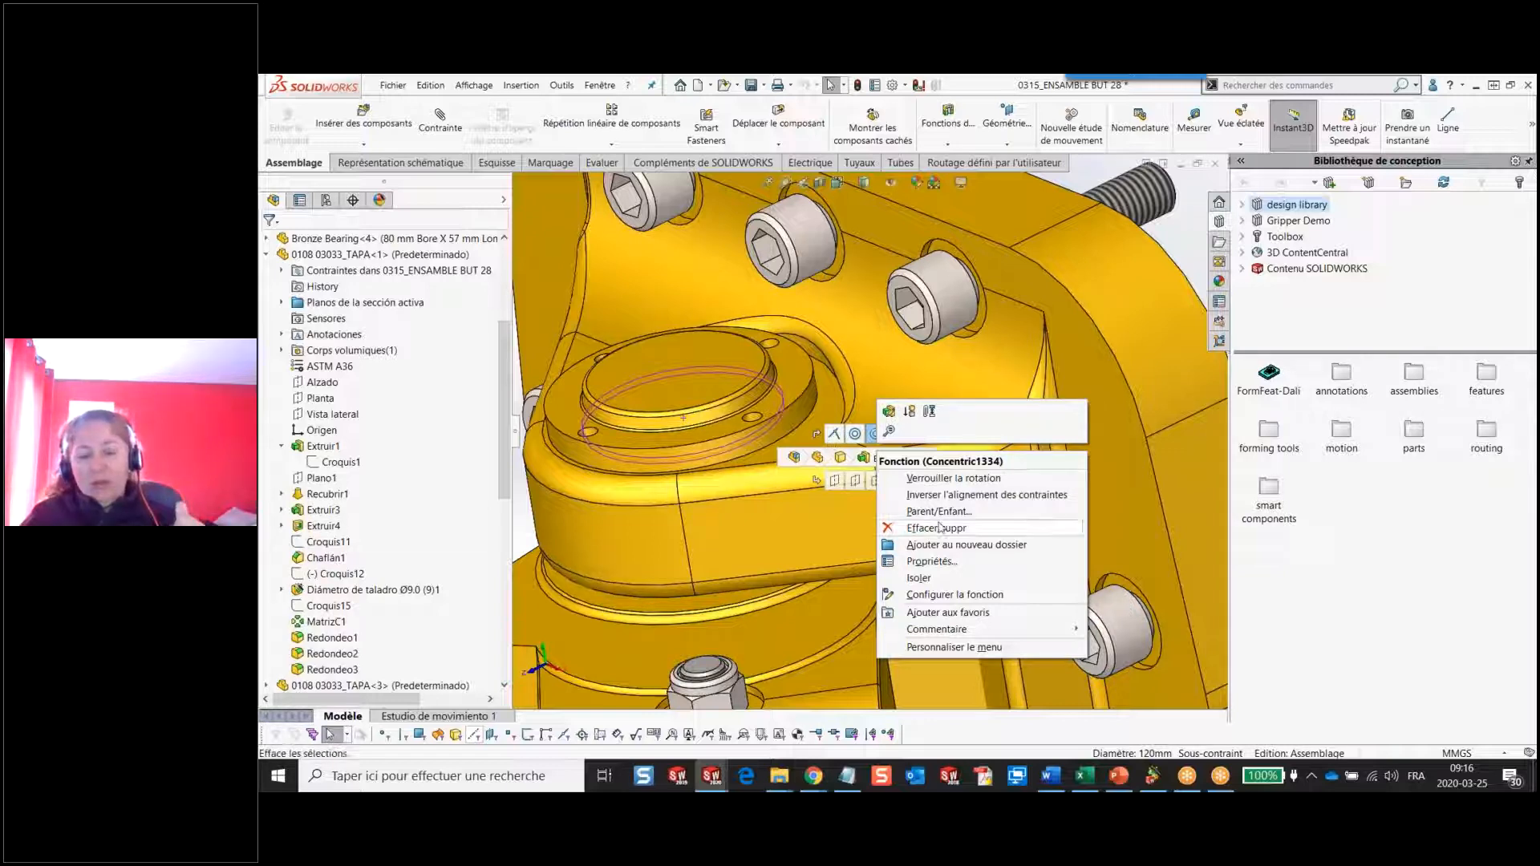
Show the presentation slide about the breadcrumb display options in PowerPoint and minimize the presentation.
click(1132, 782)
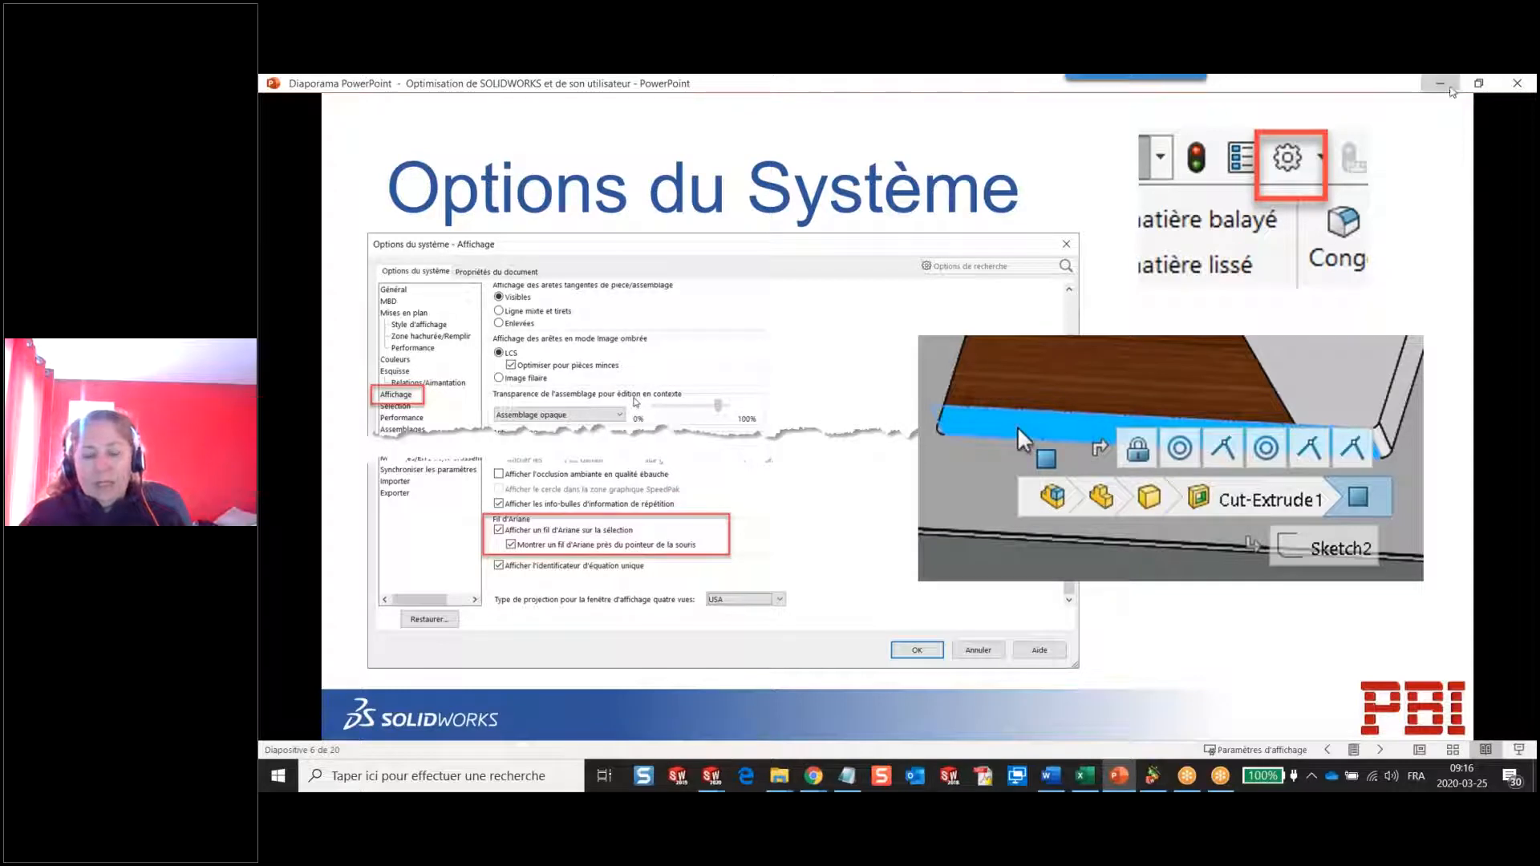
click(1441, 83)
Select the cover's outer rim face and toggle its breadcrumbs between the graphics area corner and the pointer.
click(791, 417)
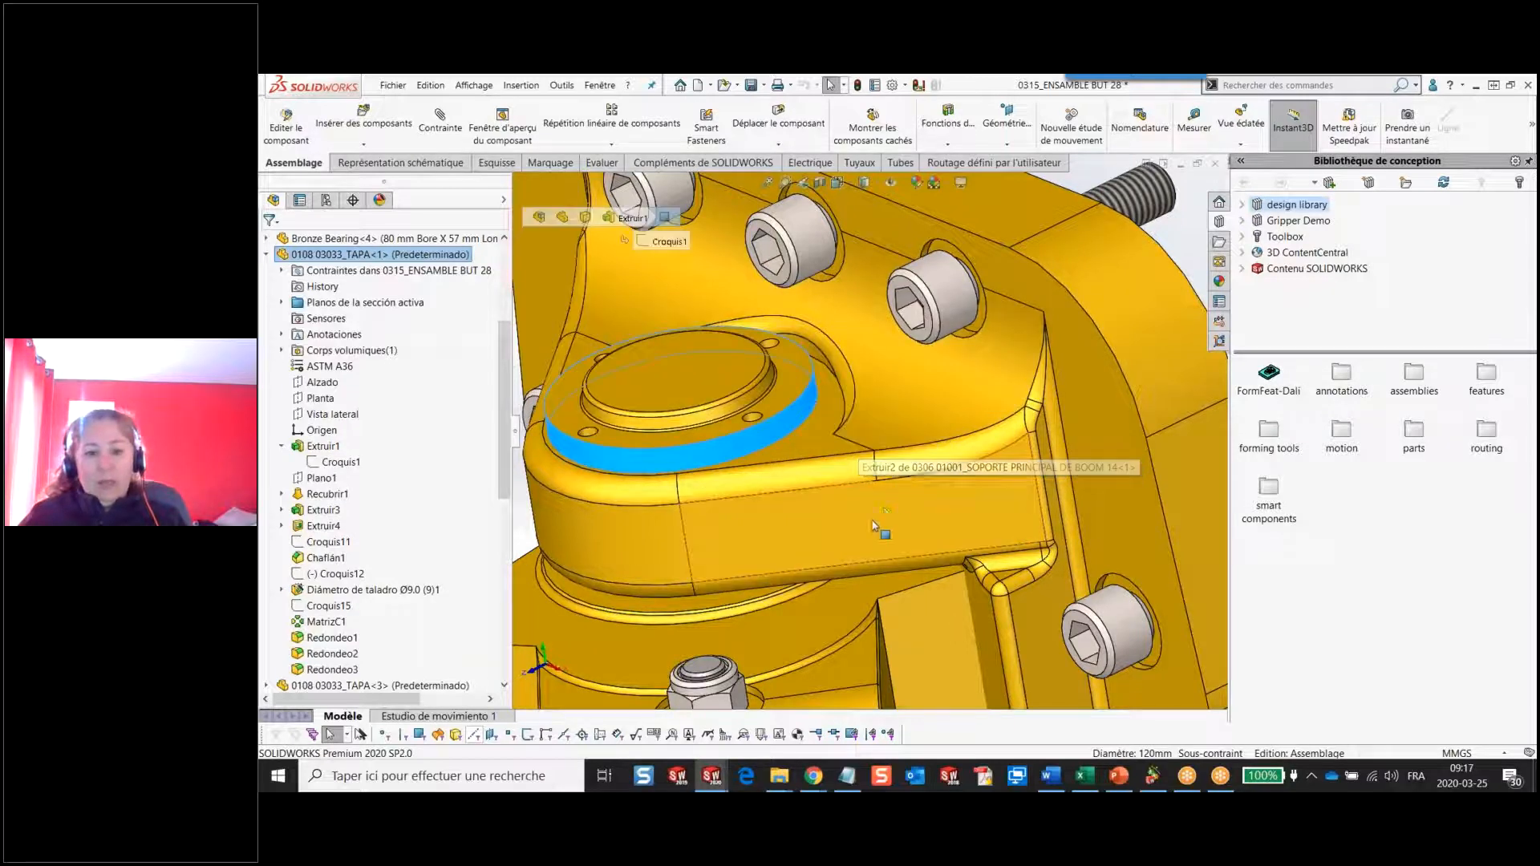
key(d)
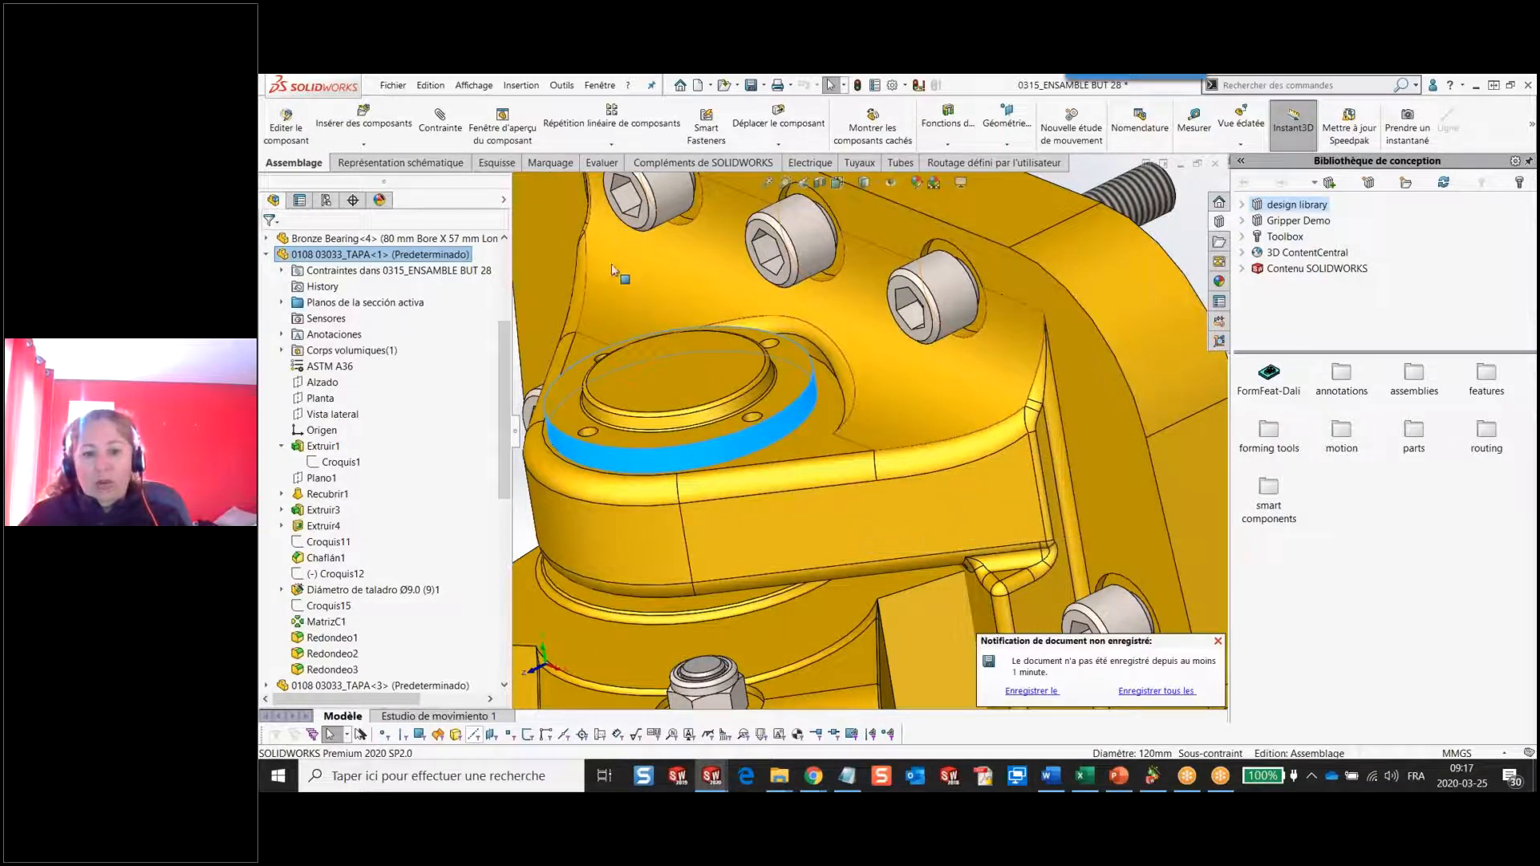
key(d)
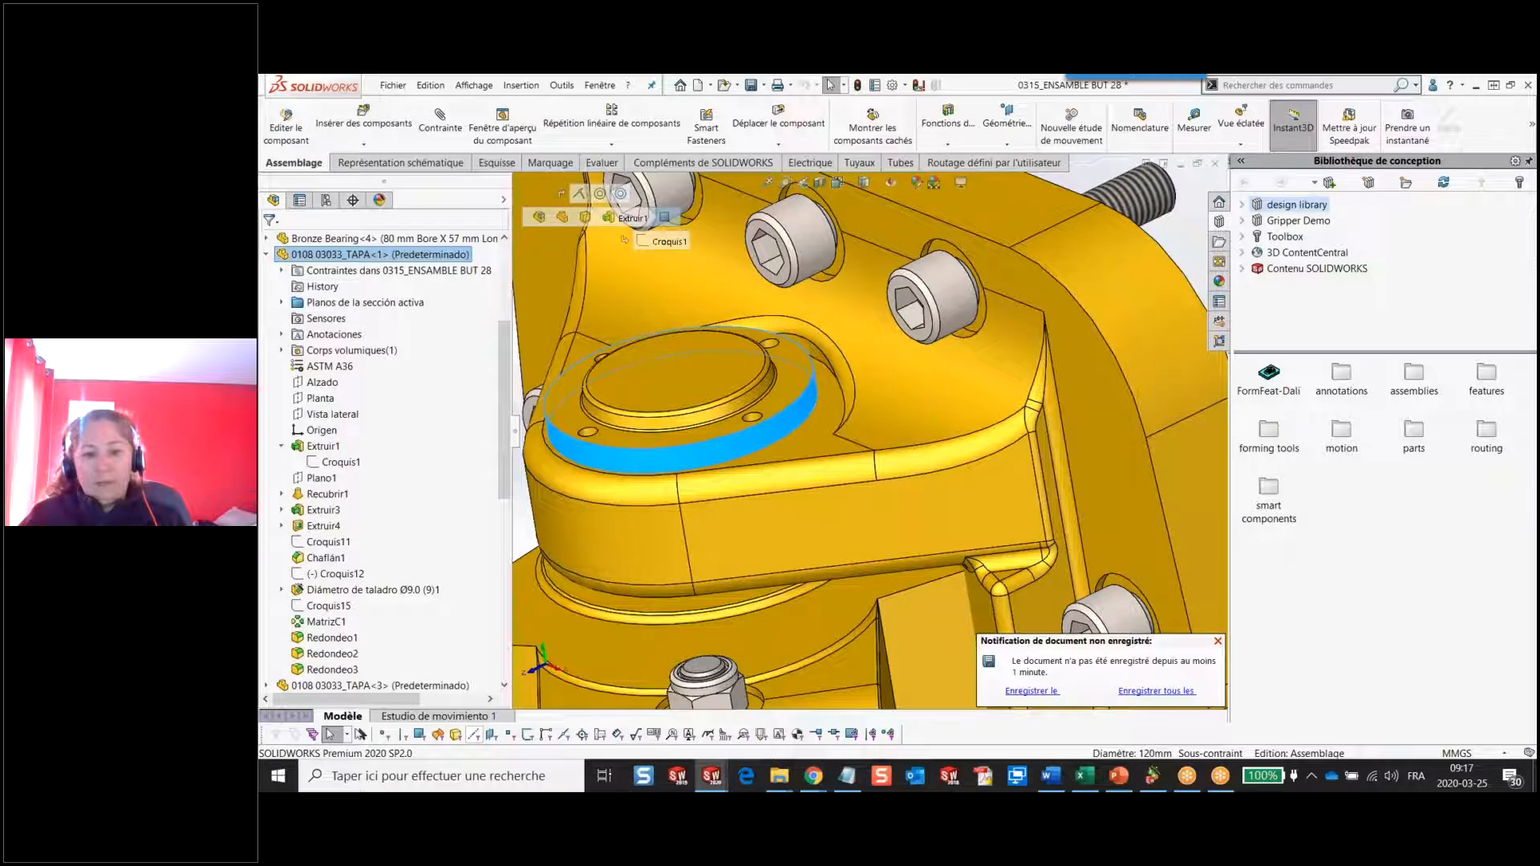
key(d)
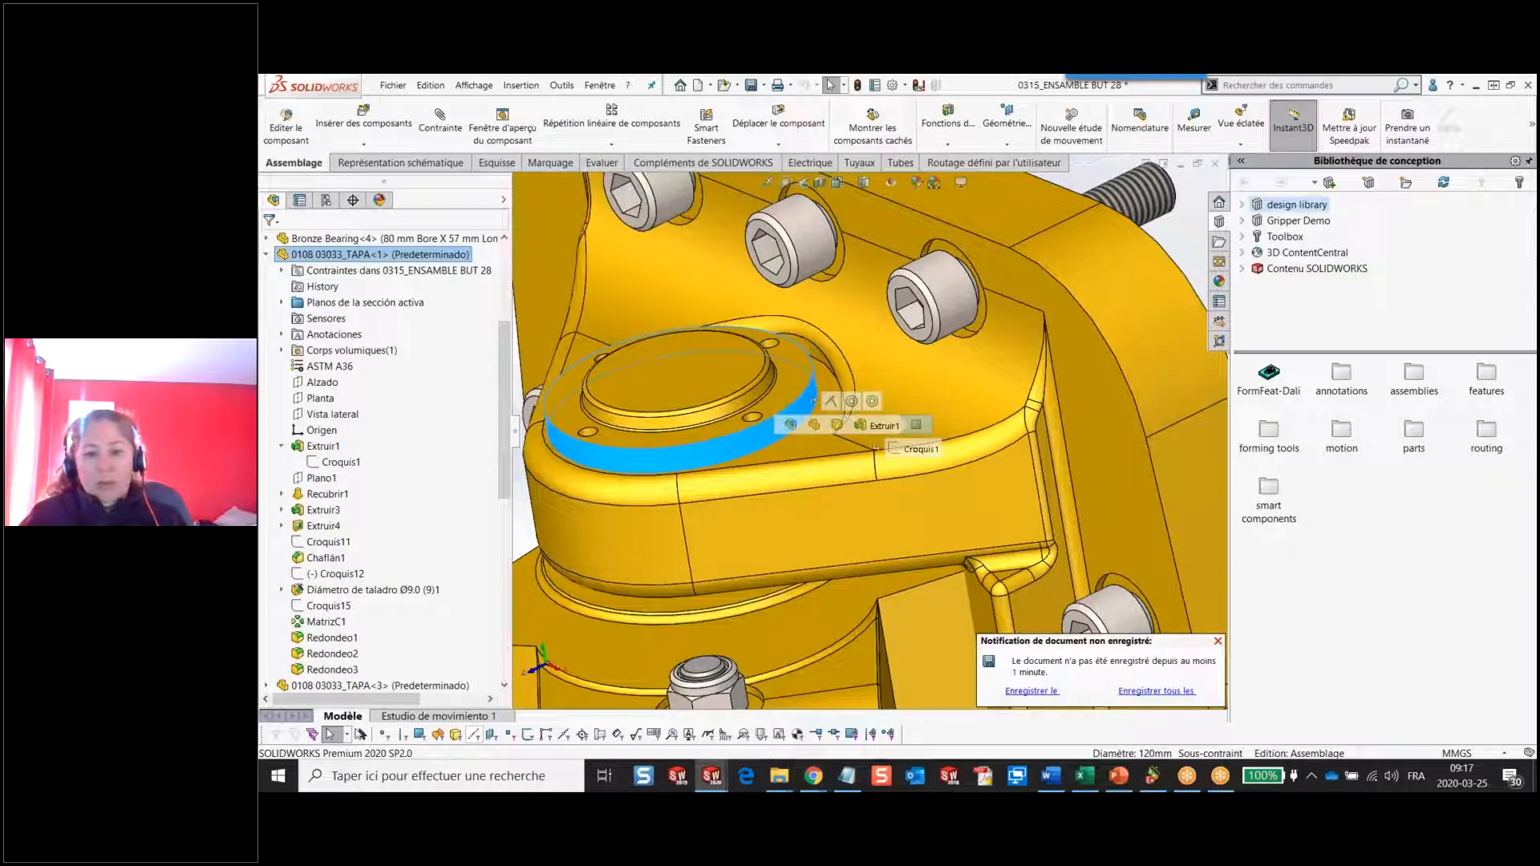
Open the cover's Extruir1 feature for editing from the breadcrumbs, cancel the edit and leave component editing.
click(754, 448)
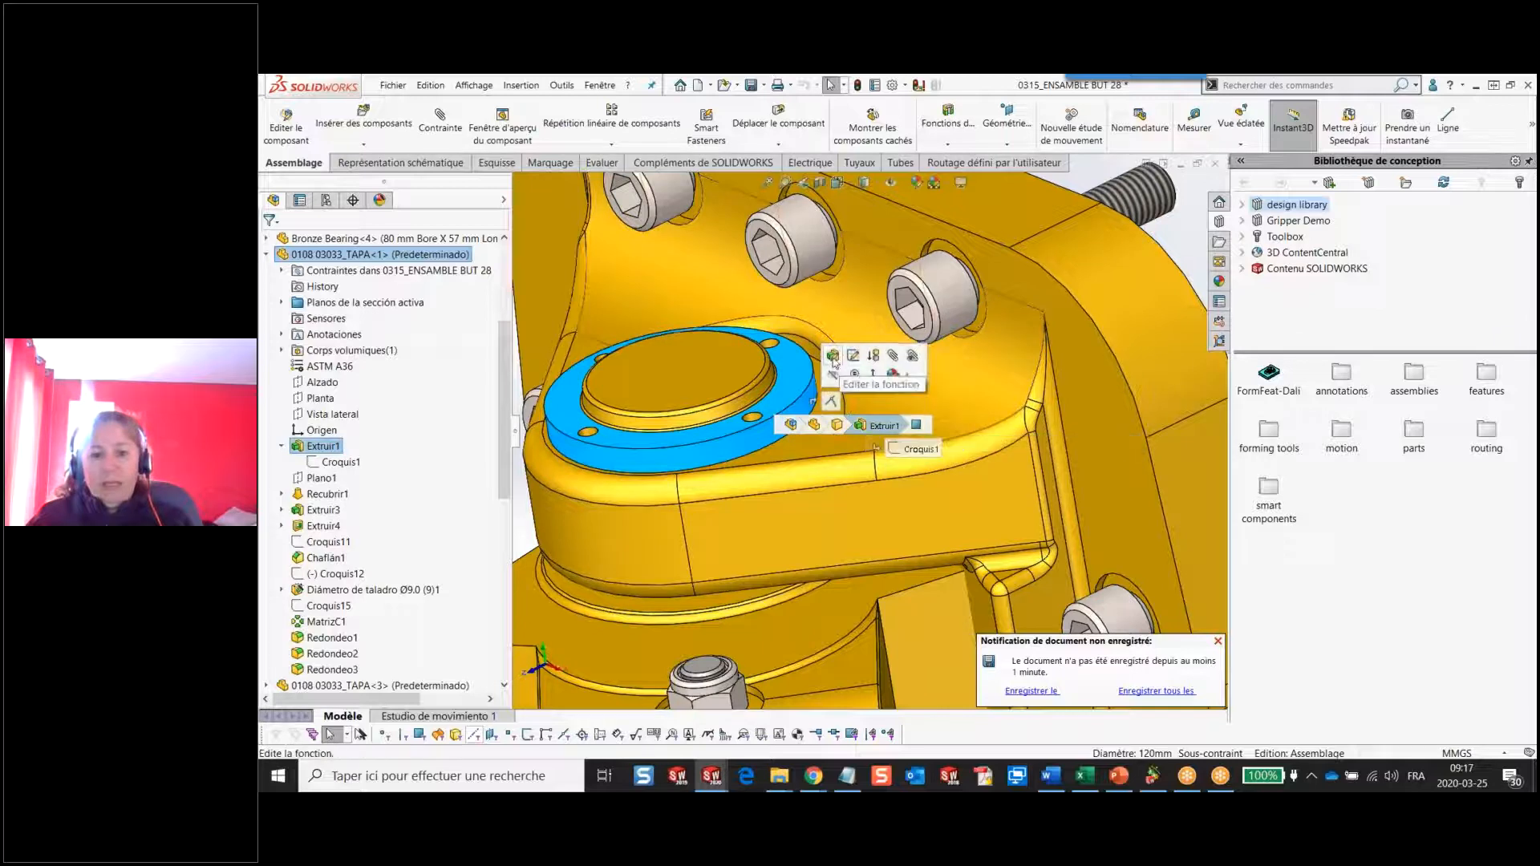
click(853, 356)
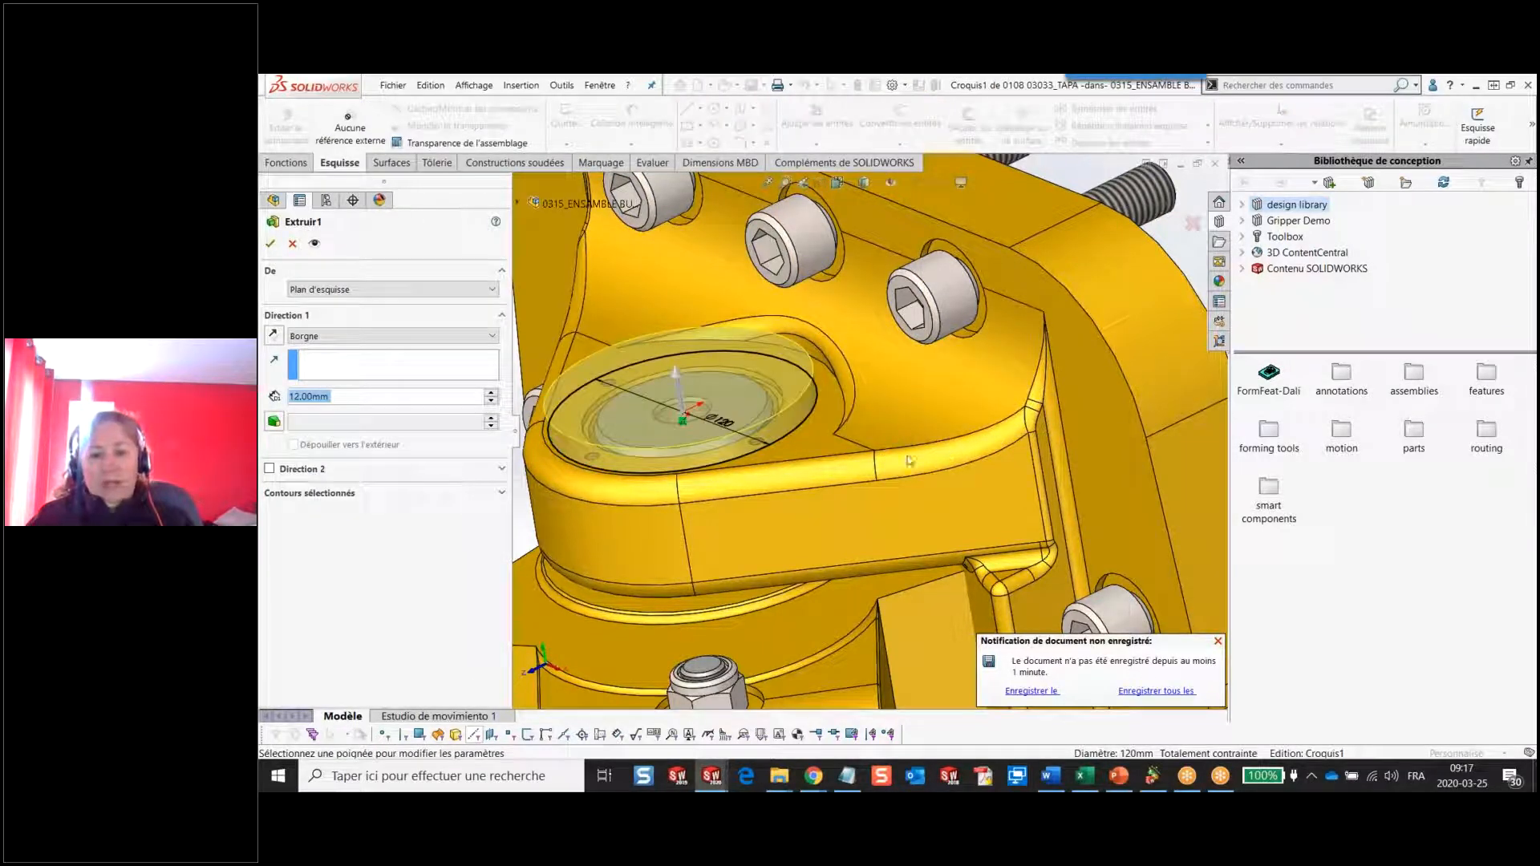
text(a)
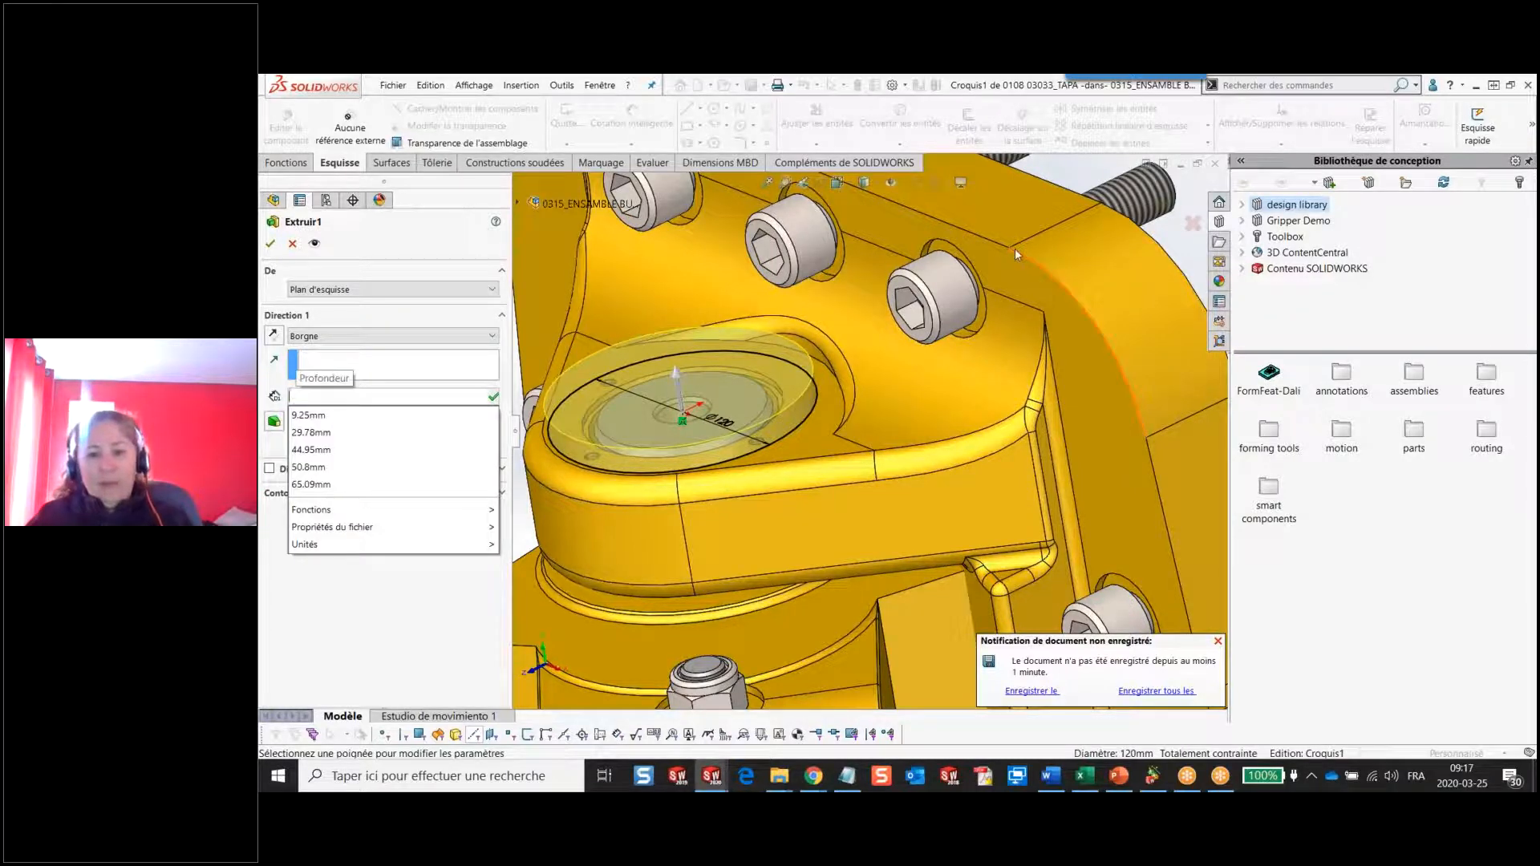
scroll(1014, 249, up, 2)
key(Return)
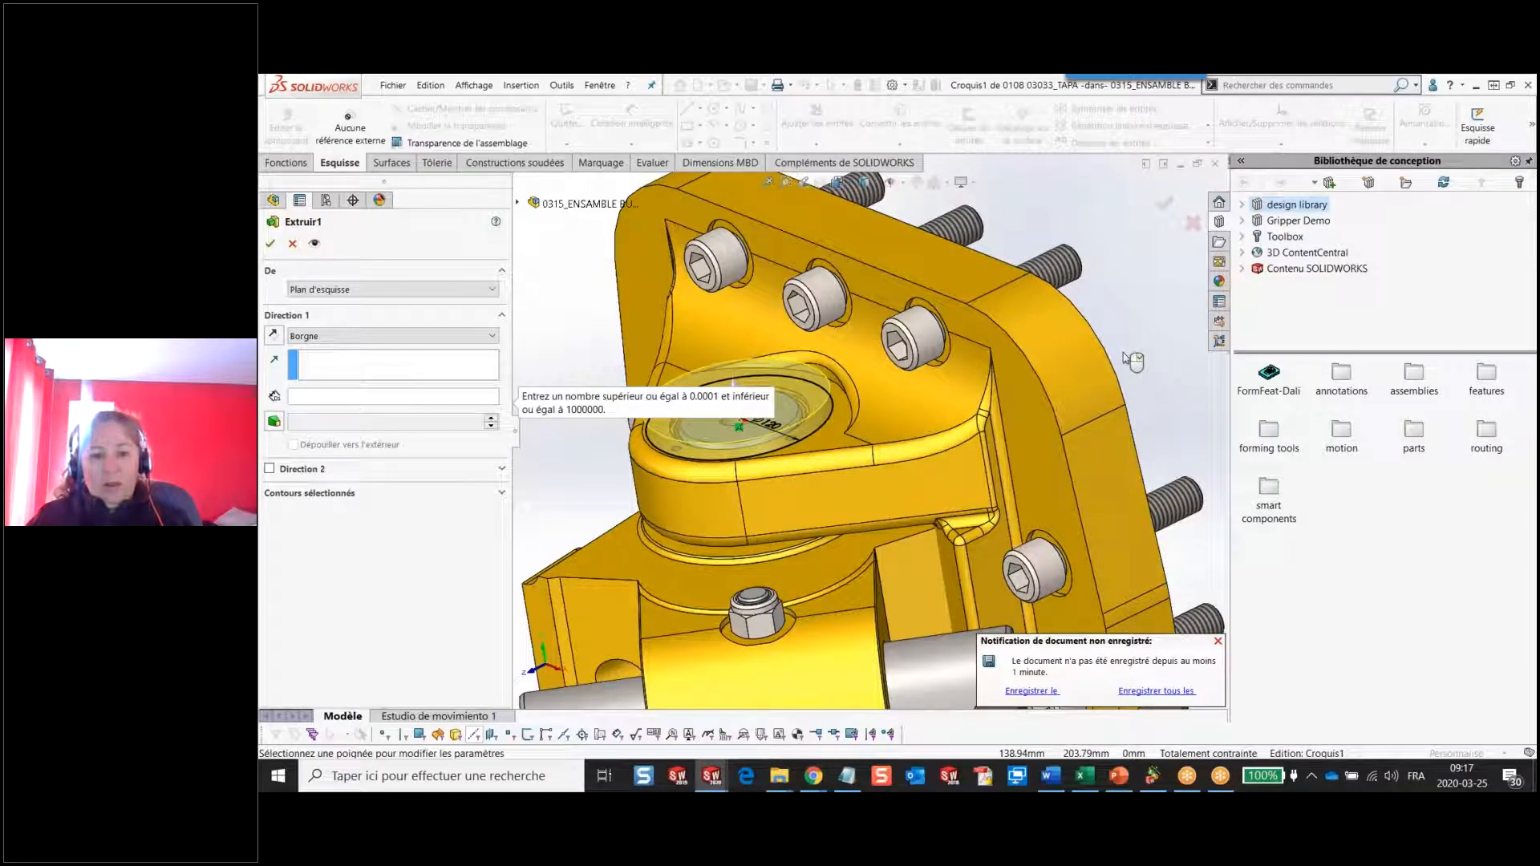
click(294, 243)
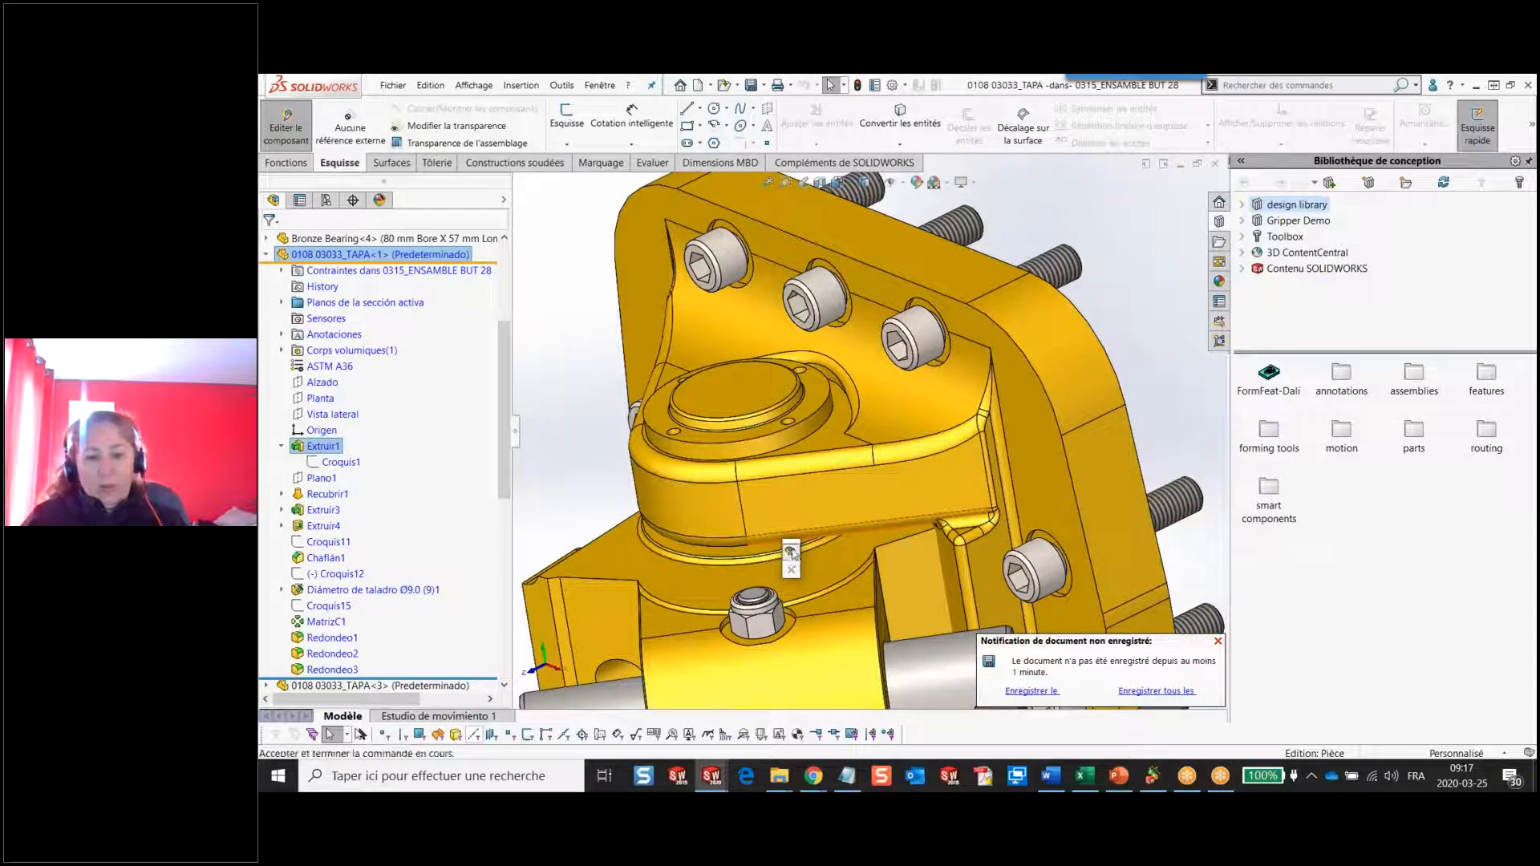
click(792, 552)
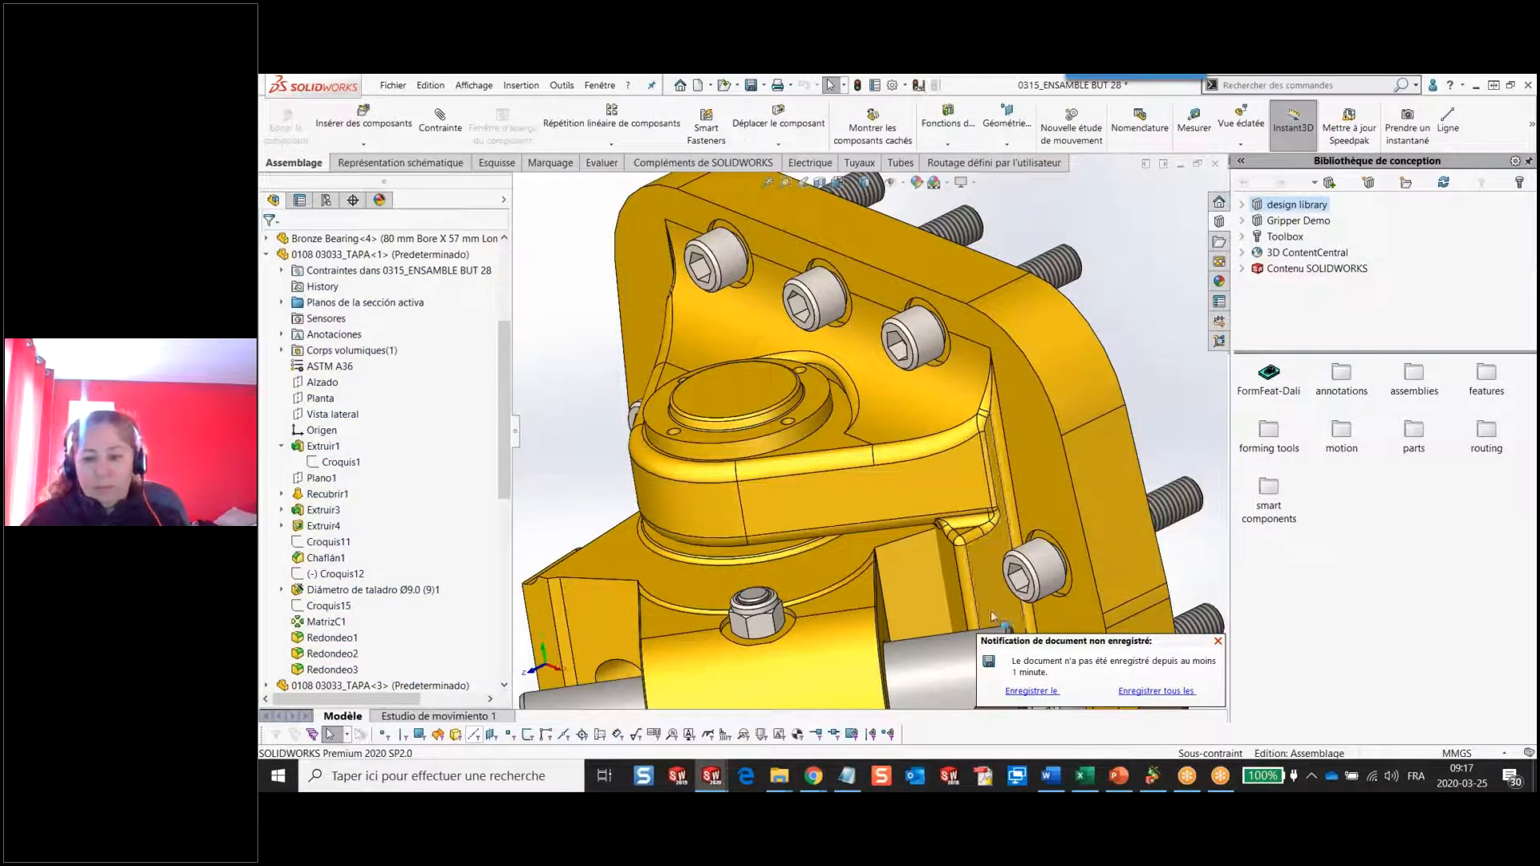
Switch to the PowerPoint presentation and advance to the slide covering the Performance and View system options.
click(1123, 778)
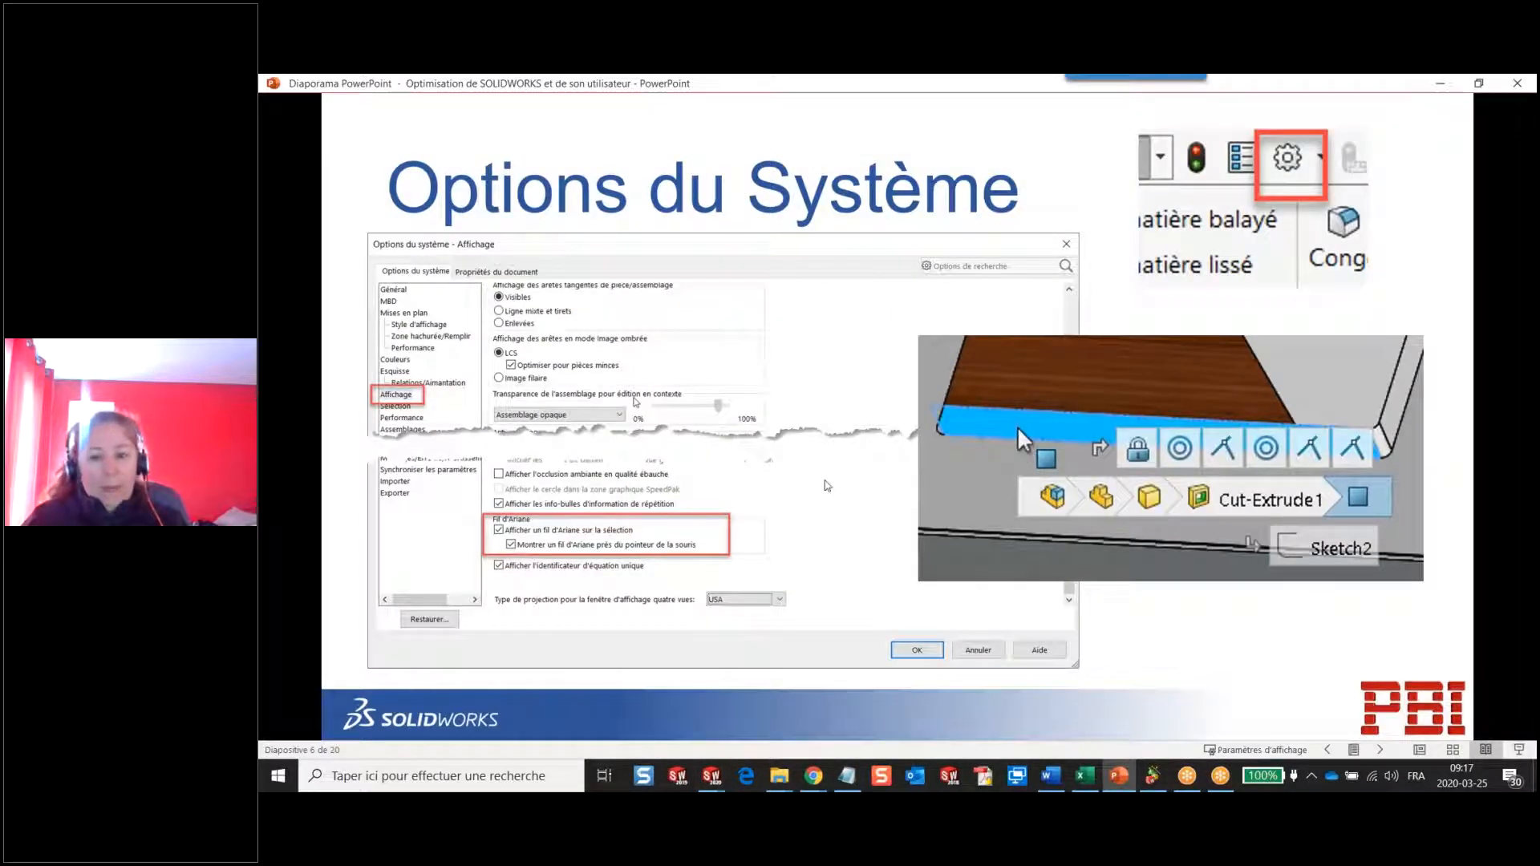
click(820, 478)
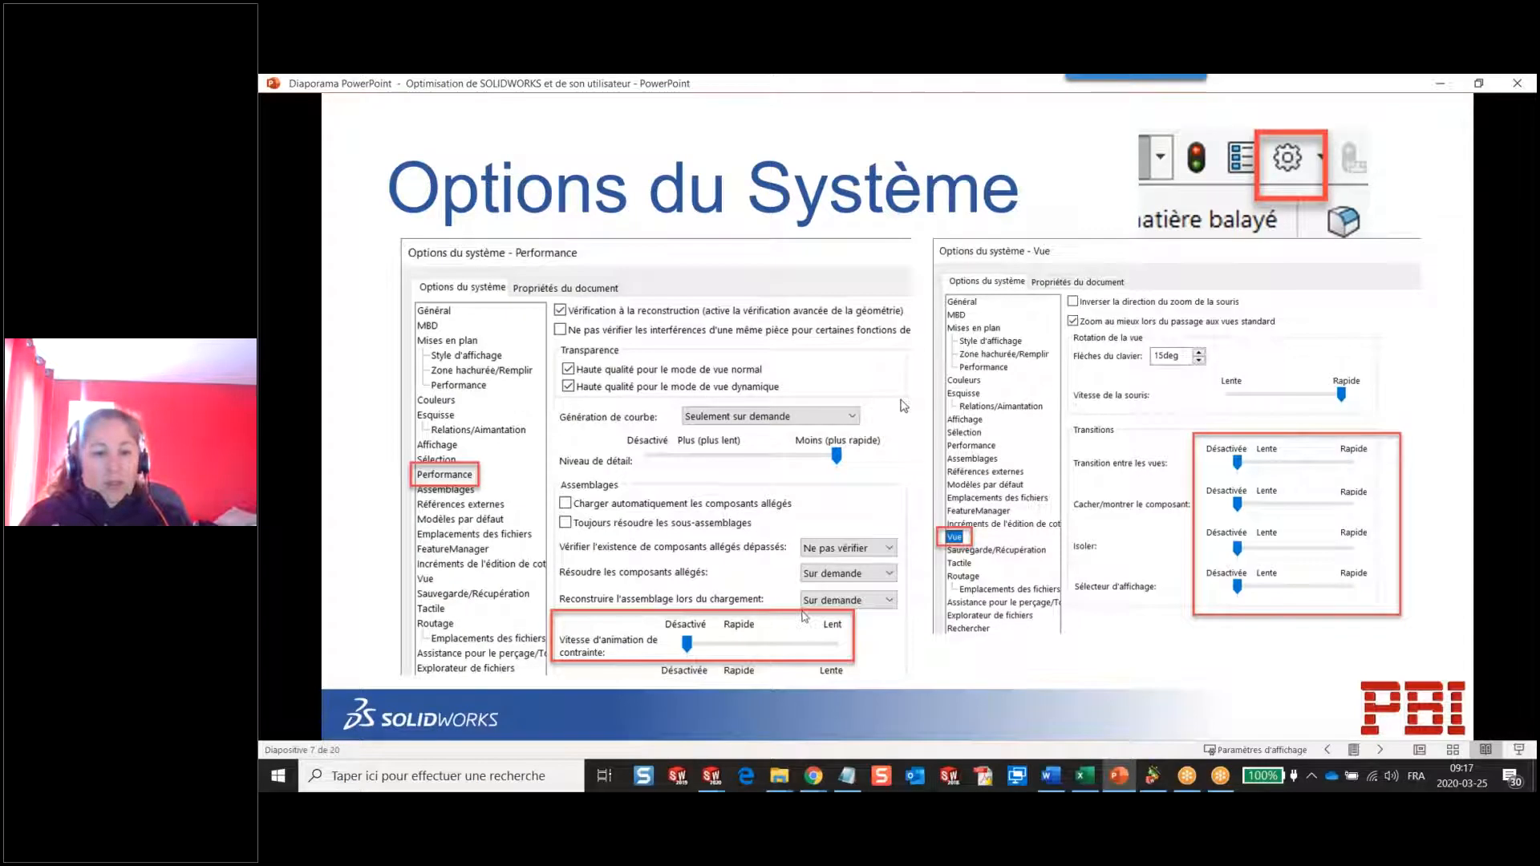
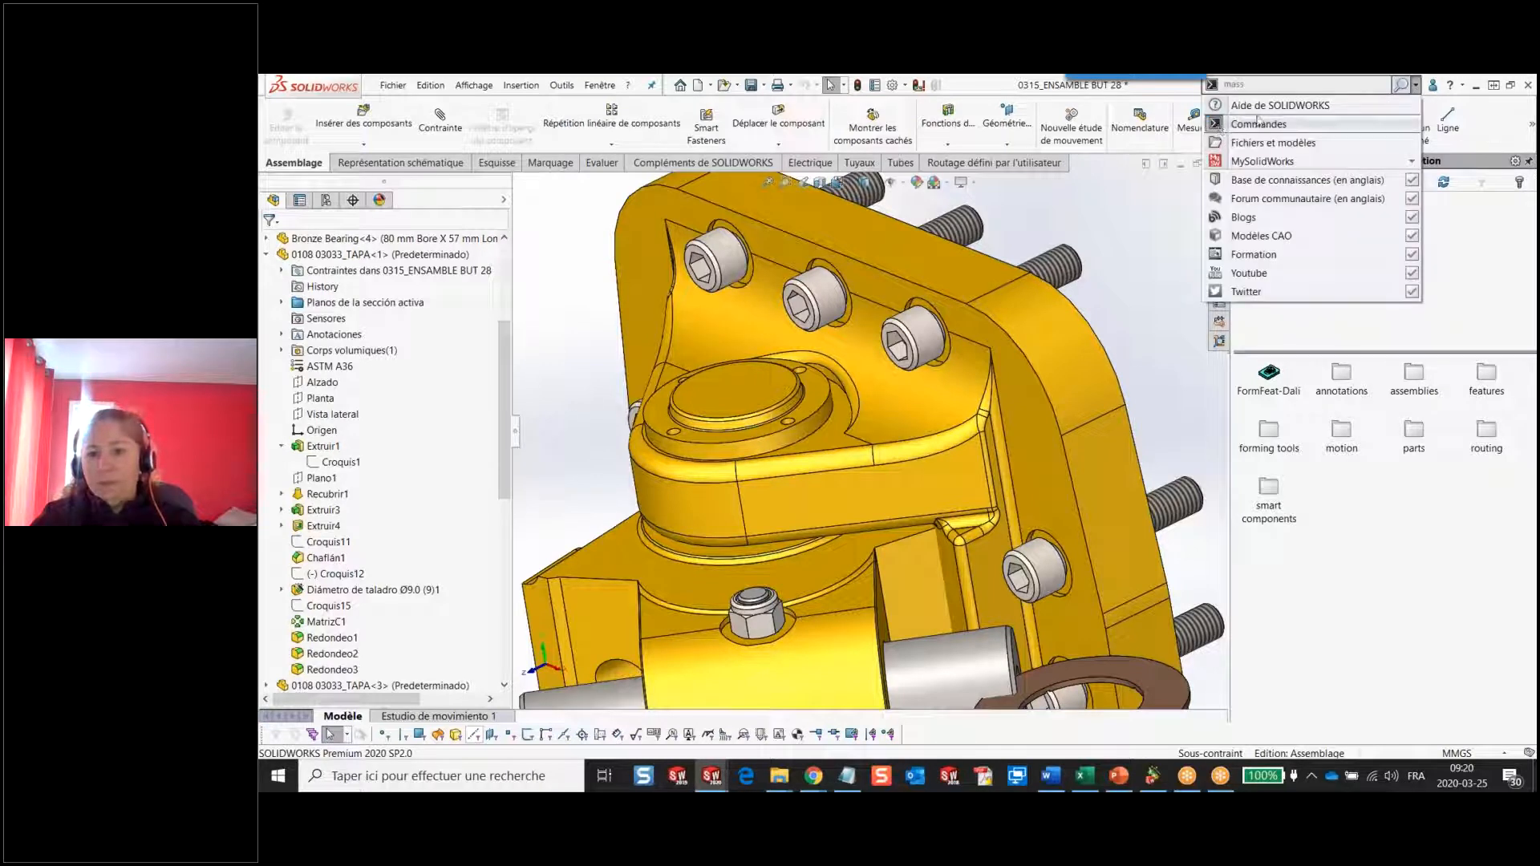
Search the SOLIDWORKS commands for "mass" and show where the Propriétés de masse command is located in the CommandManager.
click(1257, 123)
click(1275, 88)
text(mass)
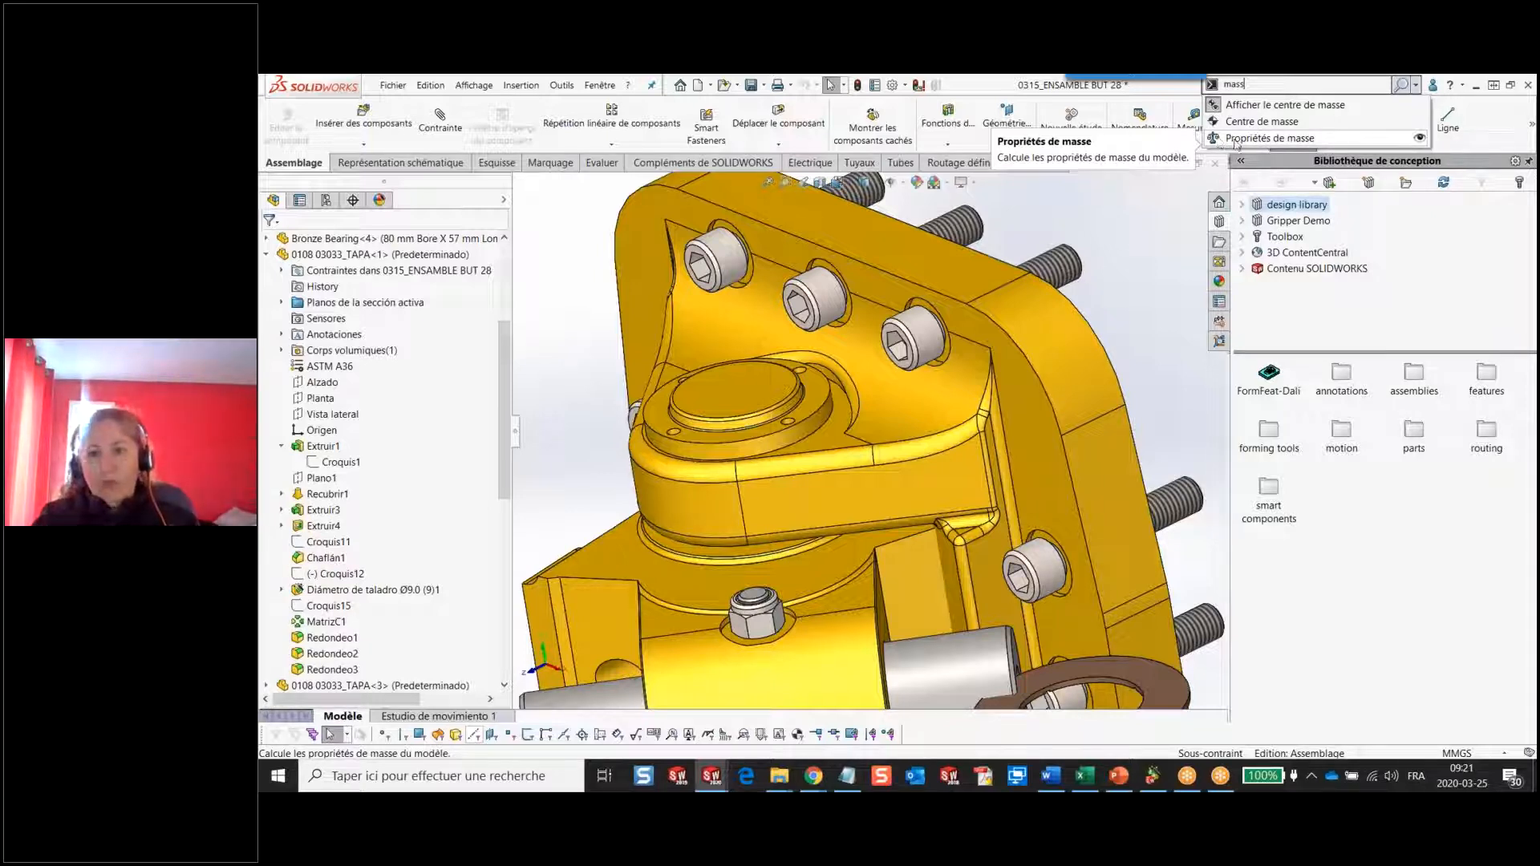
click(1420, 140)
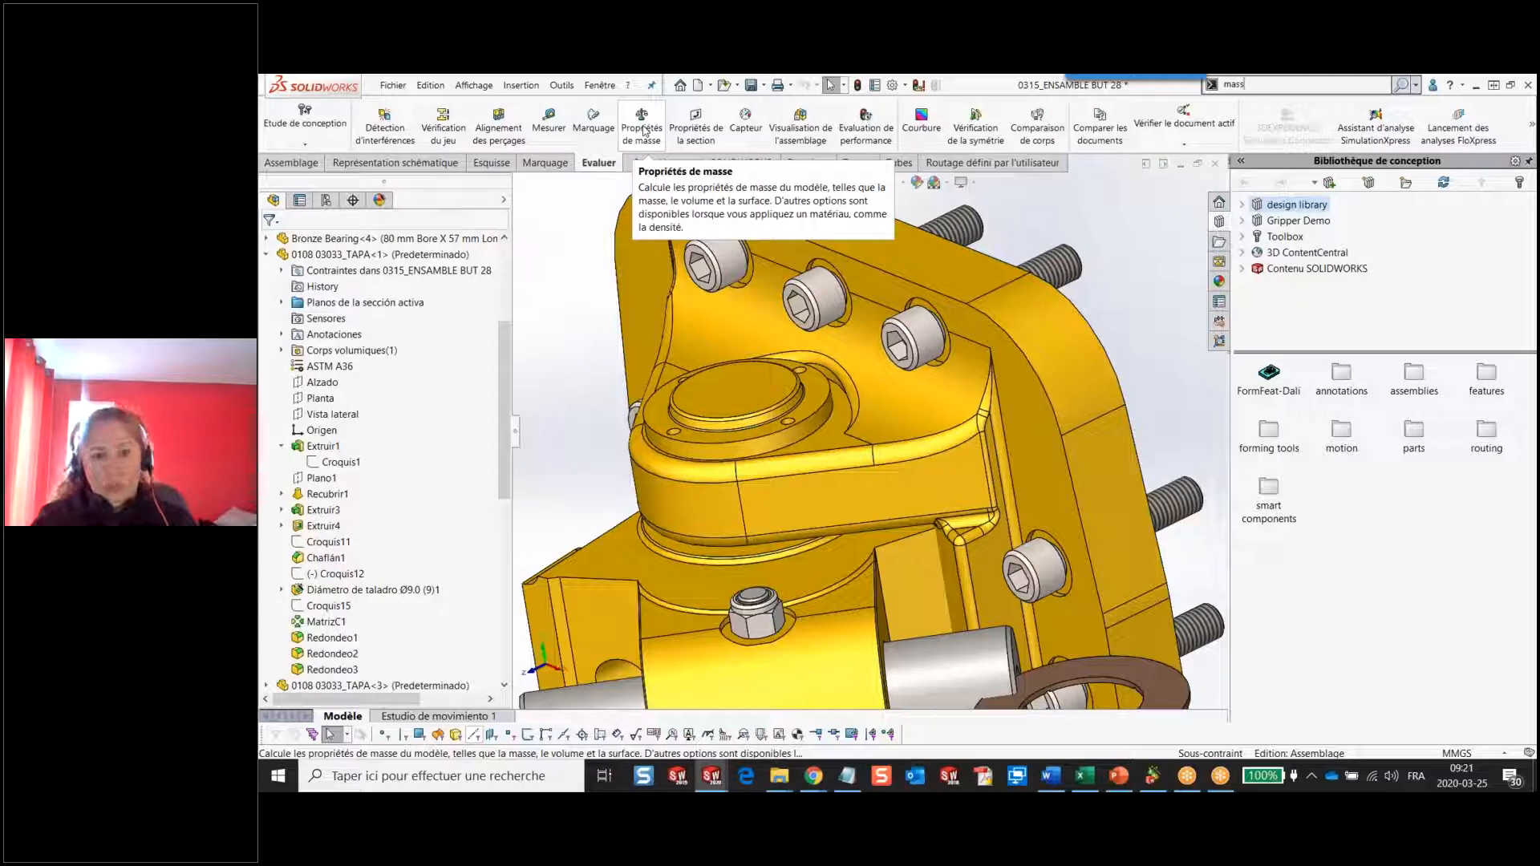
click(1265, 86)
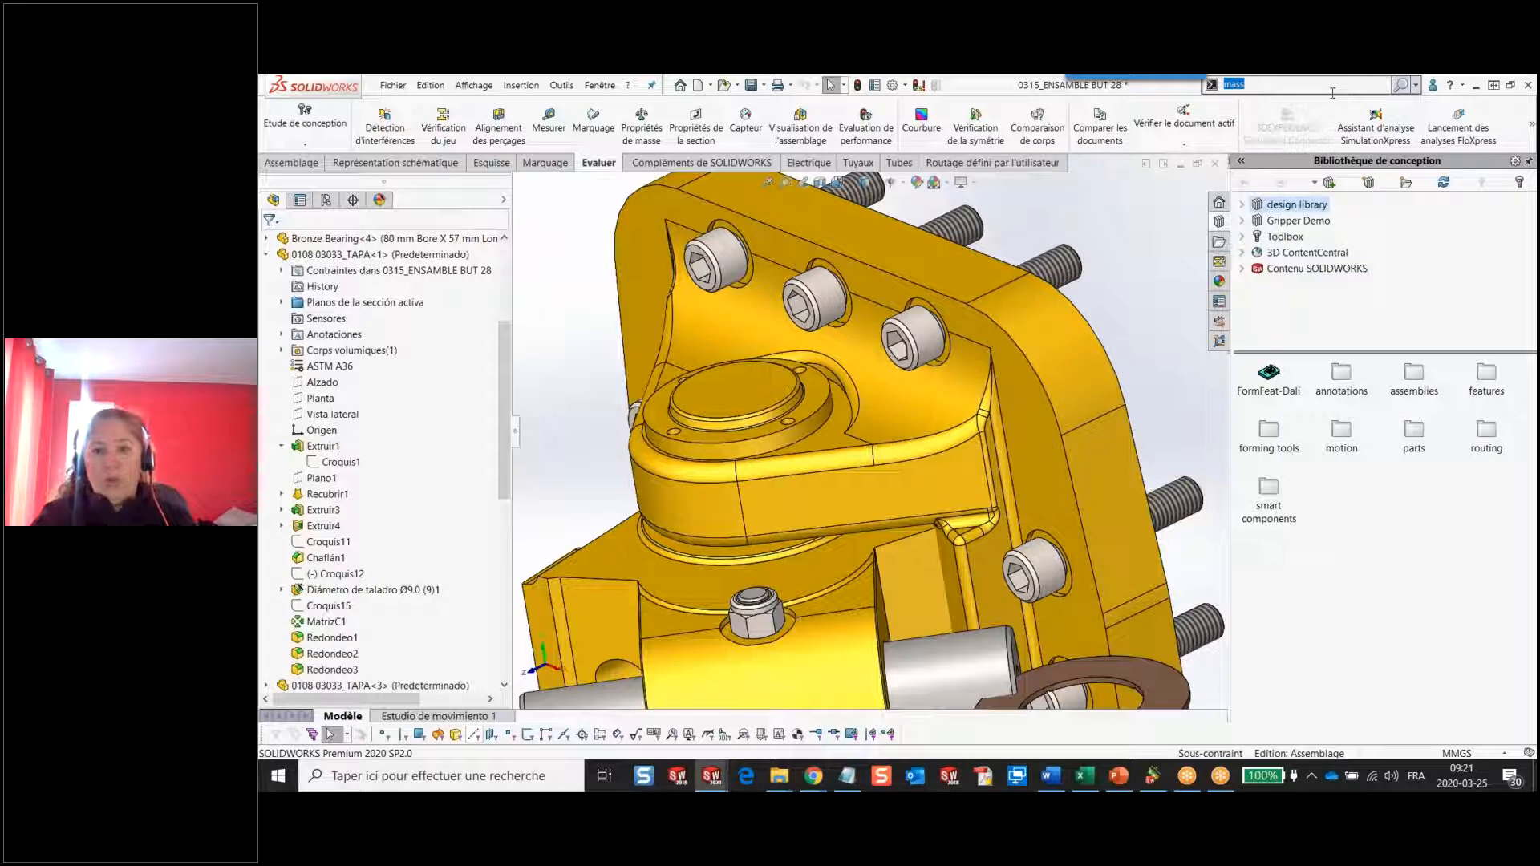
scroll(1068, 294, up, 3)
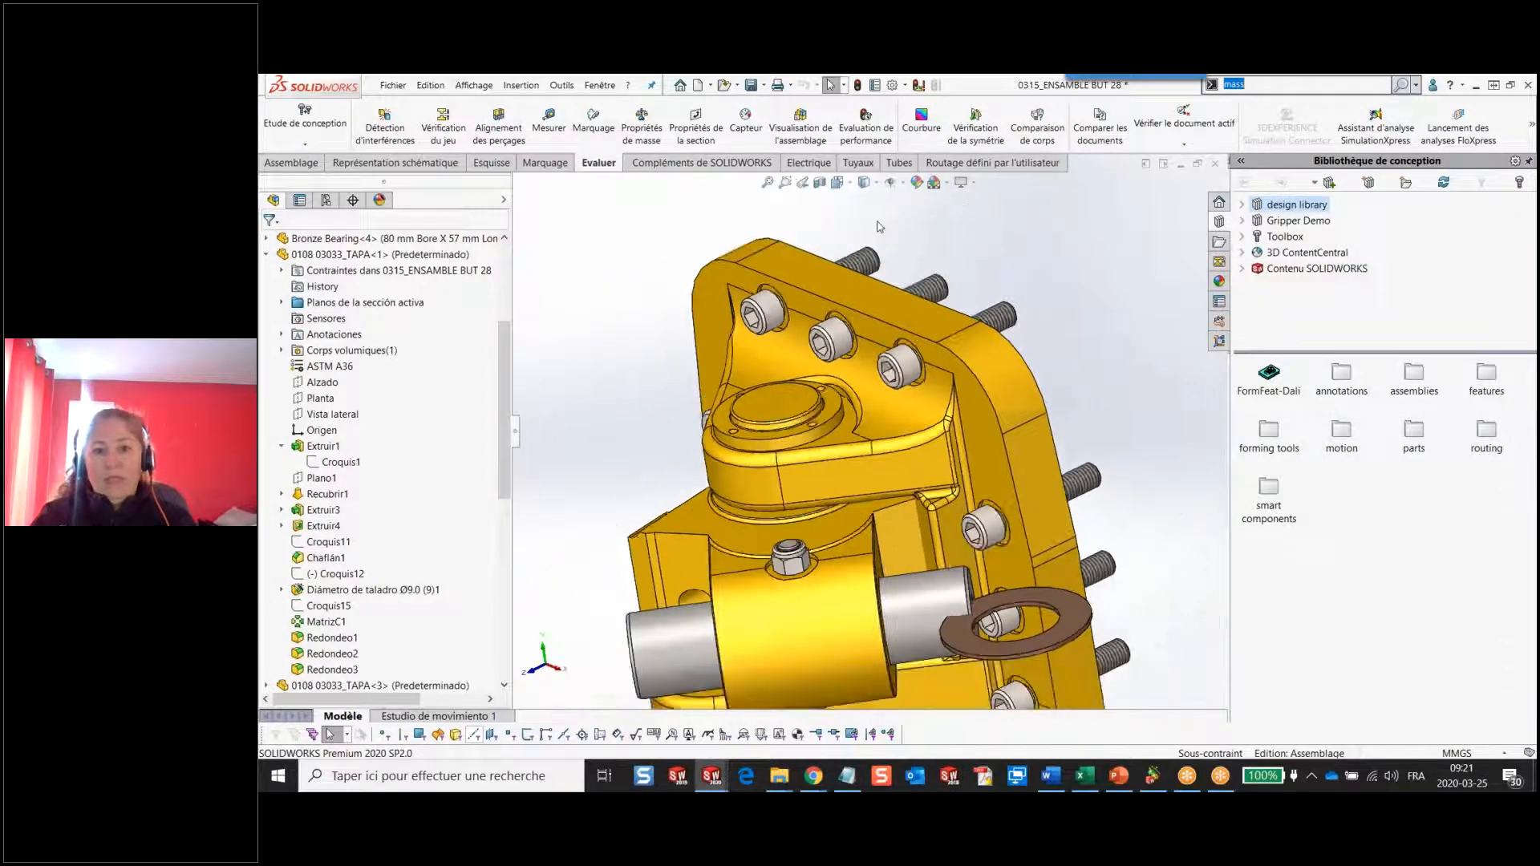
scroll(878, 227, down, 3)
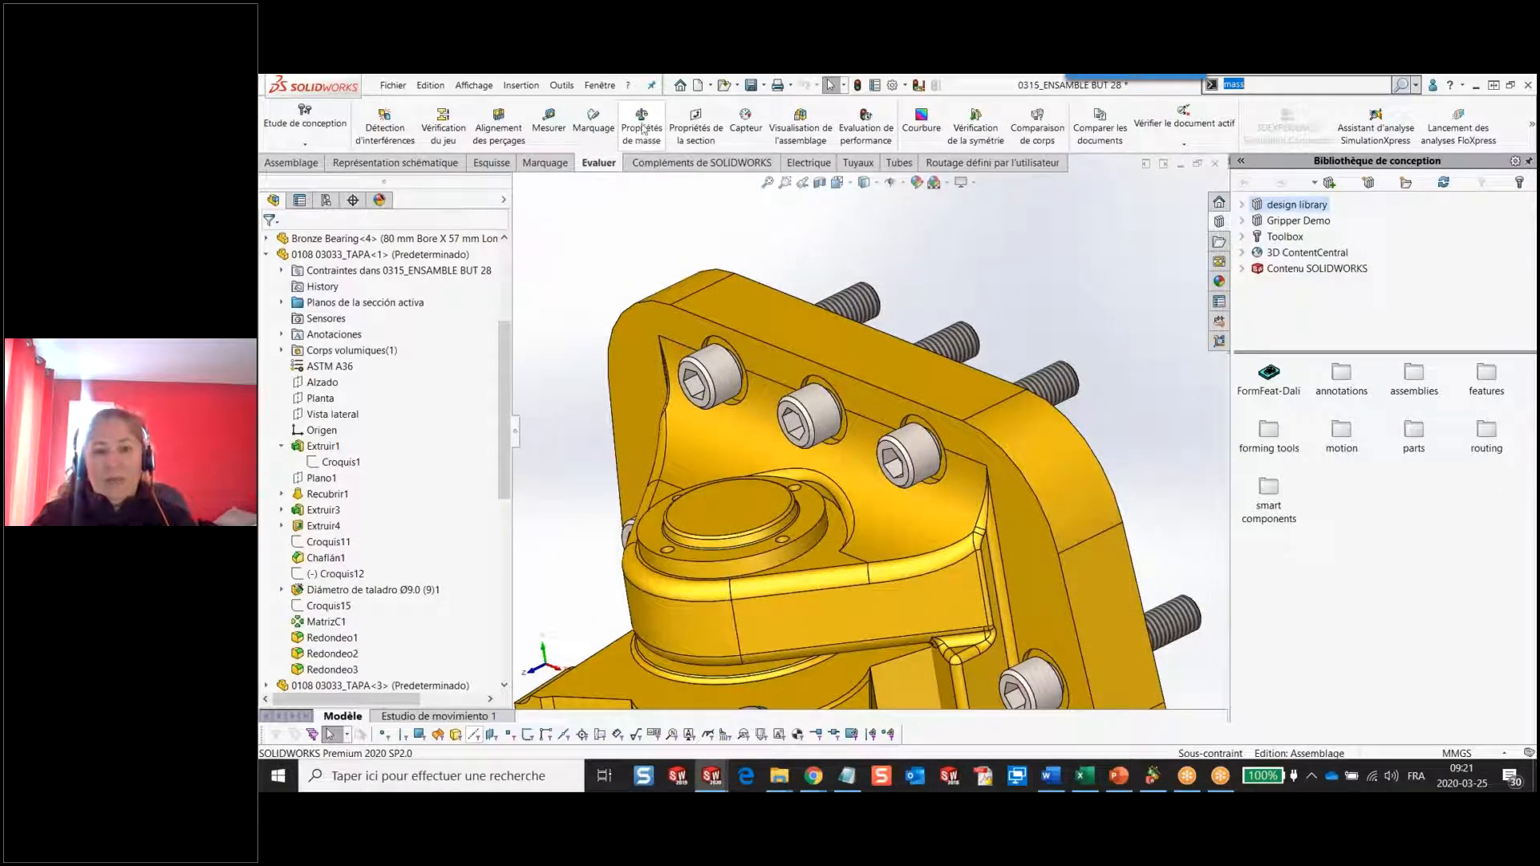
click(1246, 84)
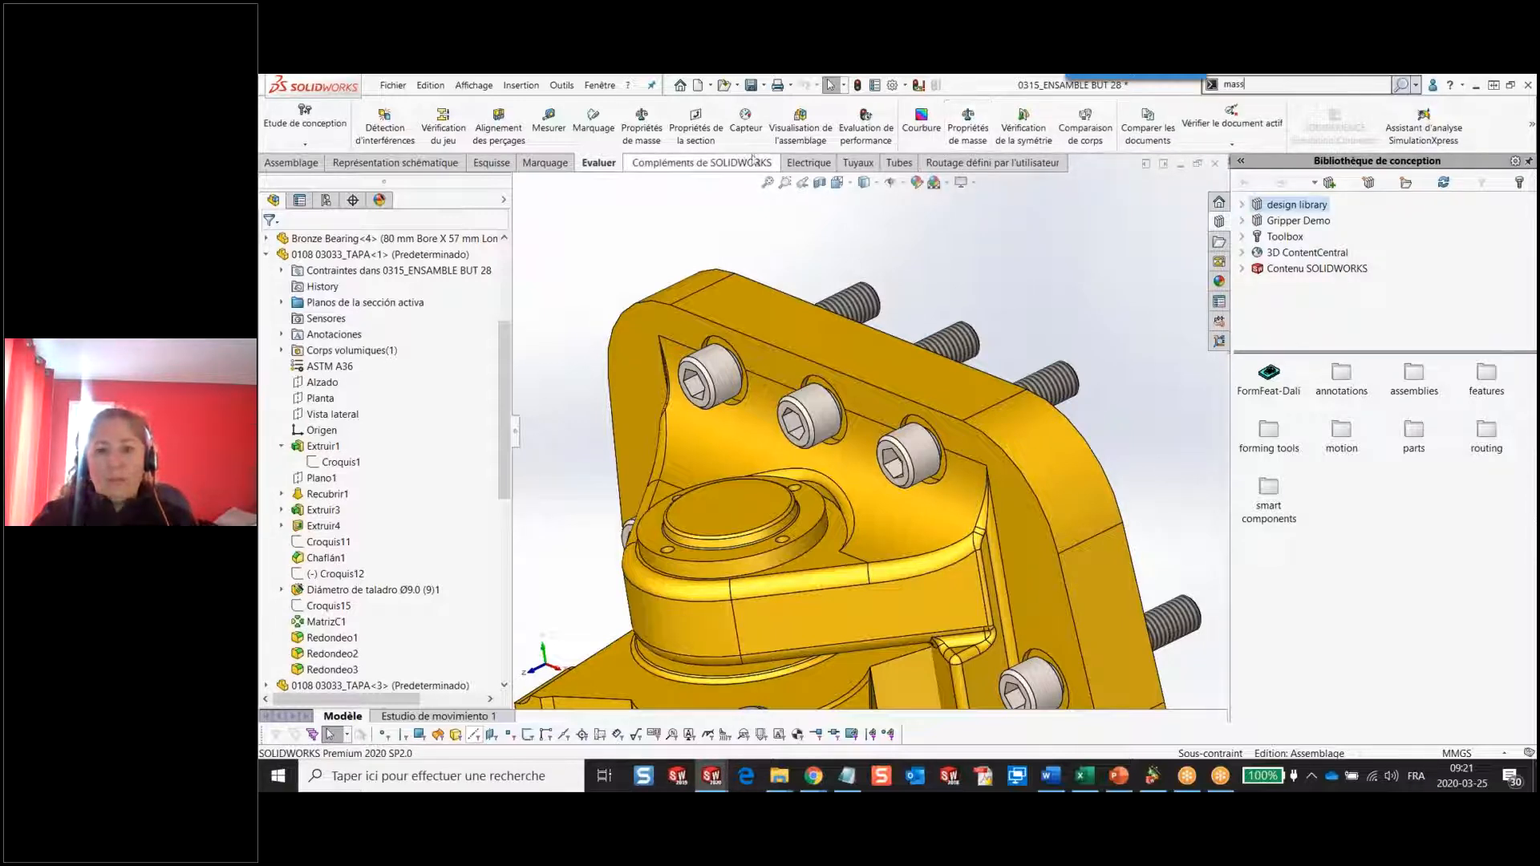
Search the commands for "mass" and add Propriétés de masse to the Assemblage commands, just before Répétition linéaire de composants.
click(293, 163)
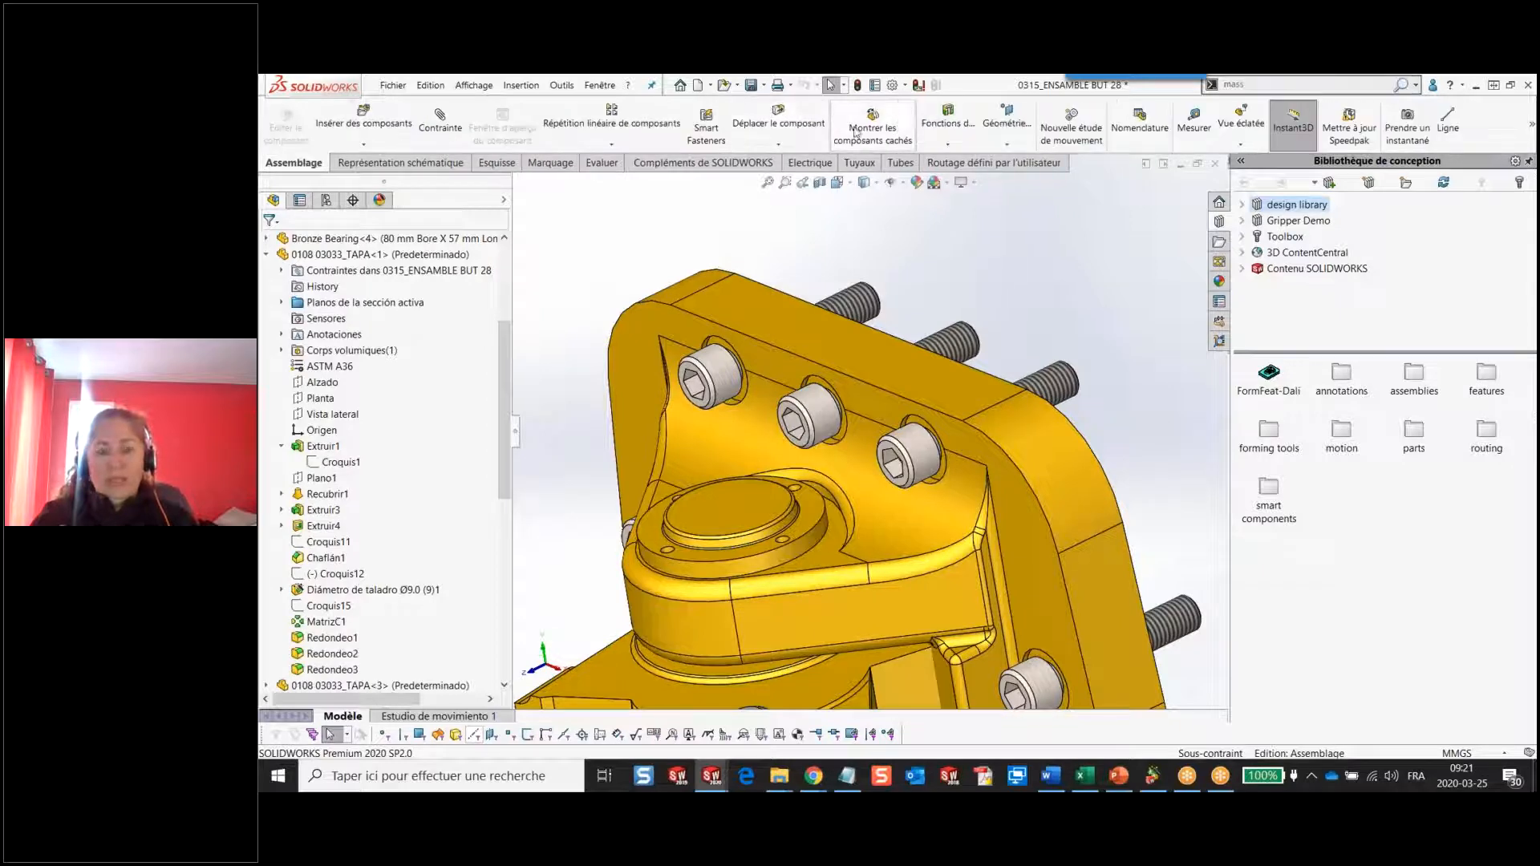
click(1303, 84)
text(mass)
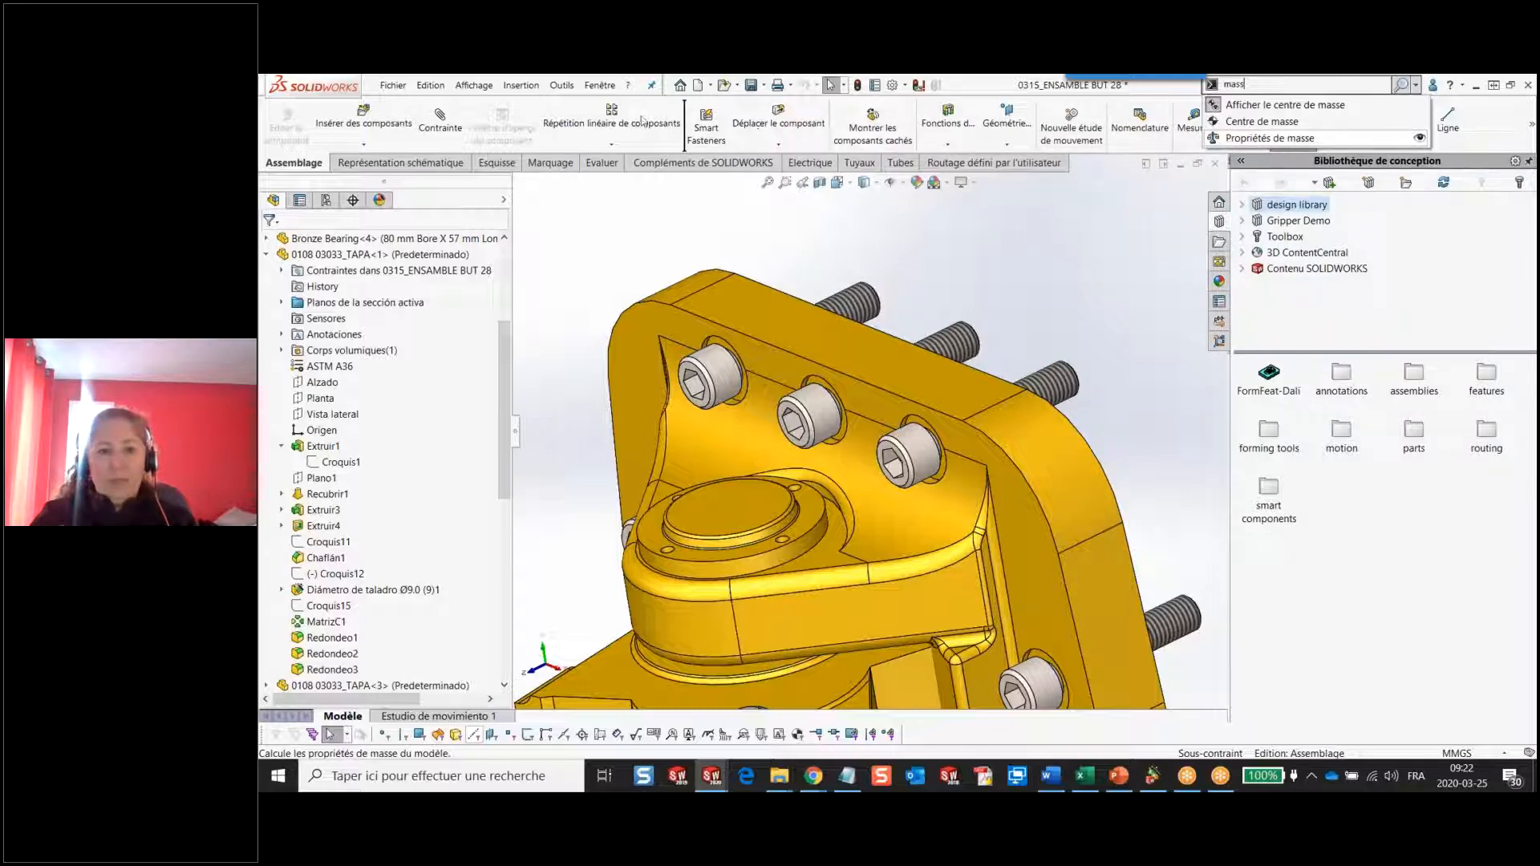
drag(551, 124, 553, 124)
Calculate the assembly's mass properties with the added command, close the results and compare the Evaluer commands with the Assemblage ones.
click(565, 127)
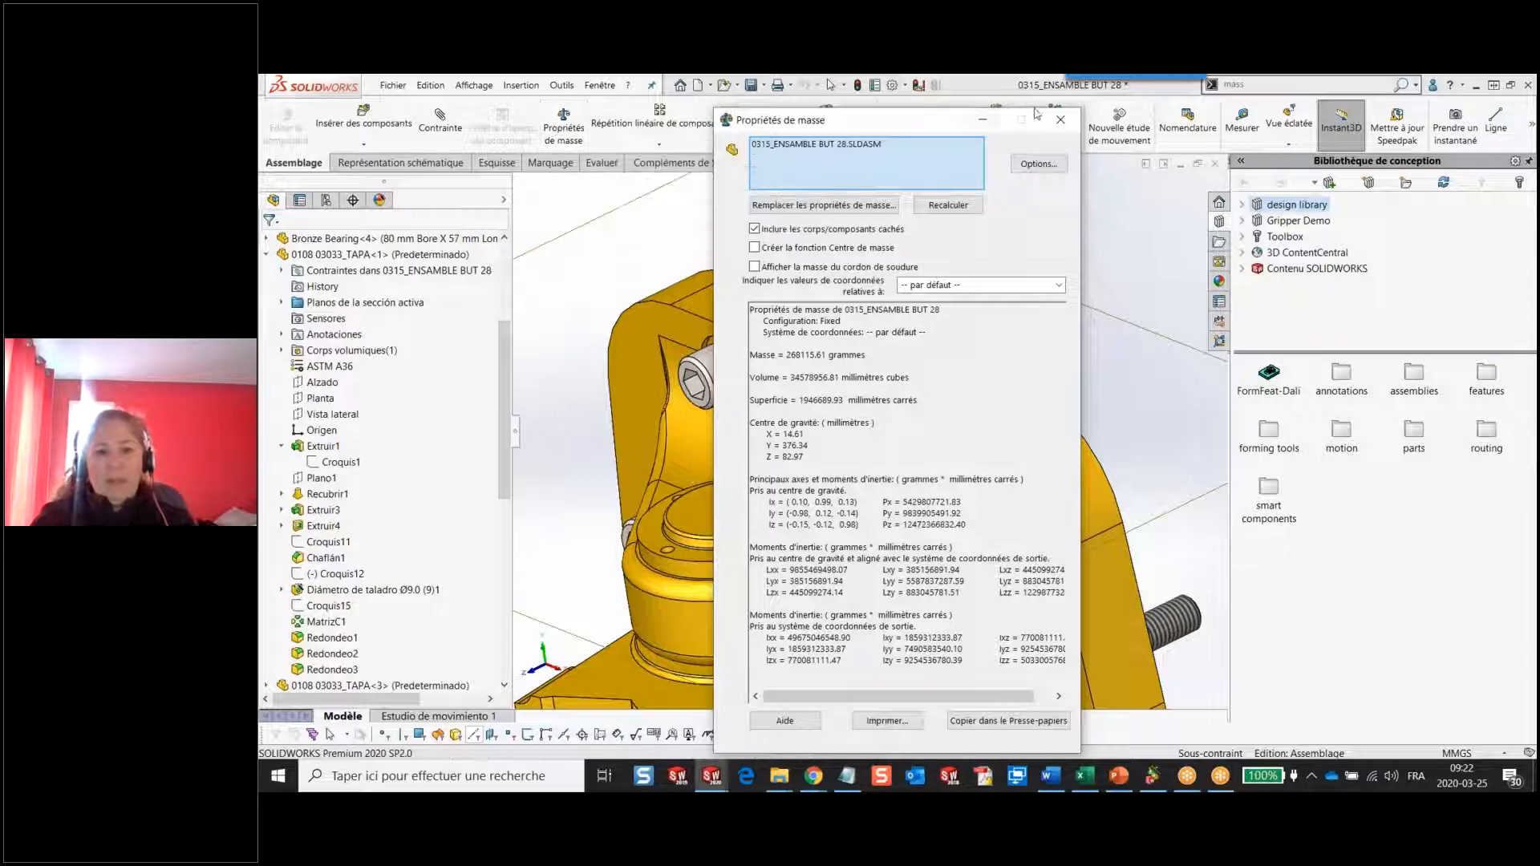
click(1060, 120)
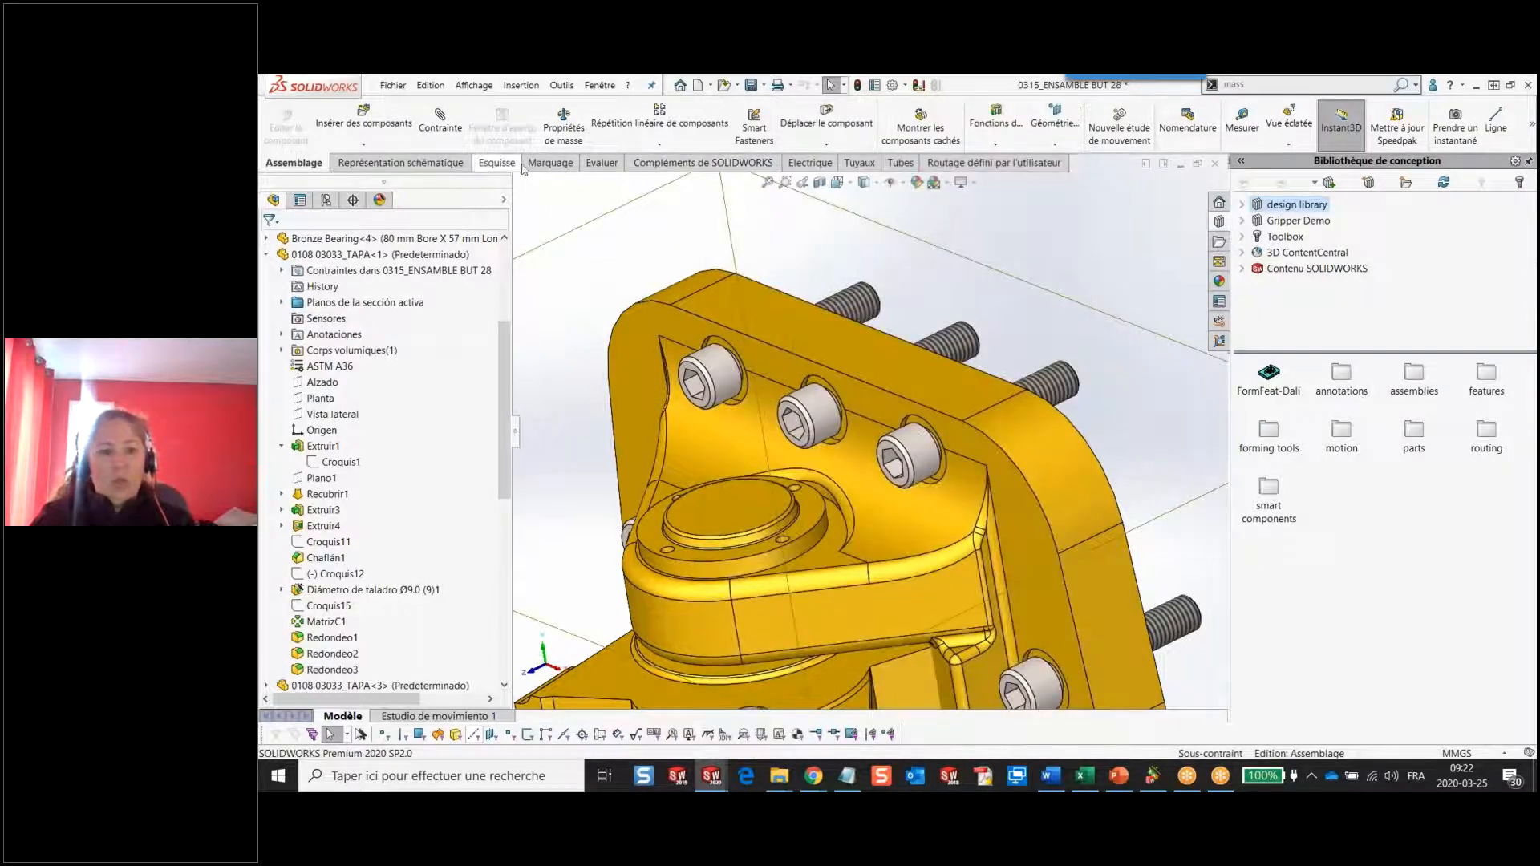
click(606, 165)
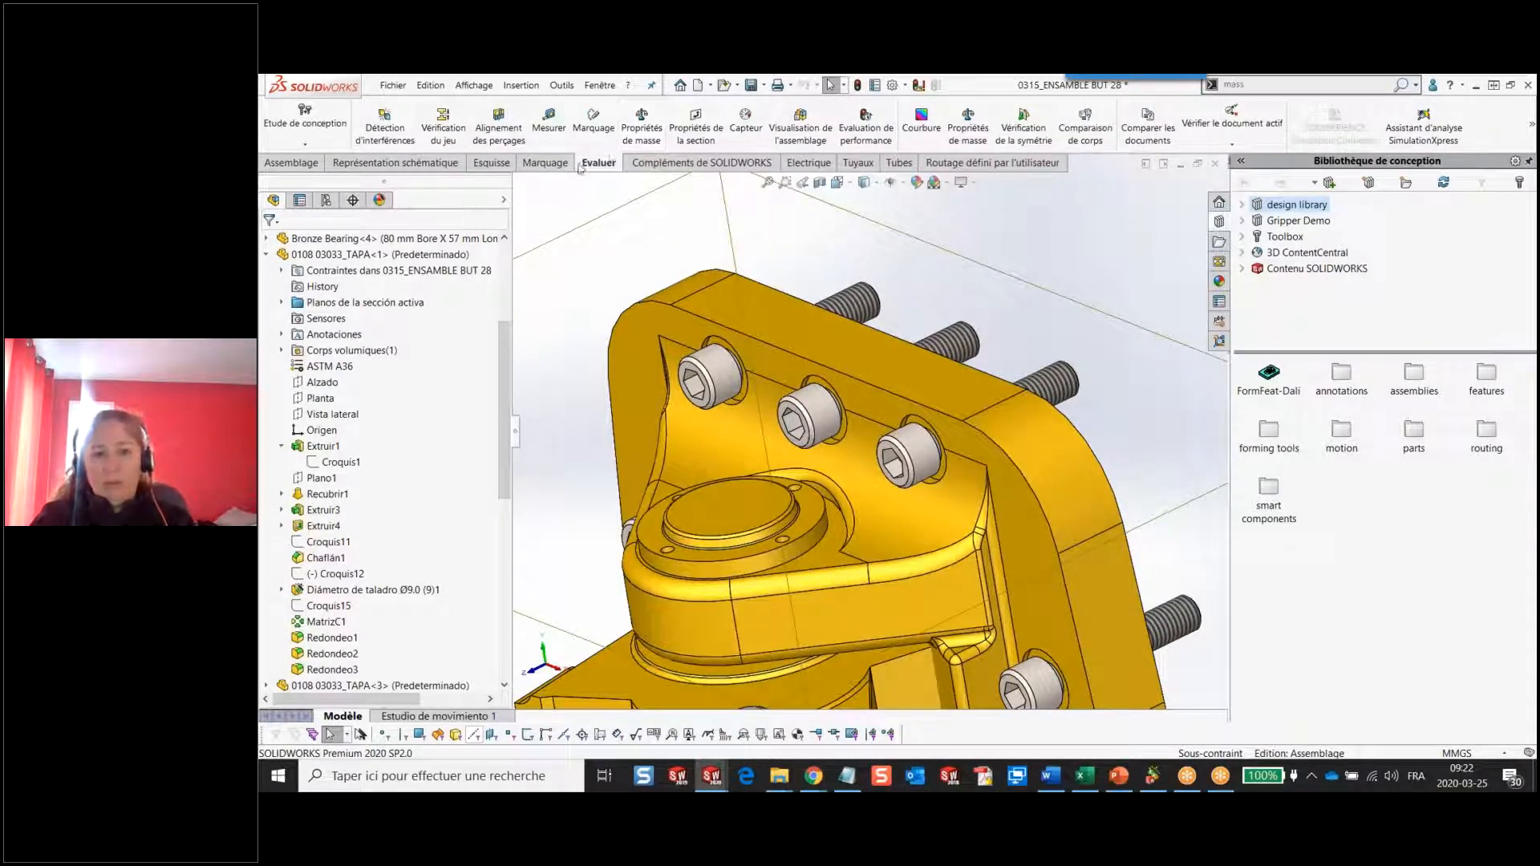
click(291, 162)
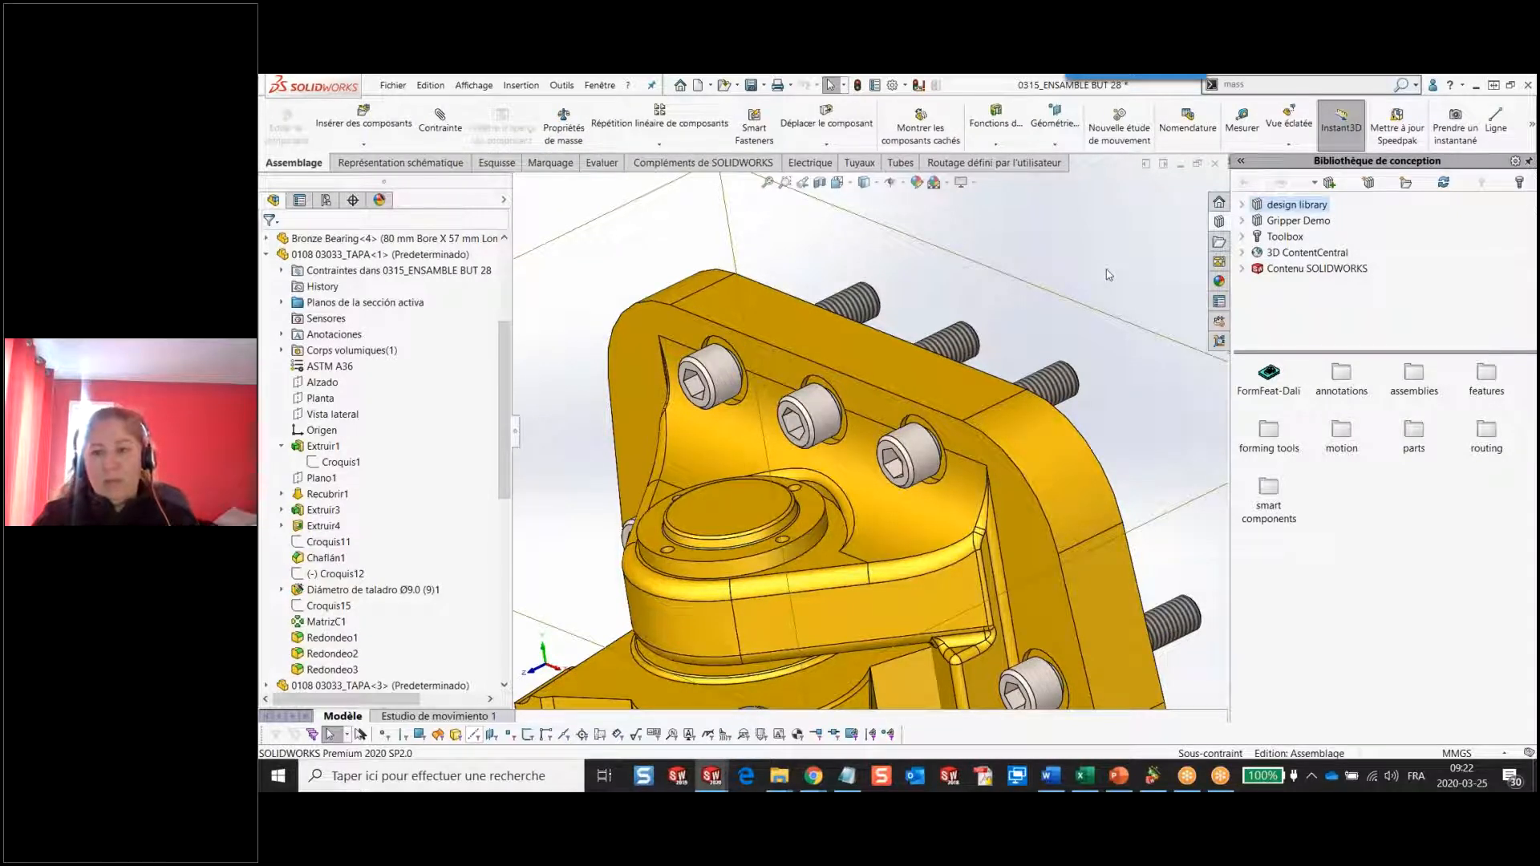
Search the commands for "esqui" and dismiss the suggestions without running any of them.
click(1271, 84)
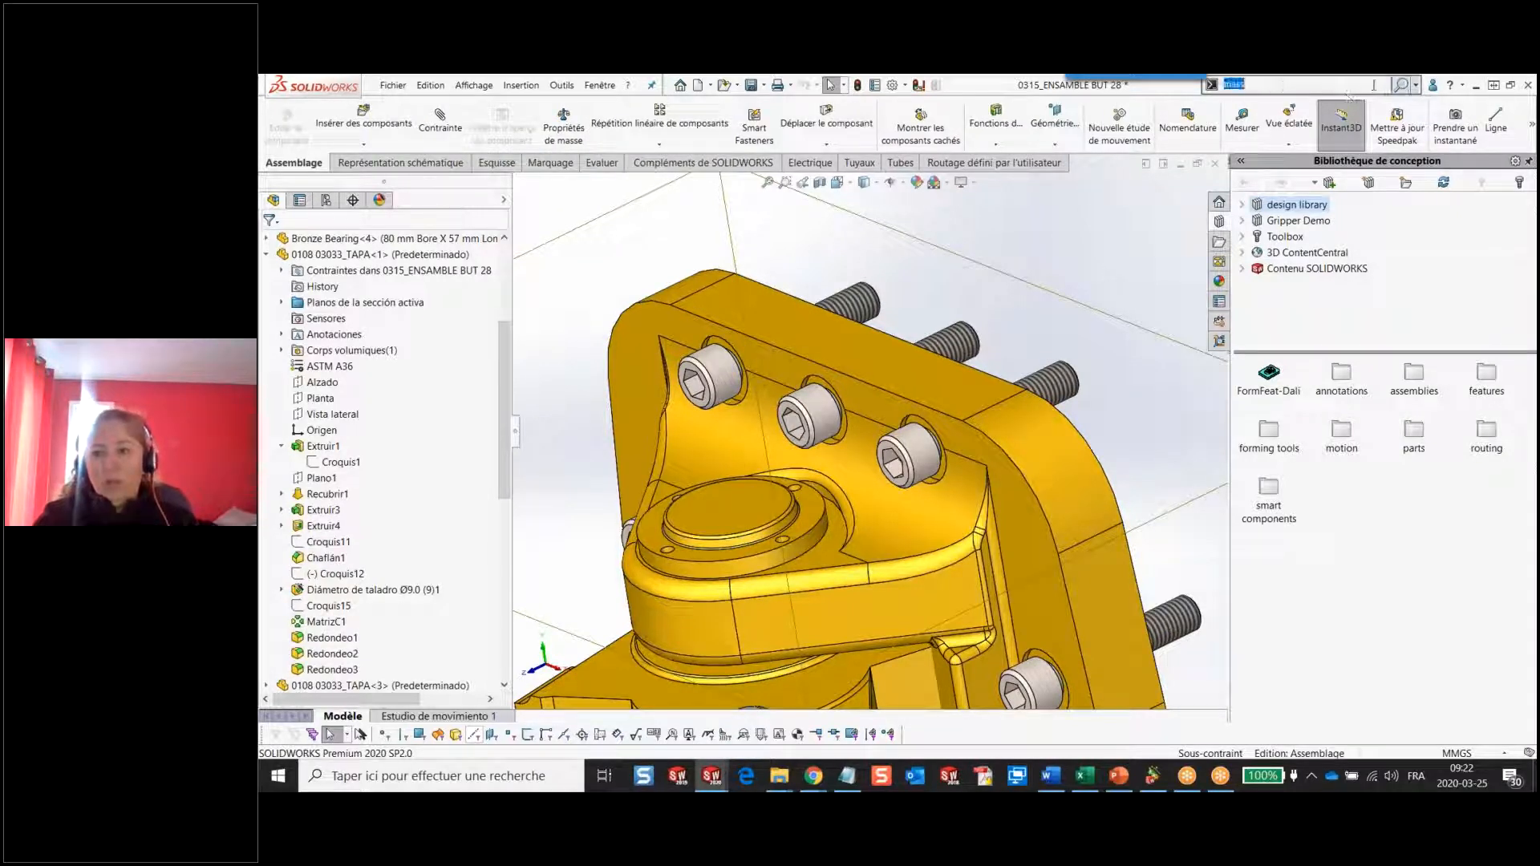
text(esqui)
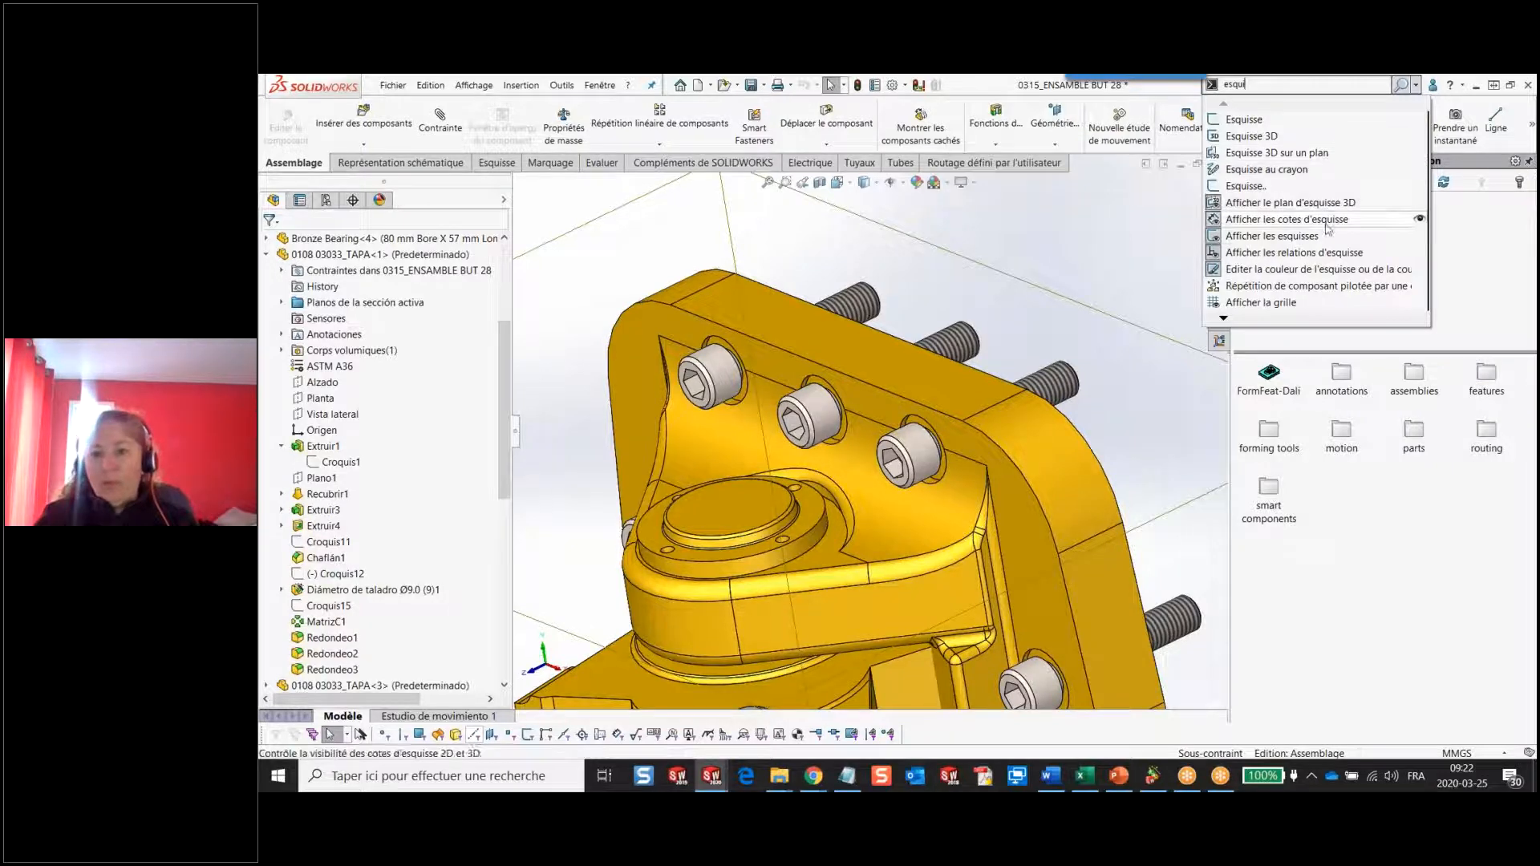
click(1122, 260)
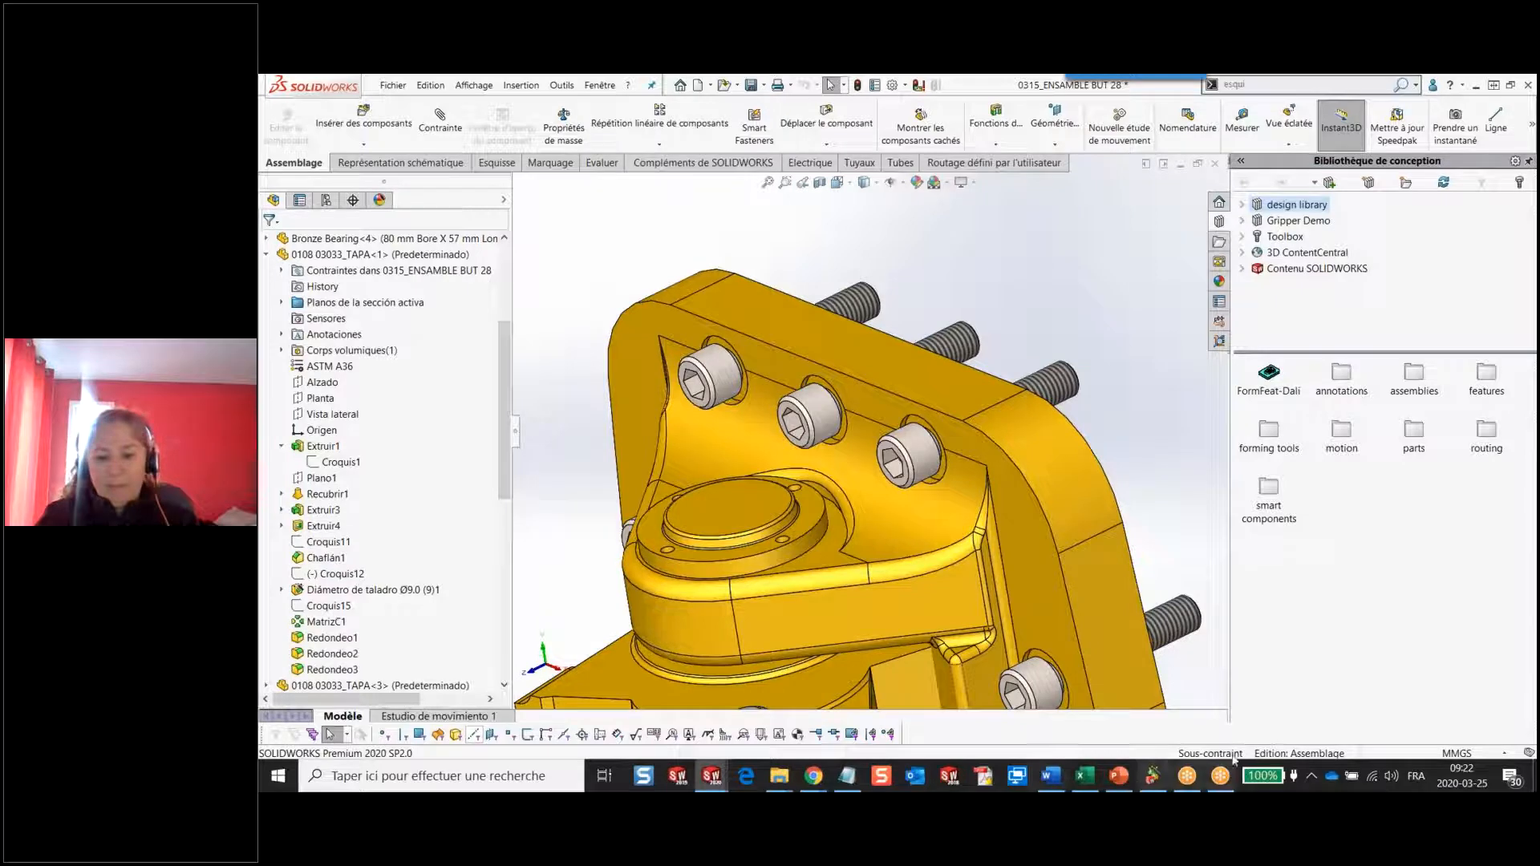
Switch to the PowerPoint presentation, advance to the slide "Personnalisation de votre interface" and minimize the presentation.
click(1121, 776)
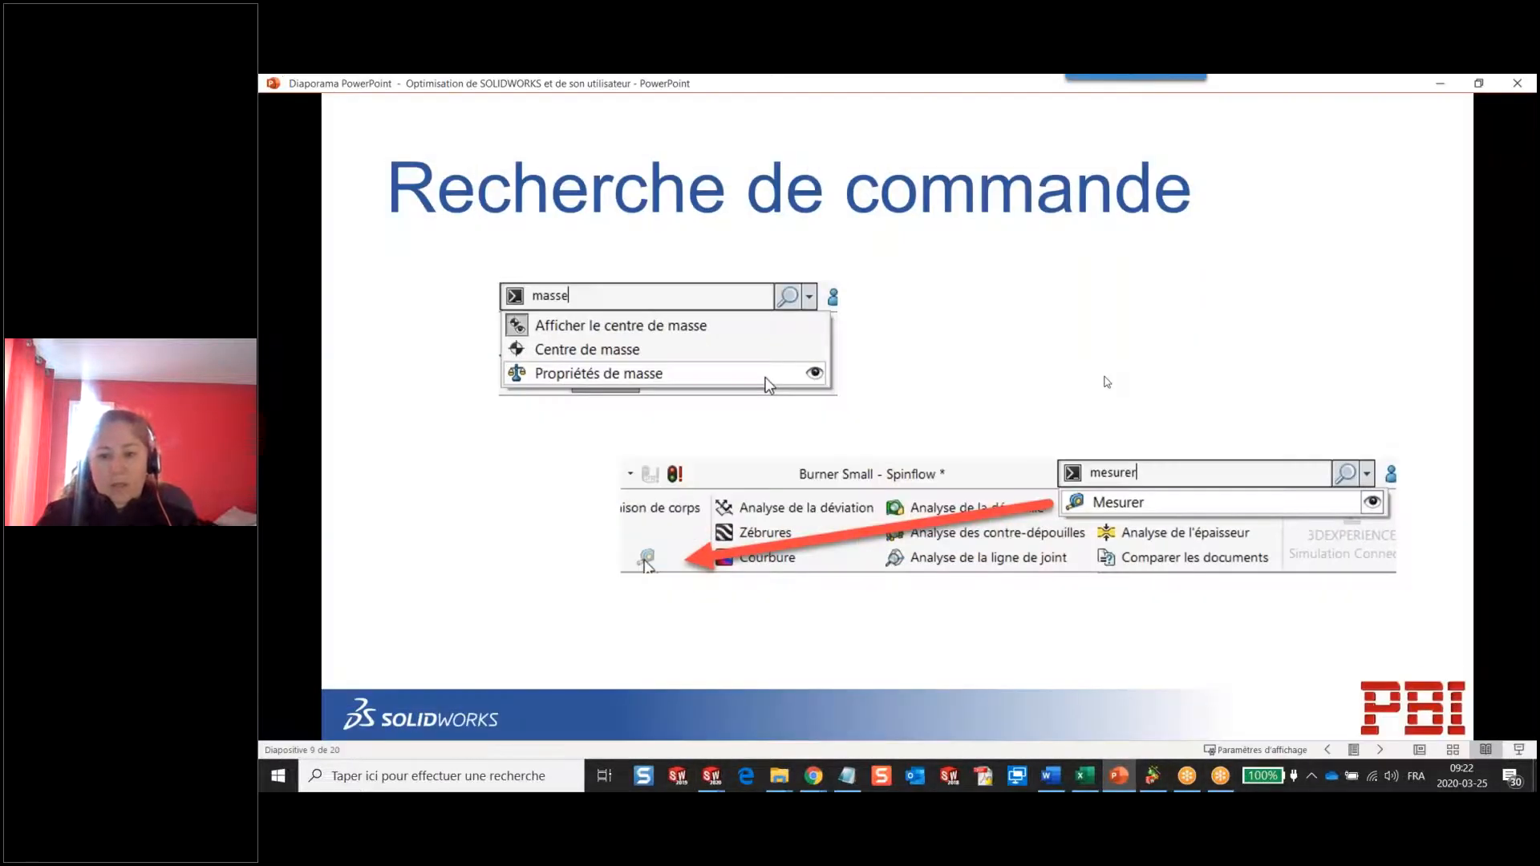
click(1107, 382)
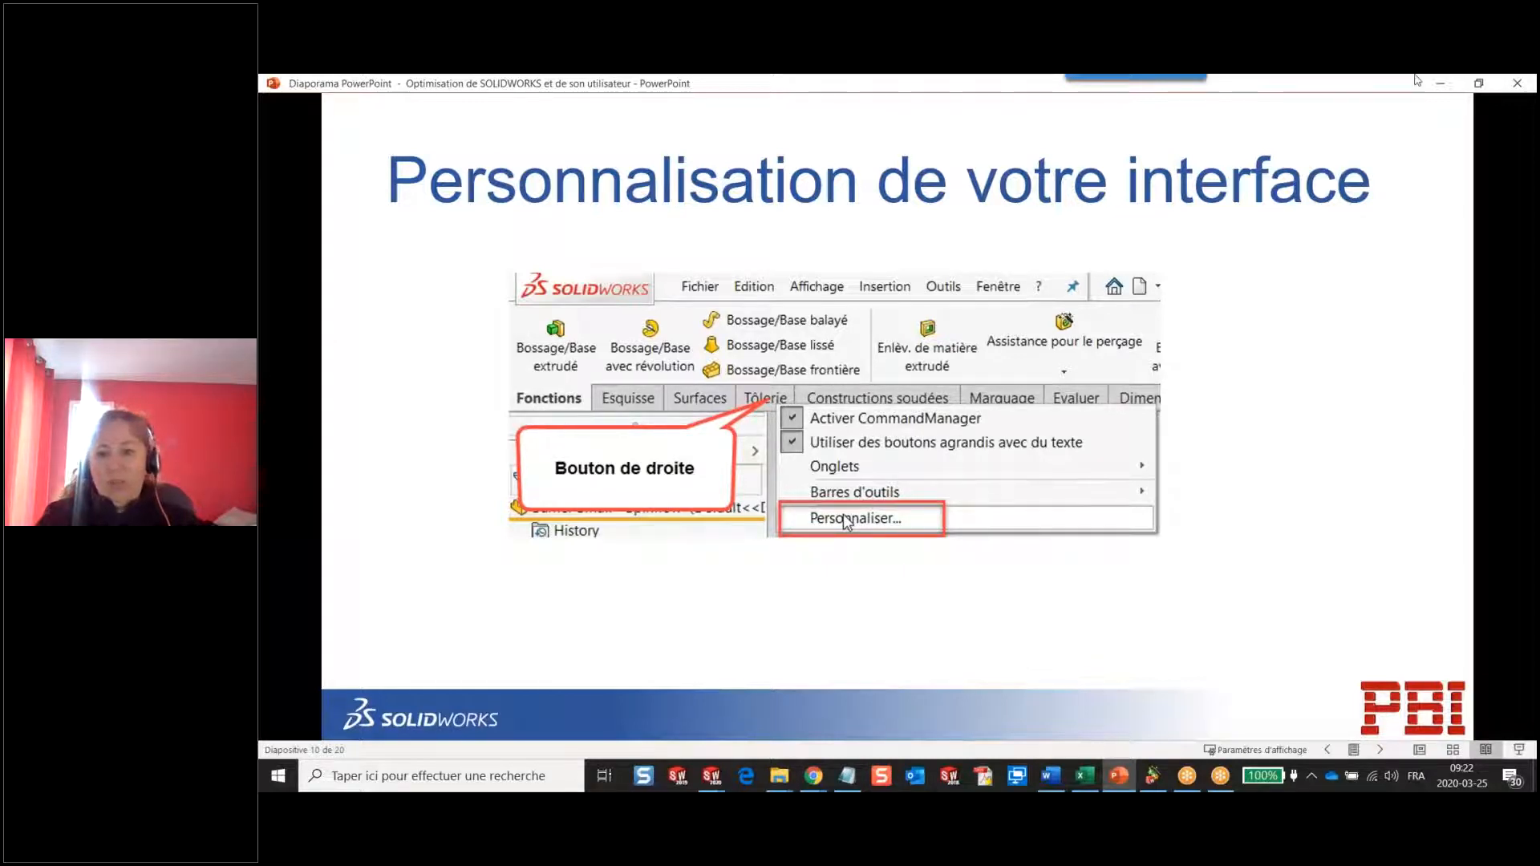
click(1440, 84)
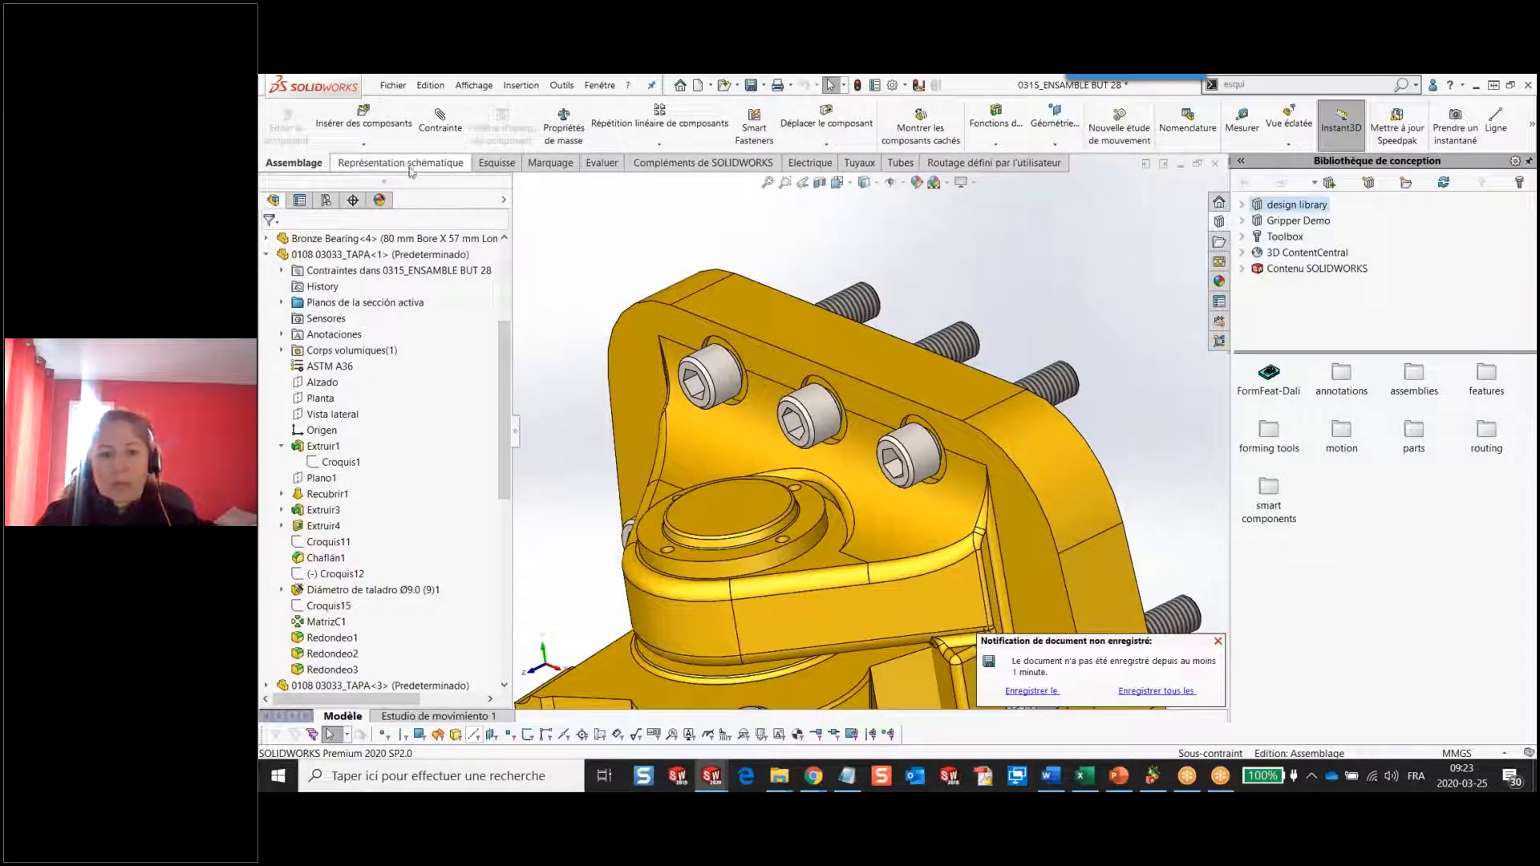
Open the interface customization dialog, close it, and display the list of CommandManager tabs that can be shown or hidden.
right_click(684, 167)
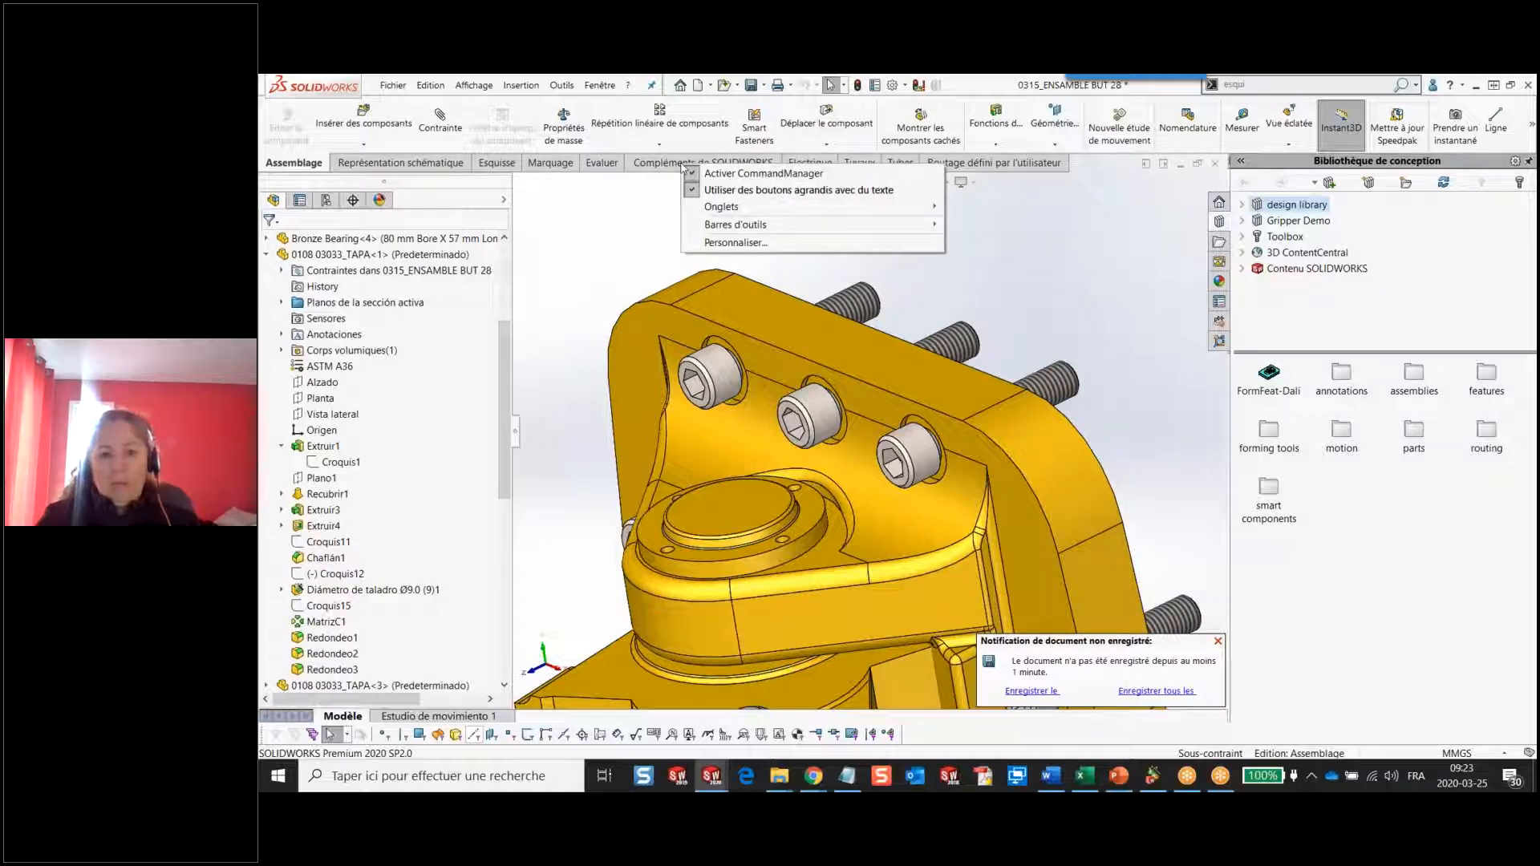
click(737, 243)
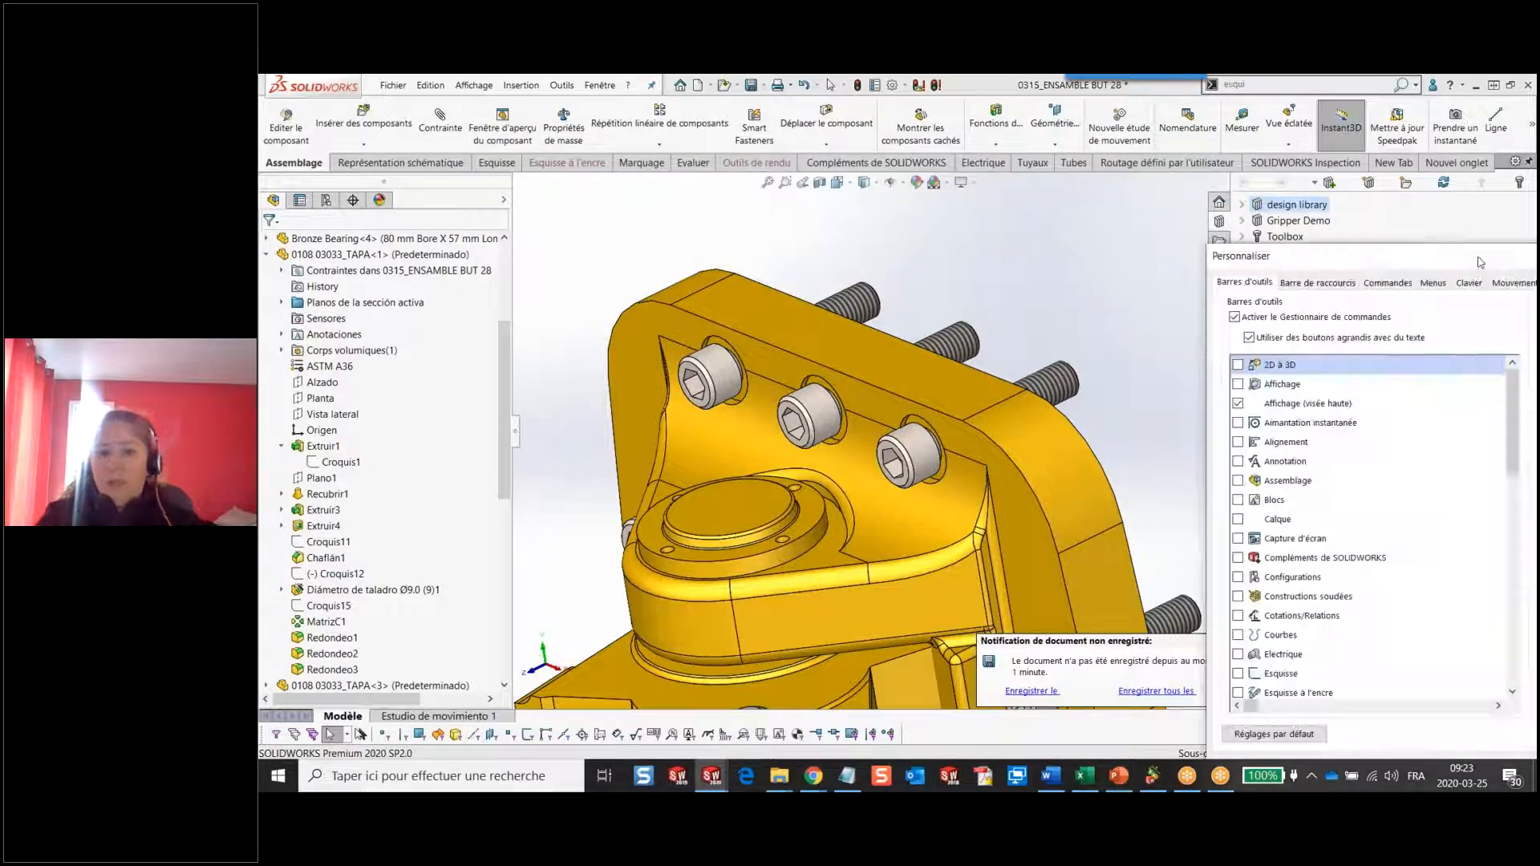
drag(993, 197, 973, 204)
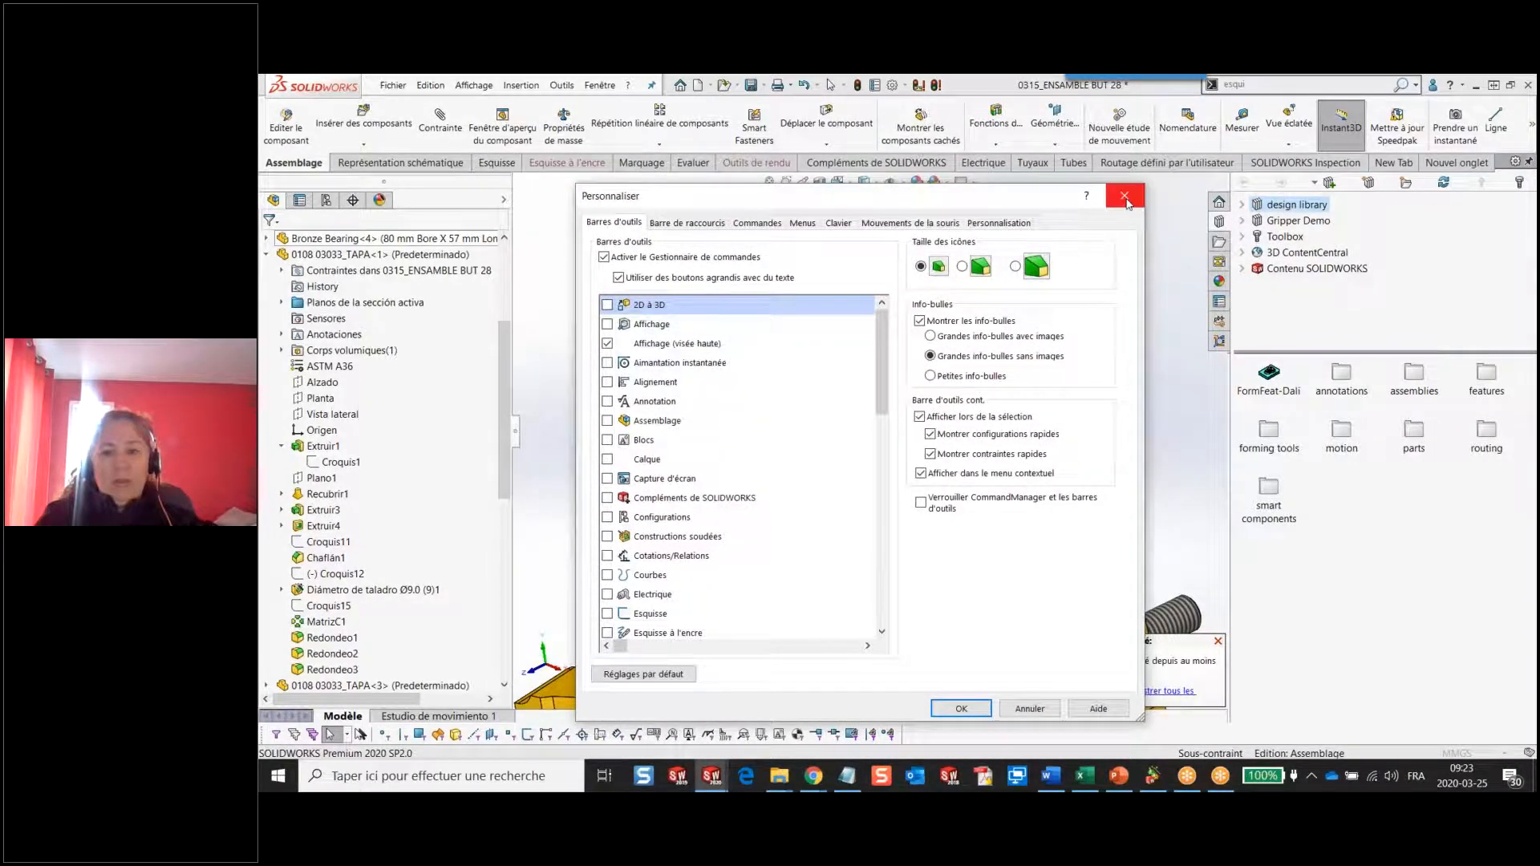
key(Return)
right_click(630, 171)
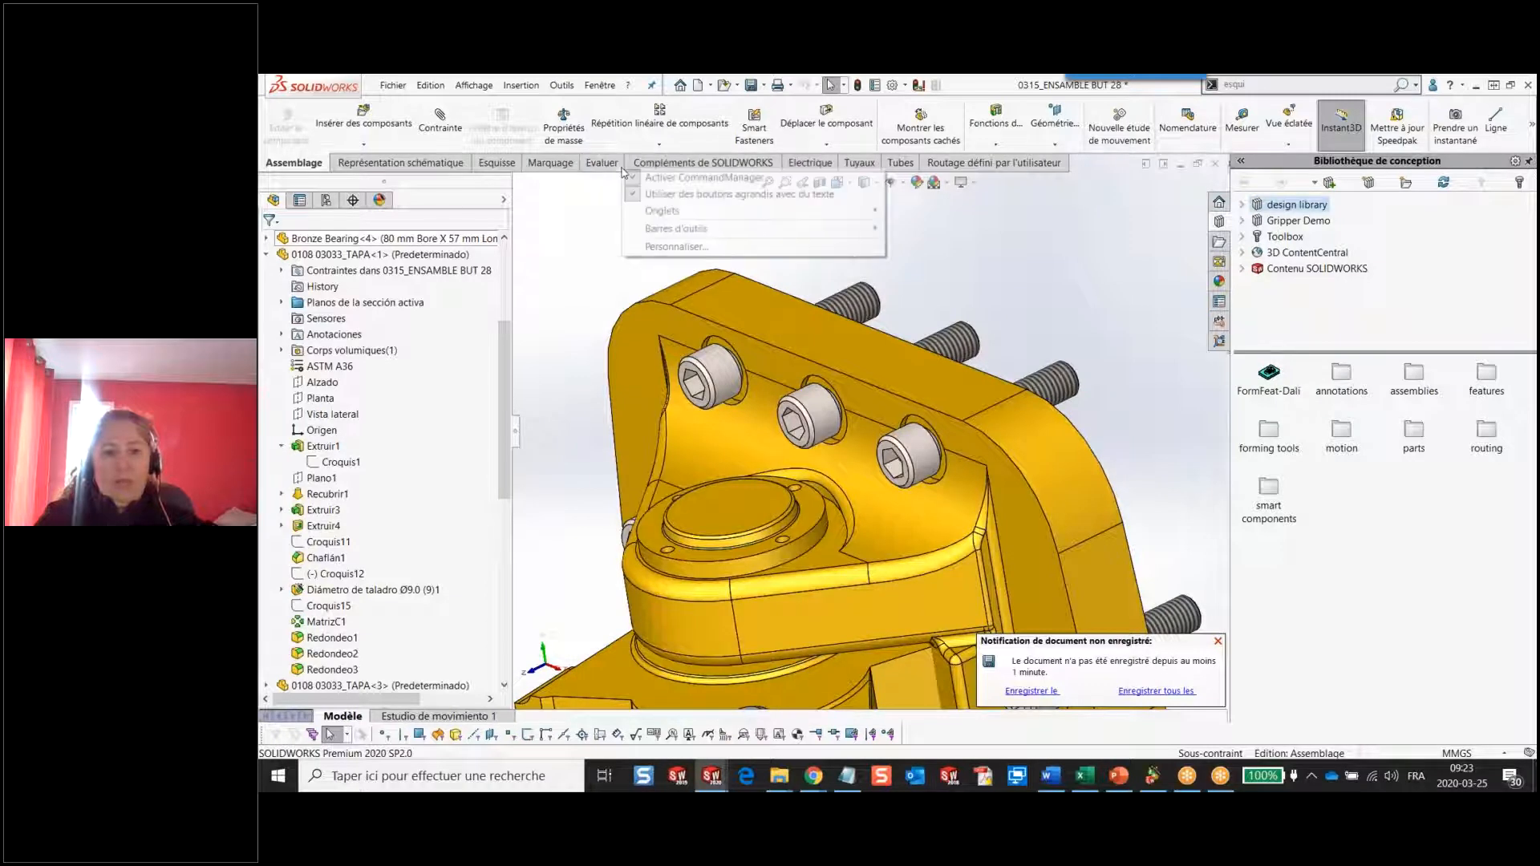
mouse_move(869, 212)
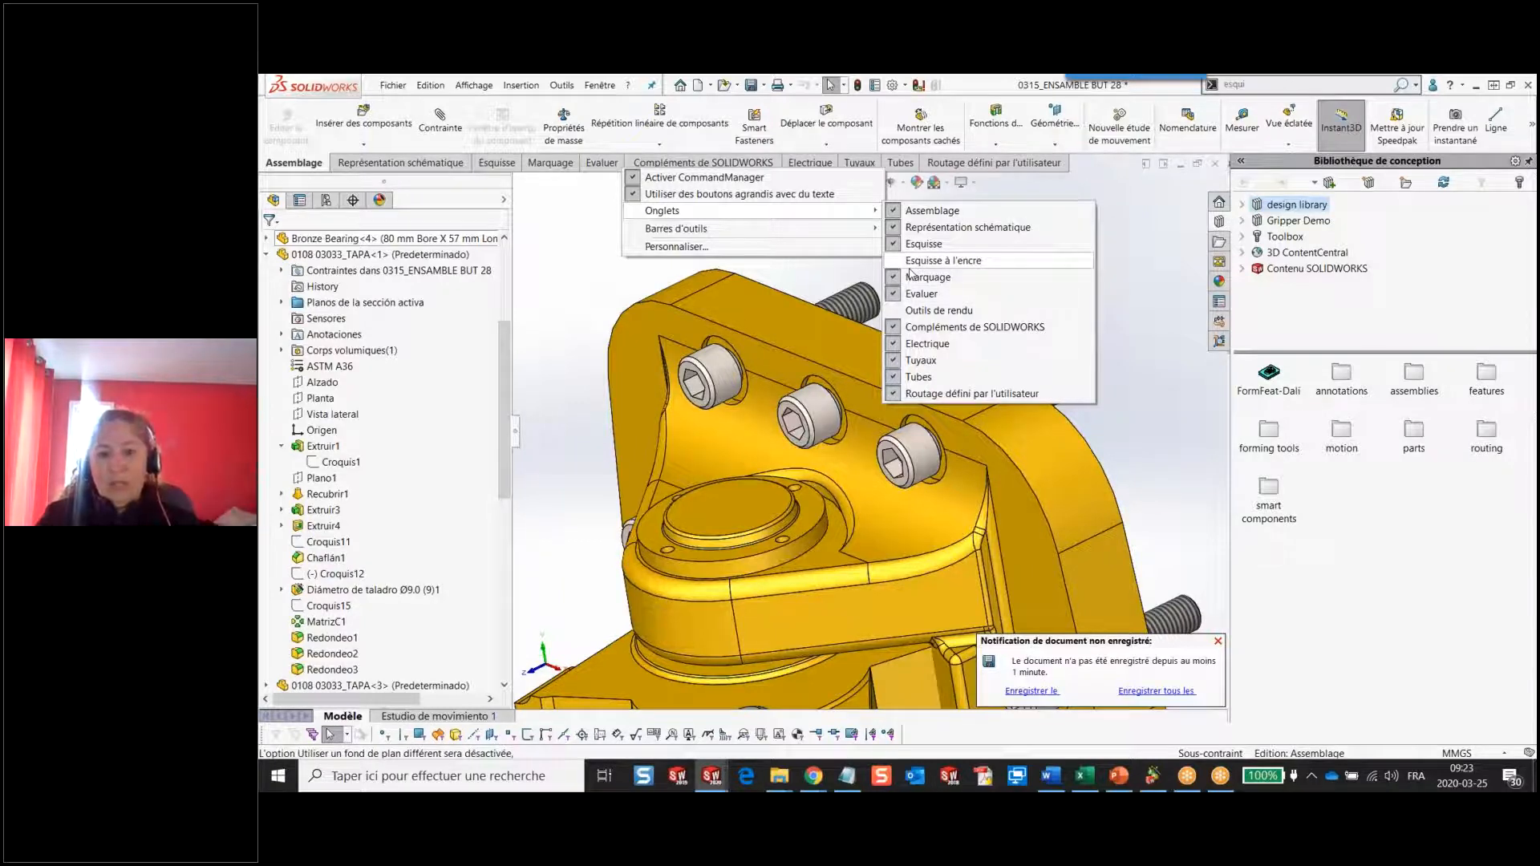
Add a Géométrie de référence tab to the CommandManager while customizing the interface and close the customization.
click(688, 250)
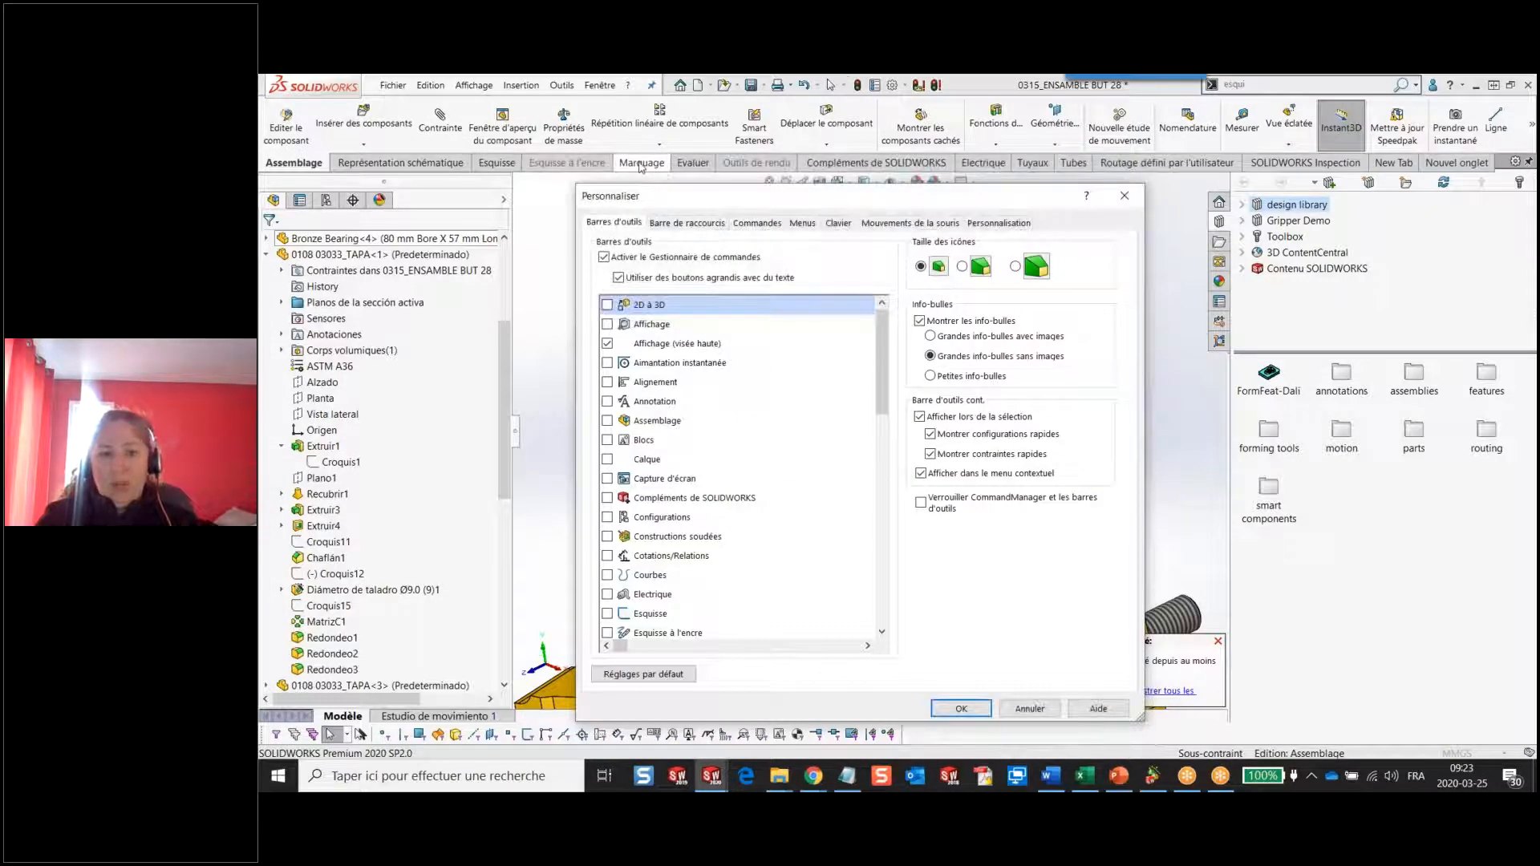
right_click(638, 166)
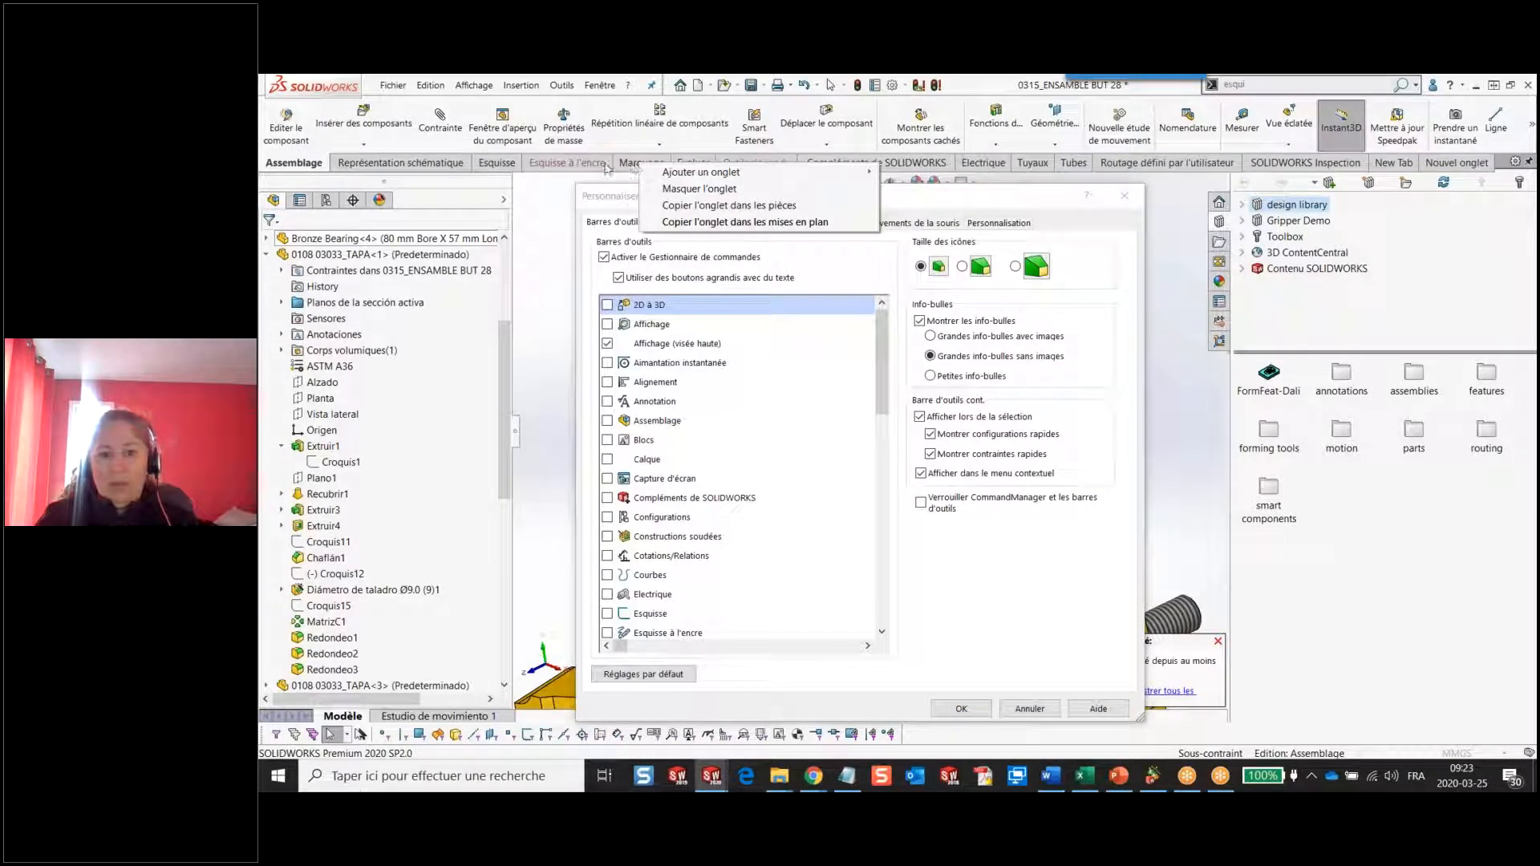
mouse_move(794, 178)
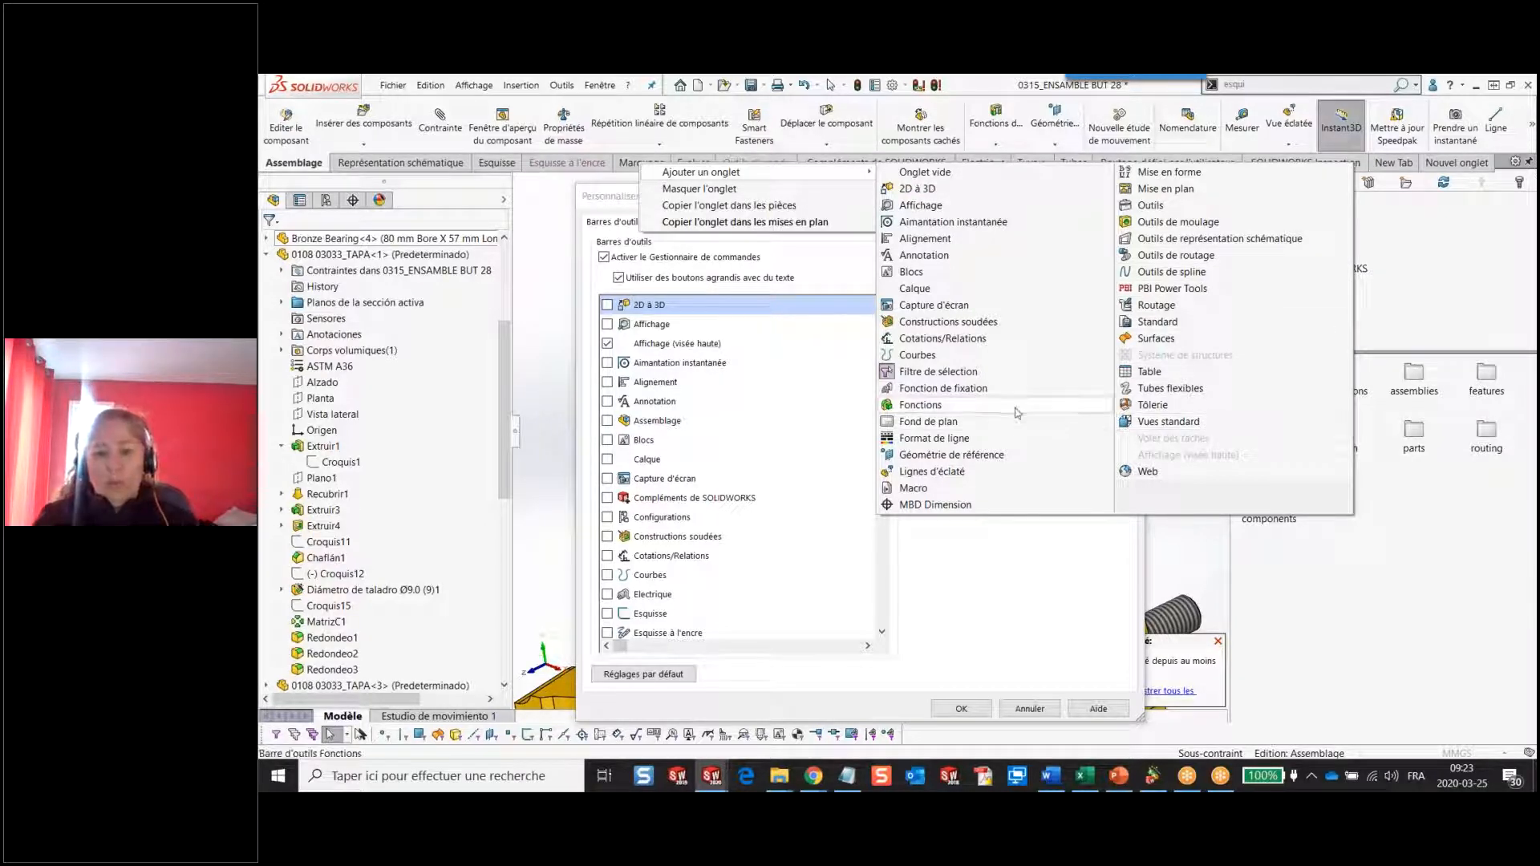
click(941, 455)
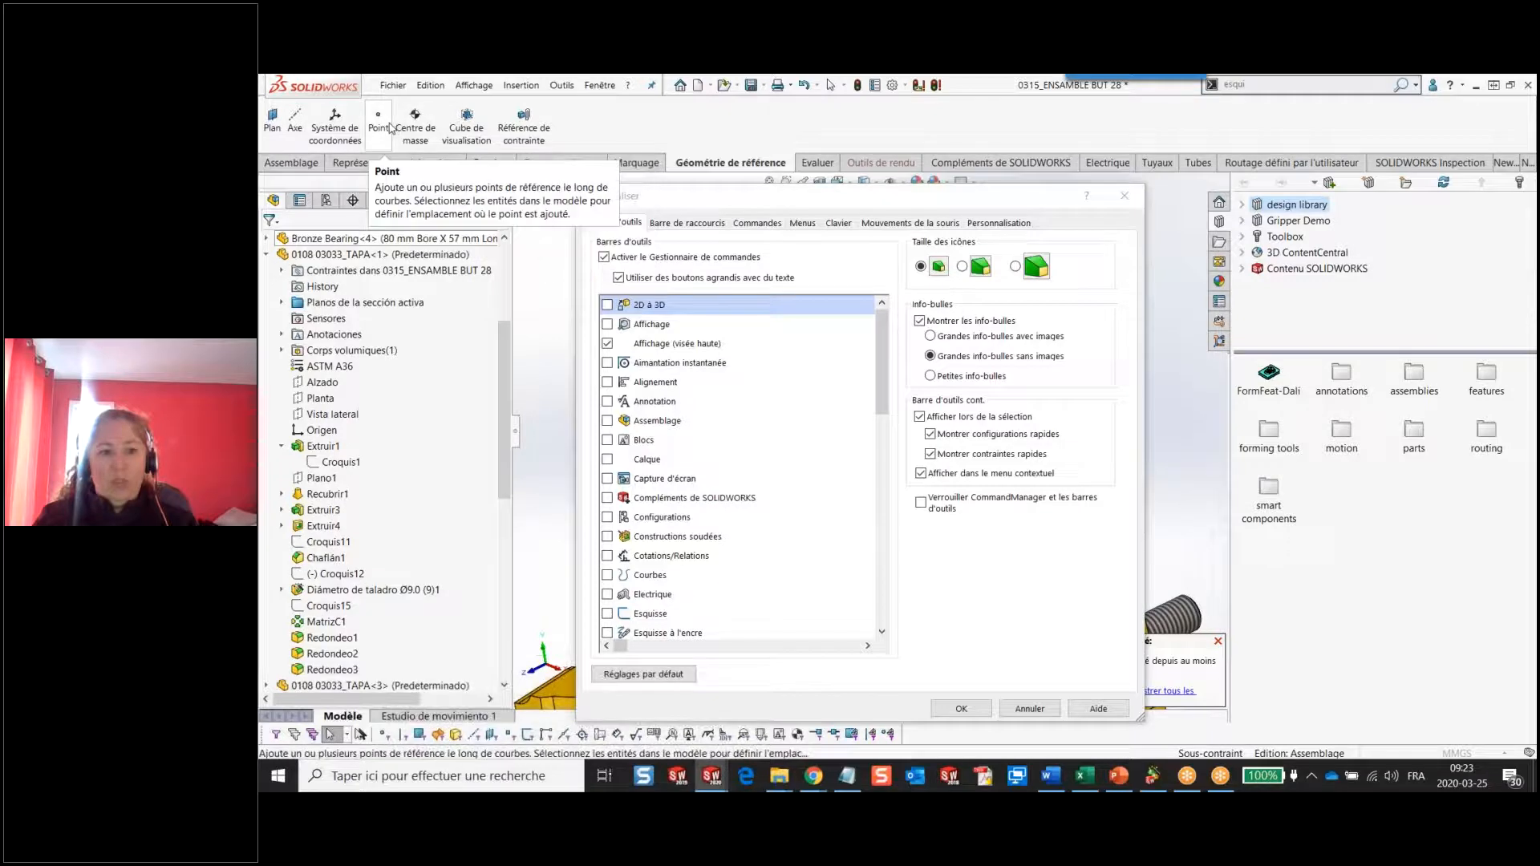
key(Return)
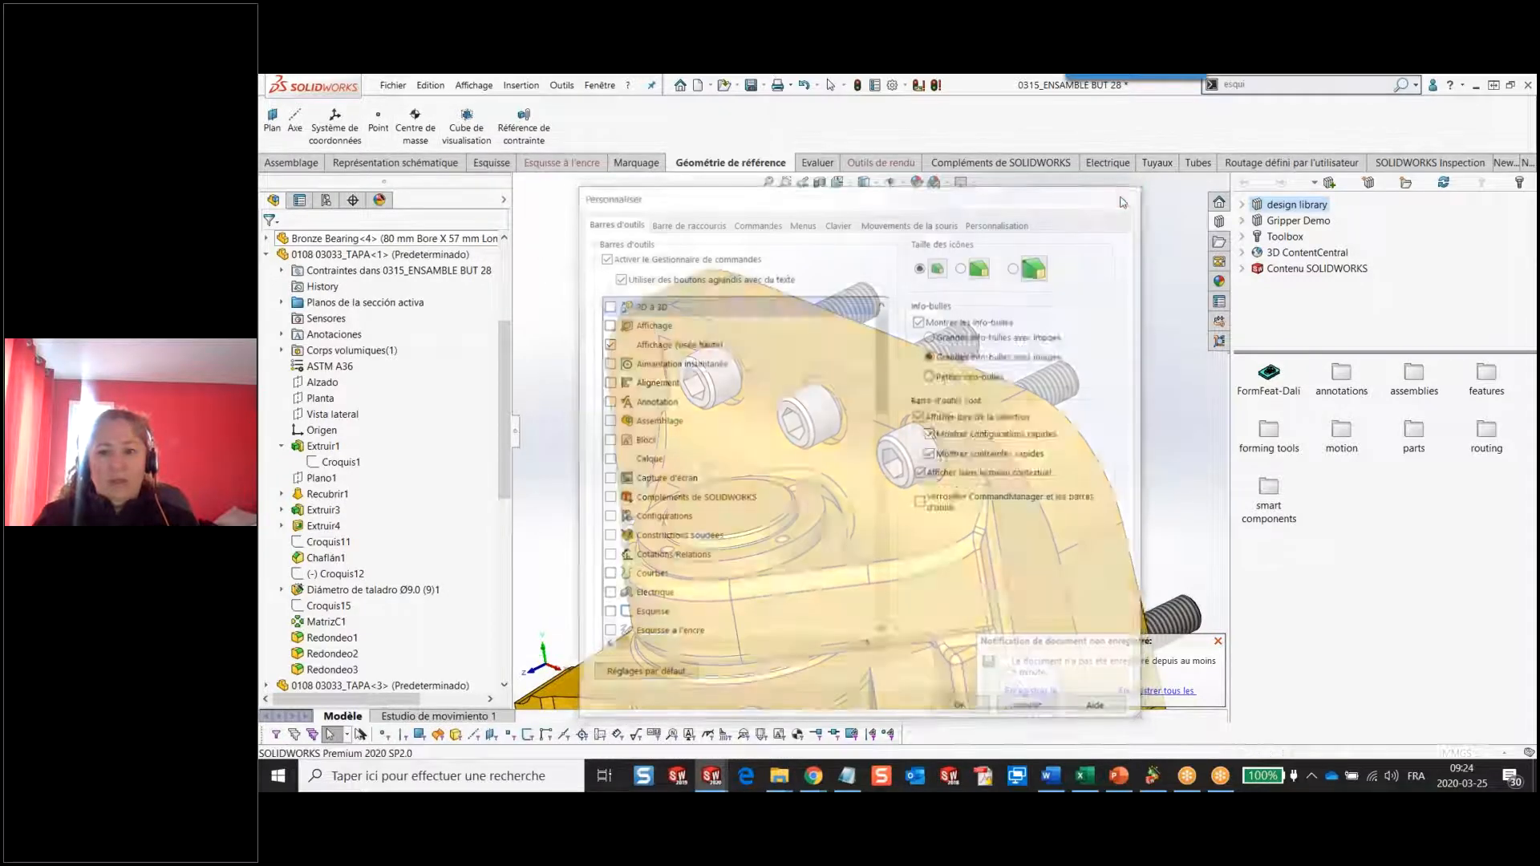
Hide the Géométrie de référence and Marquage tabs from the CommandManager.
right_click(633, 164)
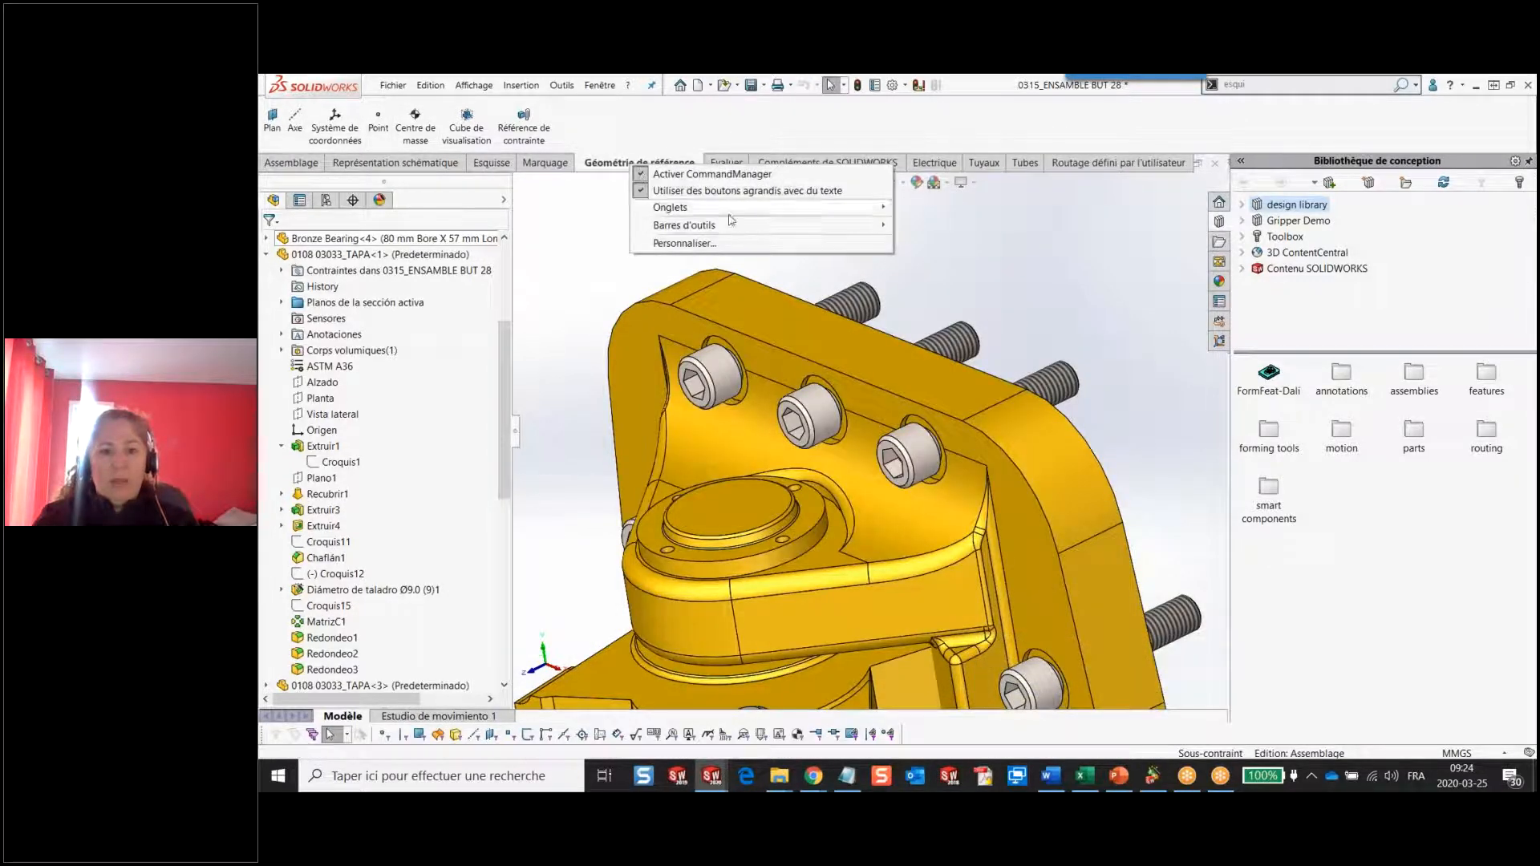
mouse_move(752, 211)
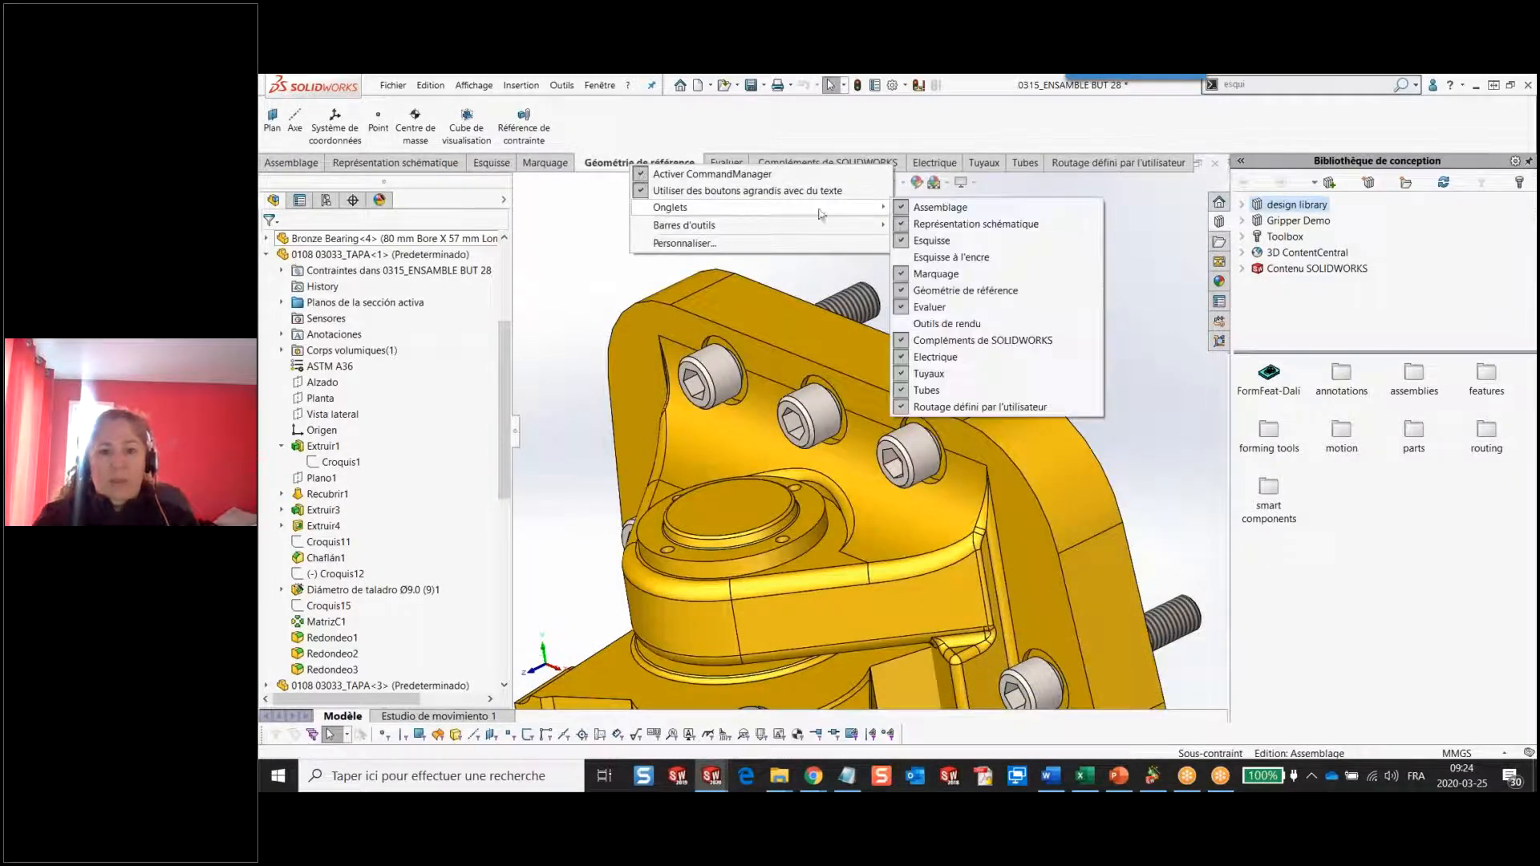
click(903, 292)
right_click(687, 164)
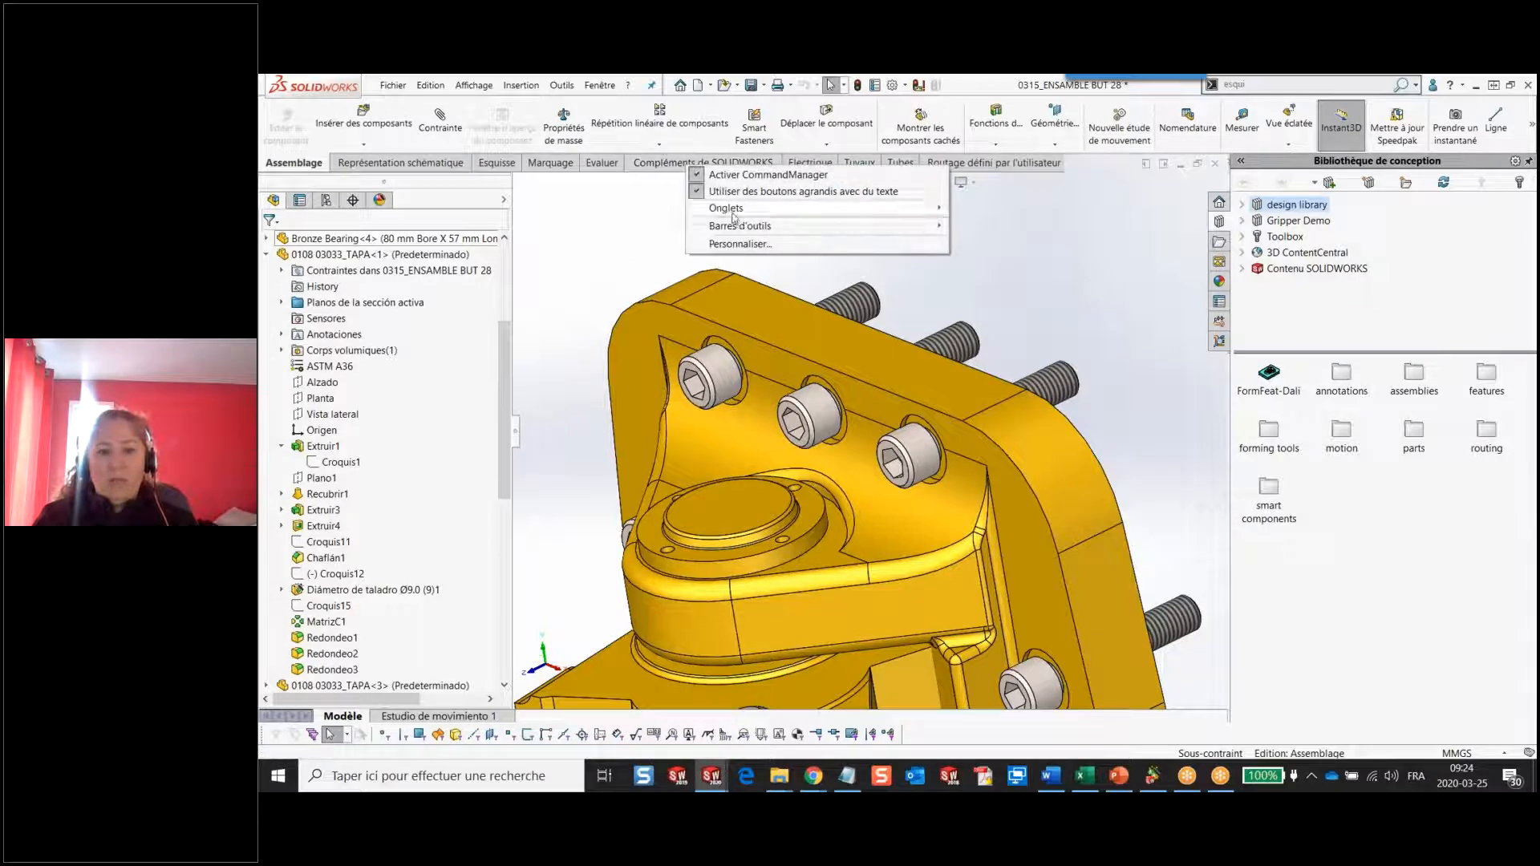
mouse_move(732, 211)
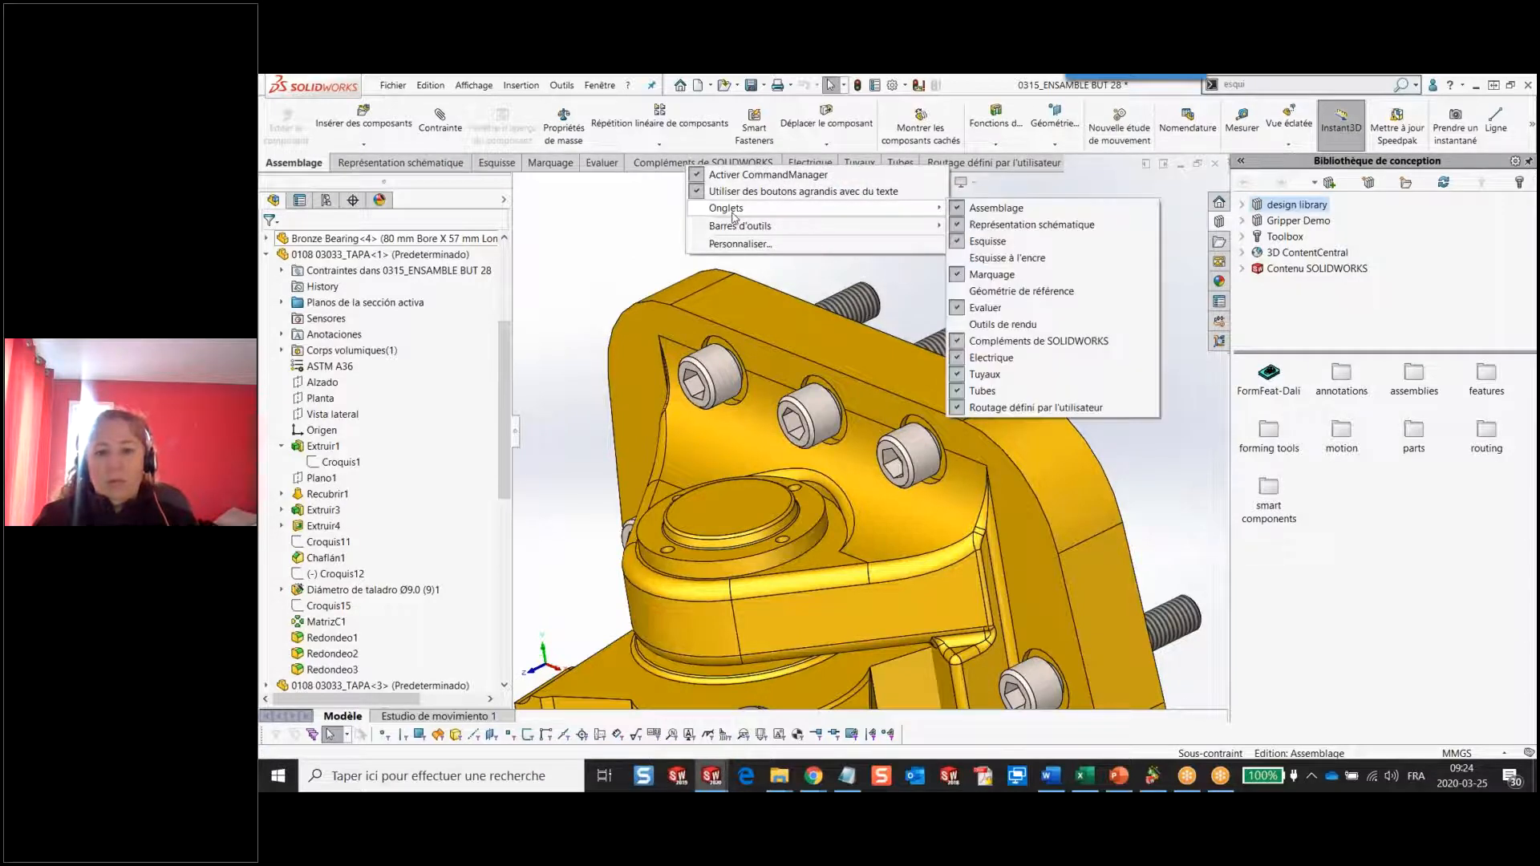
click(958, 275)
Open the interface customization dialog and turn on the Assemblage toolbar.
right_click(672, 164)
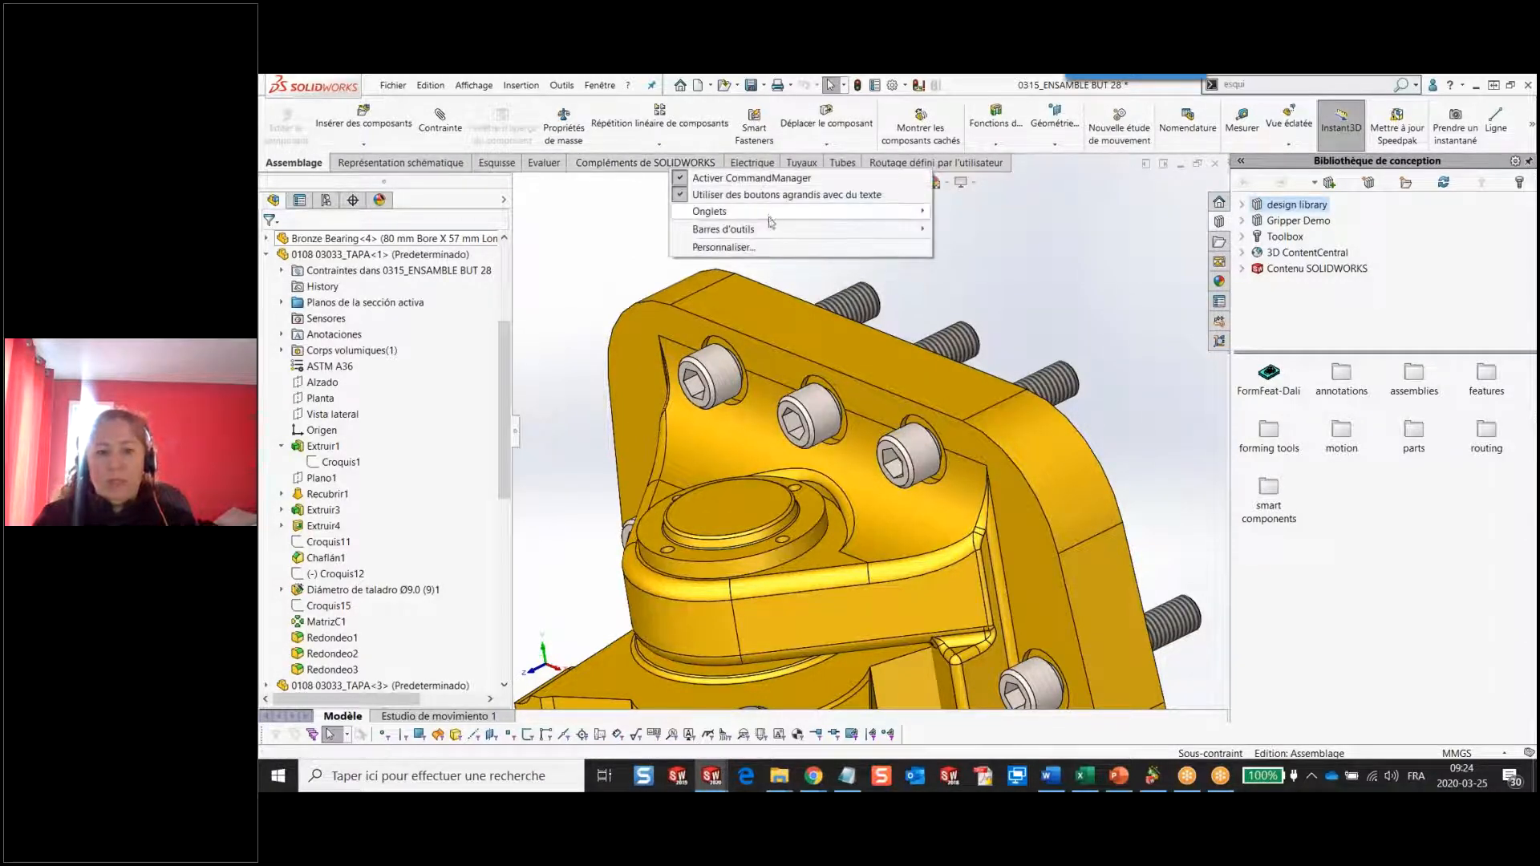
click(1124, 335)
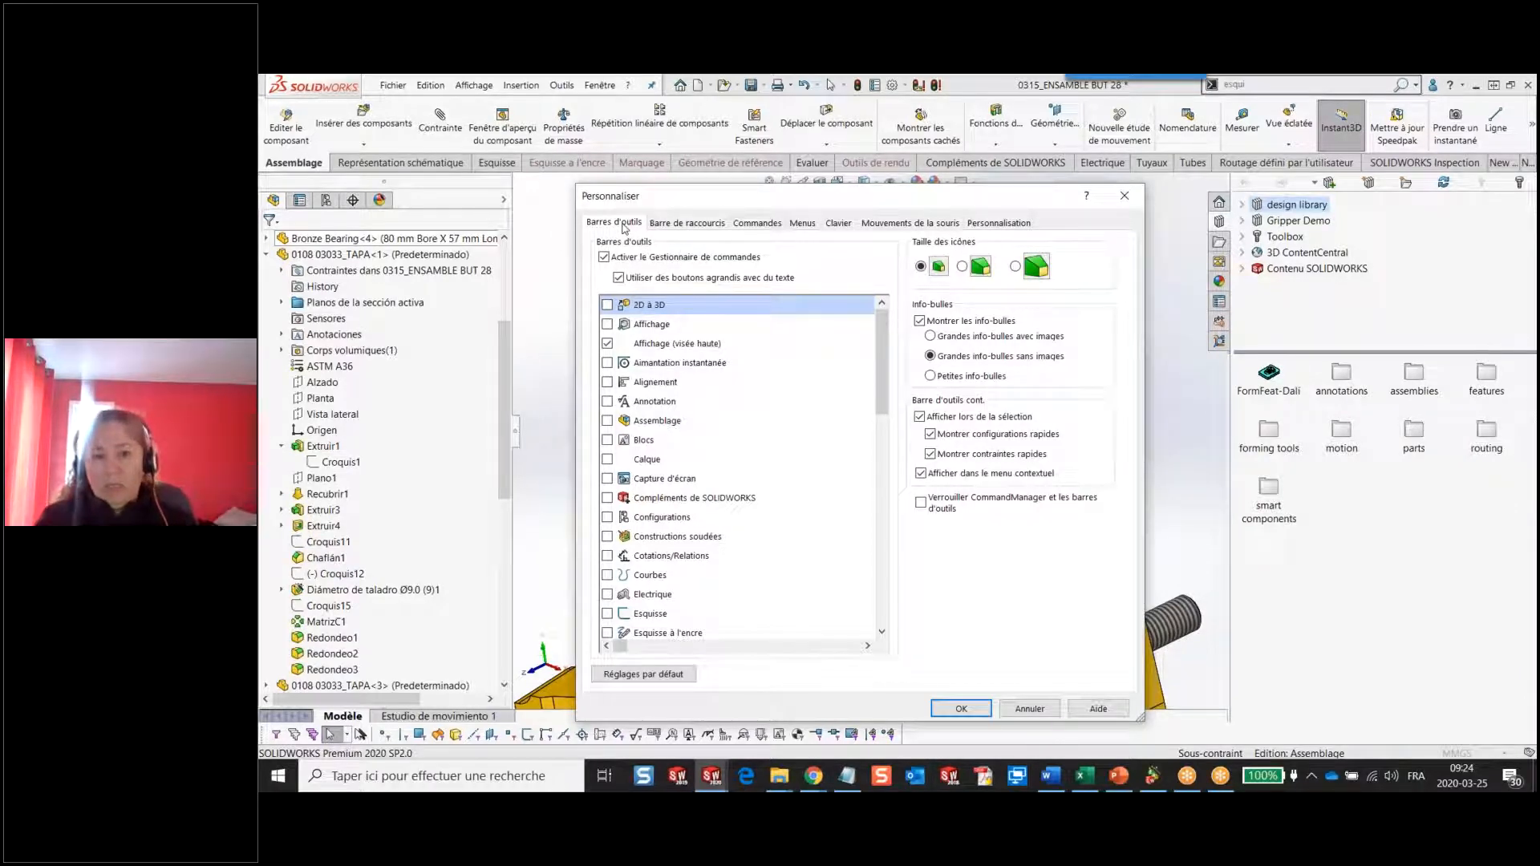
click(607, 424)
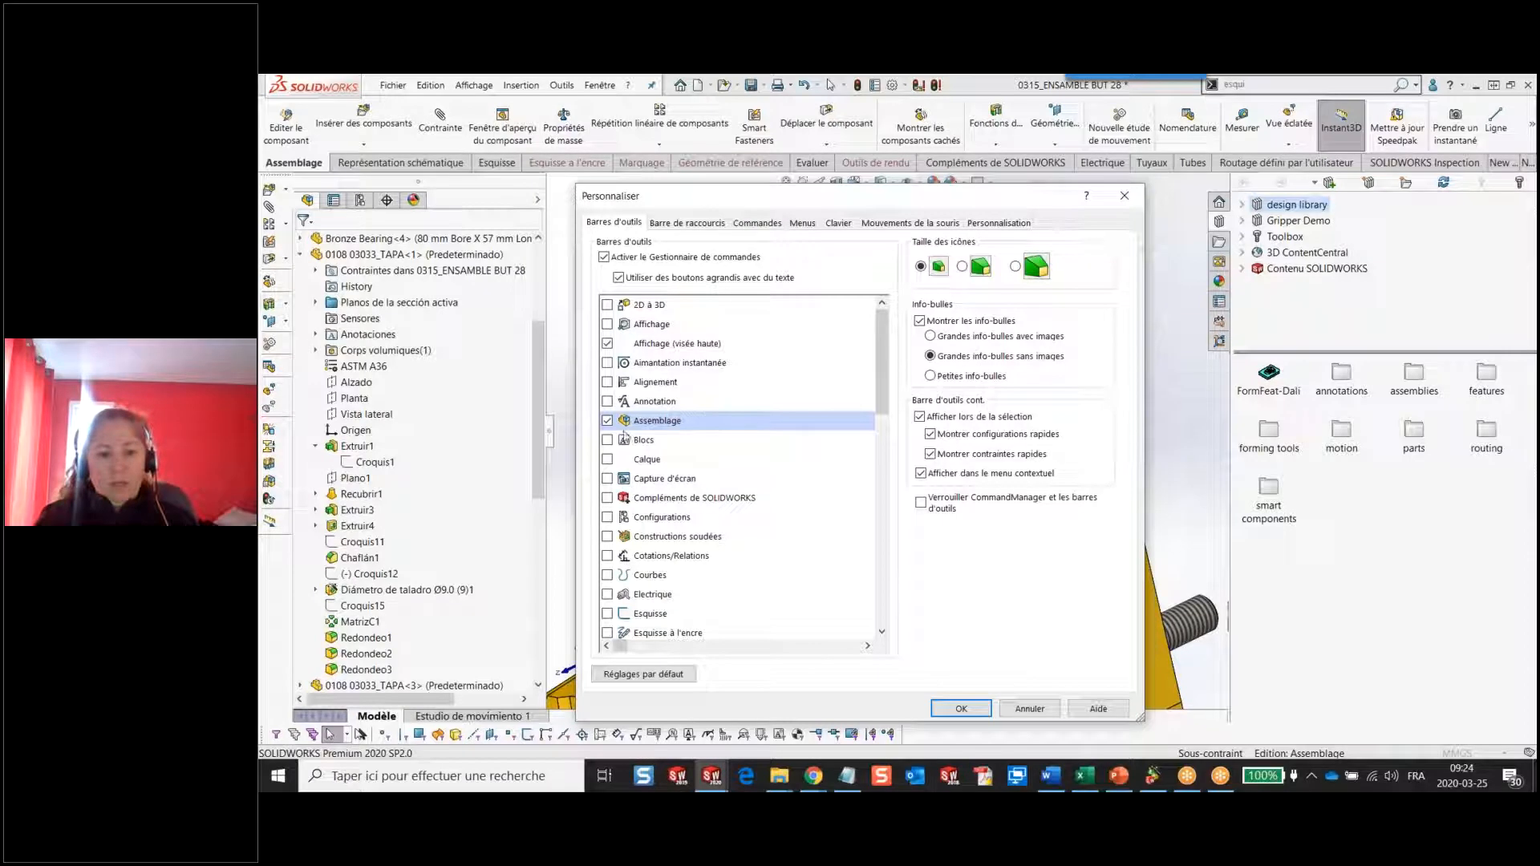
View the shortcut bar customization settings with the assembly bar moved into view, and close the dialog.
click(681, 223)
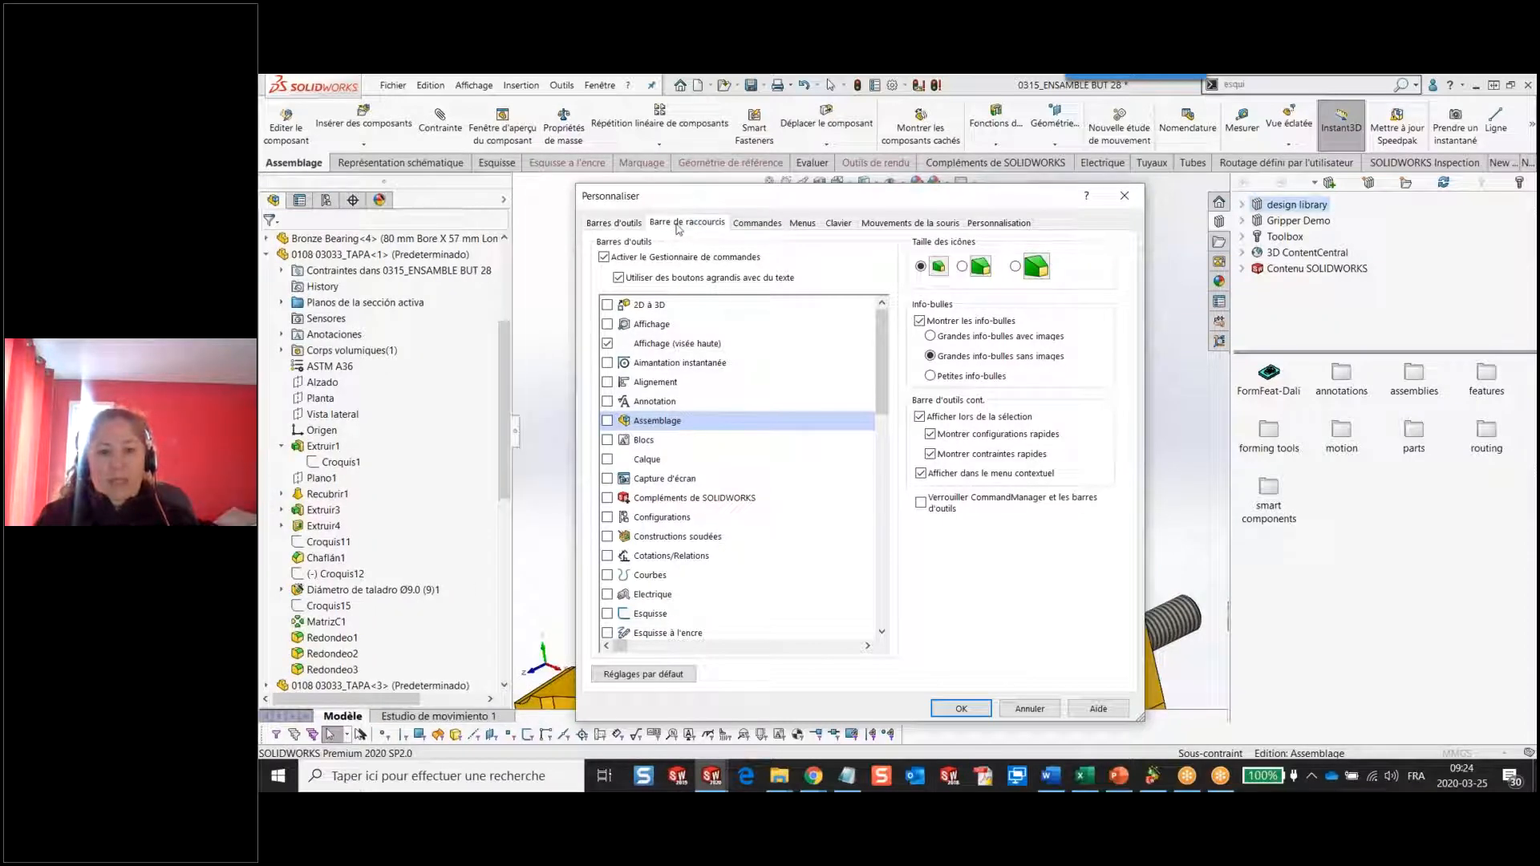
drag(806, 334, 977, 371)
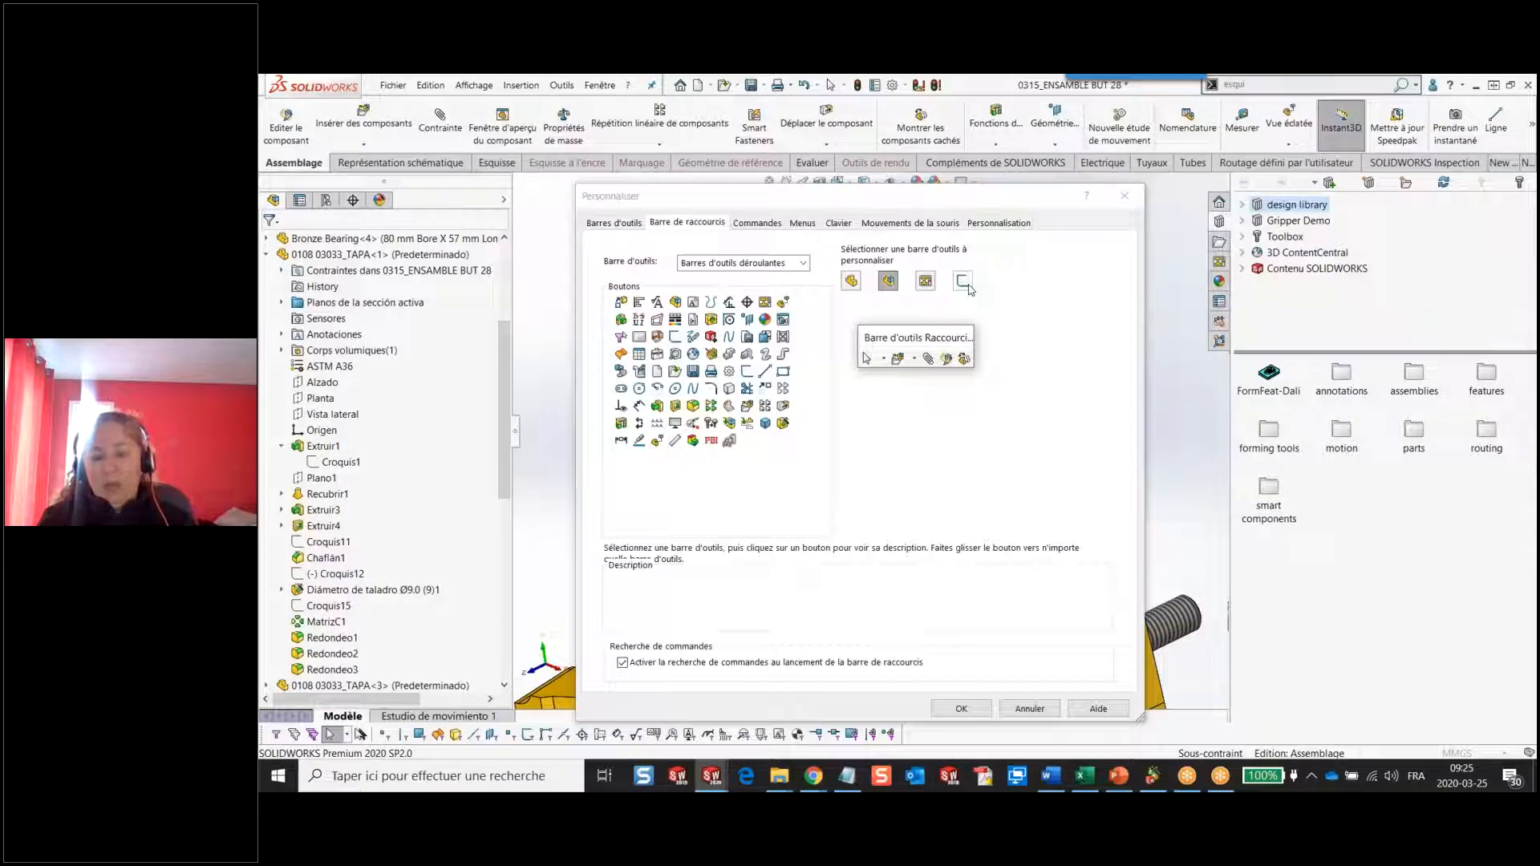
click(1125, 195)
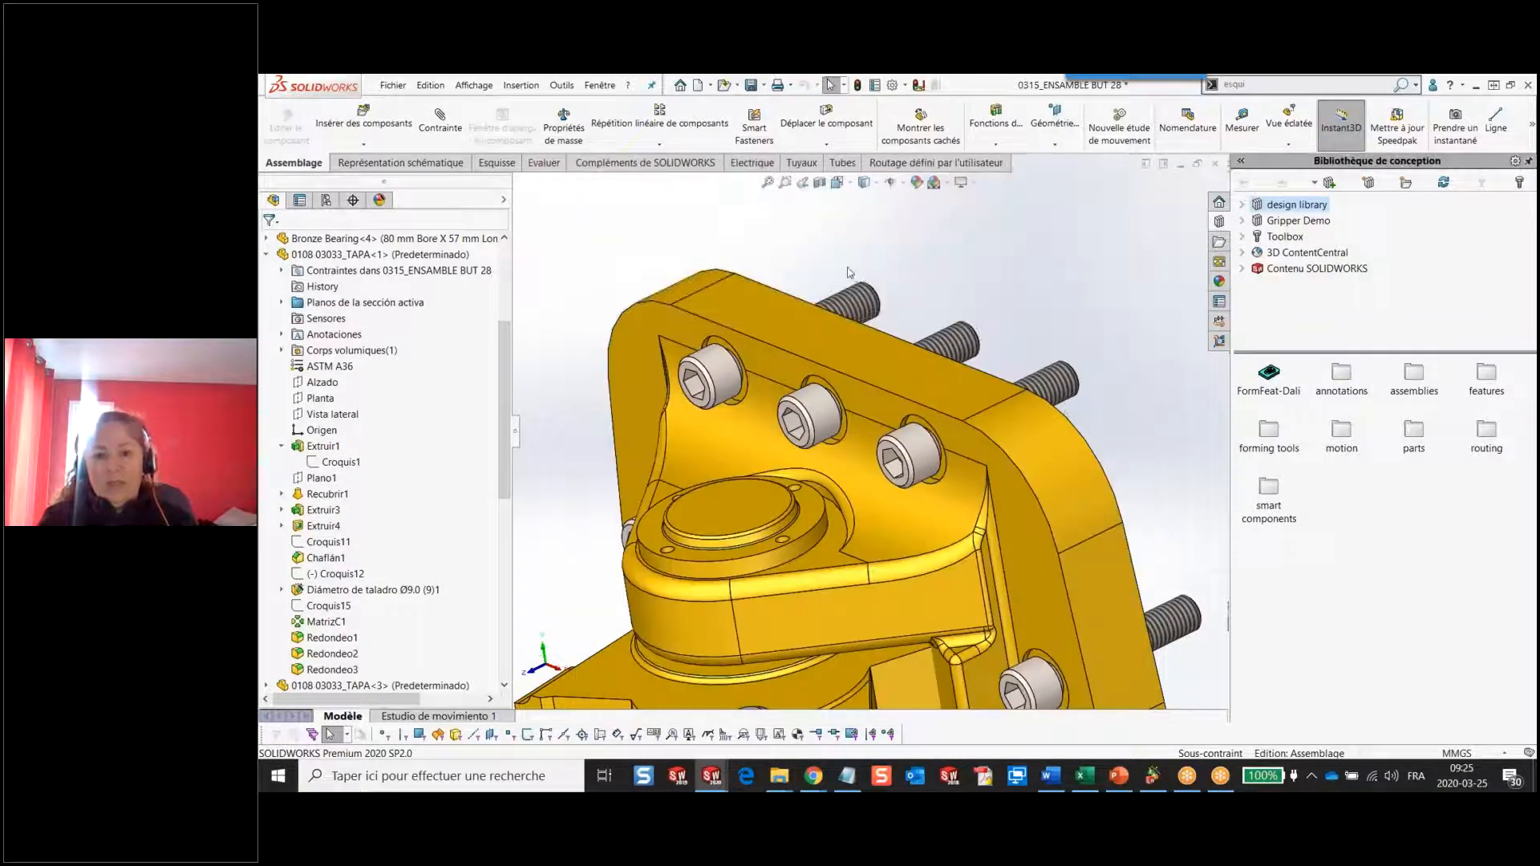
Bring up the assembly shortcut bar at the pointer, open its customization and add the save command to it.
key(s)
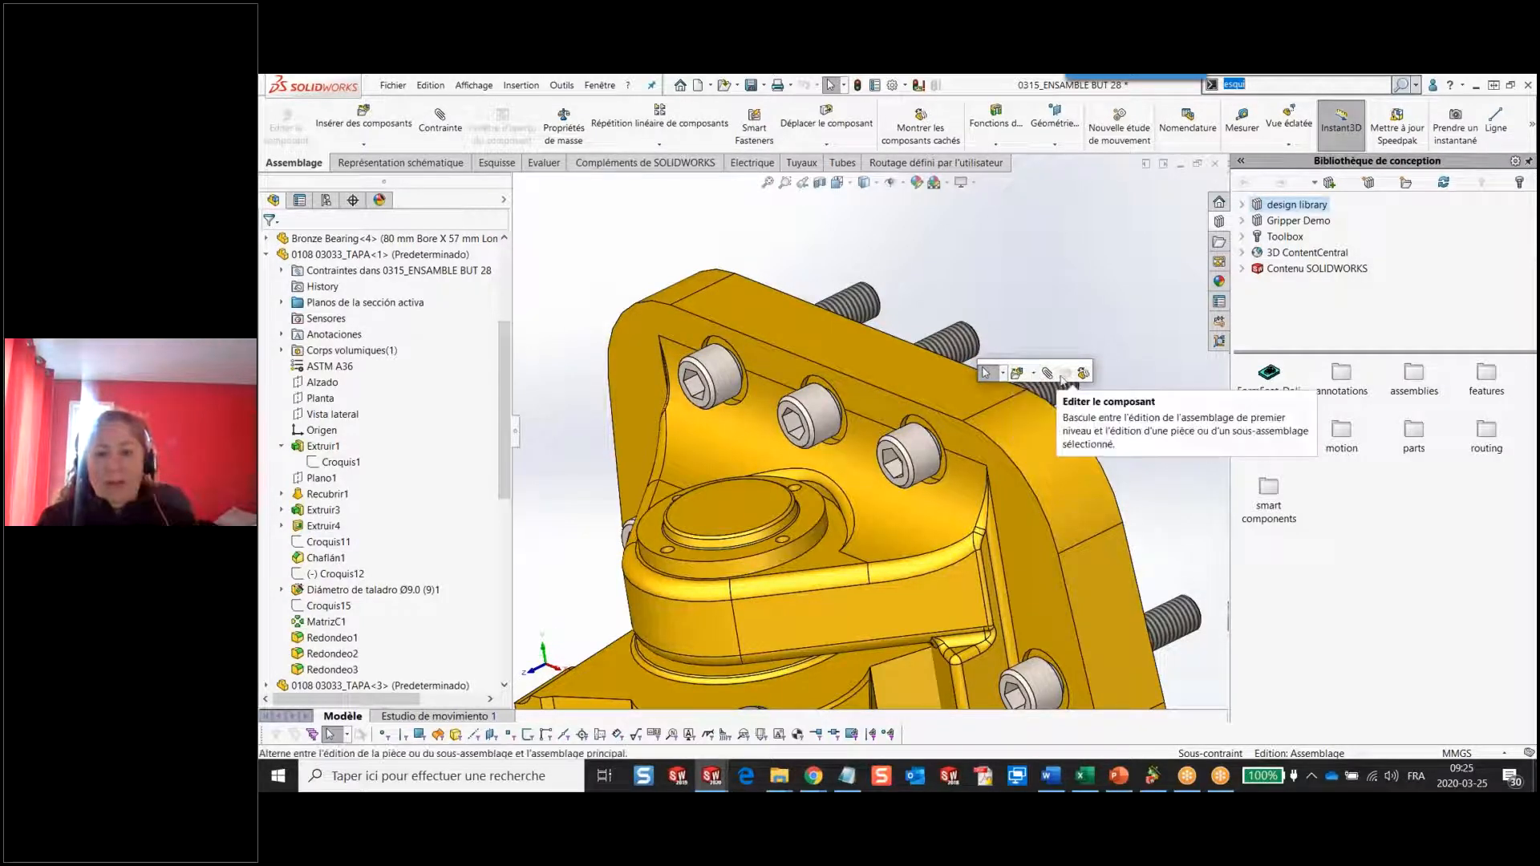
right_click(1060, 377)
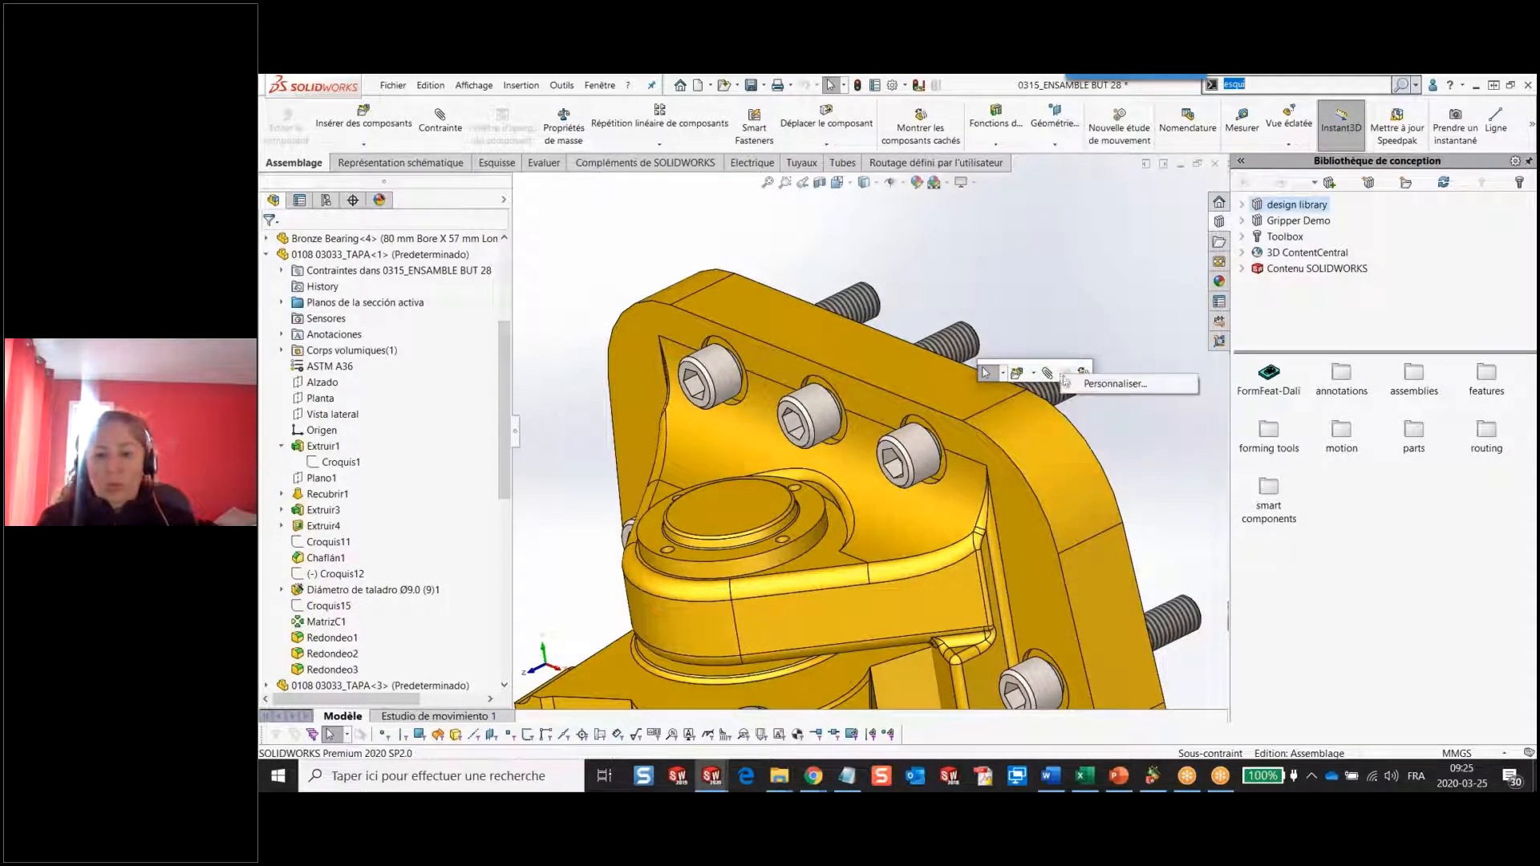
click(1111, 385)
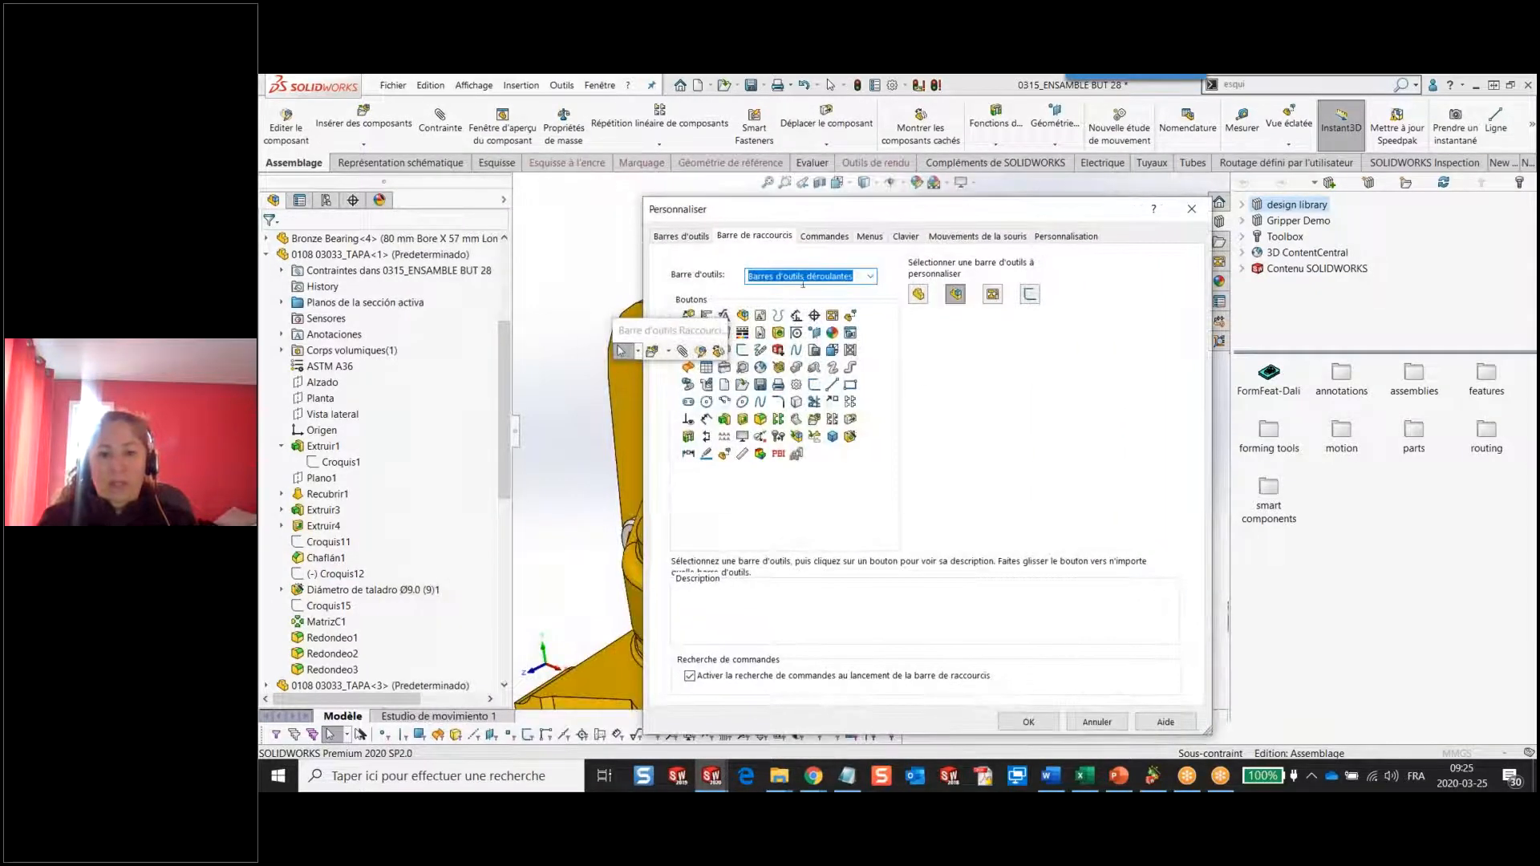
drag(675, 332, 1038, 375)
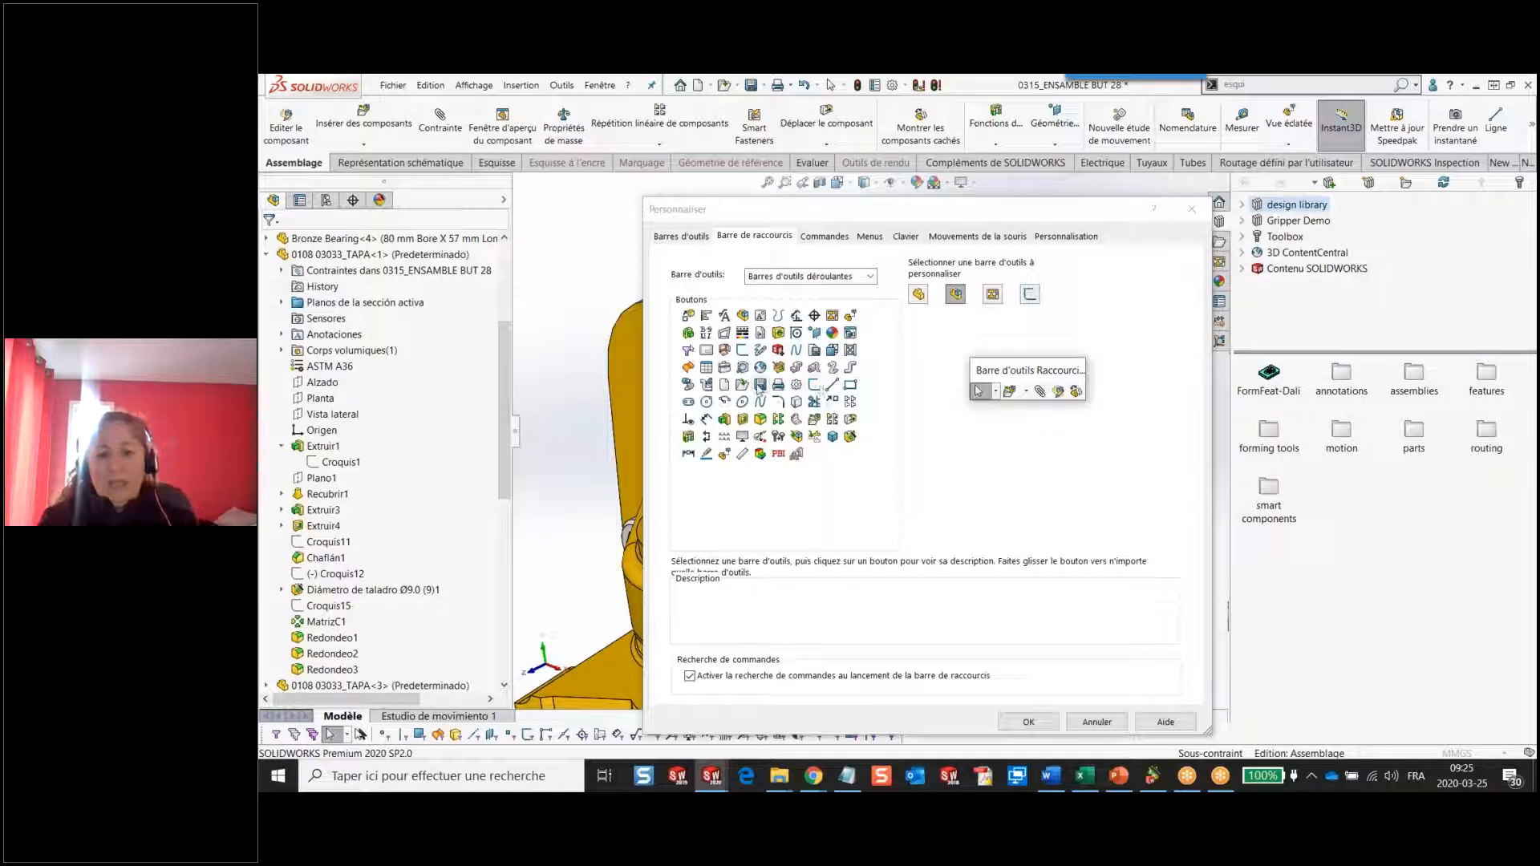
drag(759, 386, 1034, 391)
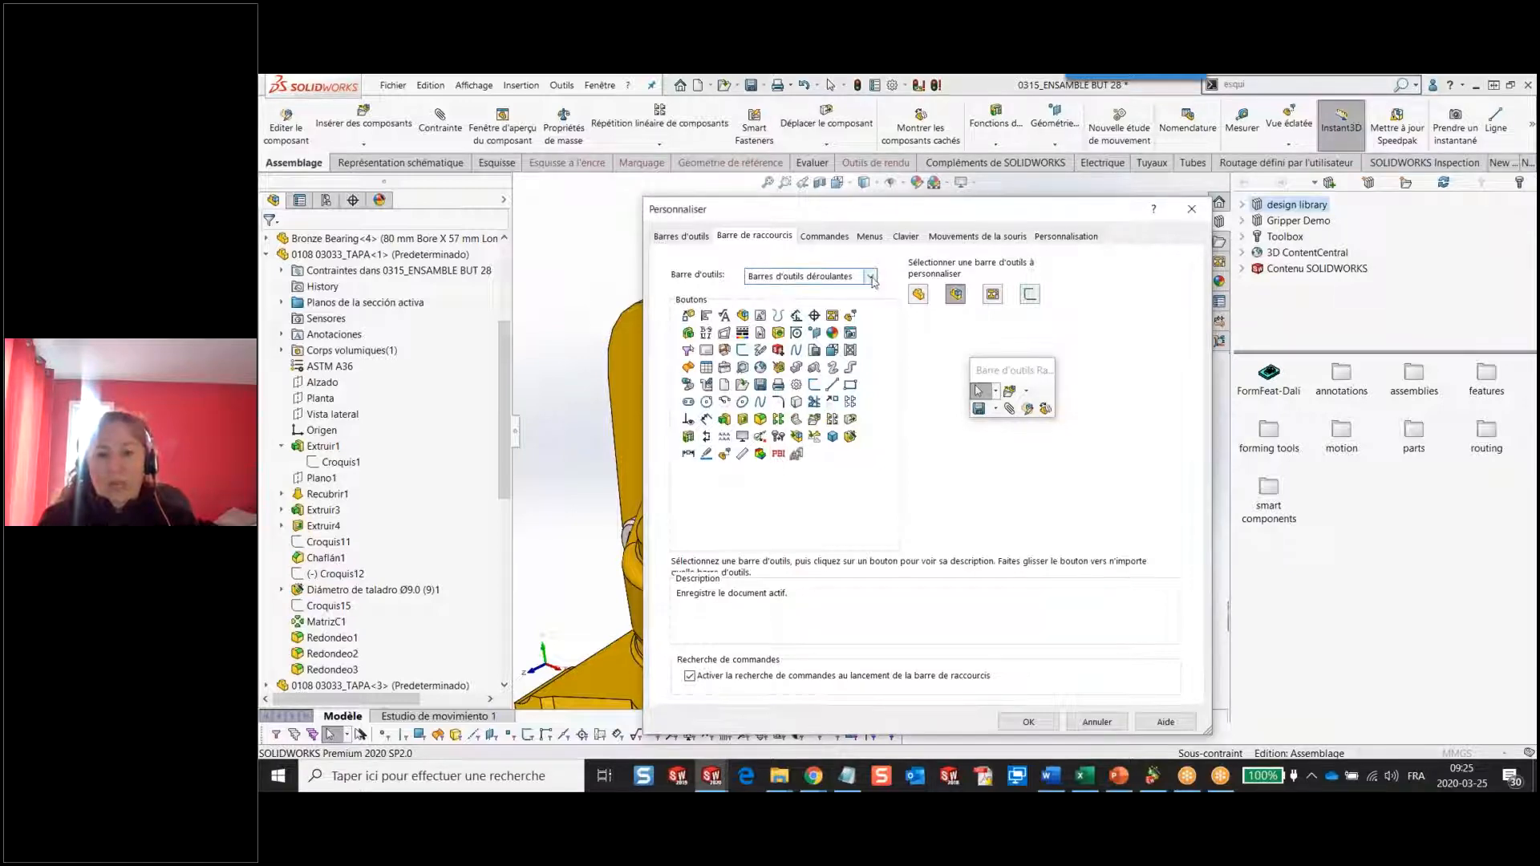
Add the command that rebuilds all features of the top-level assembly, from the Standard category, to the assembly shortcut bar.
click(785, 277)
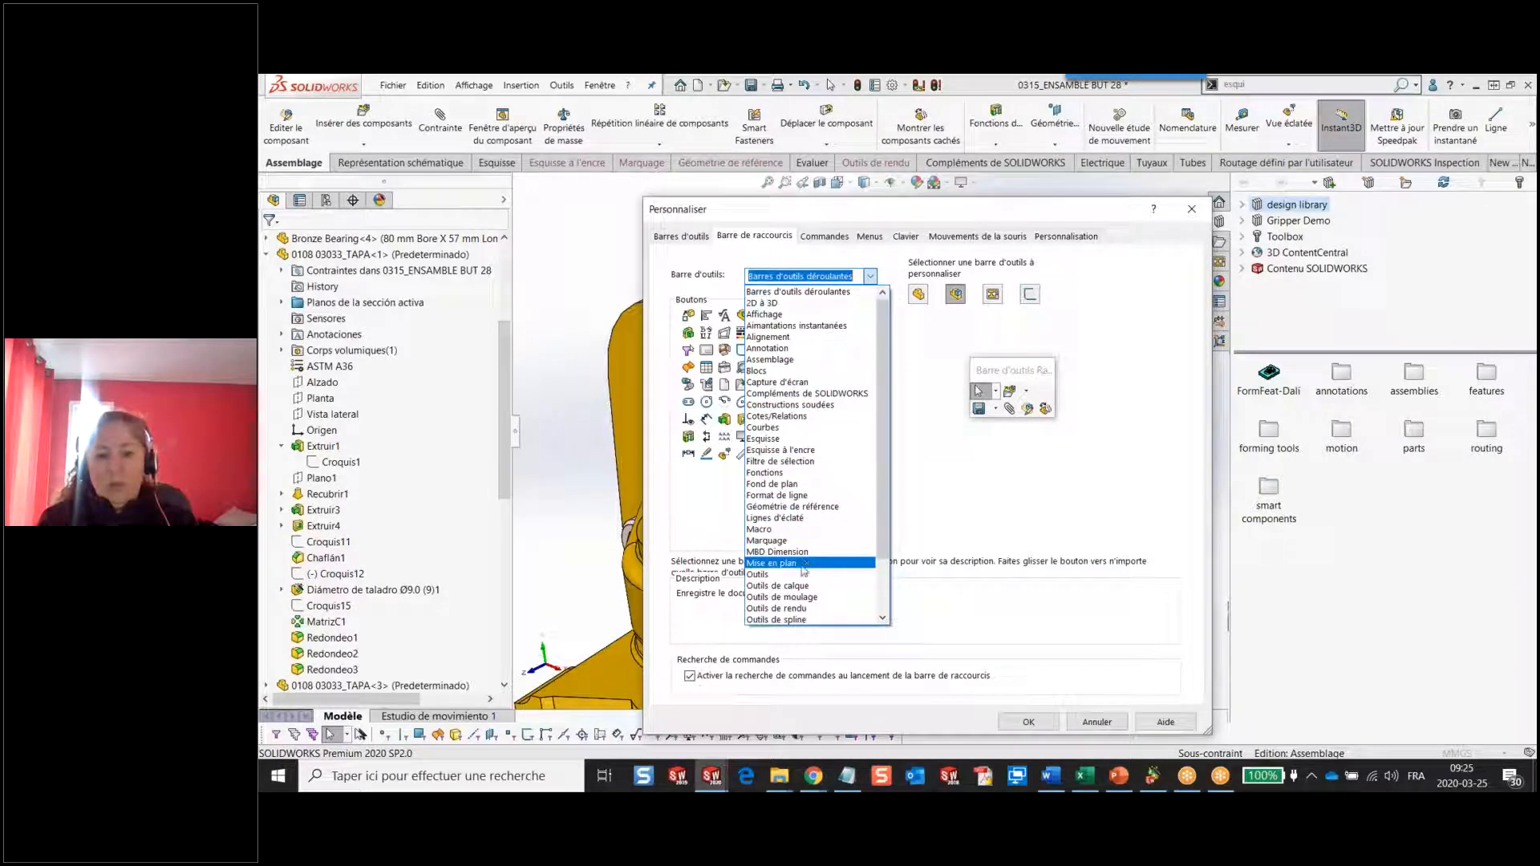
scroll(777, 572, down, 2)
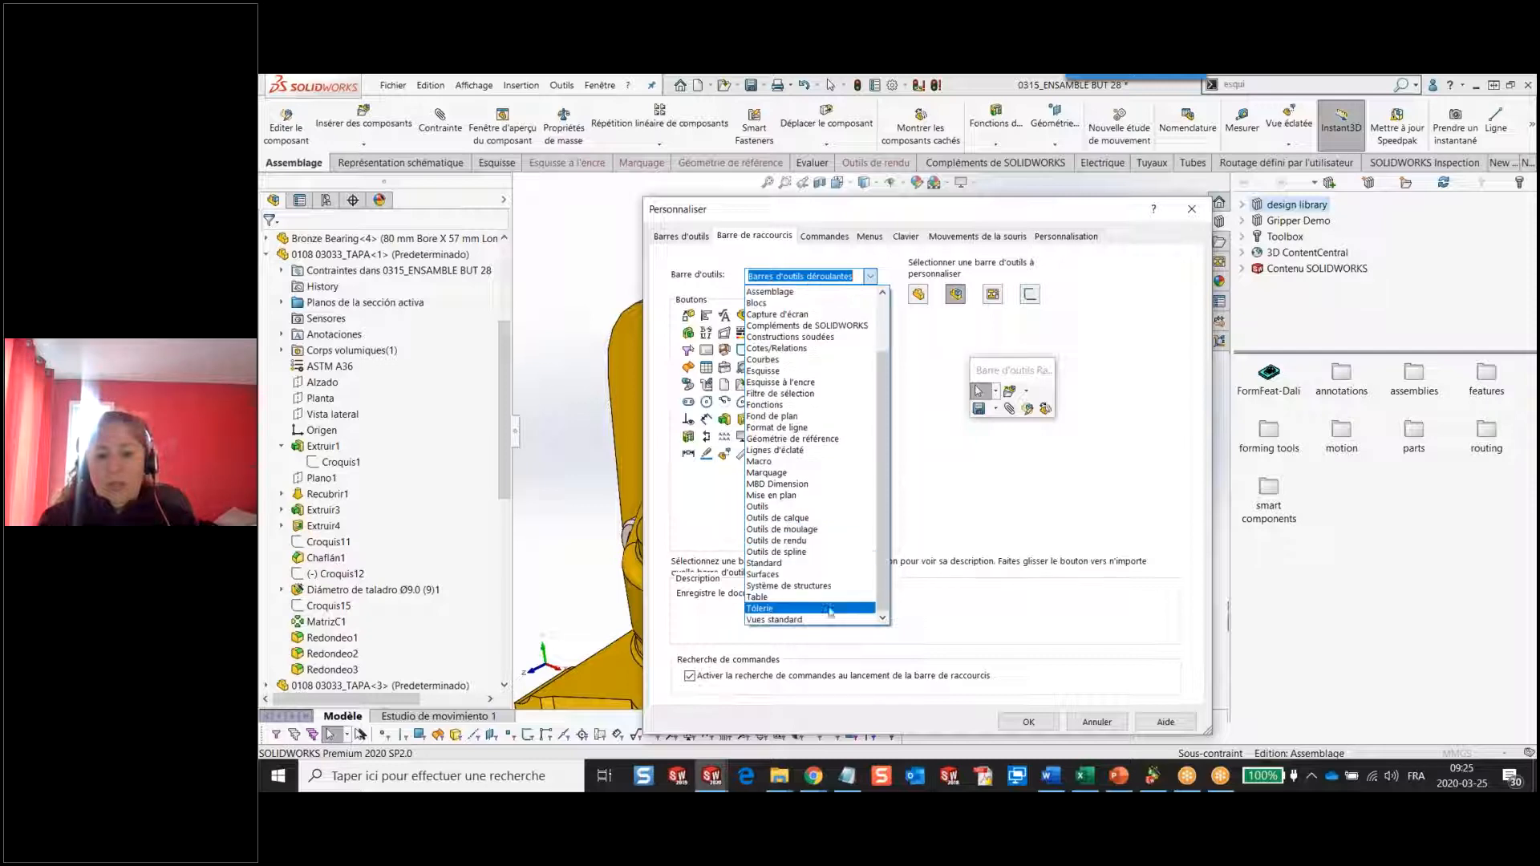
click(777, 565)
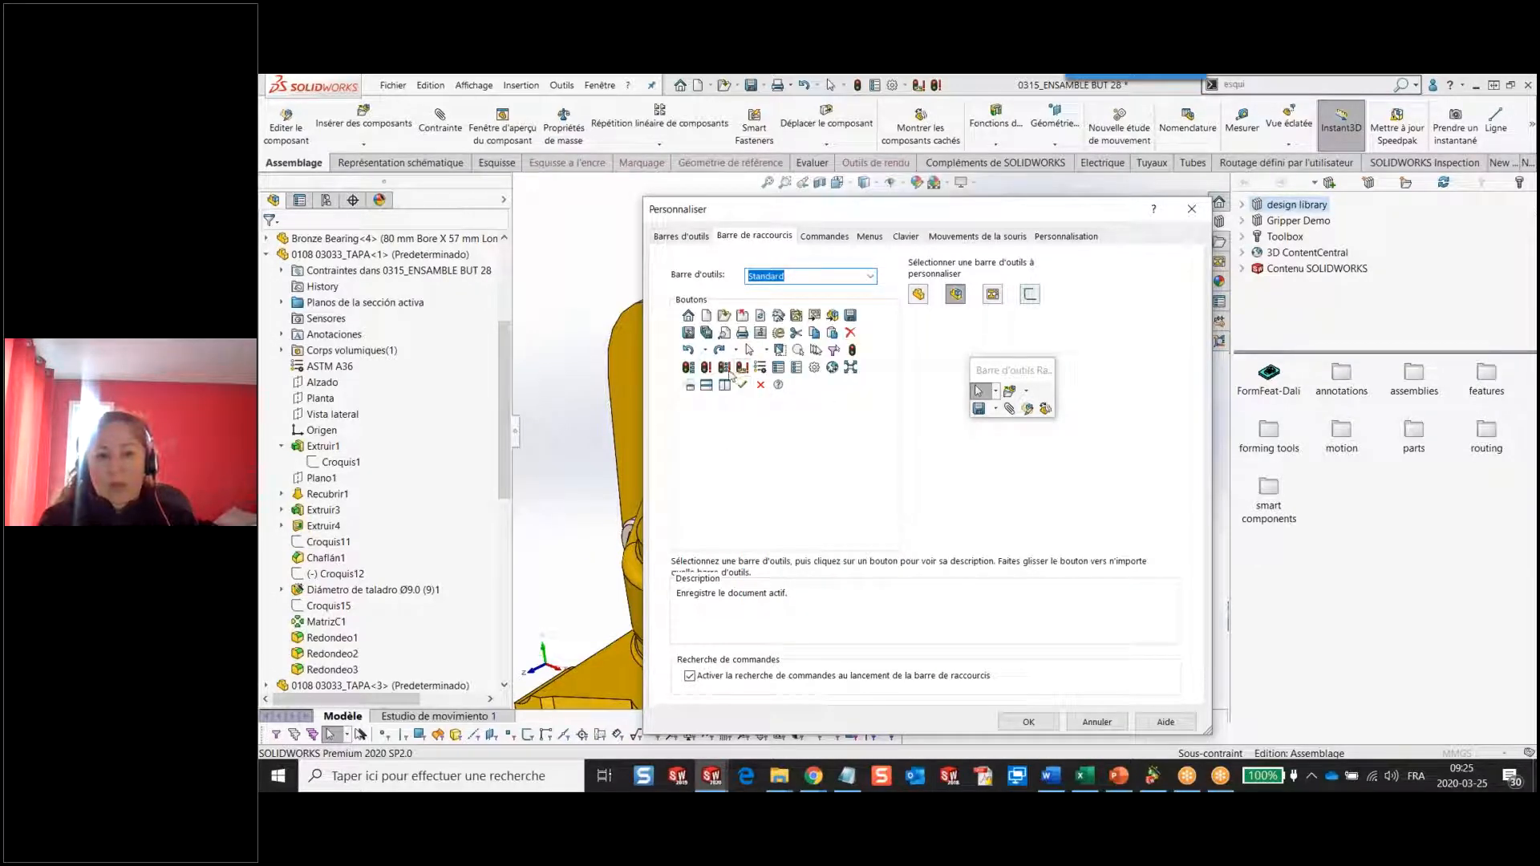
drag(742, 372, 1039, 392)
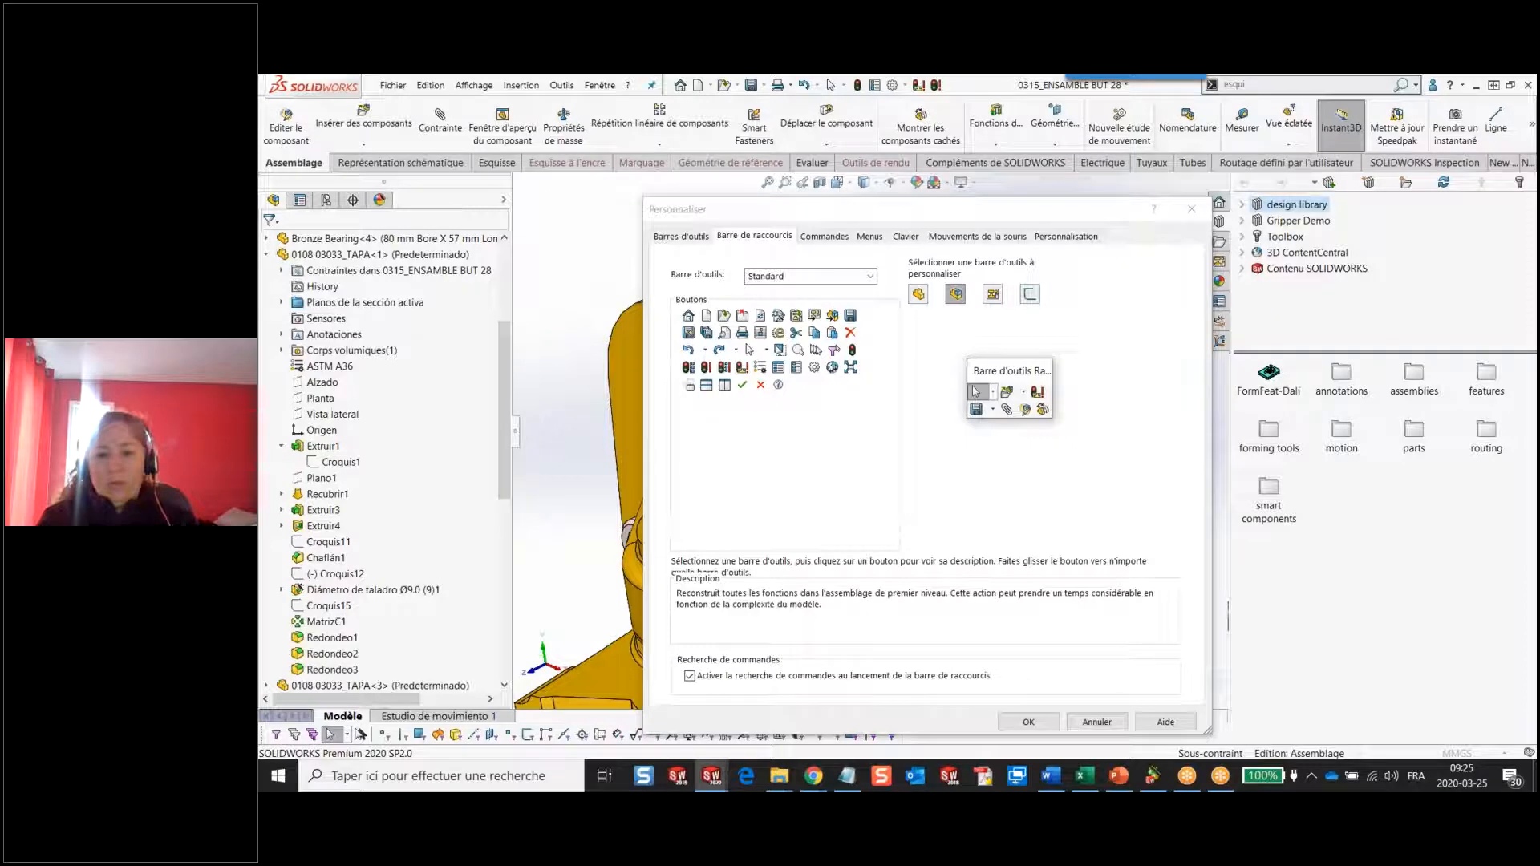
View the part, drawing and sketch shortcut bars and the command categories, and close the customization.
click(918, 293)
click(992, 295)
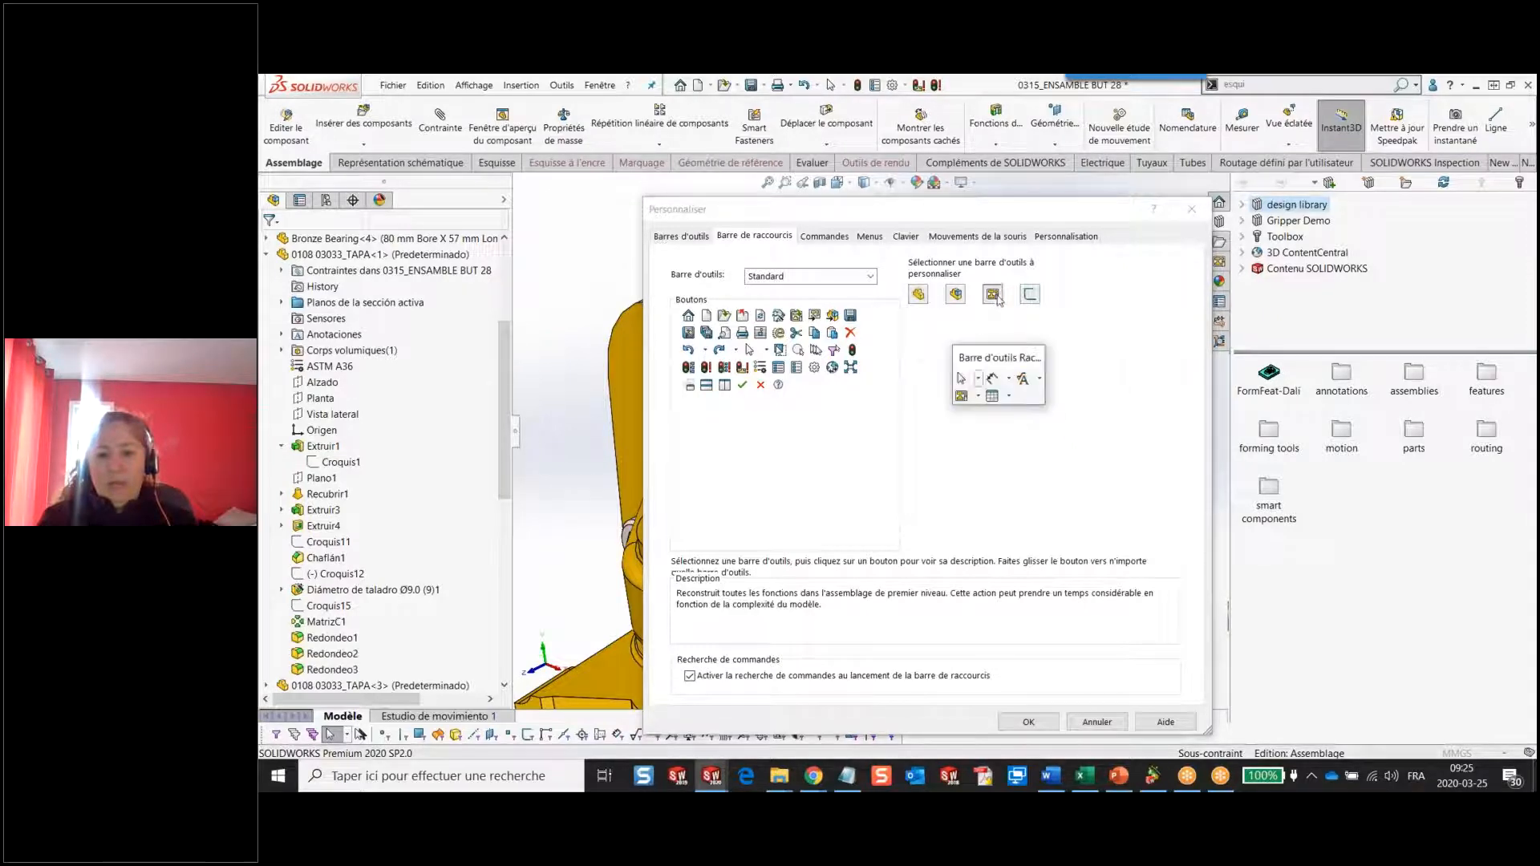
click(1030, 295)
drag(1095, 354, 1044, 390)
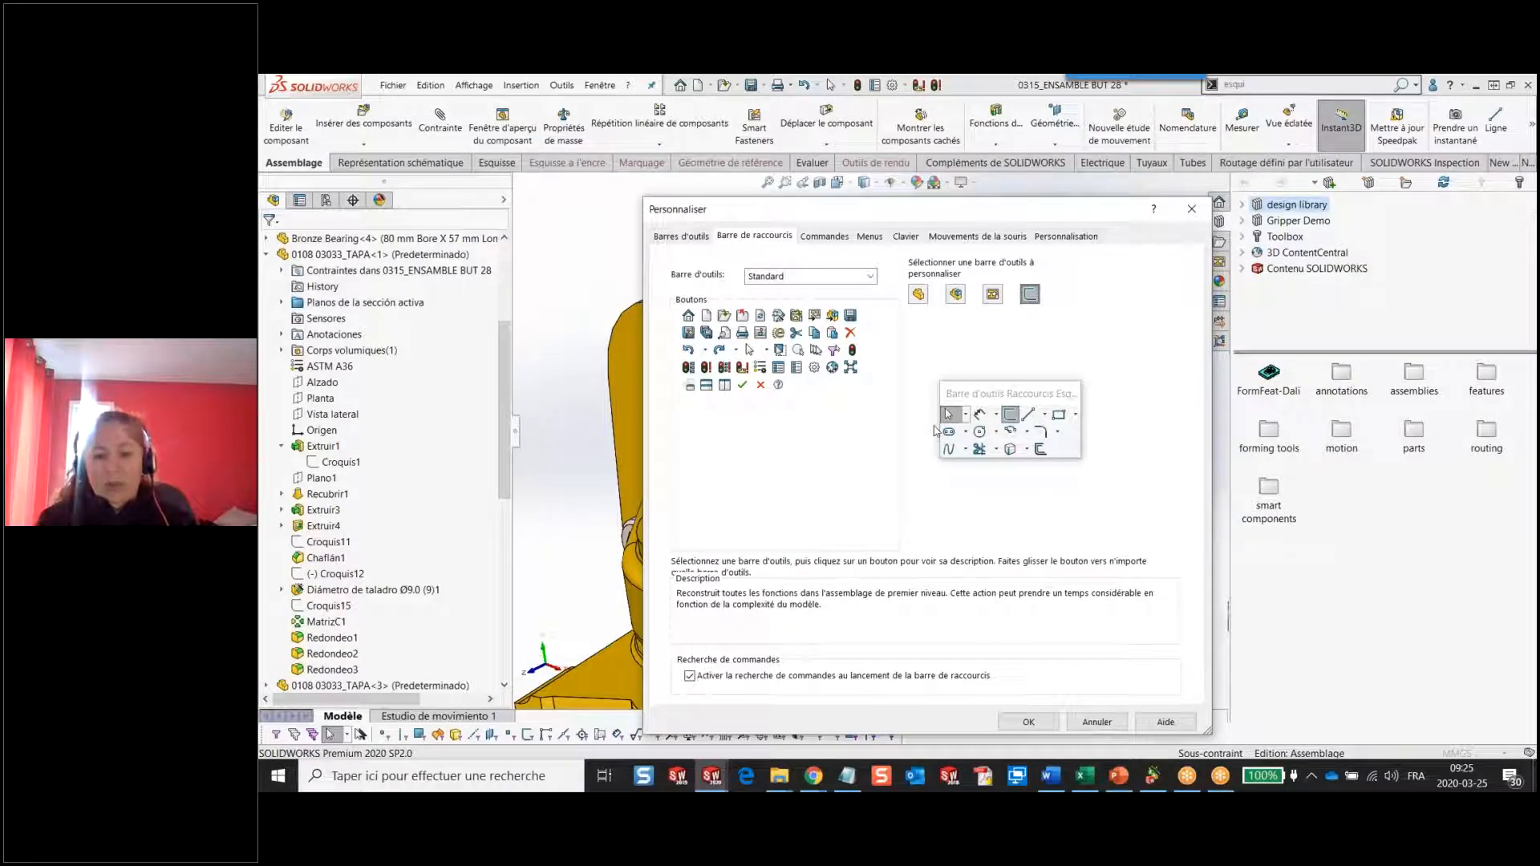
click(826, 237)
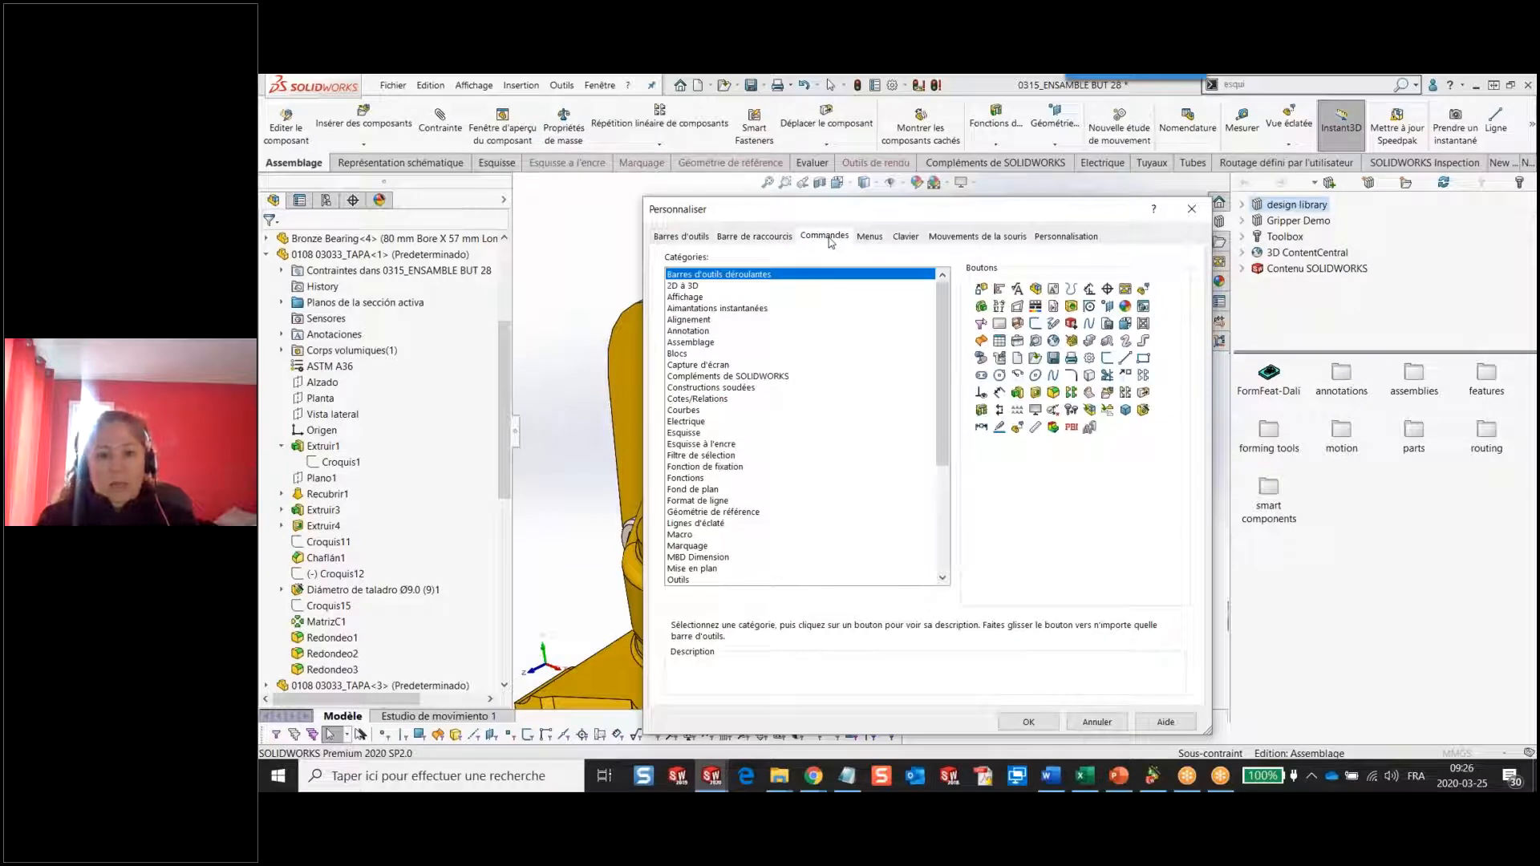
click(1191, 209)
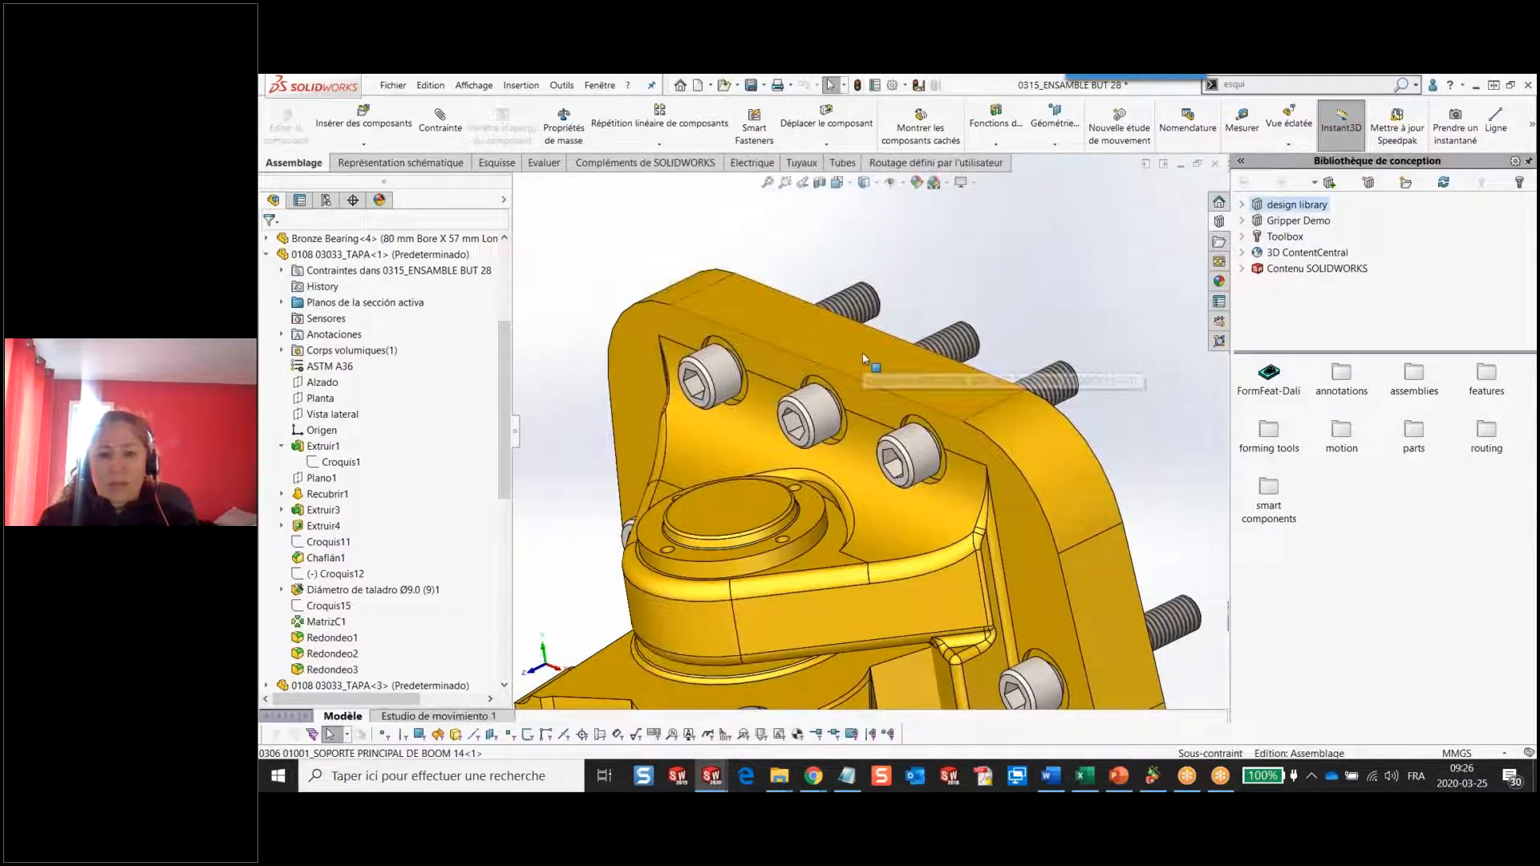
Display the context toolbar for the plate's upper face and a bolt head, show its customization option, and clear the selection.
click(863, 353)
key(s)
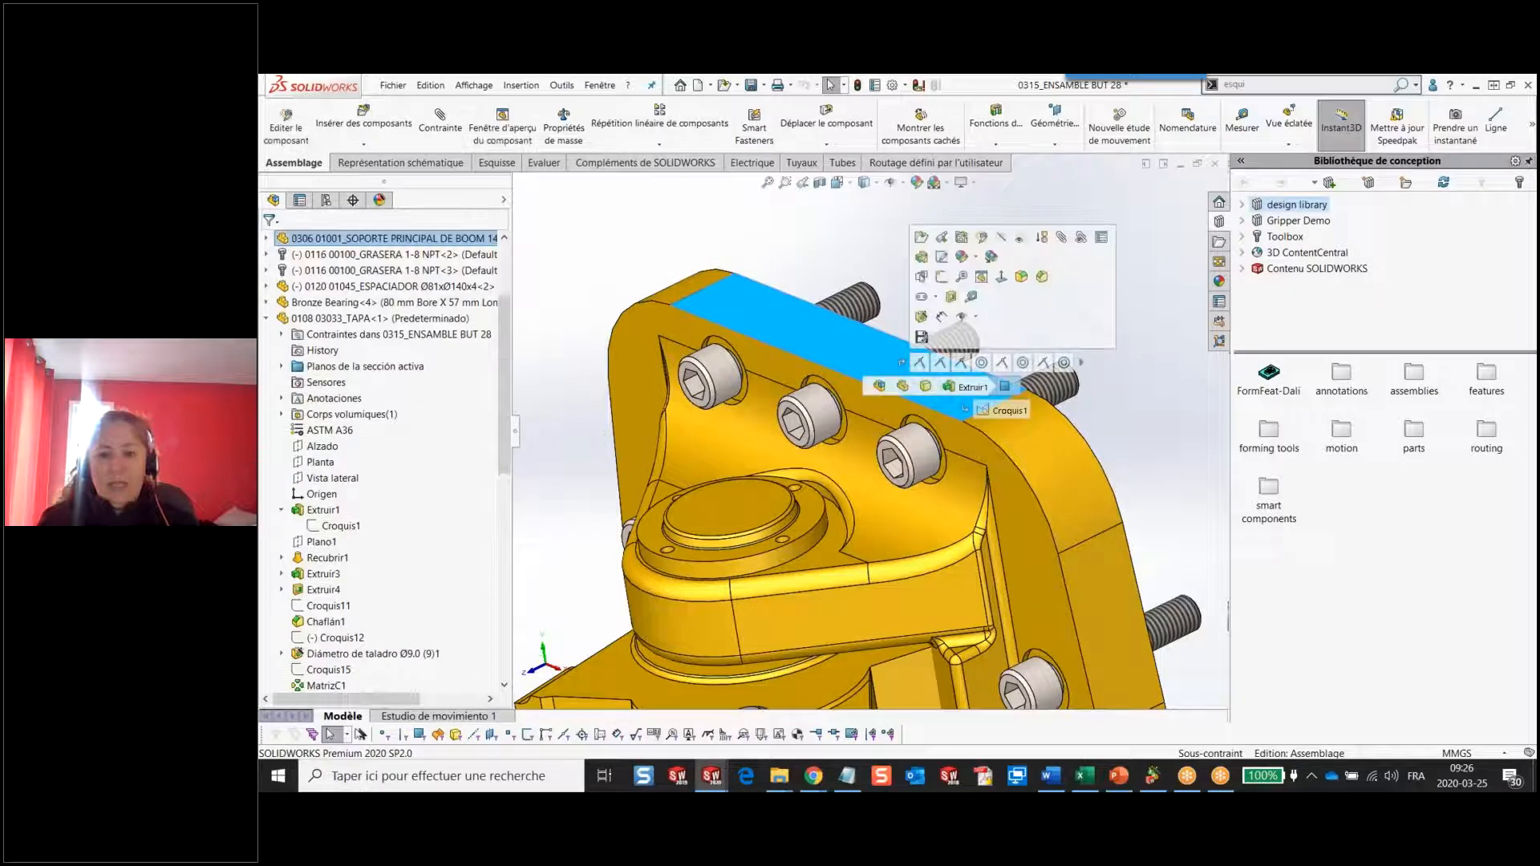
click(813, 408)
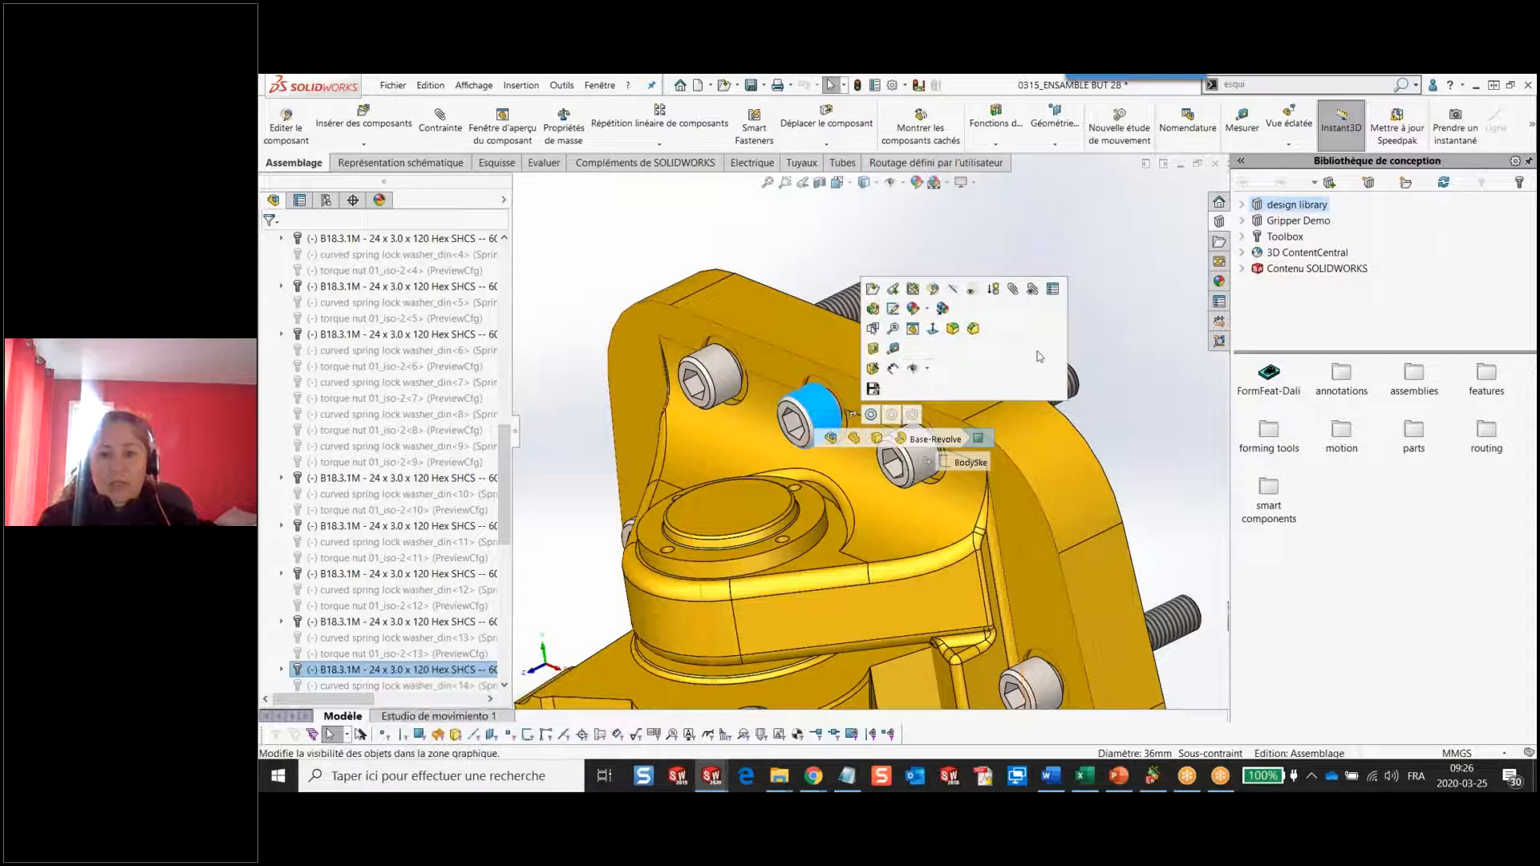
right_click(981, 366)
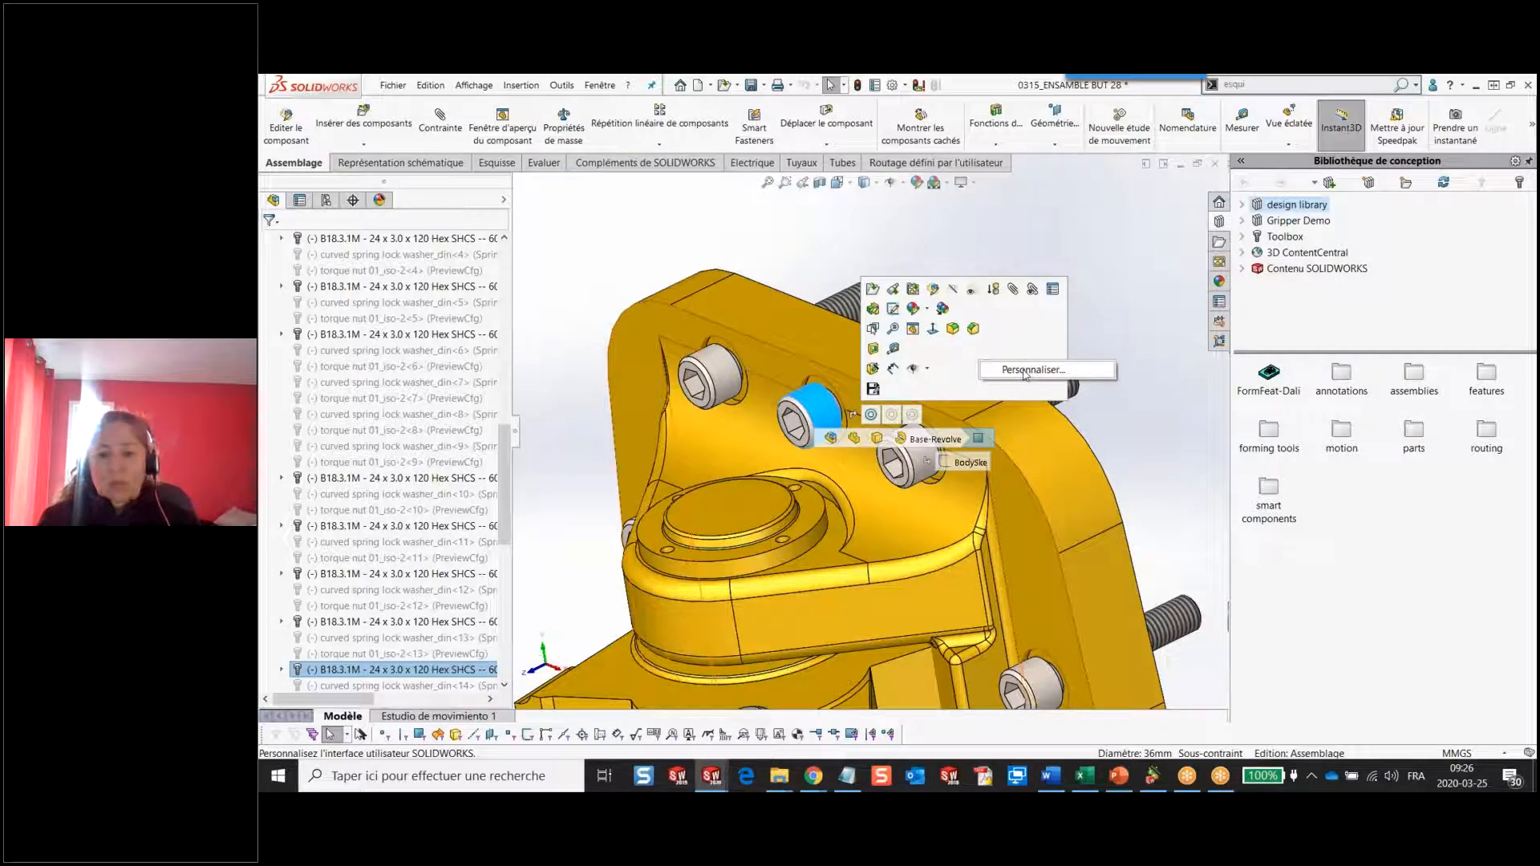
click(936, 393)
click(935, 393)
click(918, 221)
Switch to the open part 0306 02001_ACOPLE SUPERIOR BOOM 14 and select its large flat face to show the context toolbar.
key(ctrl+Tab)
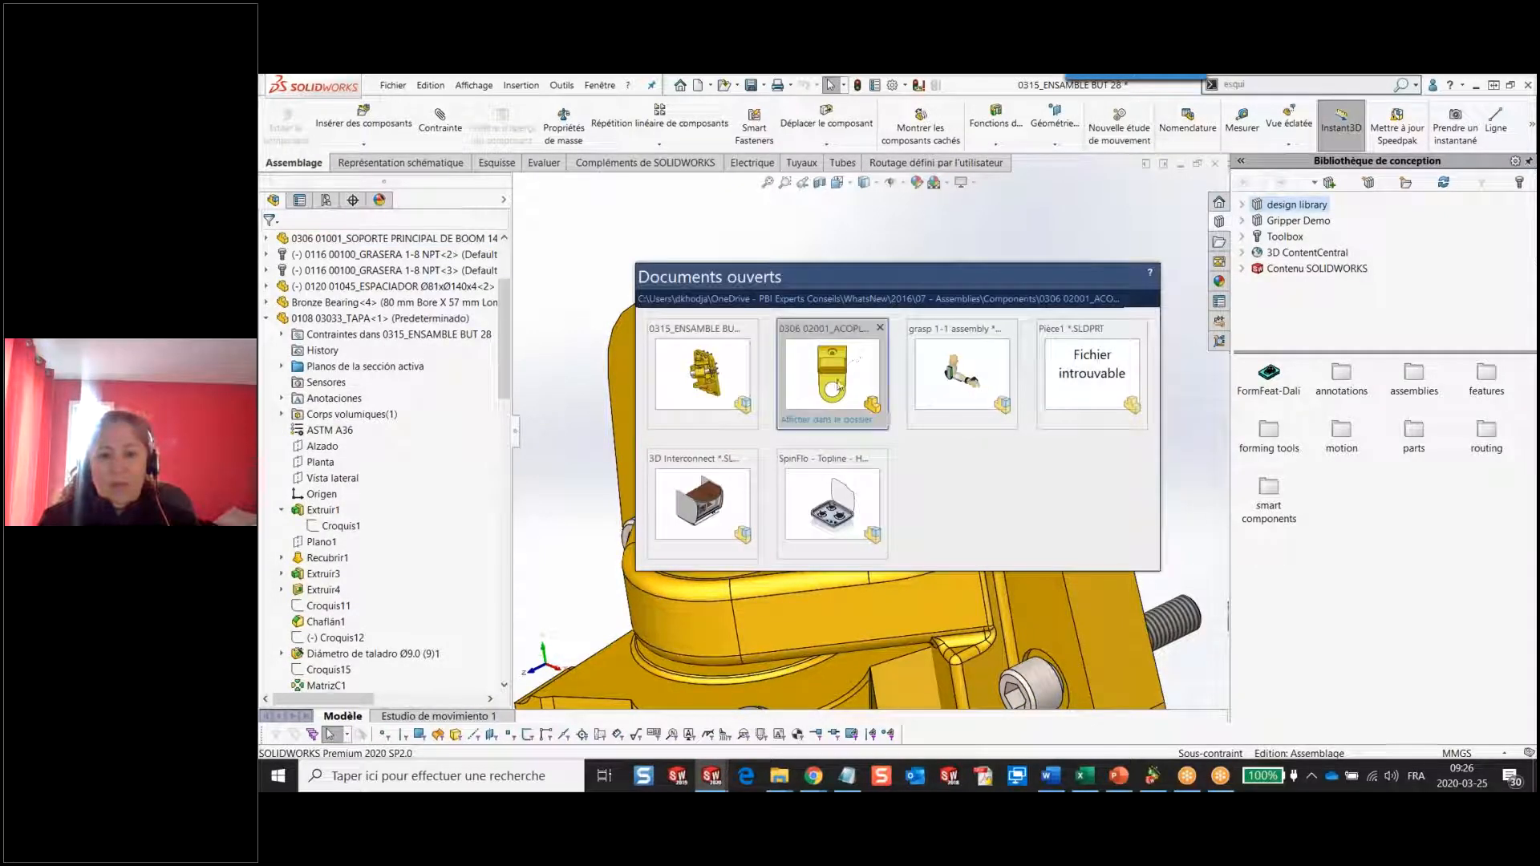
click(855, 352)
middle_drag(873, 365, 990, 391)
scroll(1004, 434, down, 3)
scroll(1003, 434, down, 2)
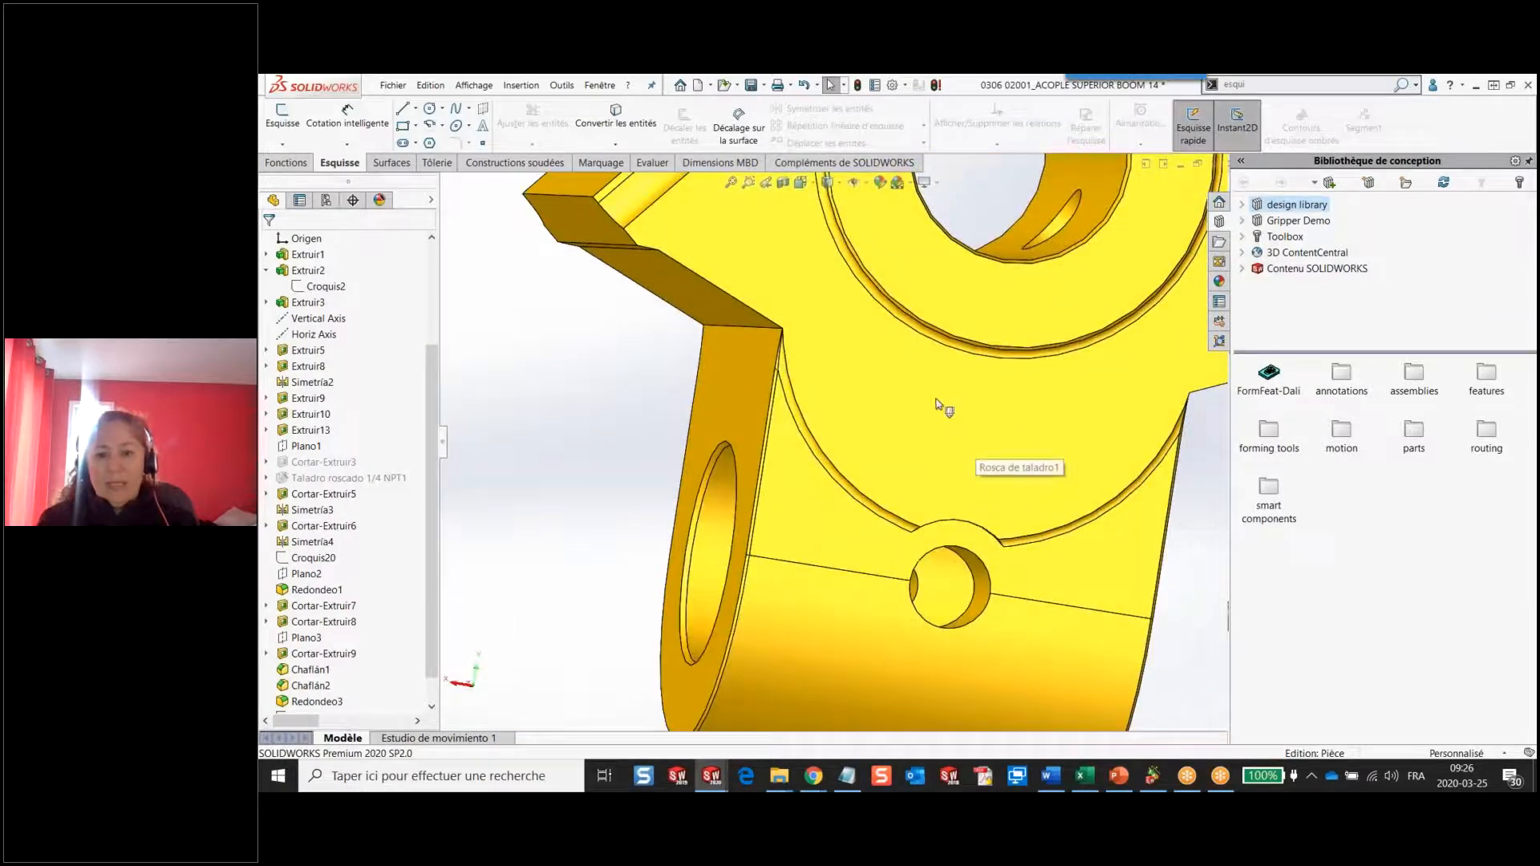
click(906, 421)
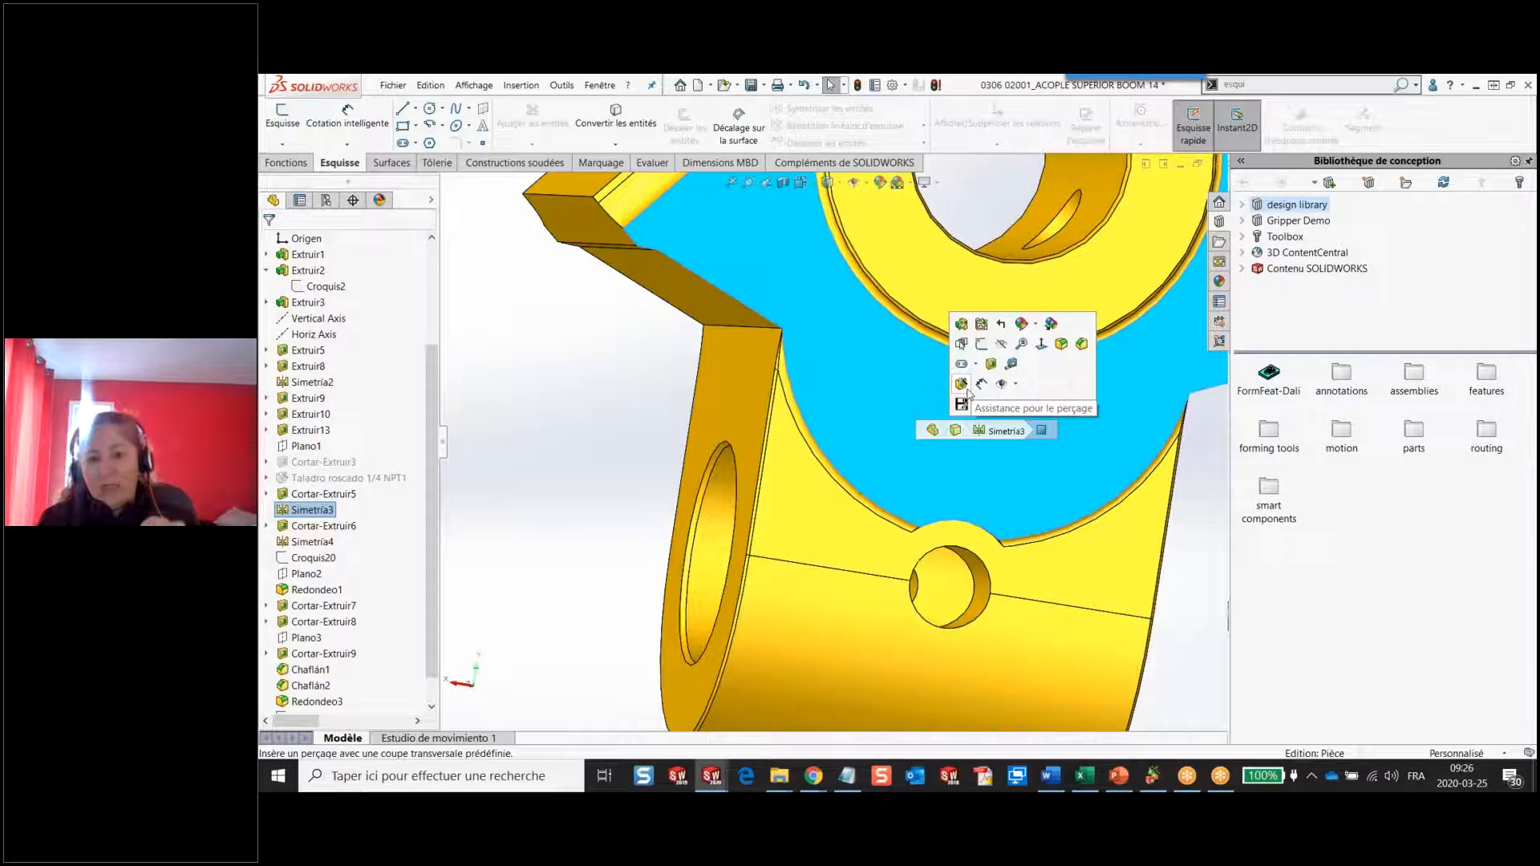
Start the Hole Wizard on the side face around the large bore from the Fonctions commands, show its position settings, and cancel.
click(706, 419)
click(288, 165)
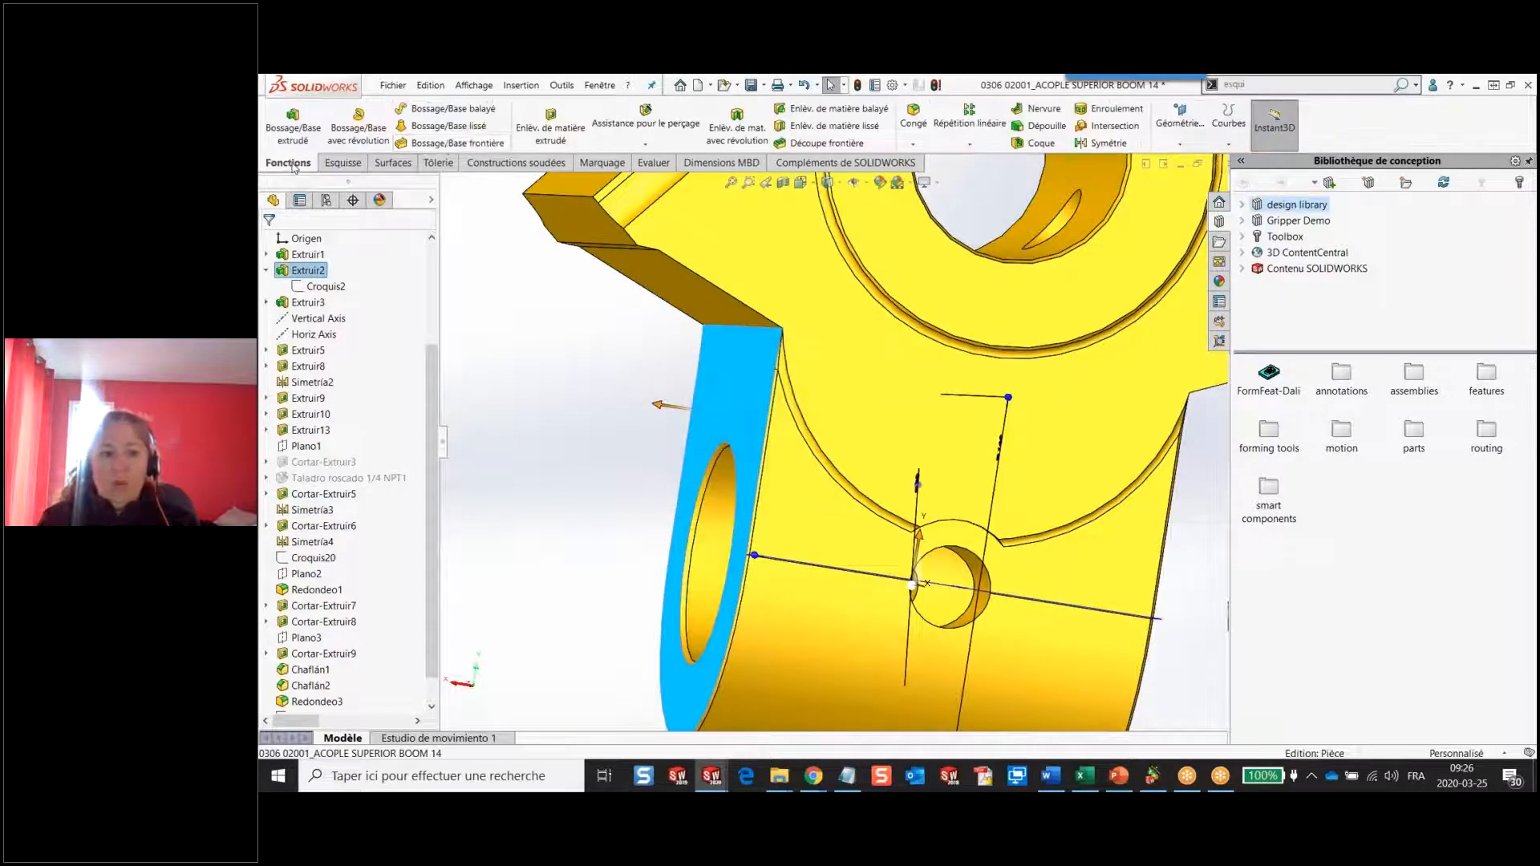
click(656, 125)
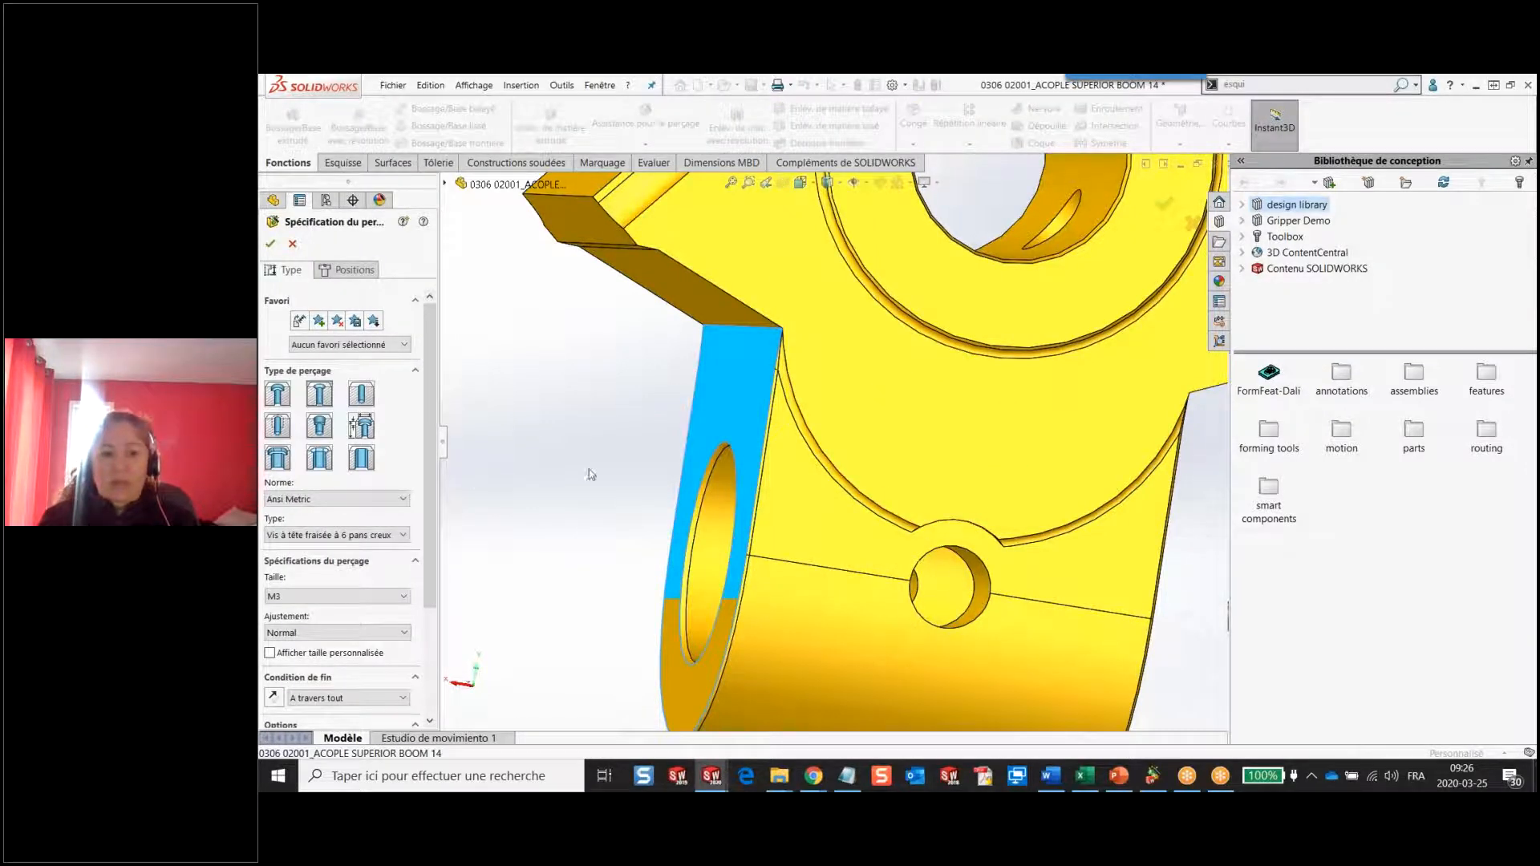
click(353, 271)
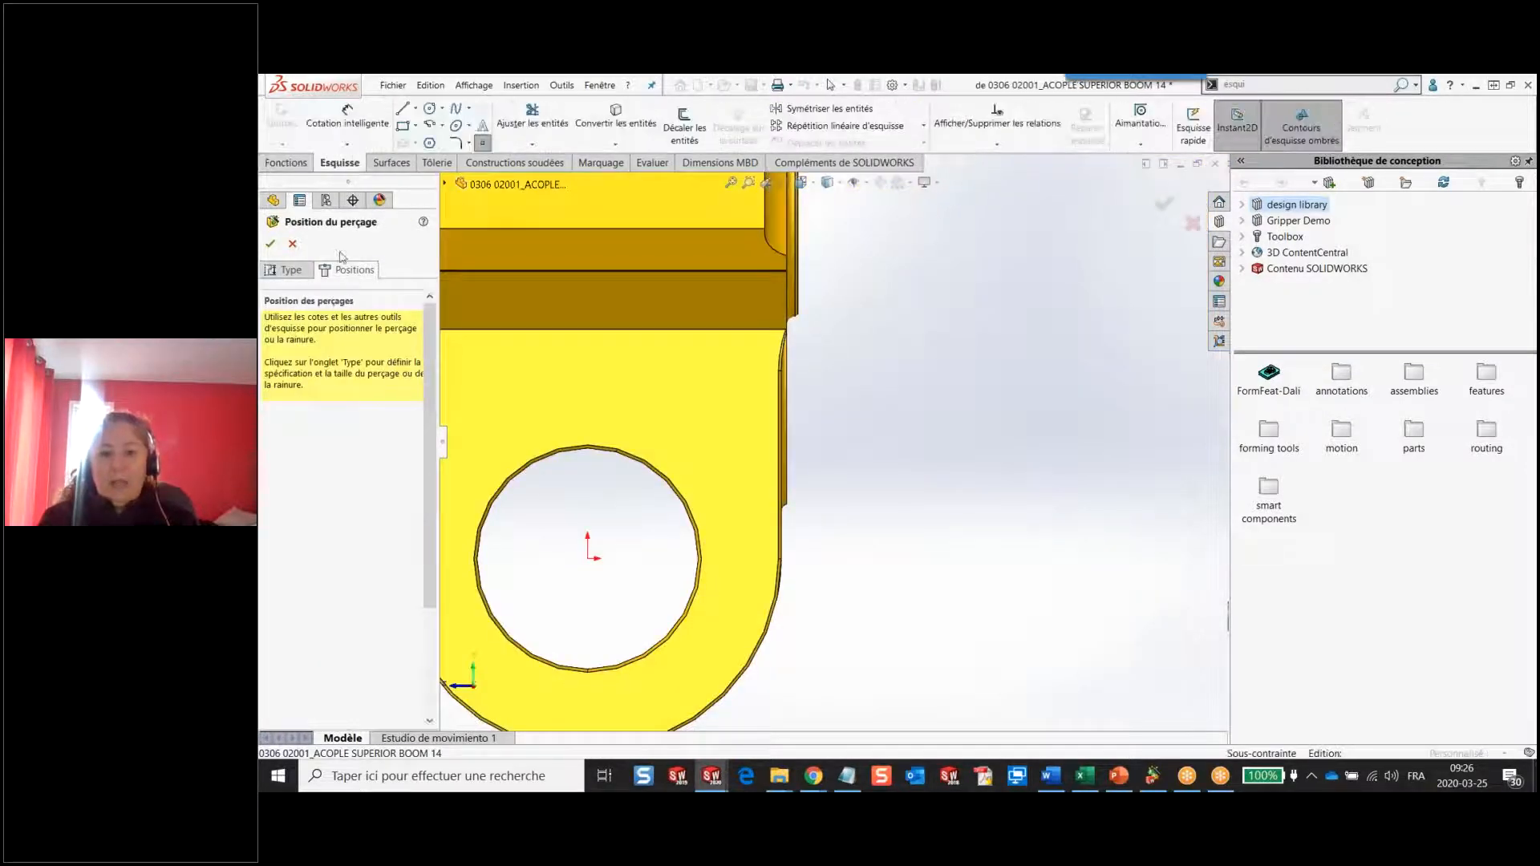
click(297, 242)
Start the Hole Wizard on the large flat face straight from its context toolbar and cancel it.
middle_drag(986, 306, 902, 336)
scroll(853, 408, down, 5)
click(854, 407)
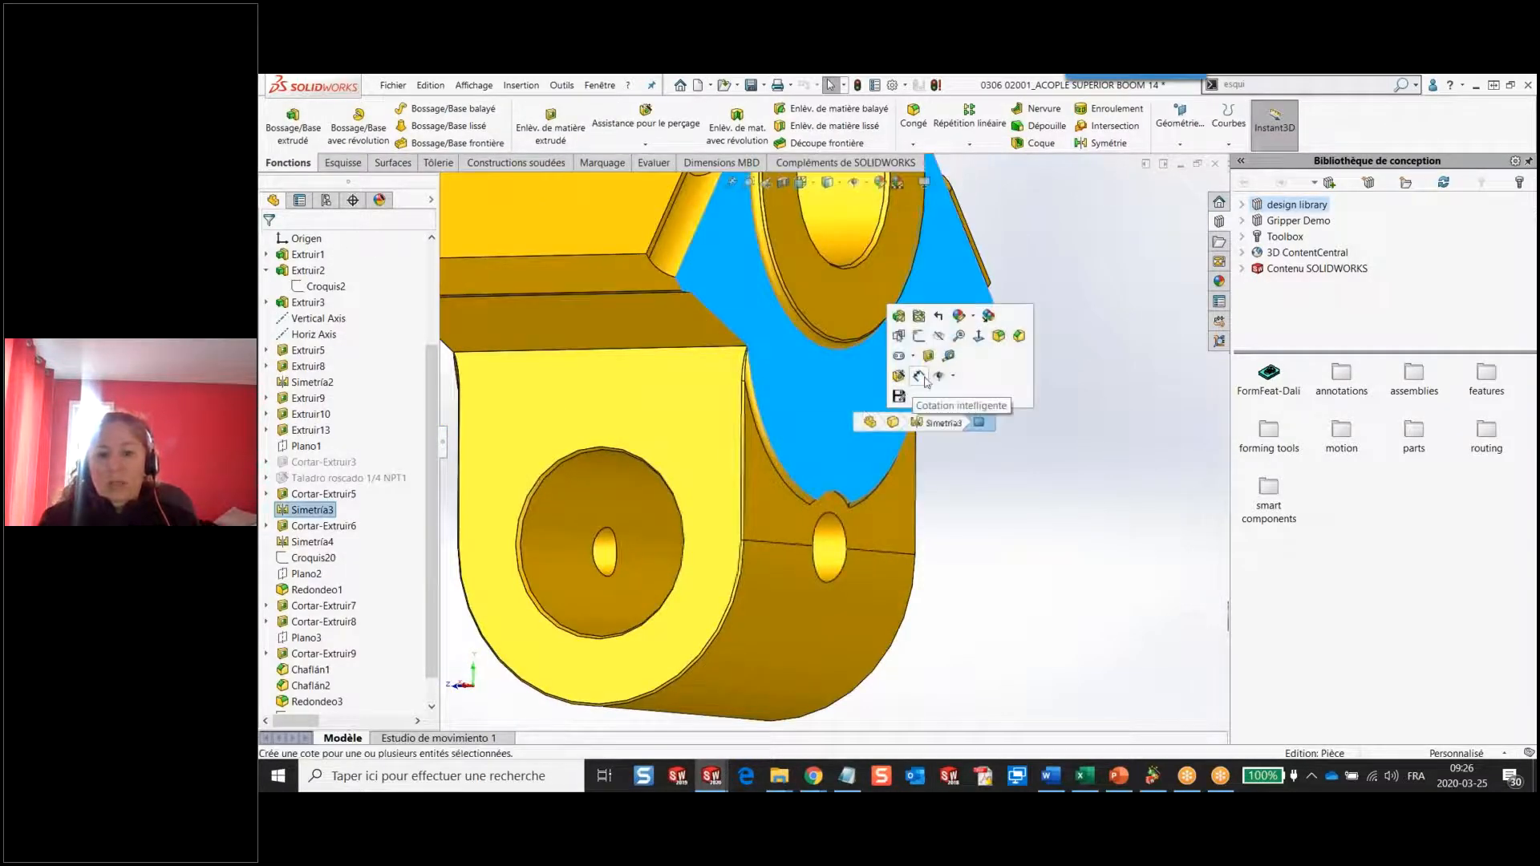
click(900, 376)
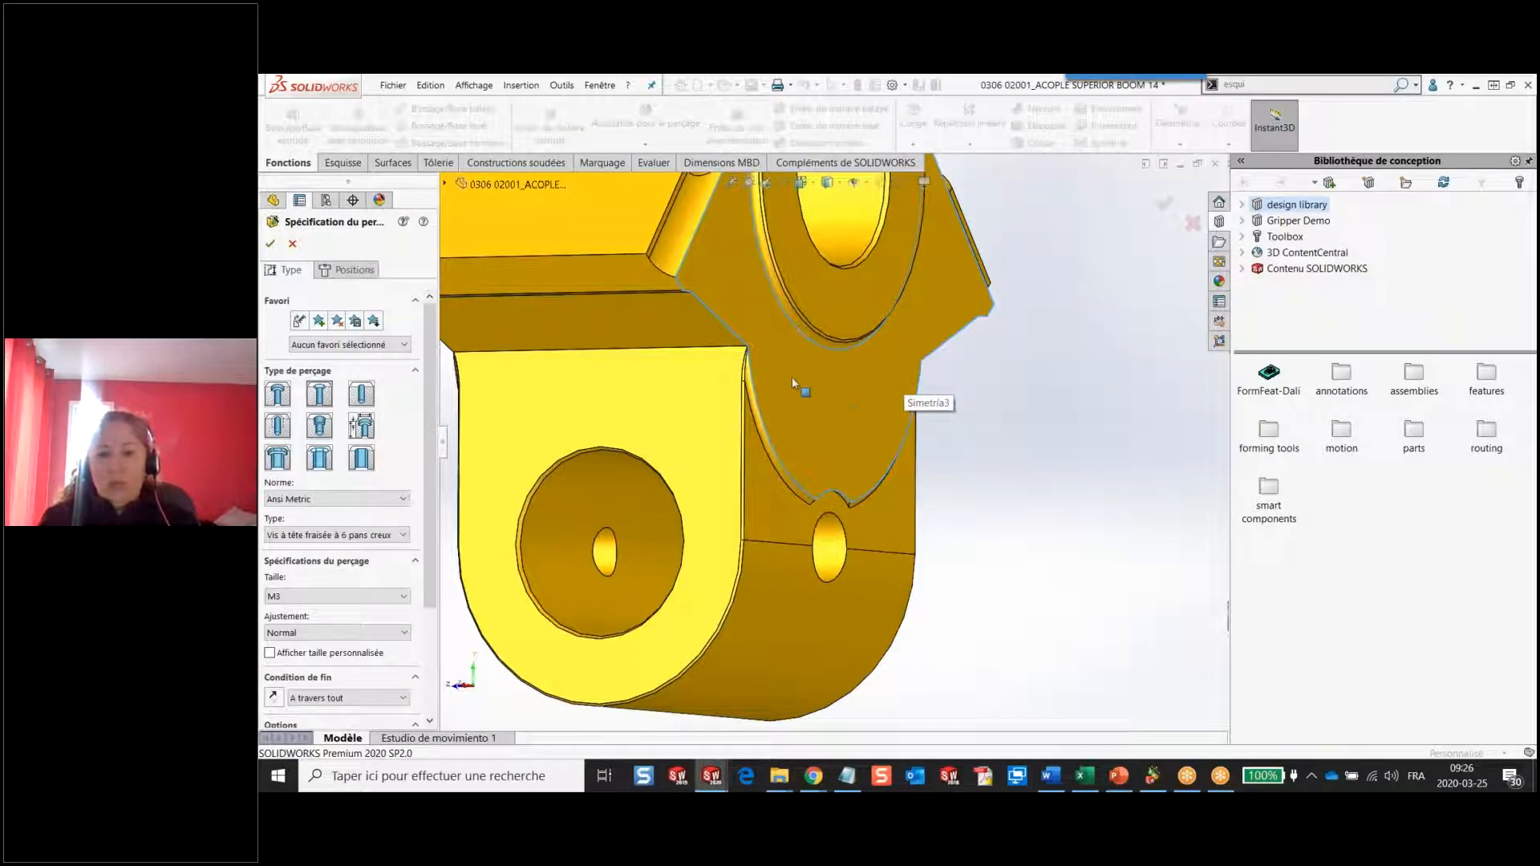
click(1193, 224)
Open the customization of the face's context toolbar, move its preview aside, and view the menu and keyboard shortcut settings.
right_click(883, 367)
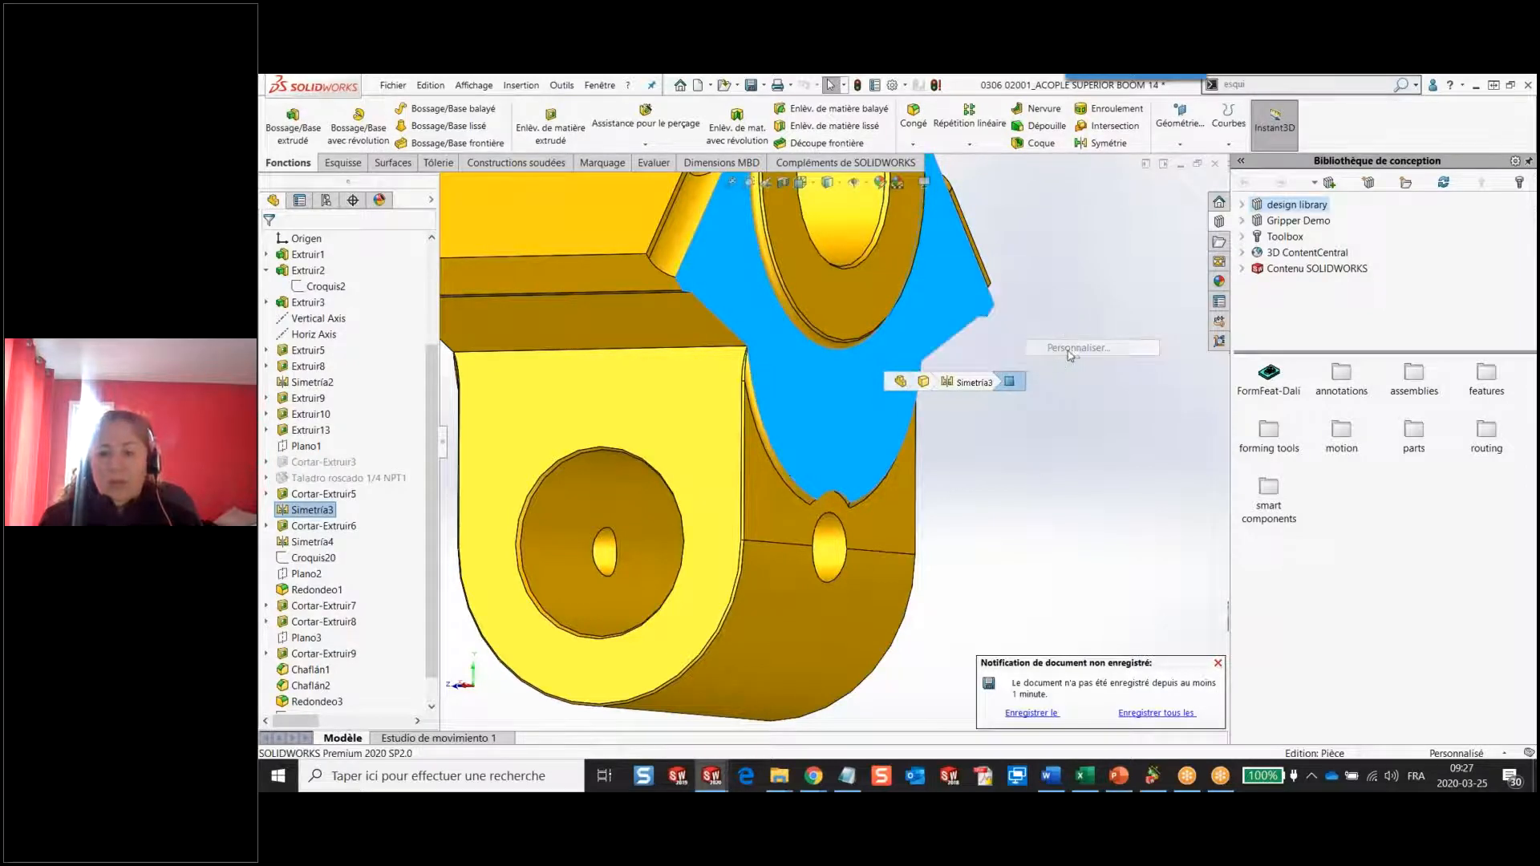
click(1069, 352)
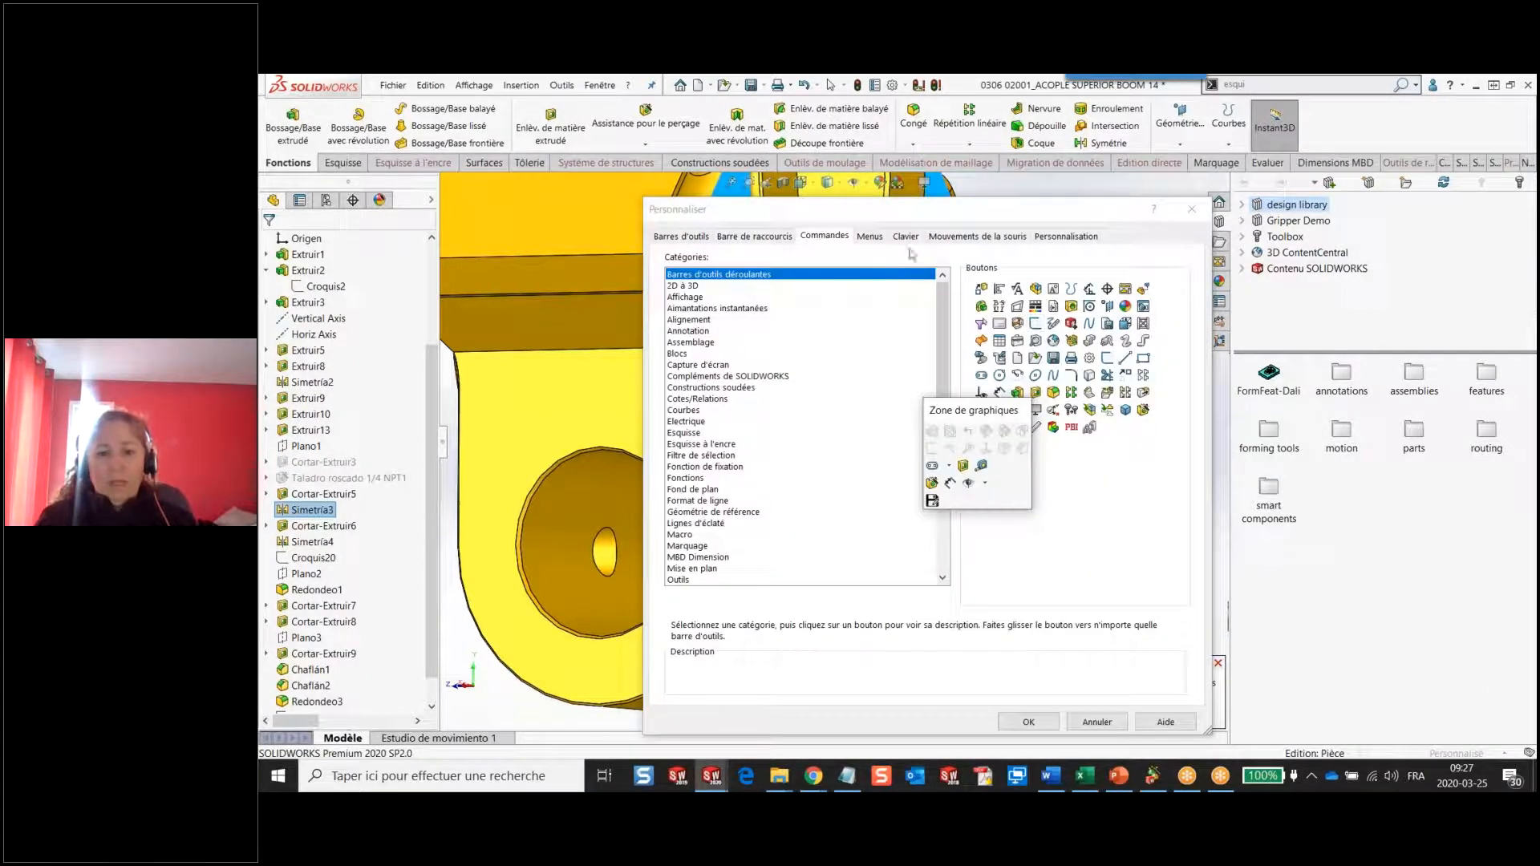
drag(980, 406, 860, 381)
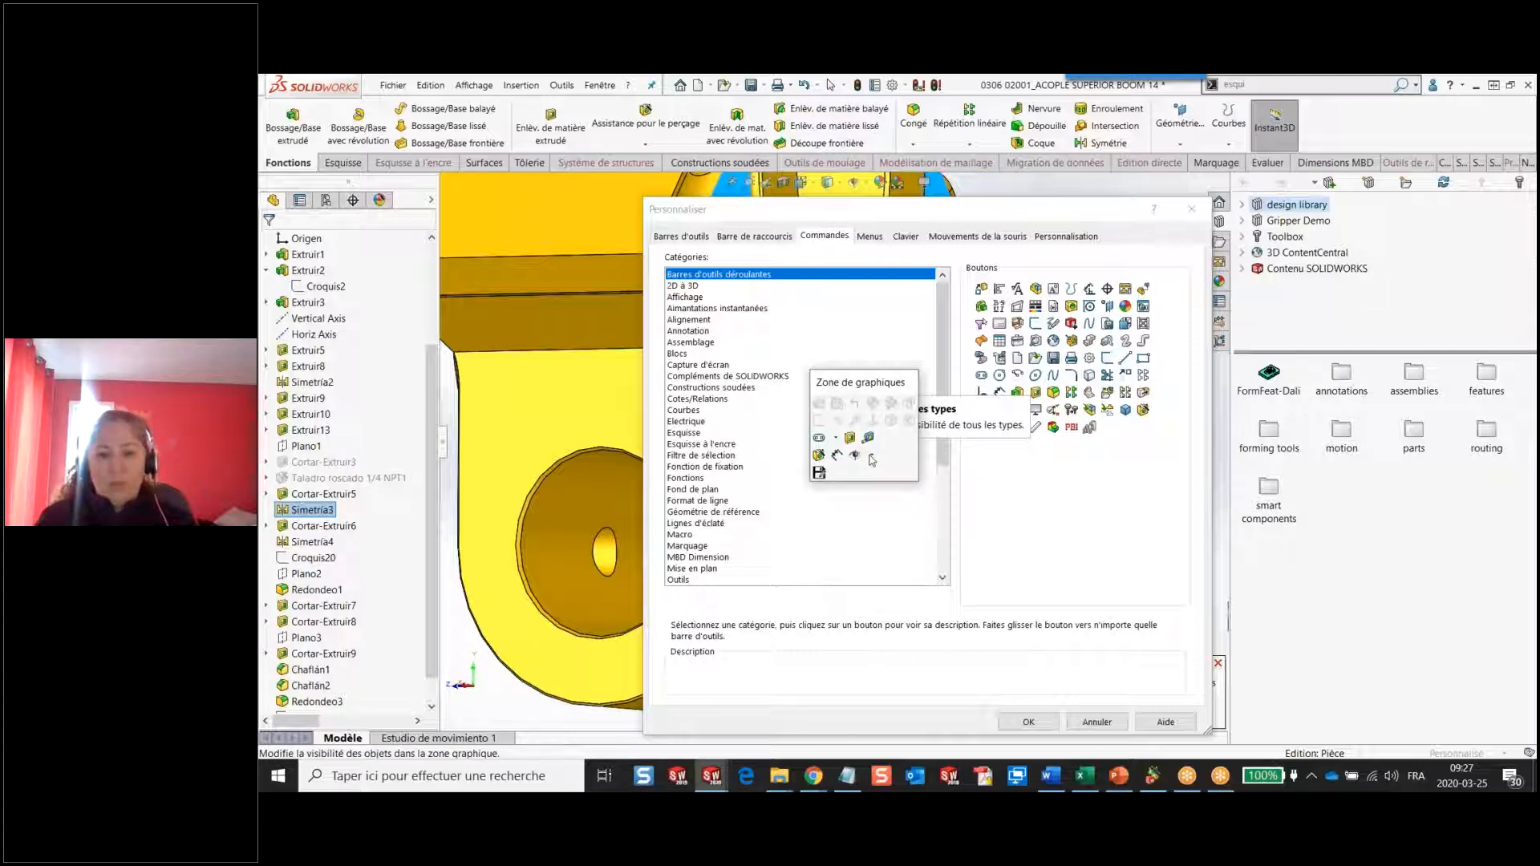
click(869, 235)
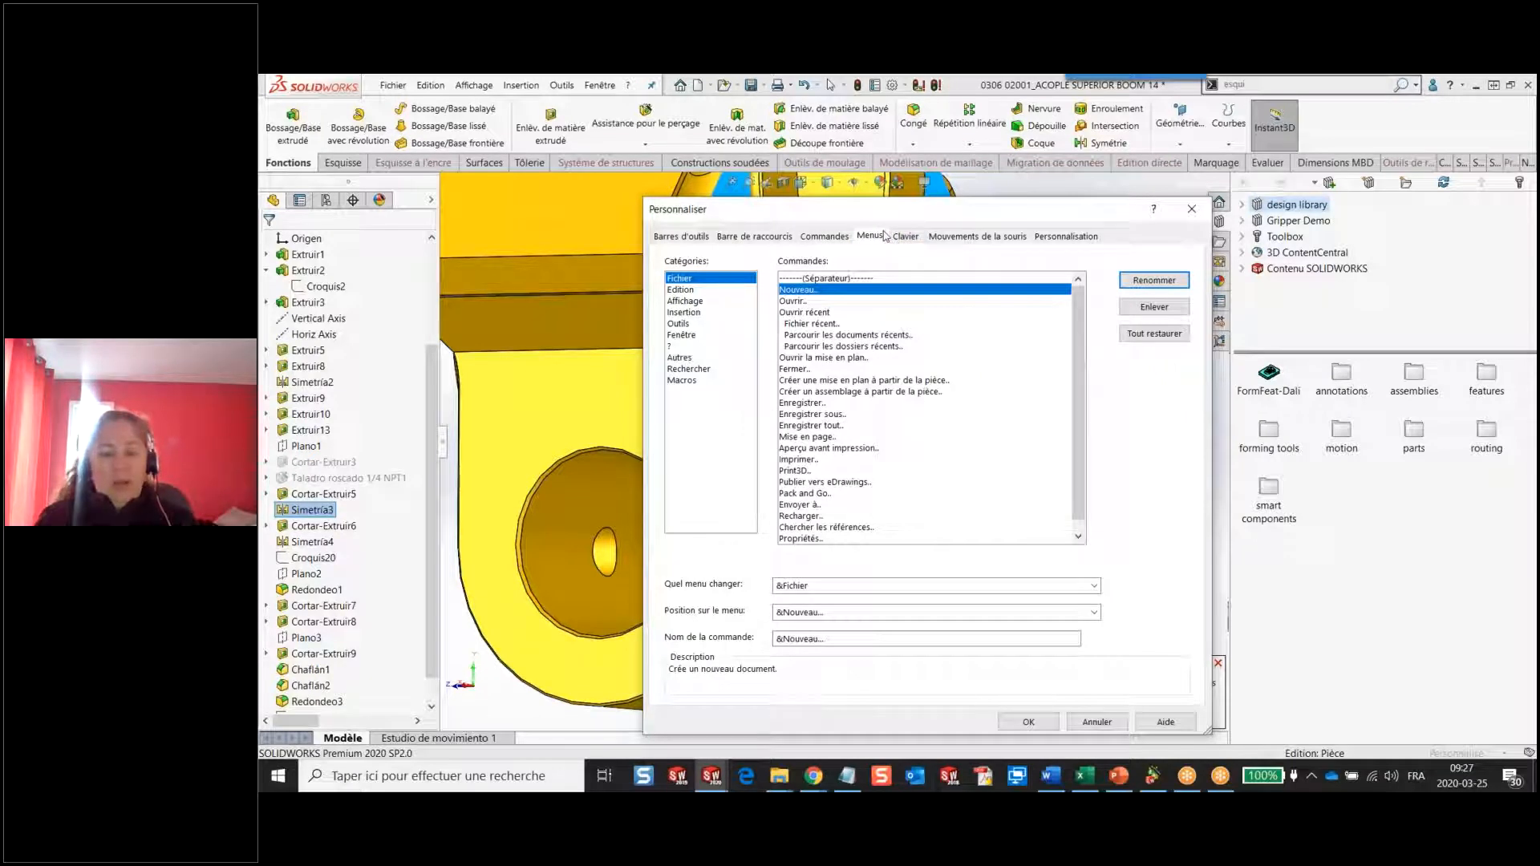
click(908, 238)
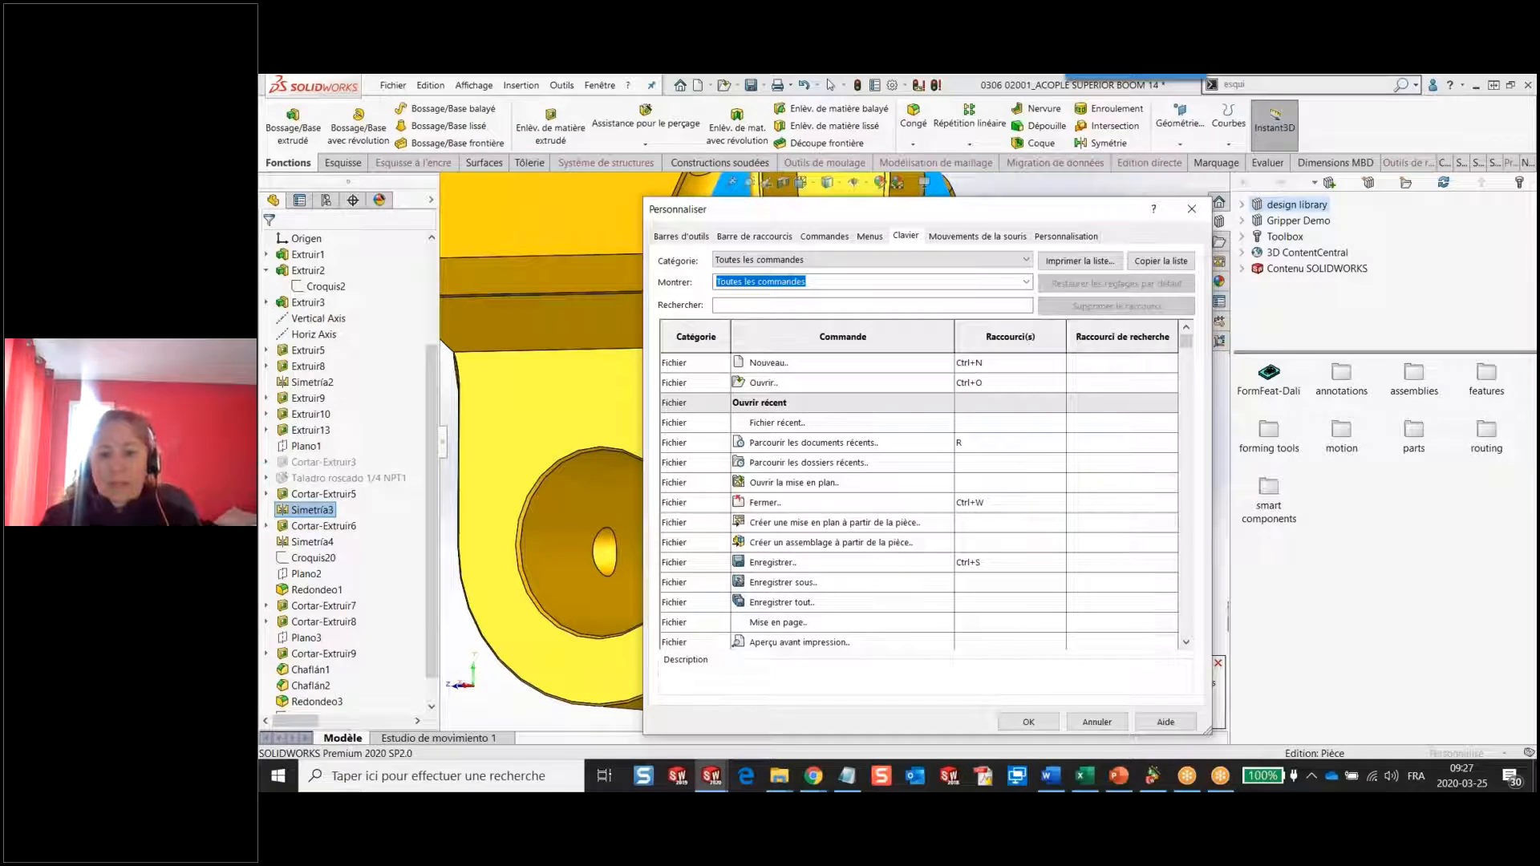
Sort the keyboard command list by assigned shortcut, and show the mouse gesture settings.
click(1009, 336)
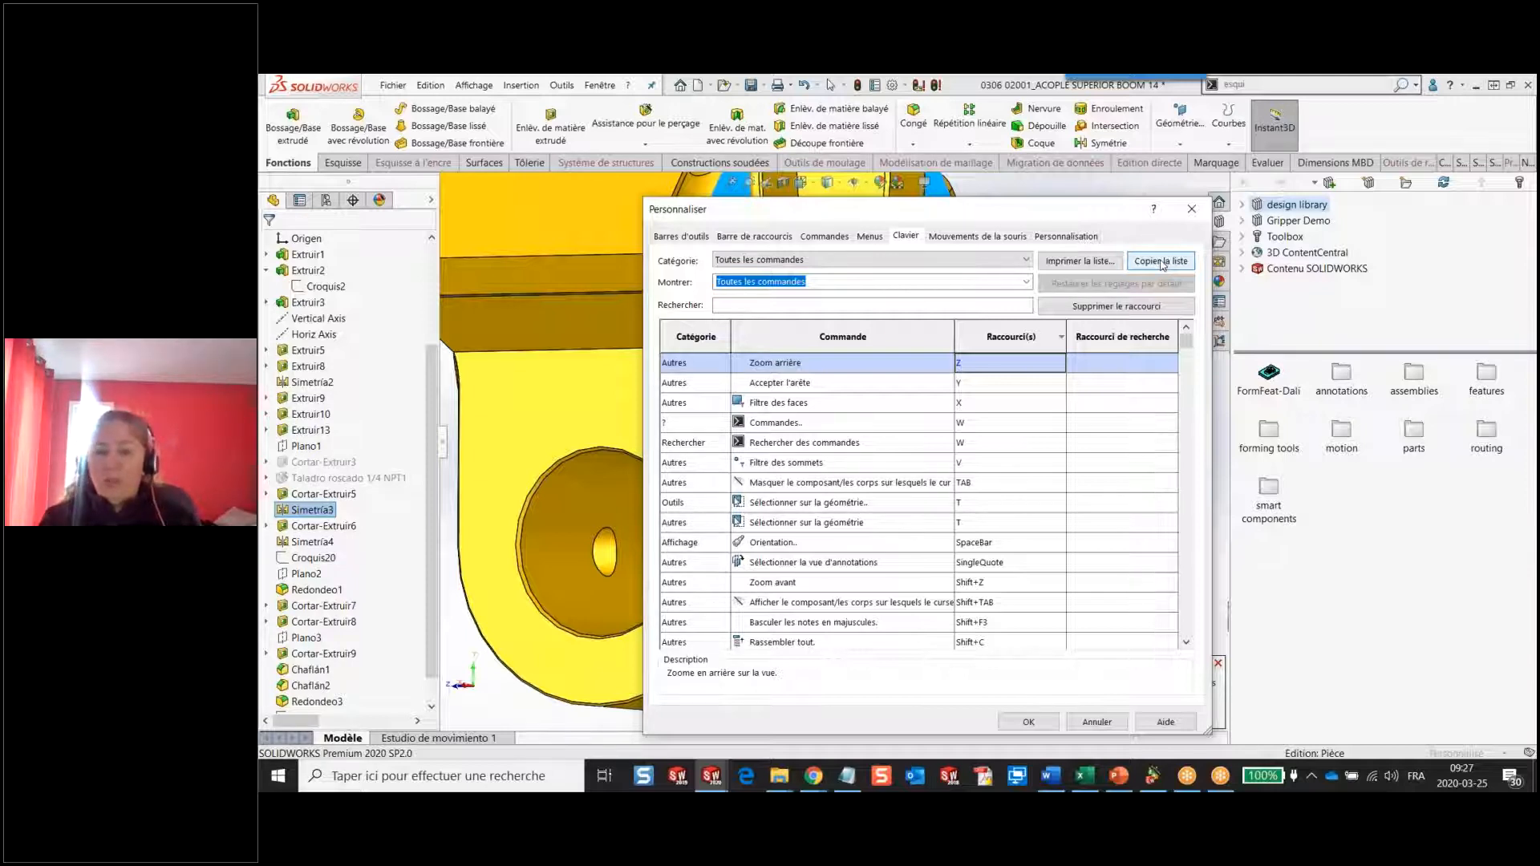
click(917, 88)
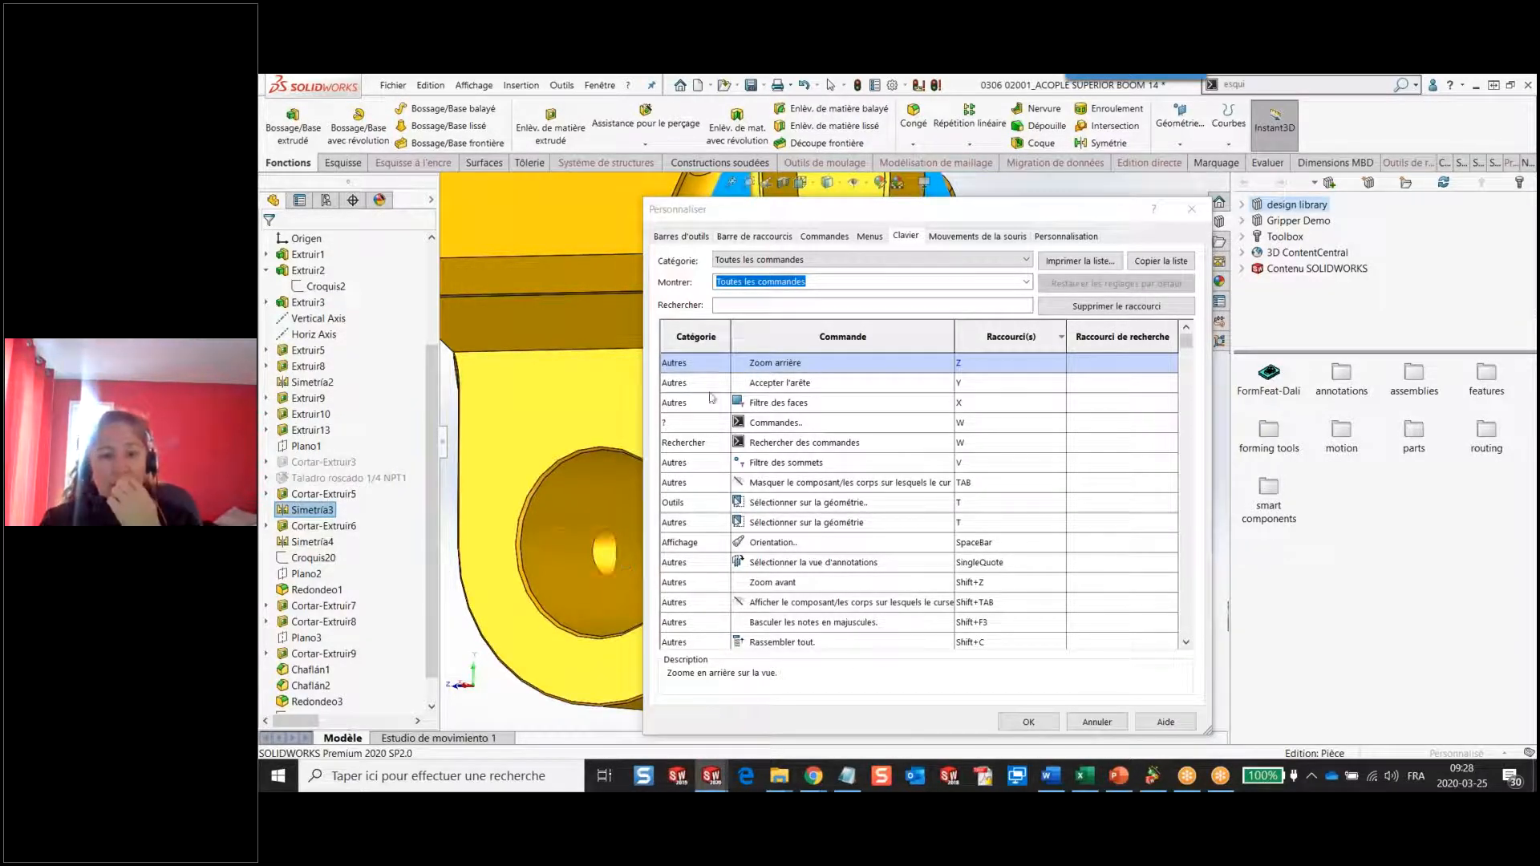
click(972, 237)
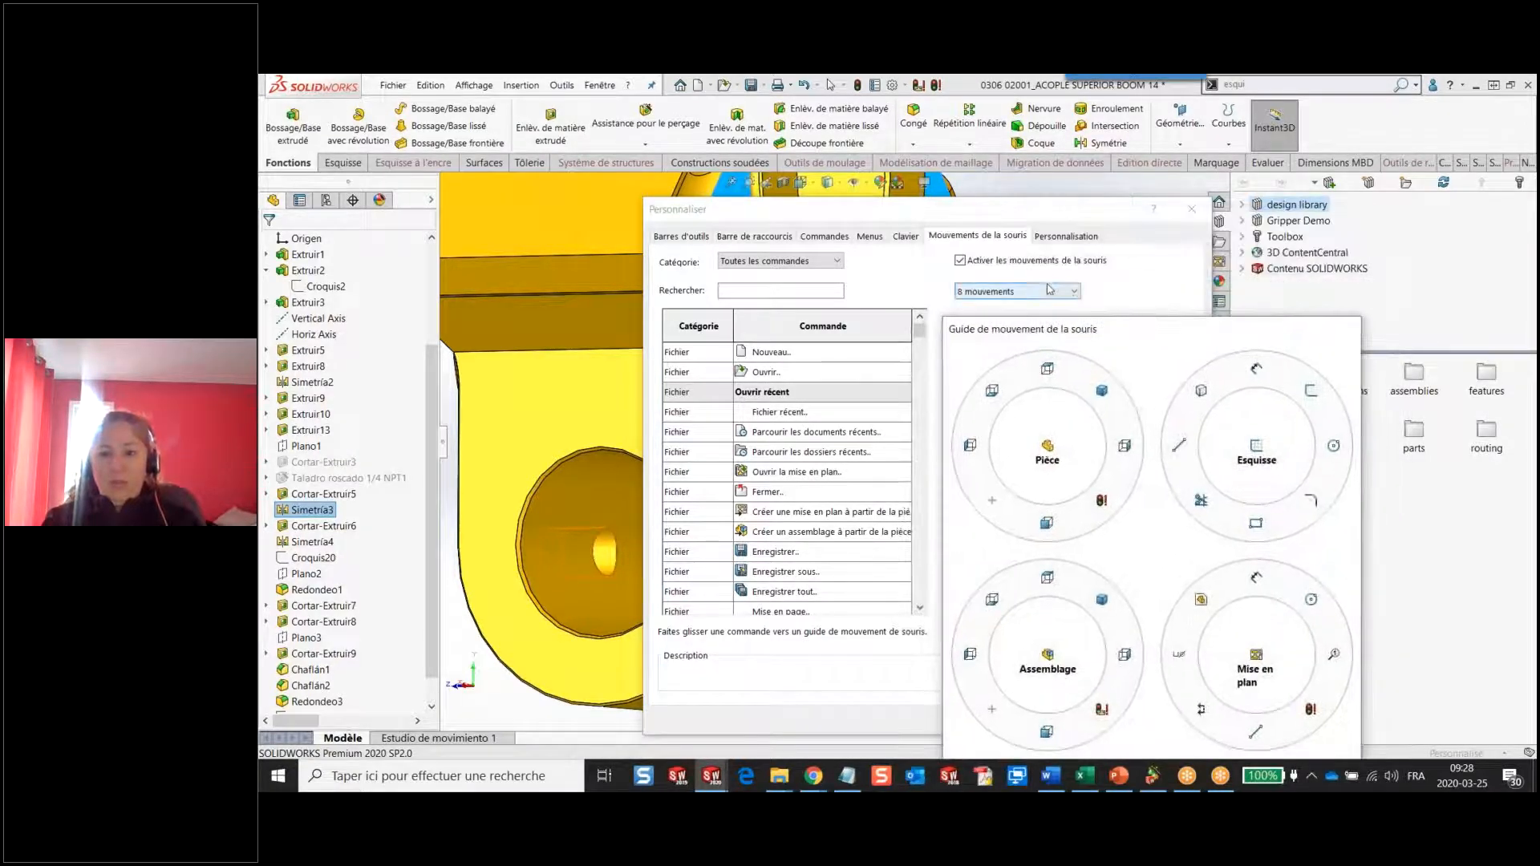
Preview the mouse gesture guides with 12 gestures, and set the number of gestures back to 8.
click(1076, 294)
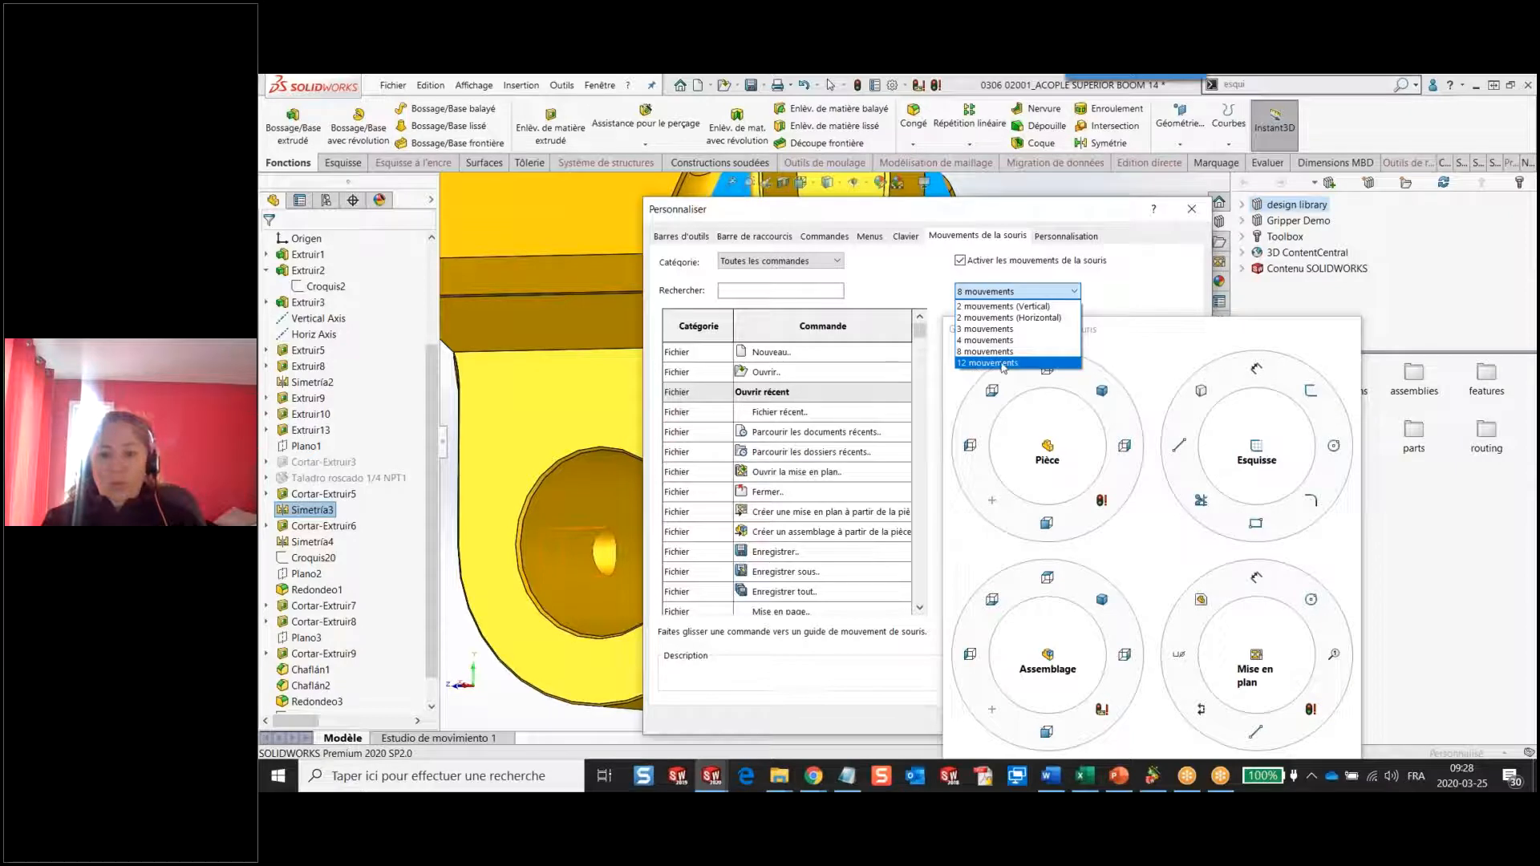
click(994, 359)
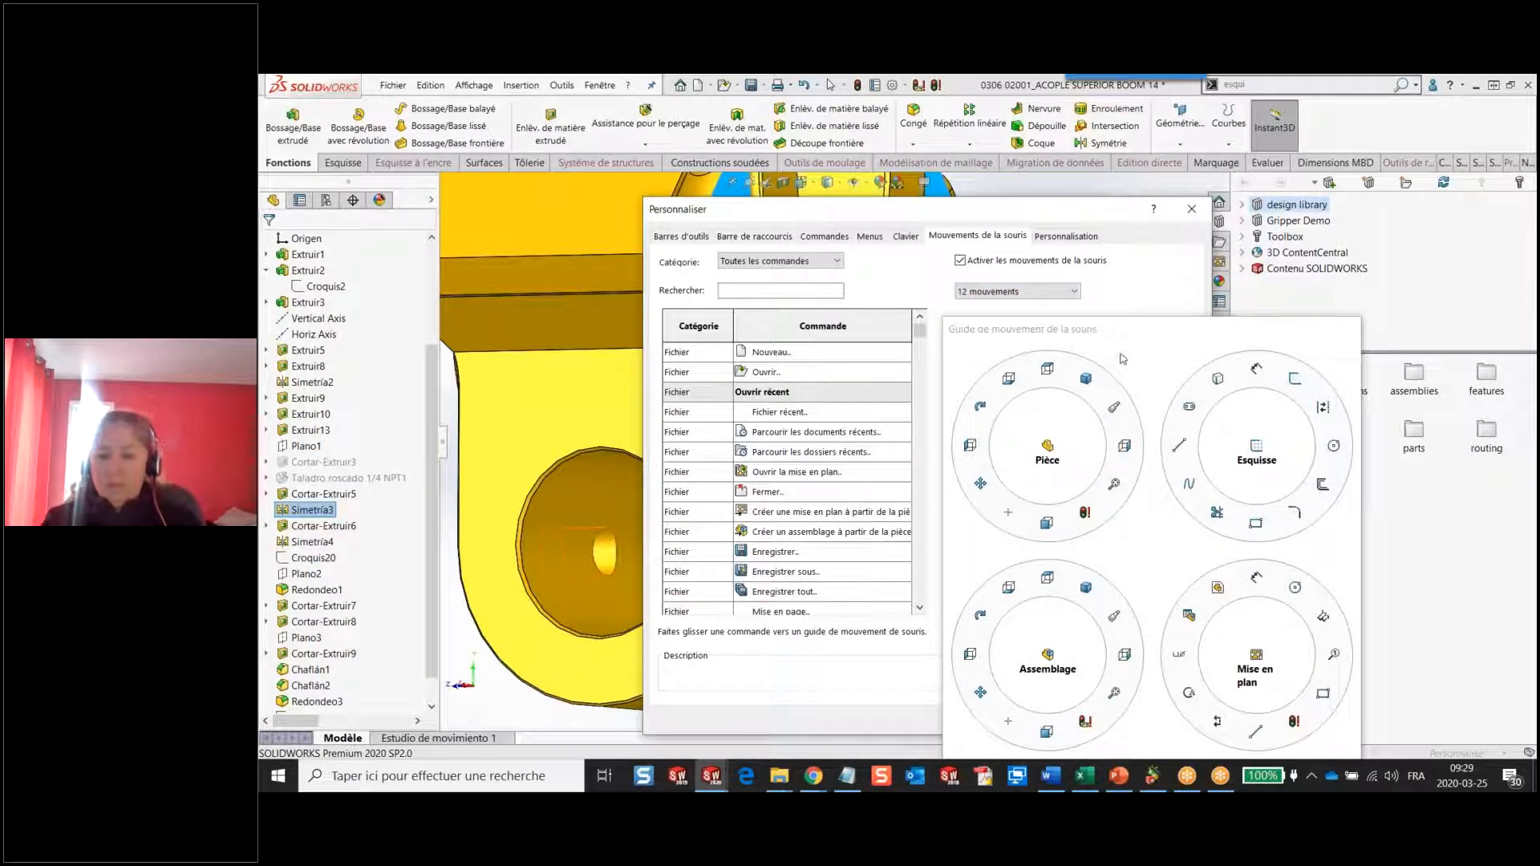
click(1073, 292)
click(995, 345)
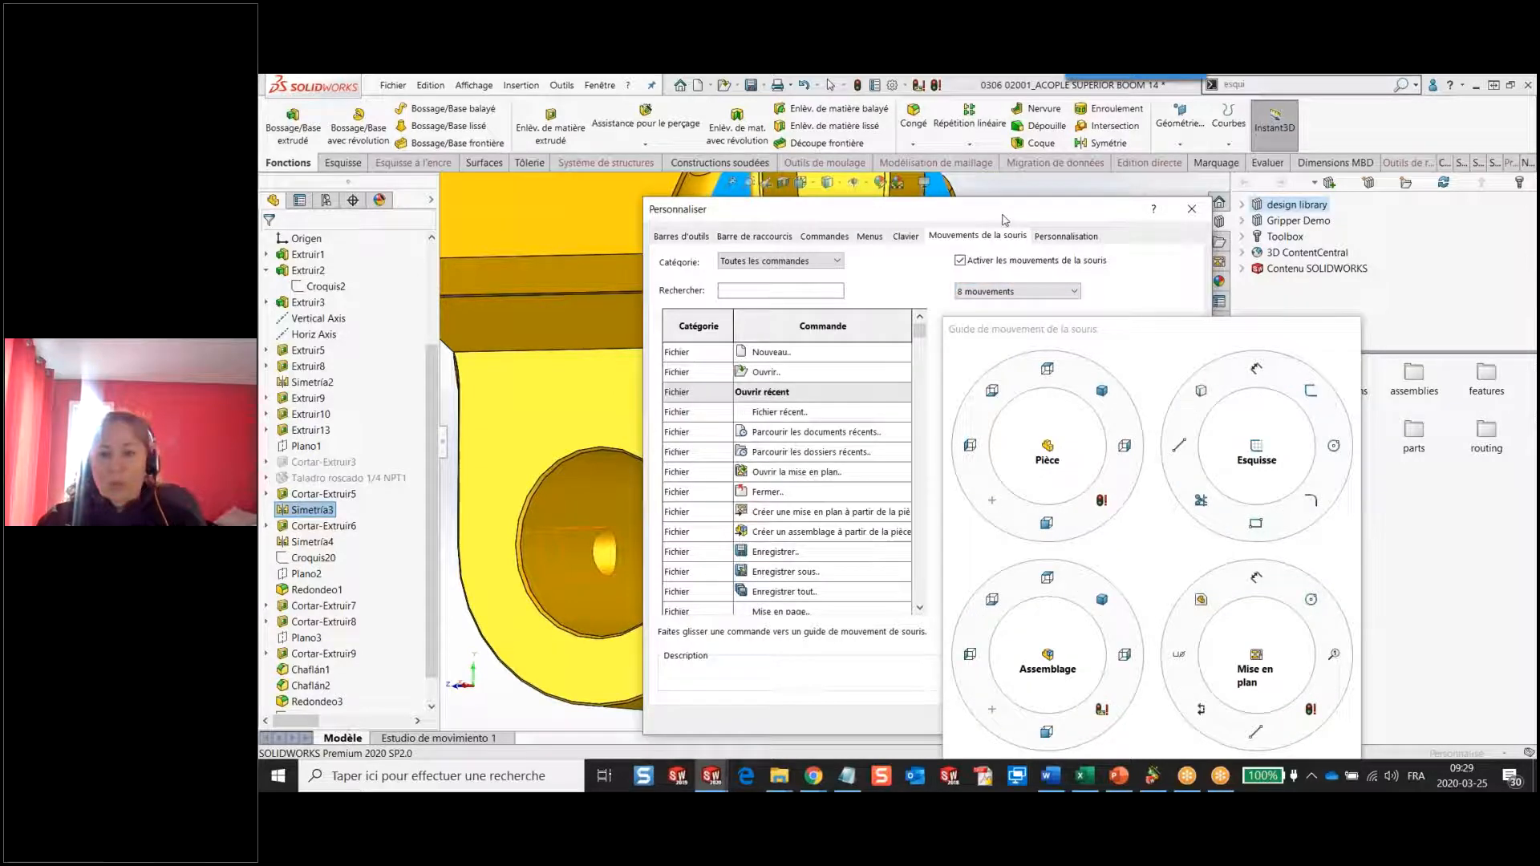
Move the gesture guide window aside, remove the lower-left command from the Esquisse guide, and close the customization.
drag(1183, 351, 1286, 262)
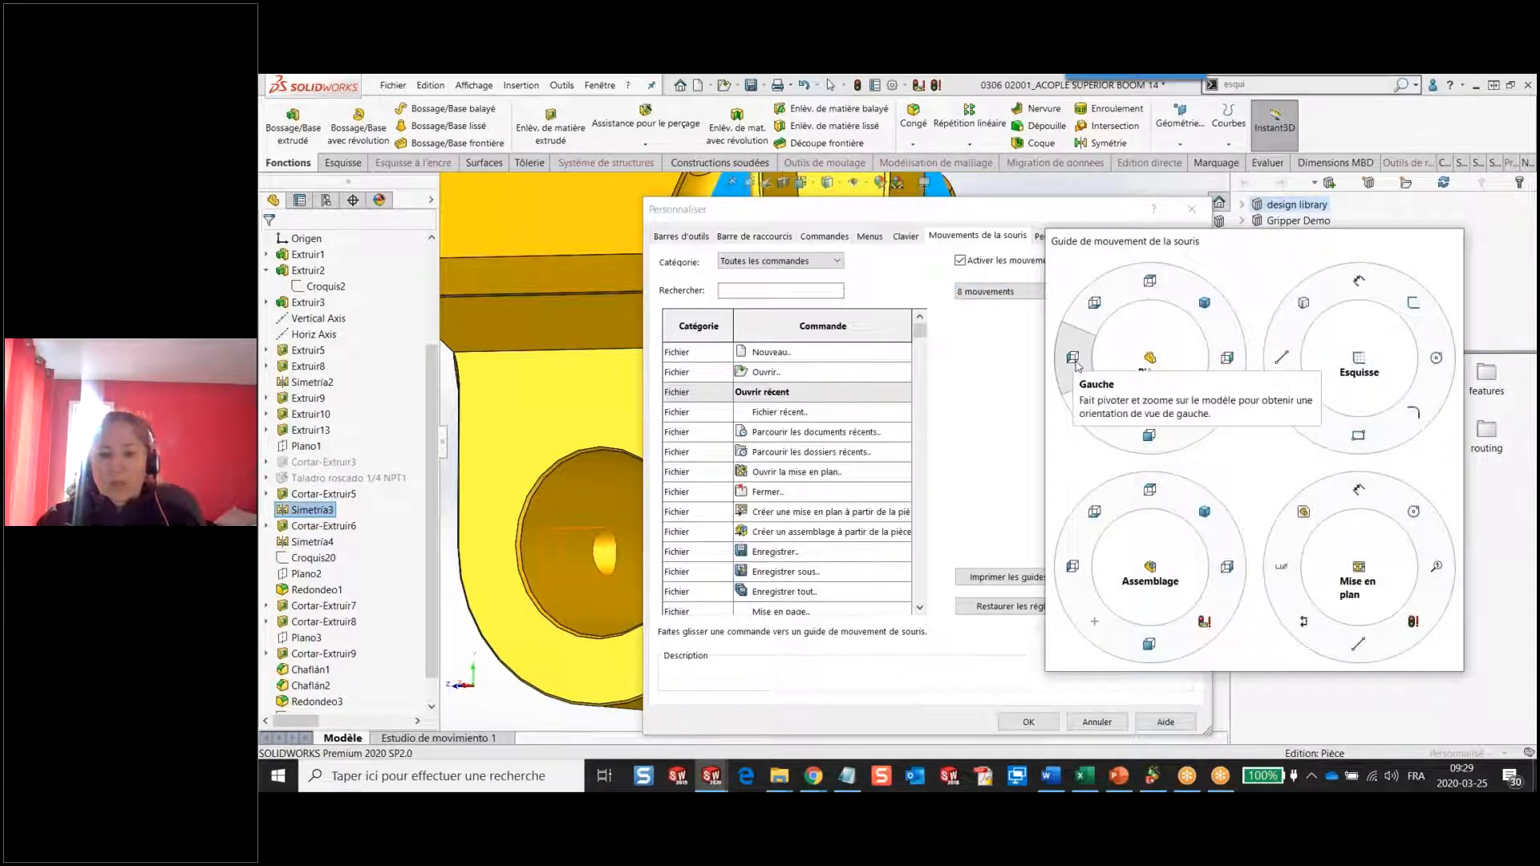
drag(1307, 418, 909, 465)
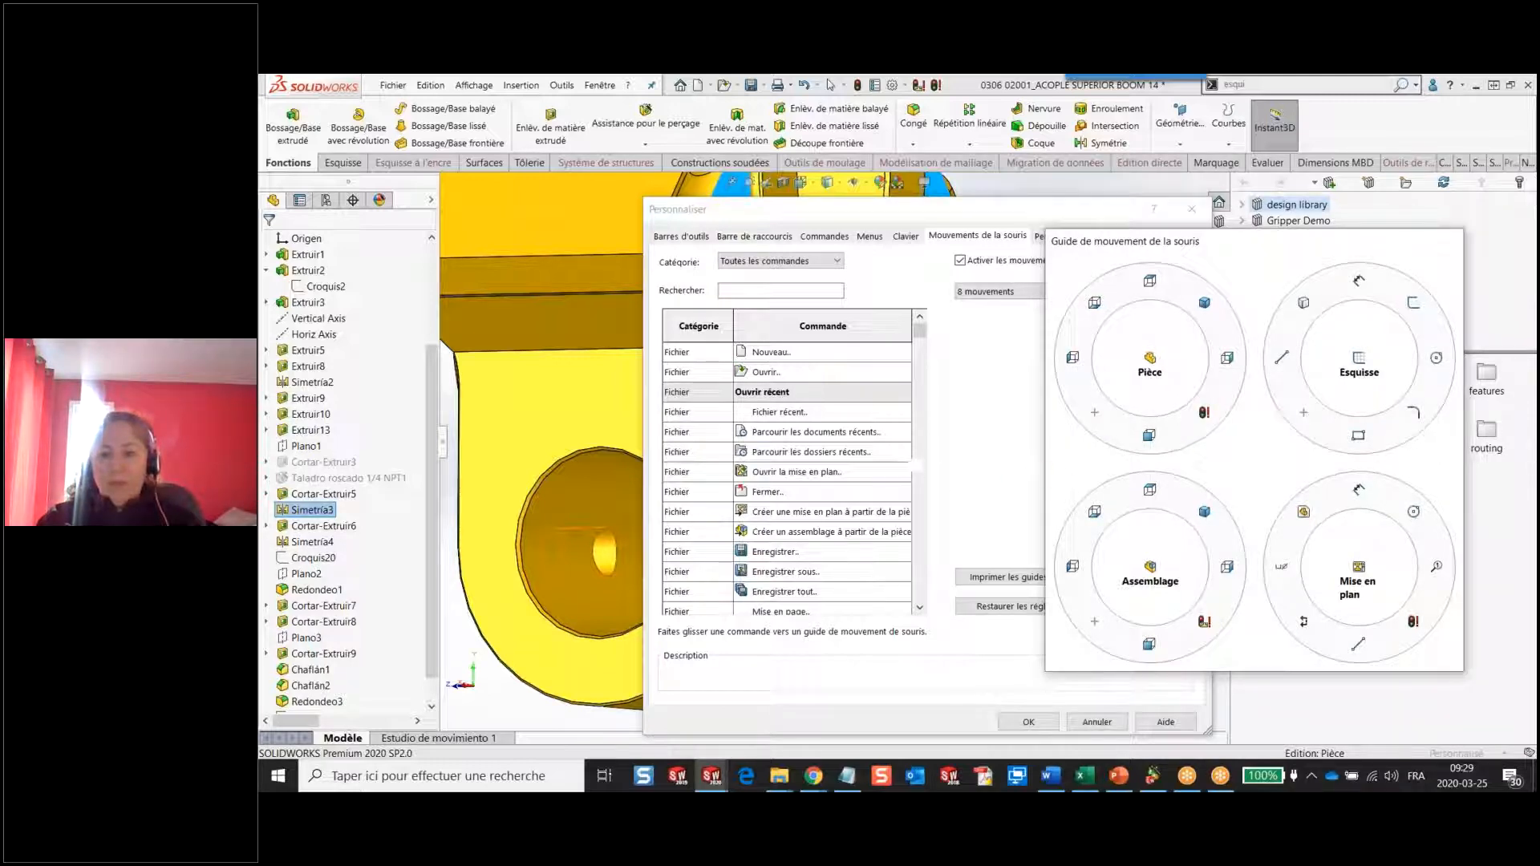
click(842, 454)
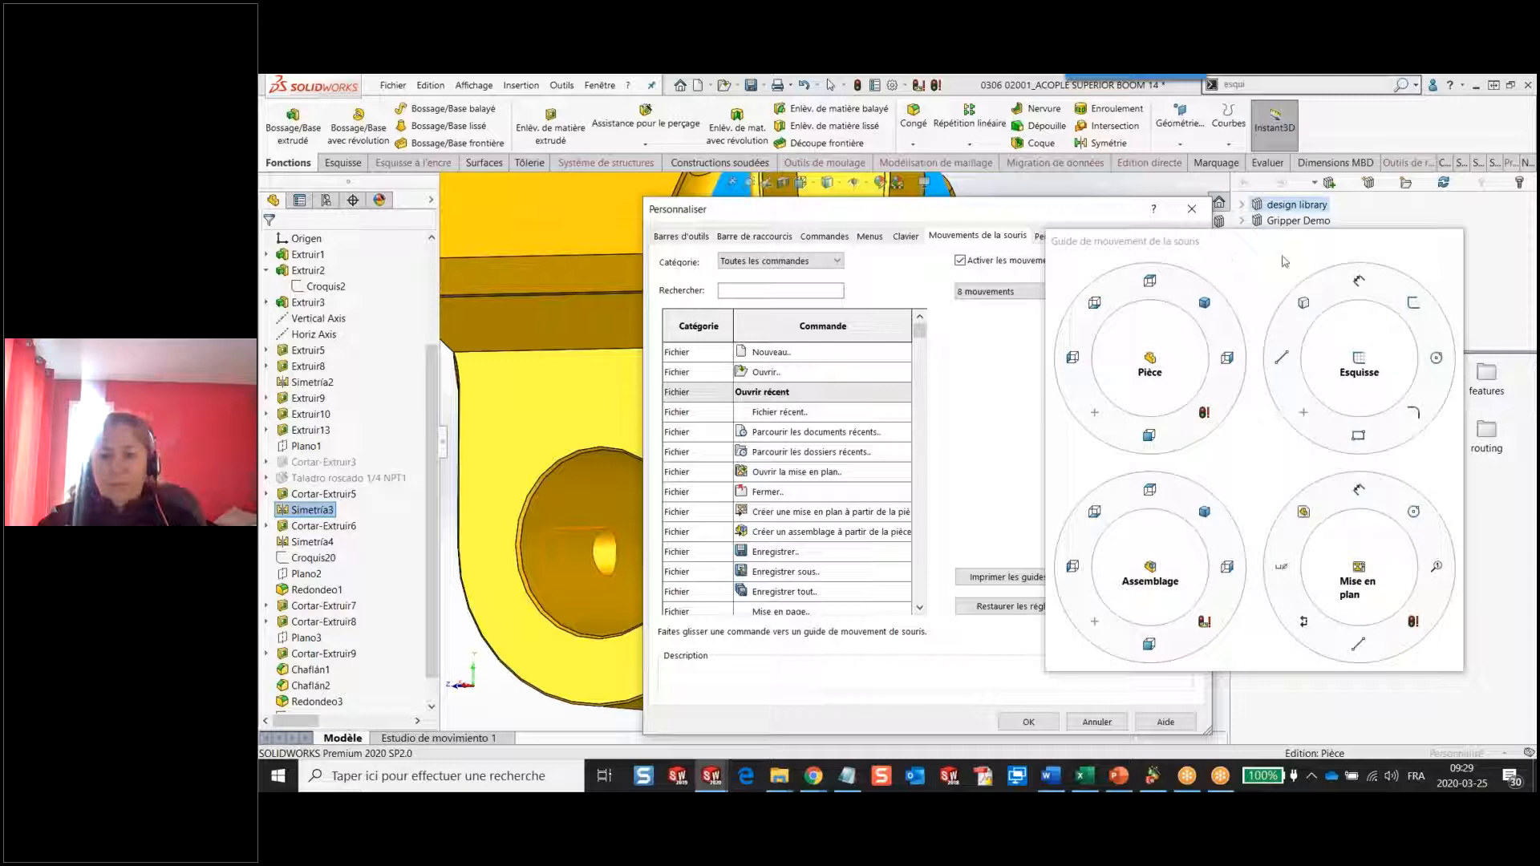
click(1200, 216)
click(1053, 374)
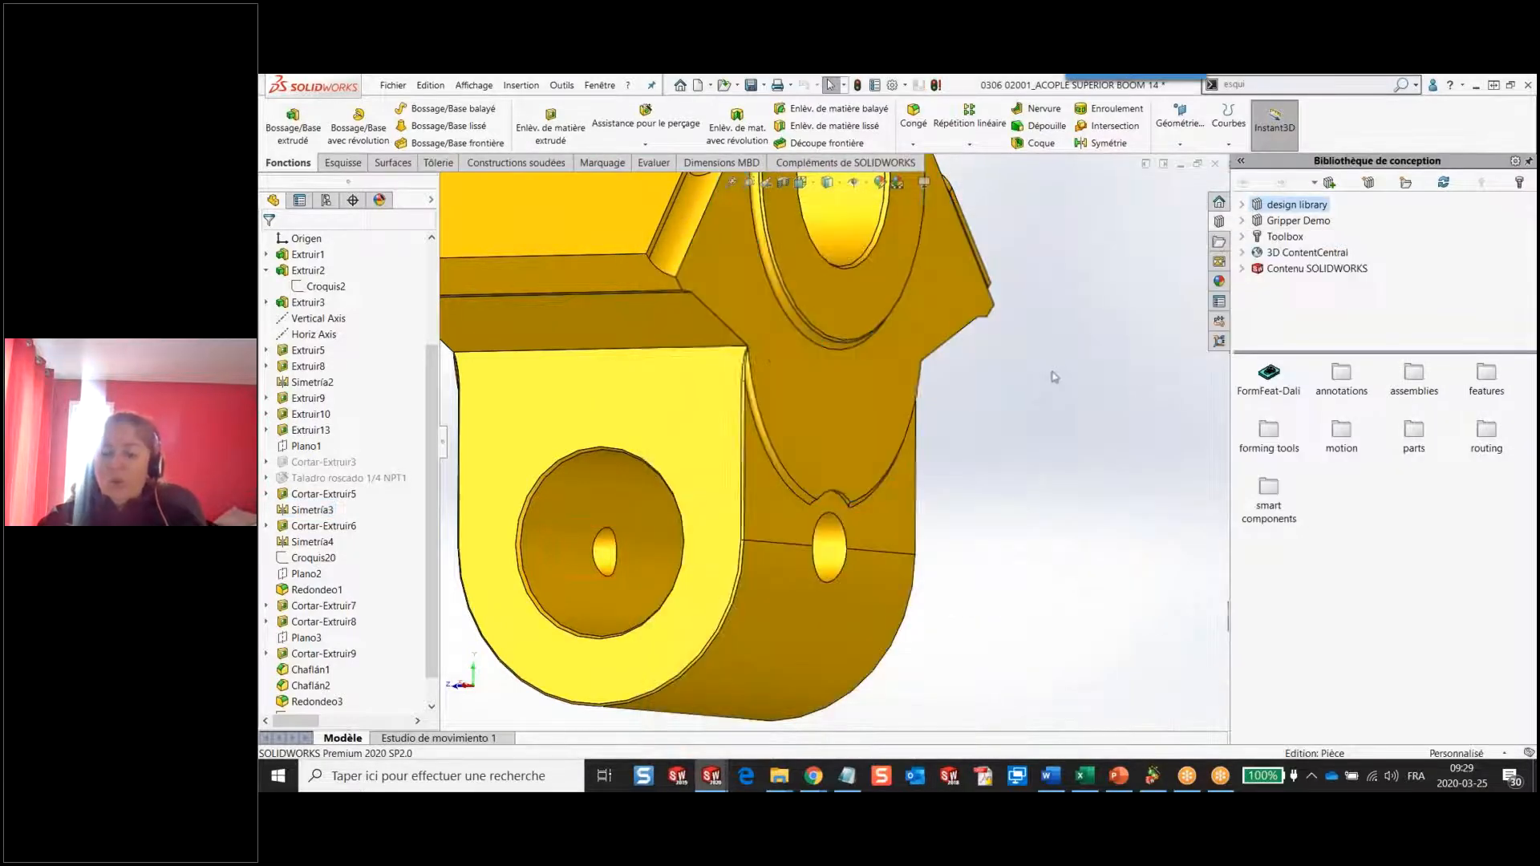
Bring up the mouse gesture guide in the empty area beside the part and orient the part to the trimetric view with it.
scroll(1041, 425, up, 3)
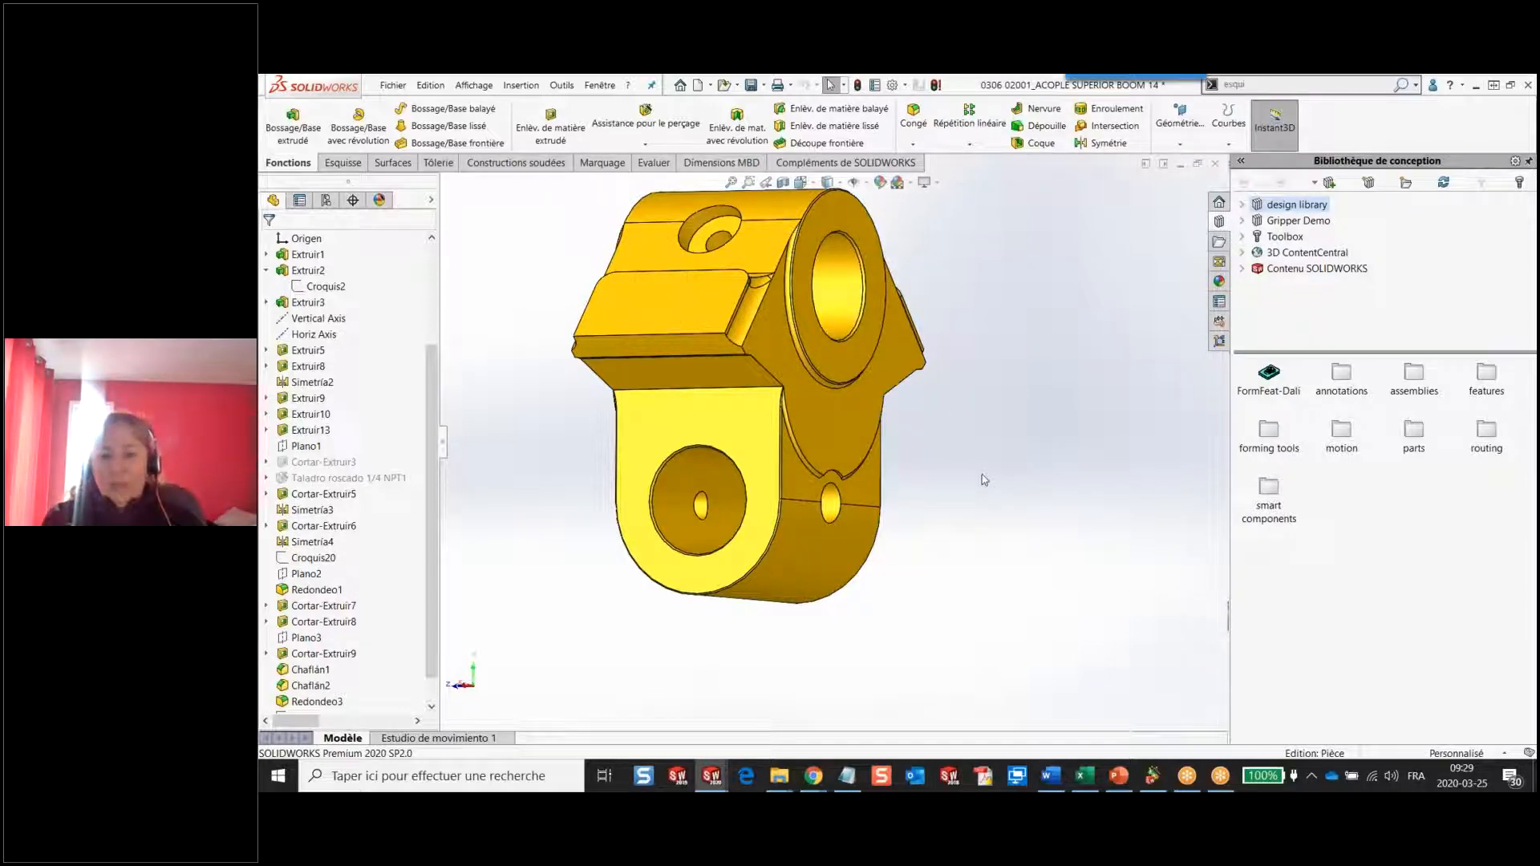
right_drag(984, 475, 996, 473)
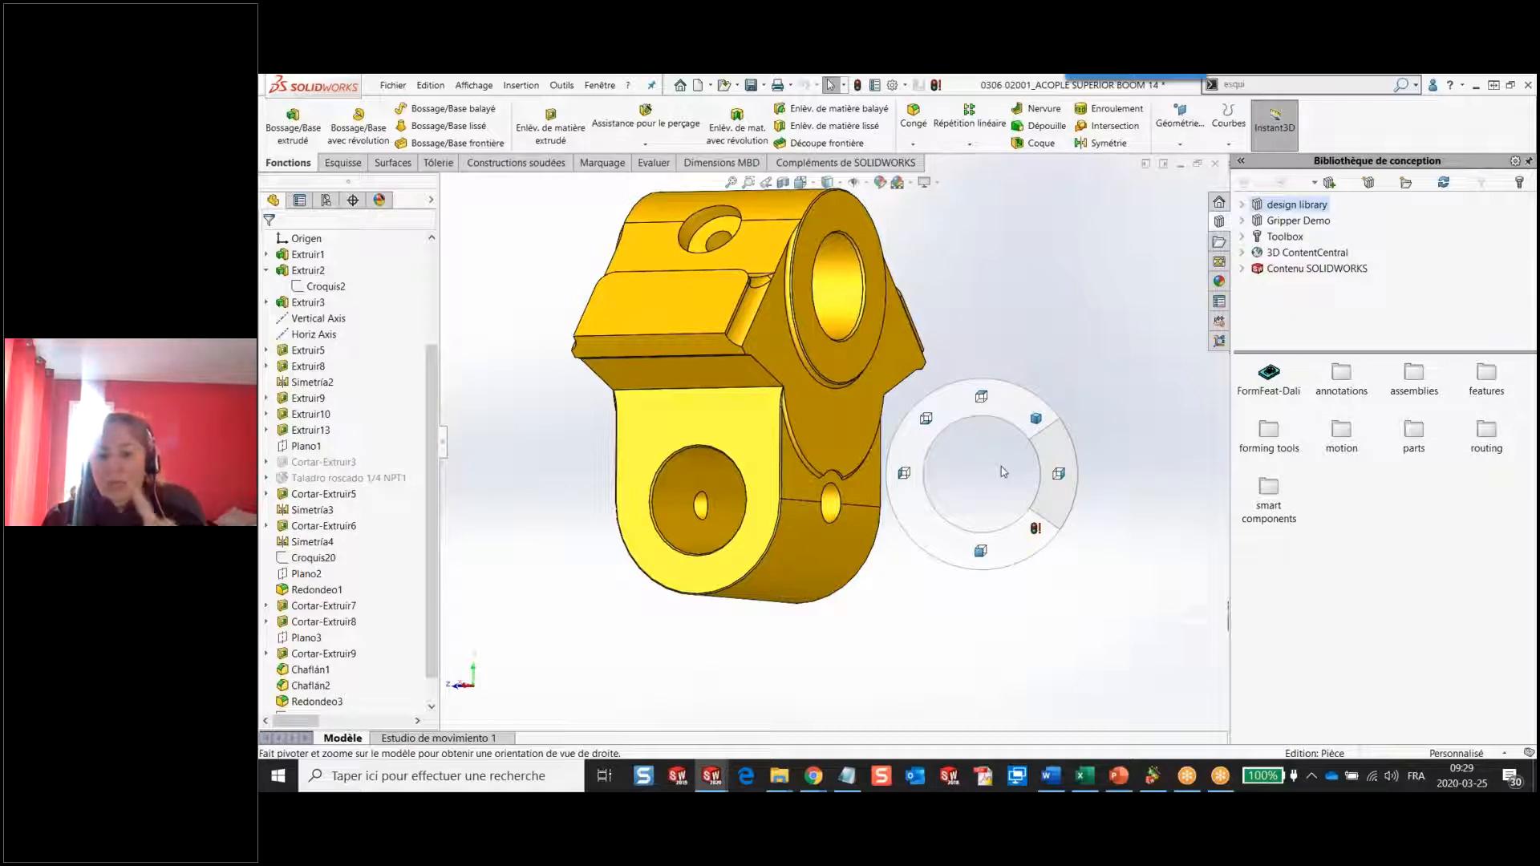
right_drag(1001, 467, 1001, 467)
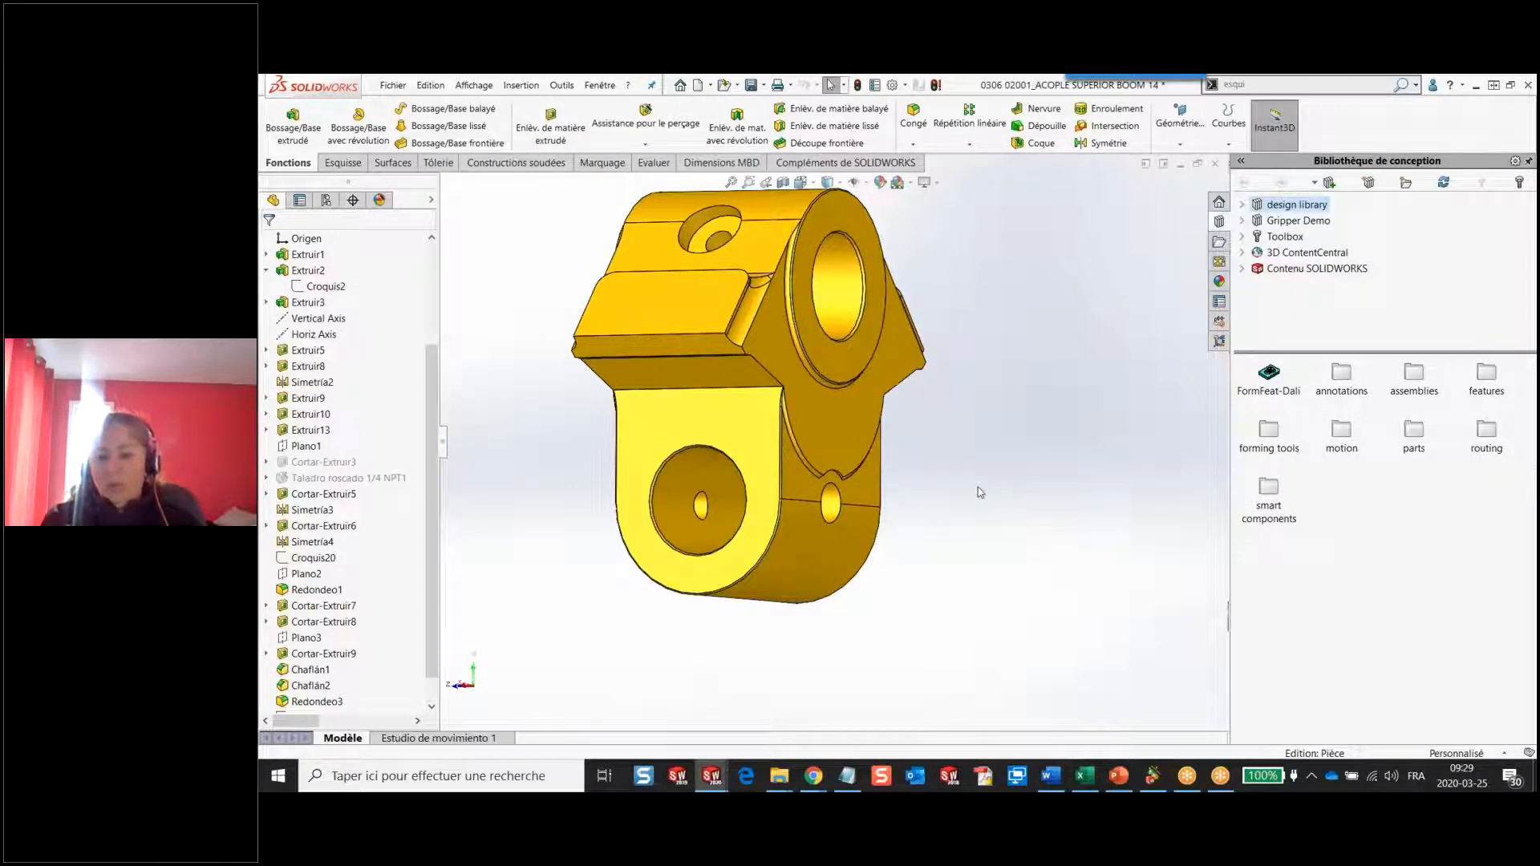
right_drag(989, 488, 1024, 422)
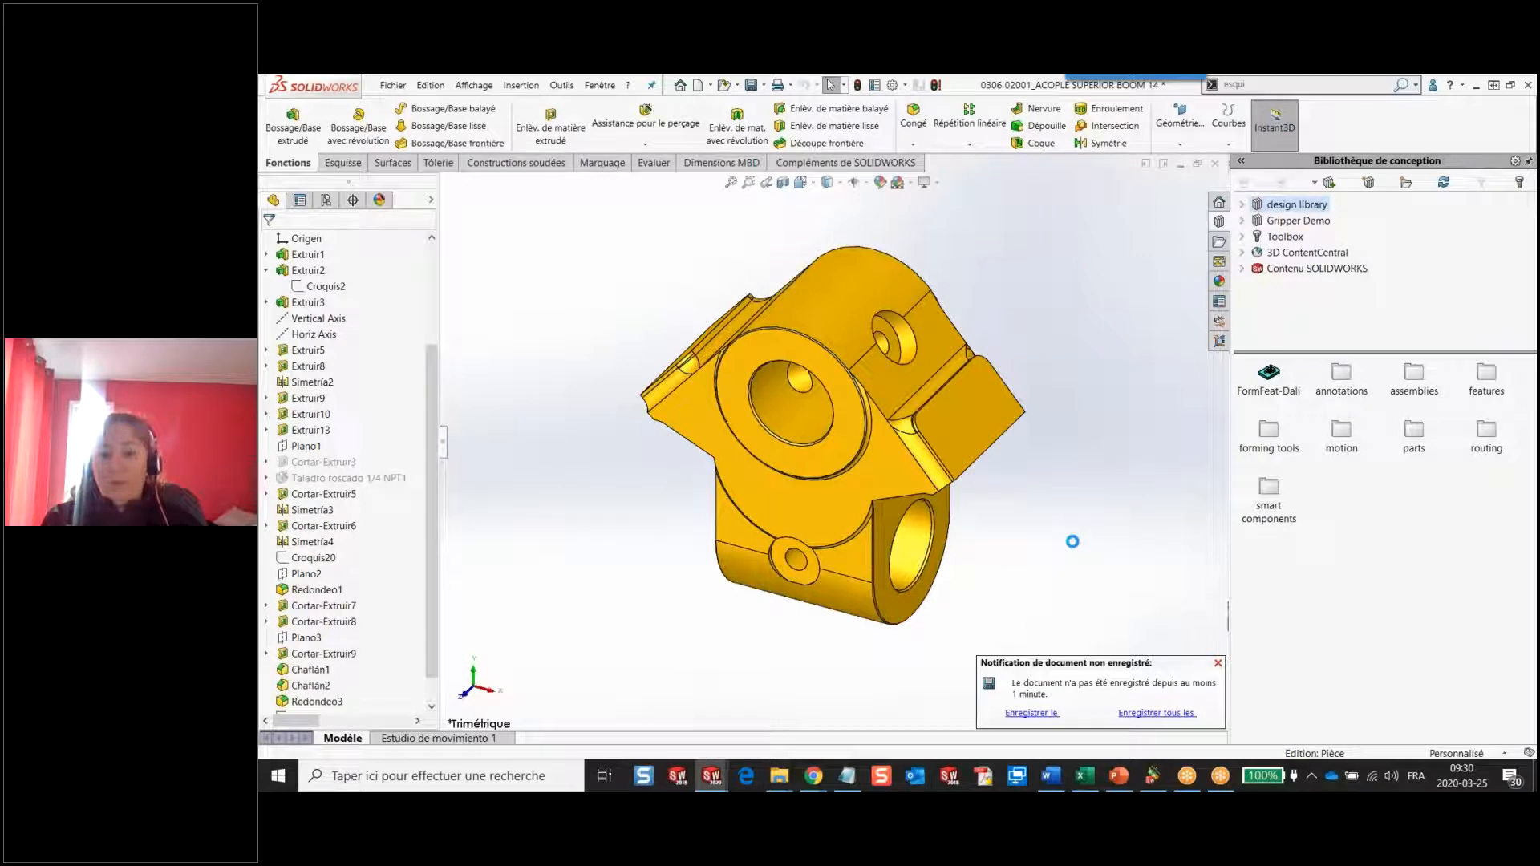
right_drag(1067, 529, 1114, 450)
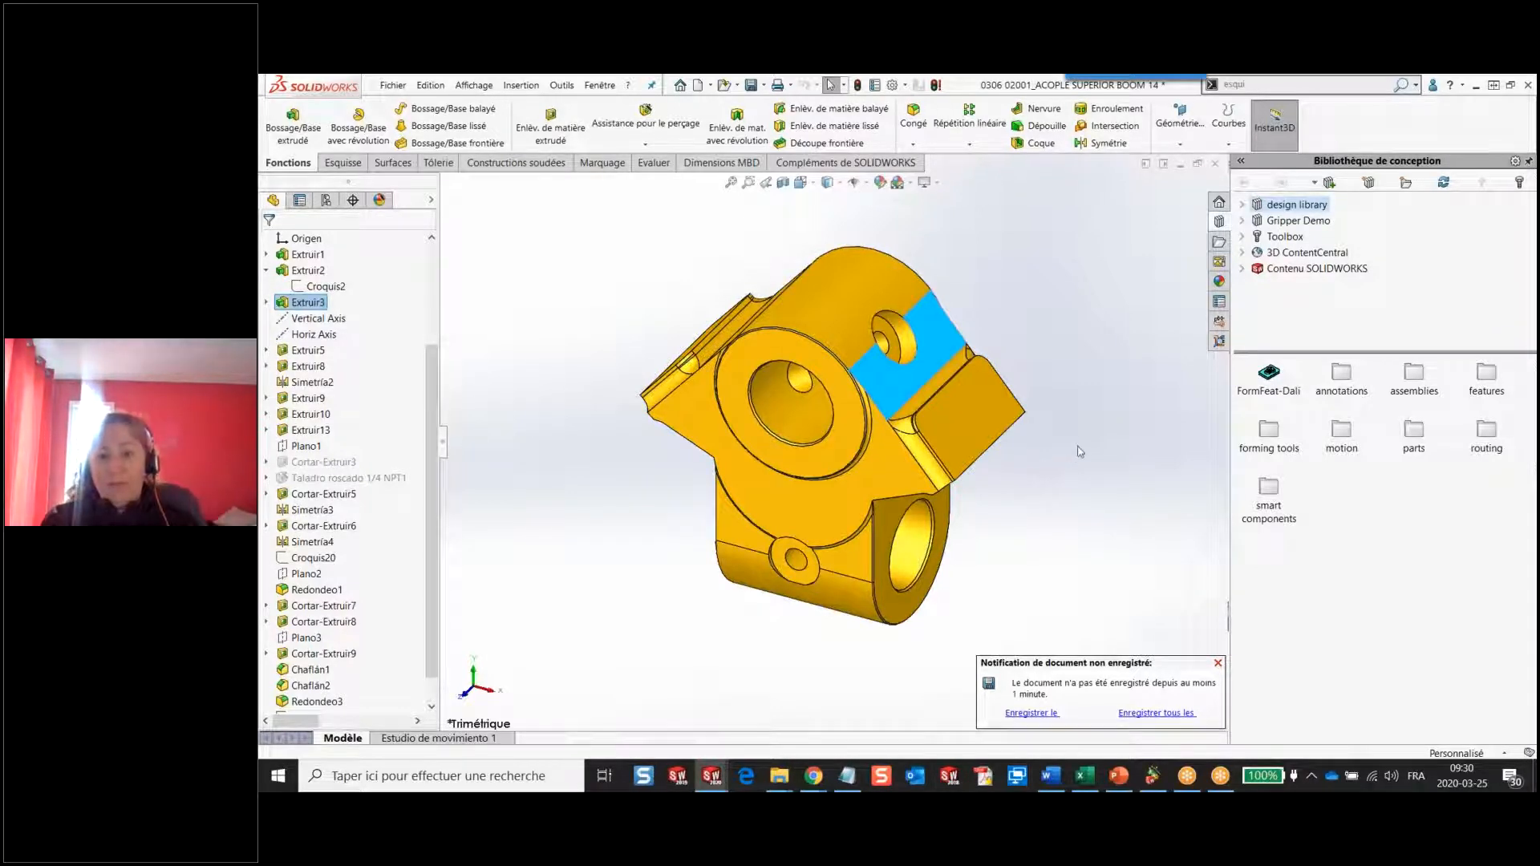
Cycle the part through standard views including Dessus using shortcuts and mouse gestures, and tilt it to see its underside.
key(ctrl+4)
key(ctrl+5)
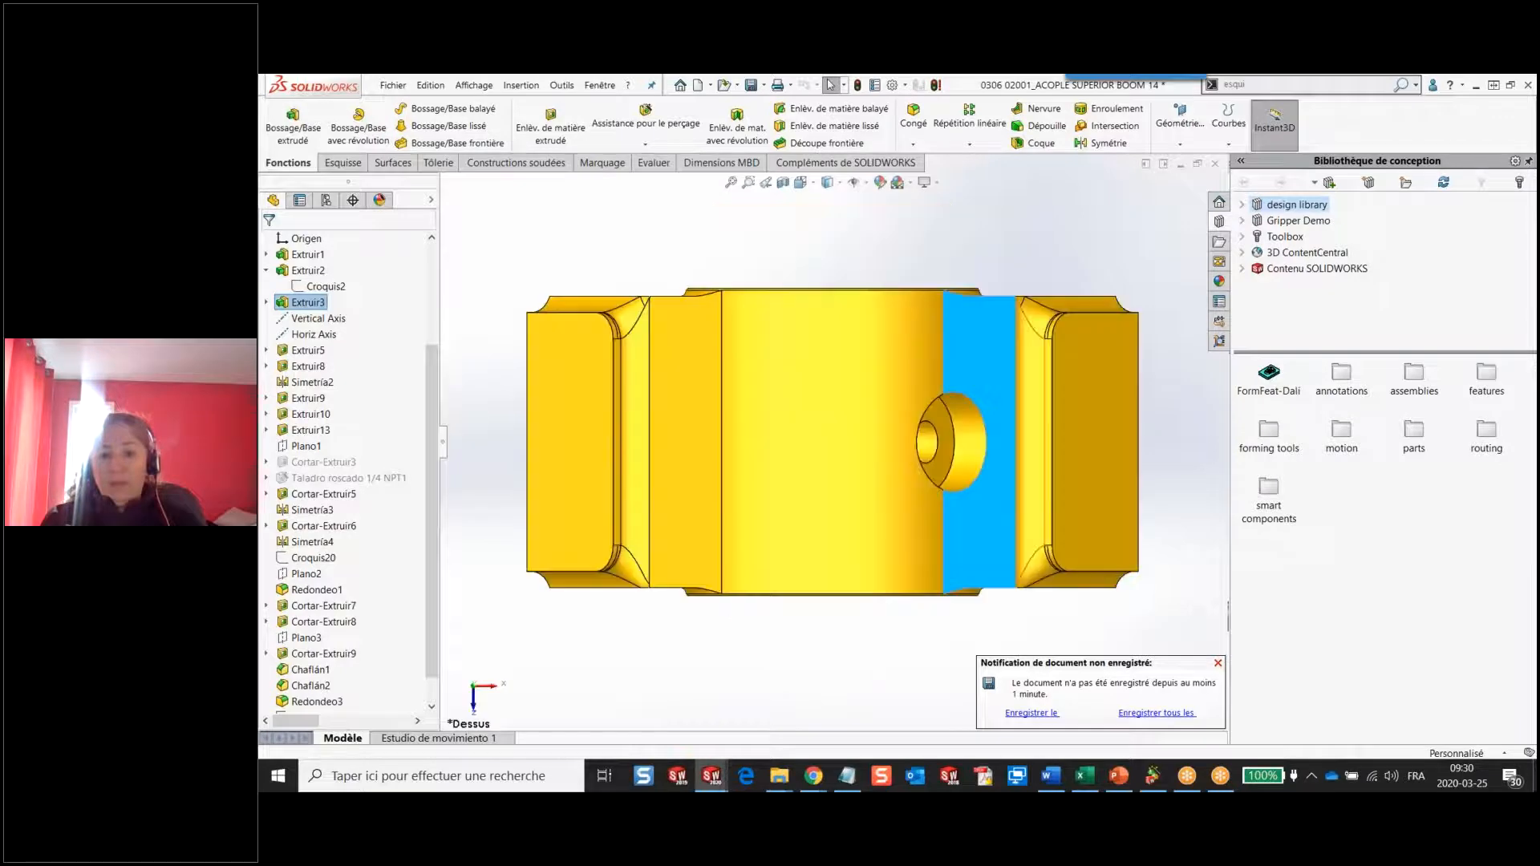
key(ctrl+1)
right_drag(1016, 519, 1111, 425)
right_drag(1072, 474, 1071, 401)
middle_drag(1052, 481, 1041, 247)
key(f)
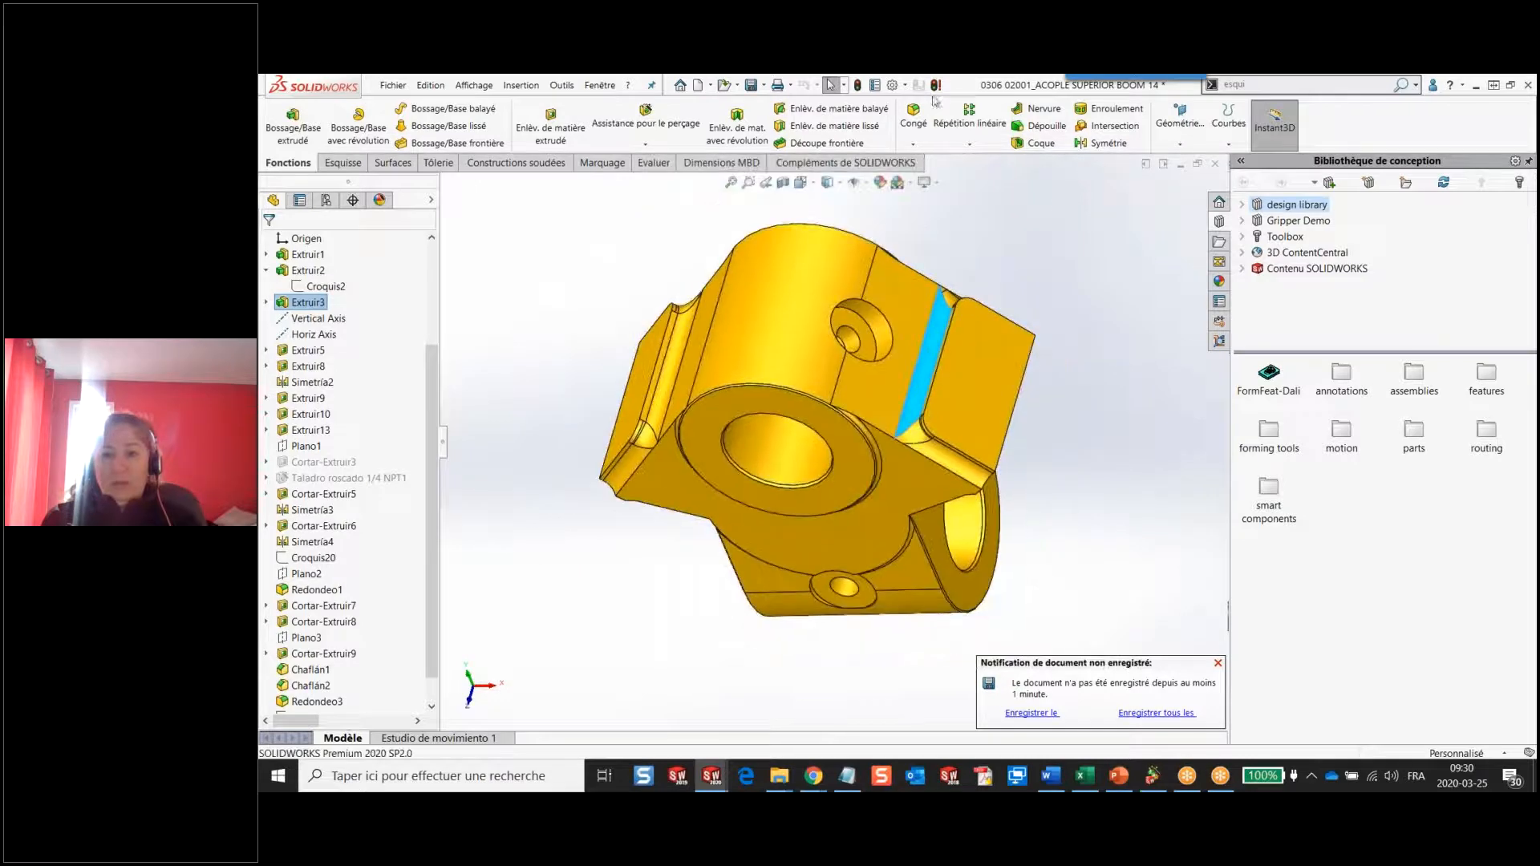
Reopen the mouse gesture customization, place its dialog beside the gesture guides to review them, and accept.
right_click(872, 167)
click(926, 246)
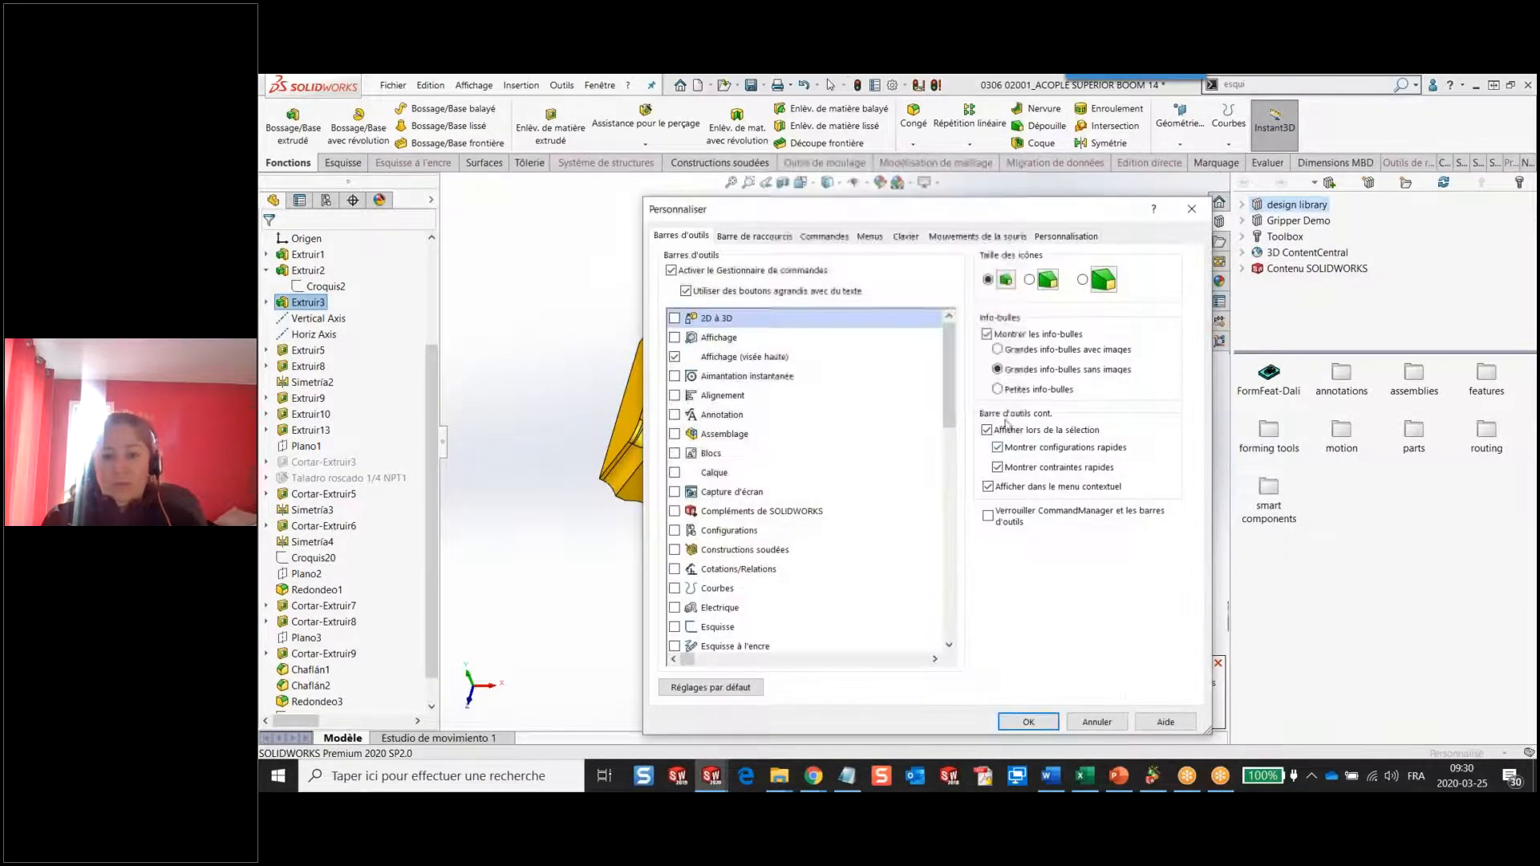
click(1000, 237)
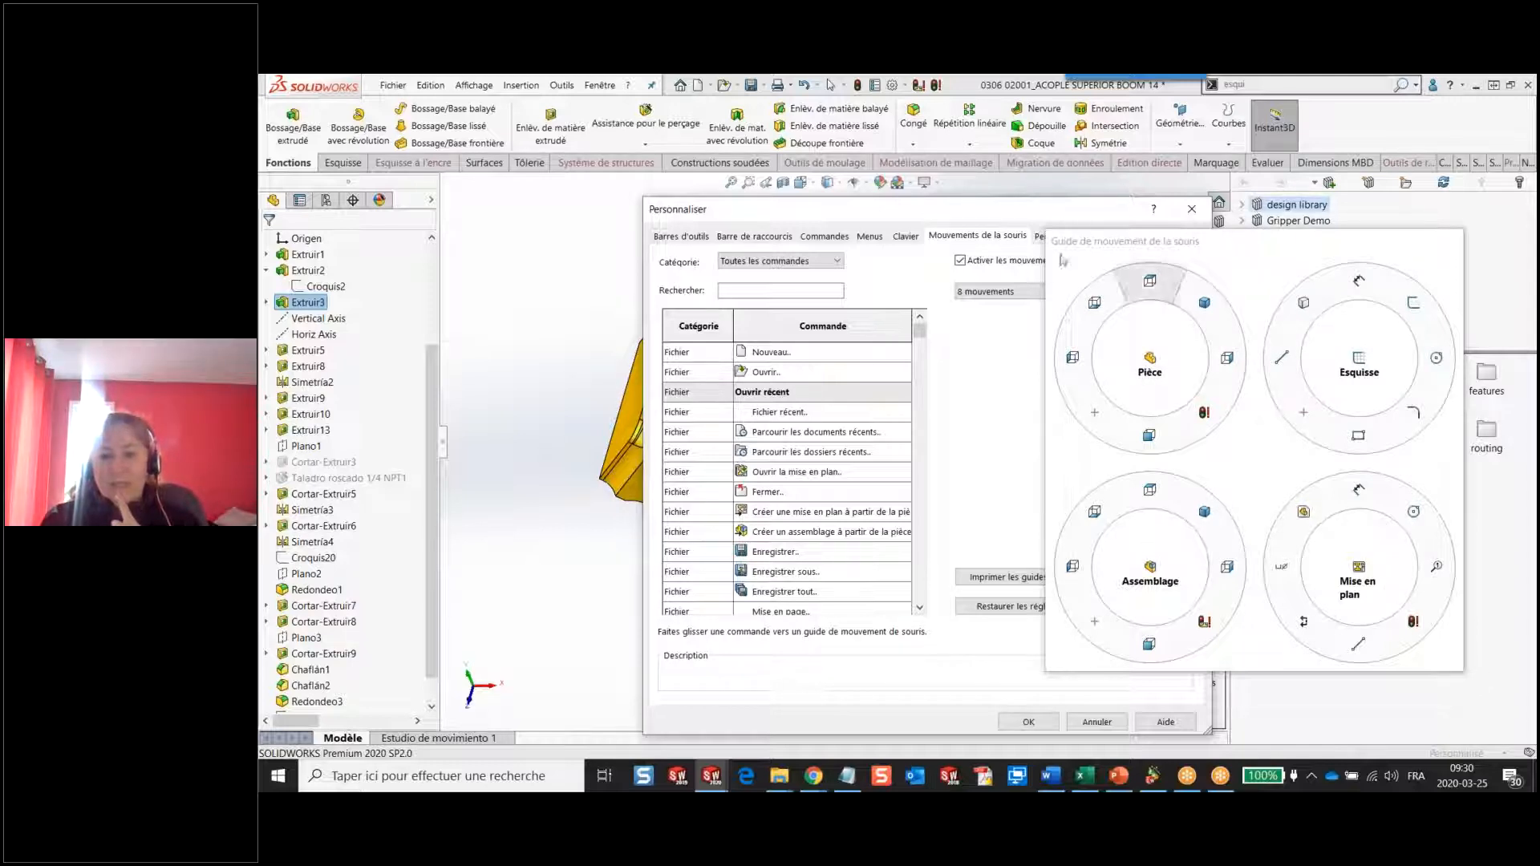
drag(969, 218, 807, 197)
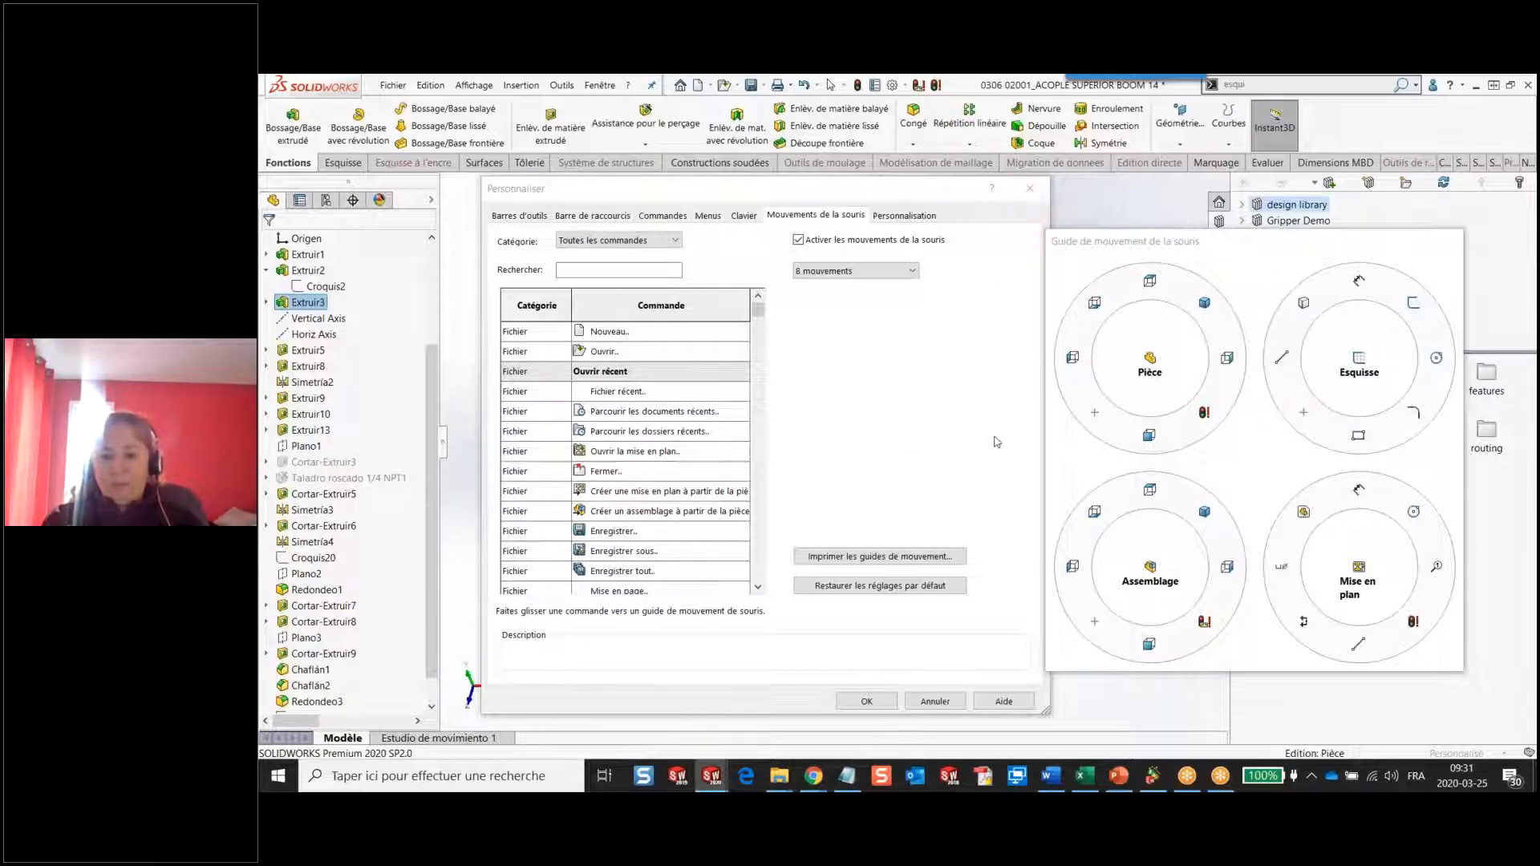
click(866, 702)
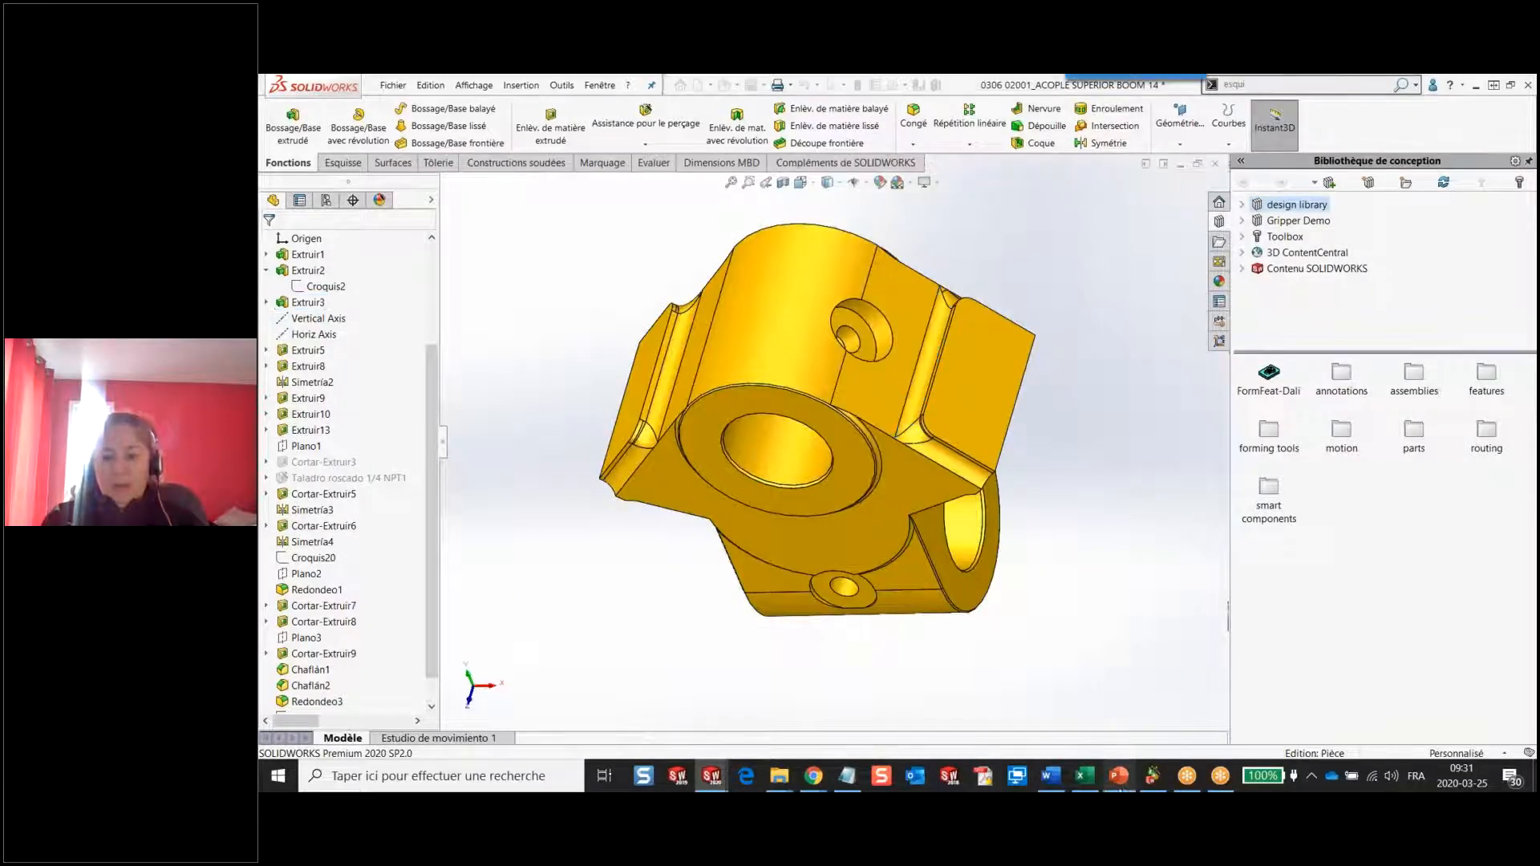
Switch to the PowerPoint slideshow and advance to the slide about saving SOLIDWORKS settings to a file.
click(1118, 776)
click(1111, 459)
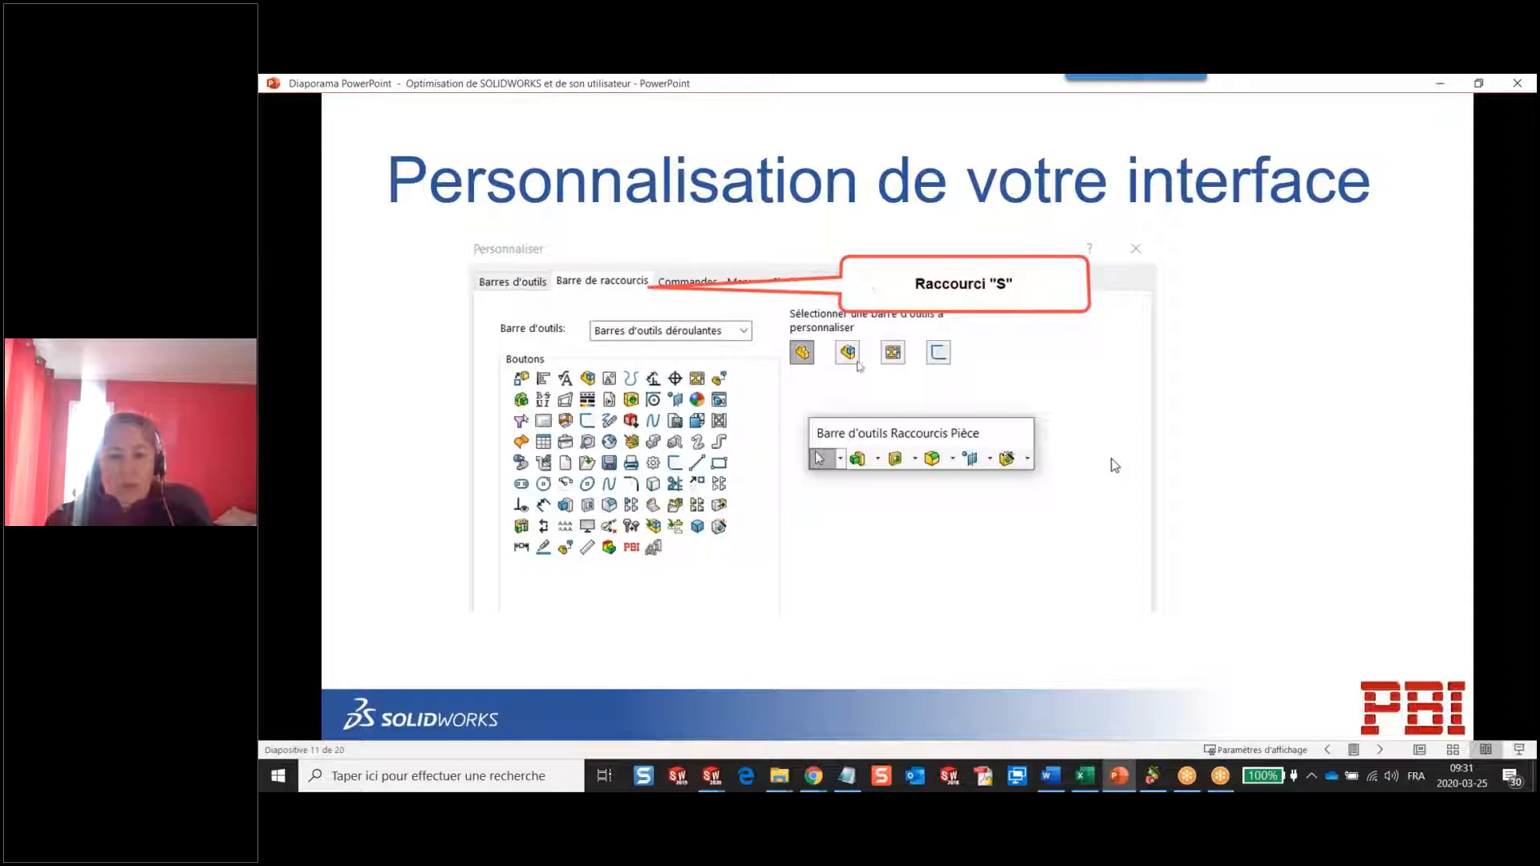
click(853, 499)
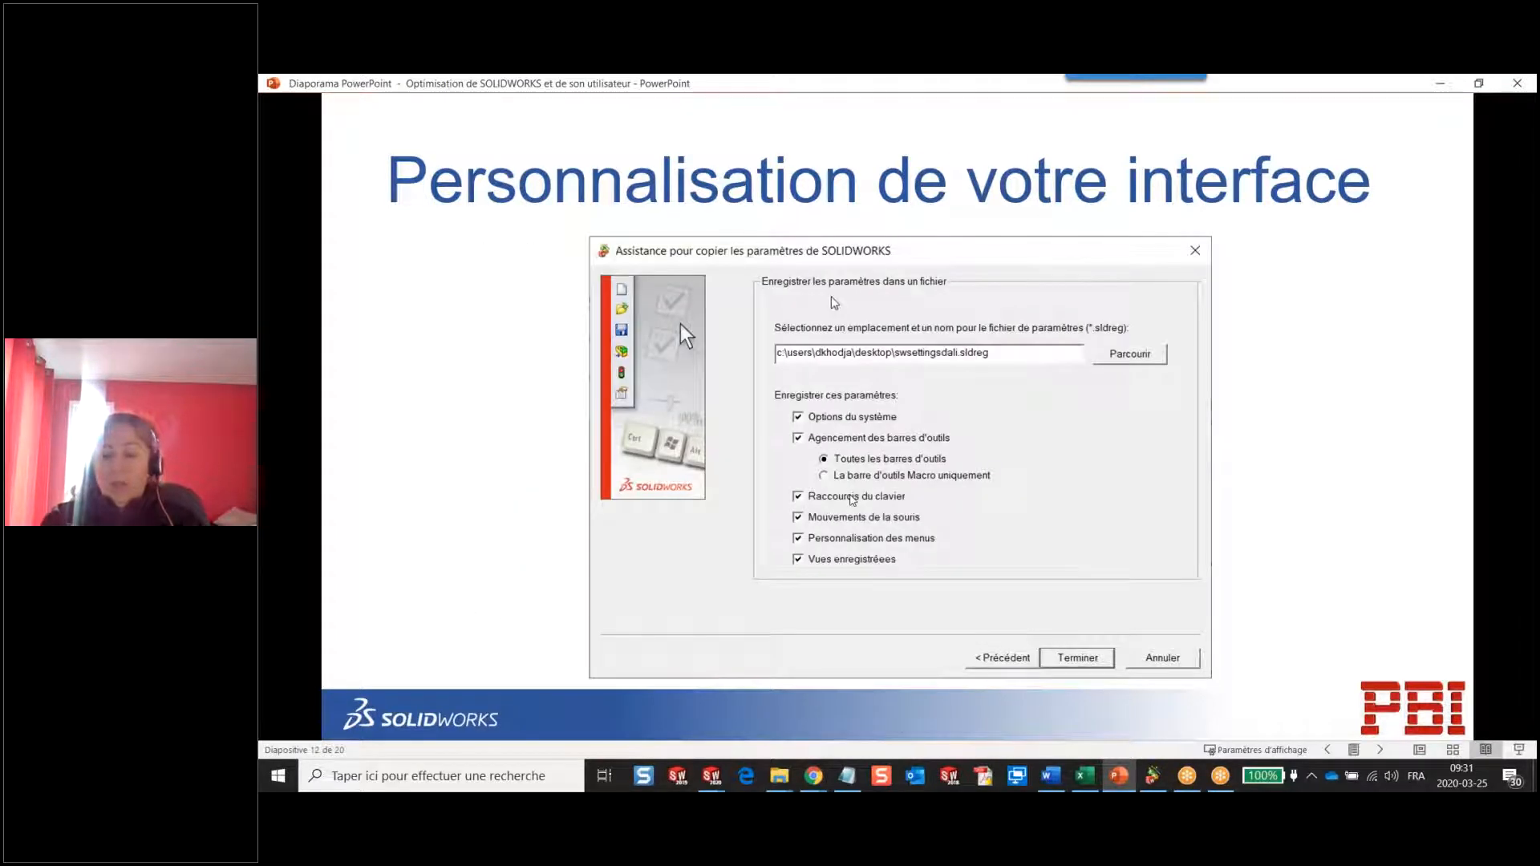